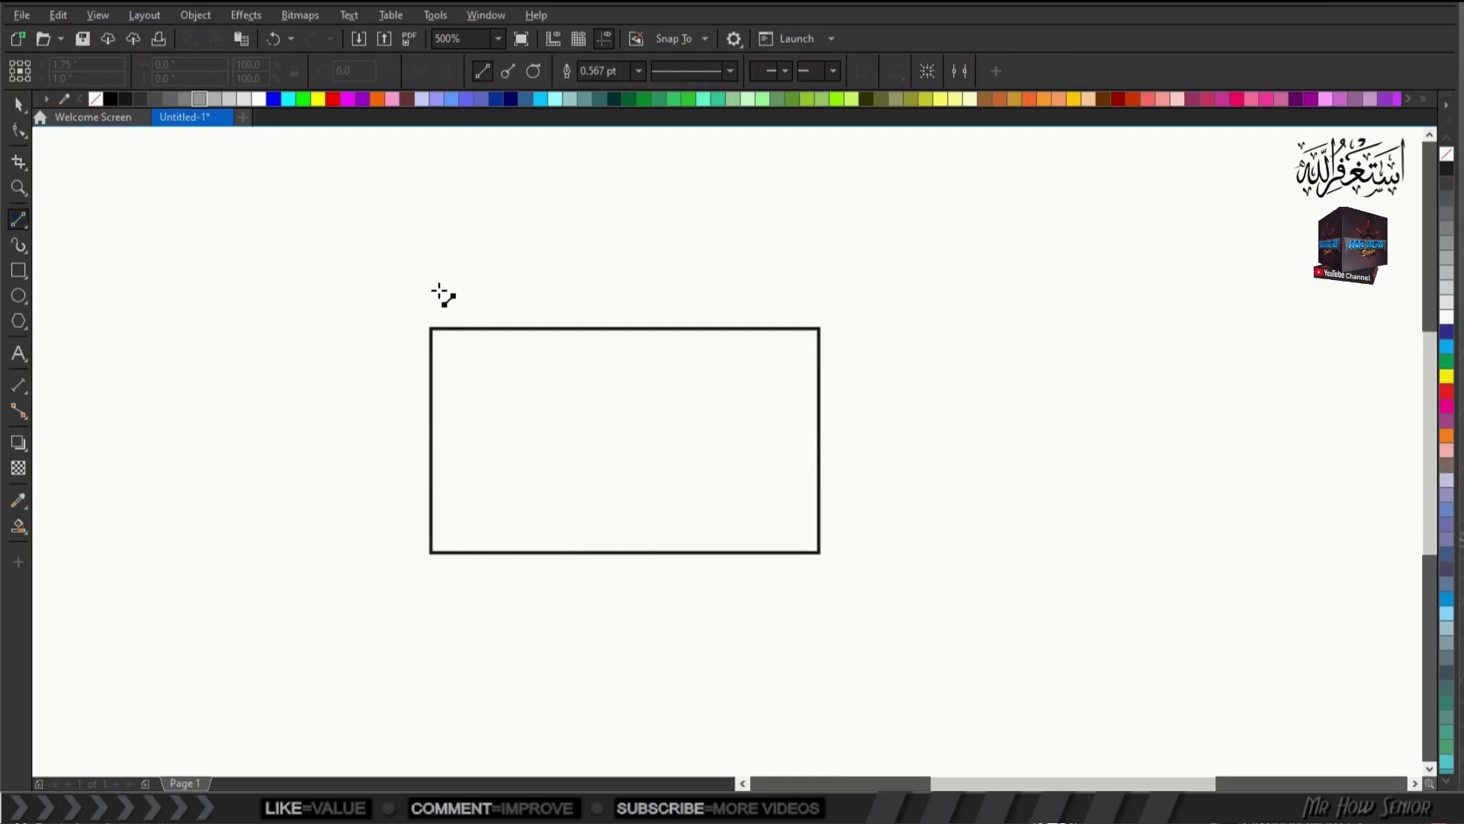
Step: Draw a straight diagonal line about 0.71 by 0.81 inches across the rectangle and shift it slightly left
click(441, 279)
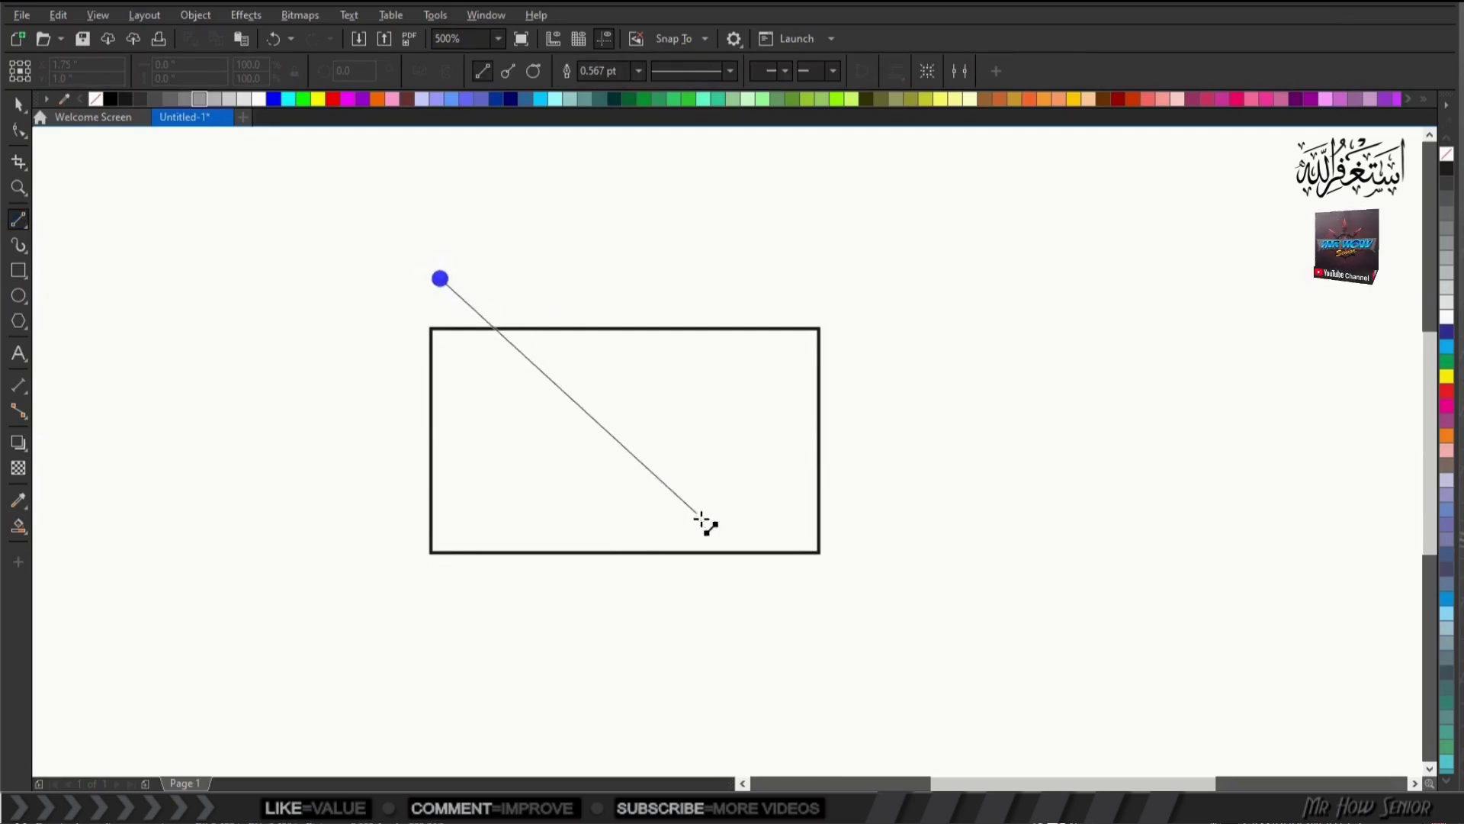
click(738, 618)
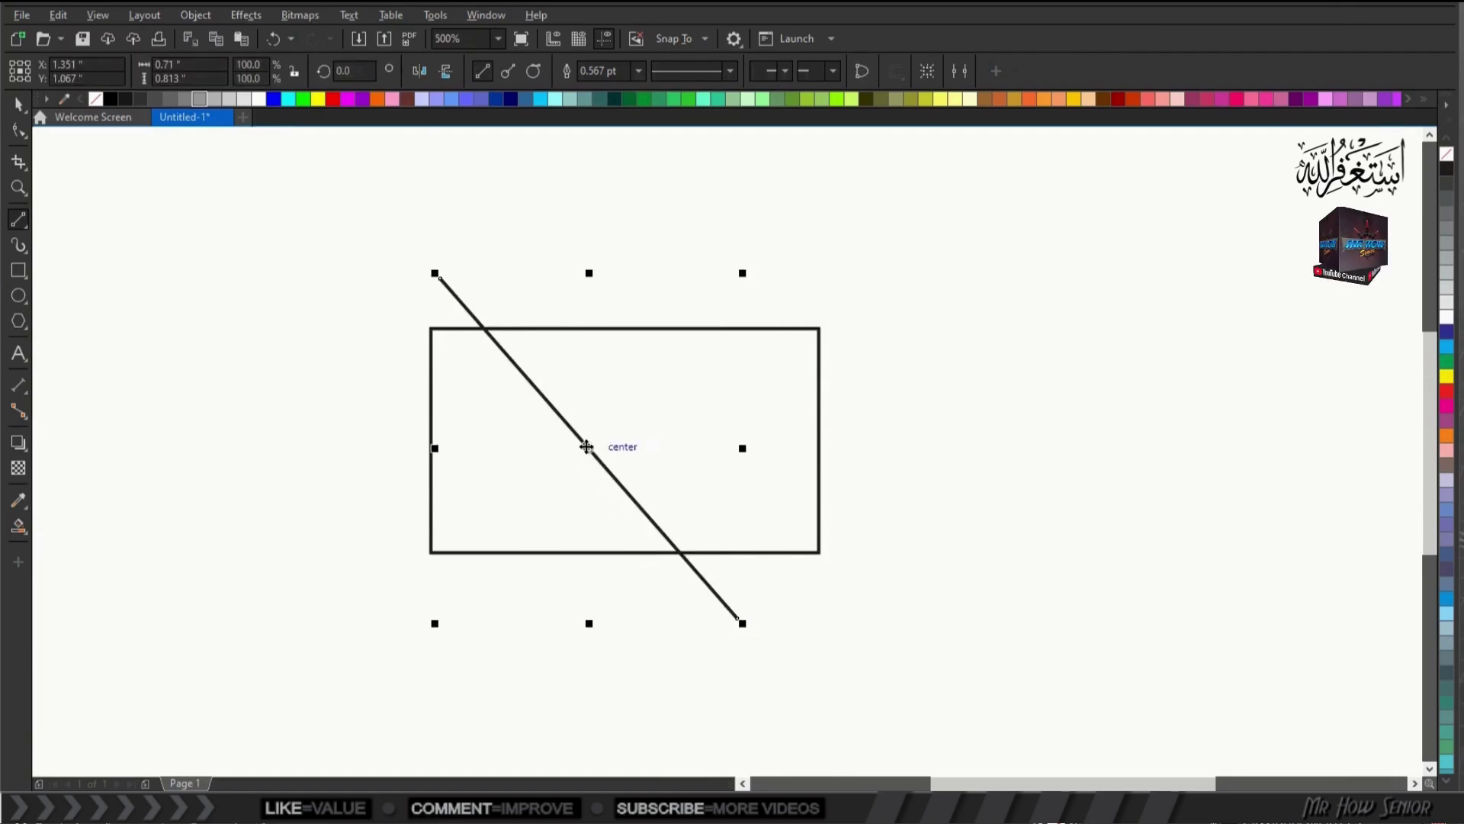
drag(586, 445, 570, 446)
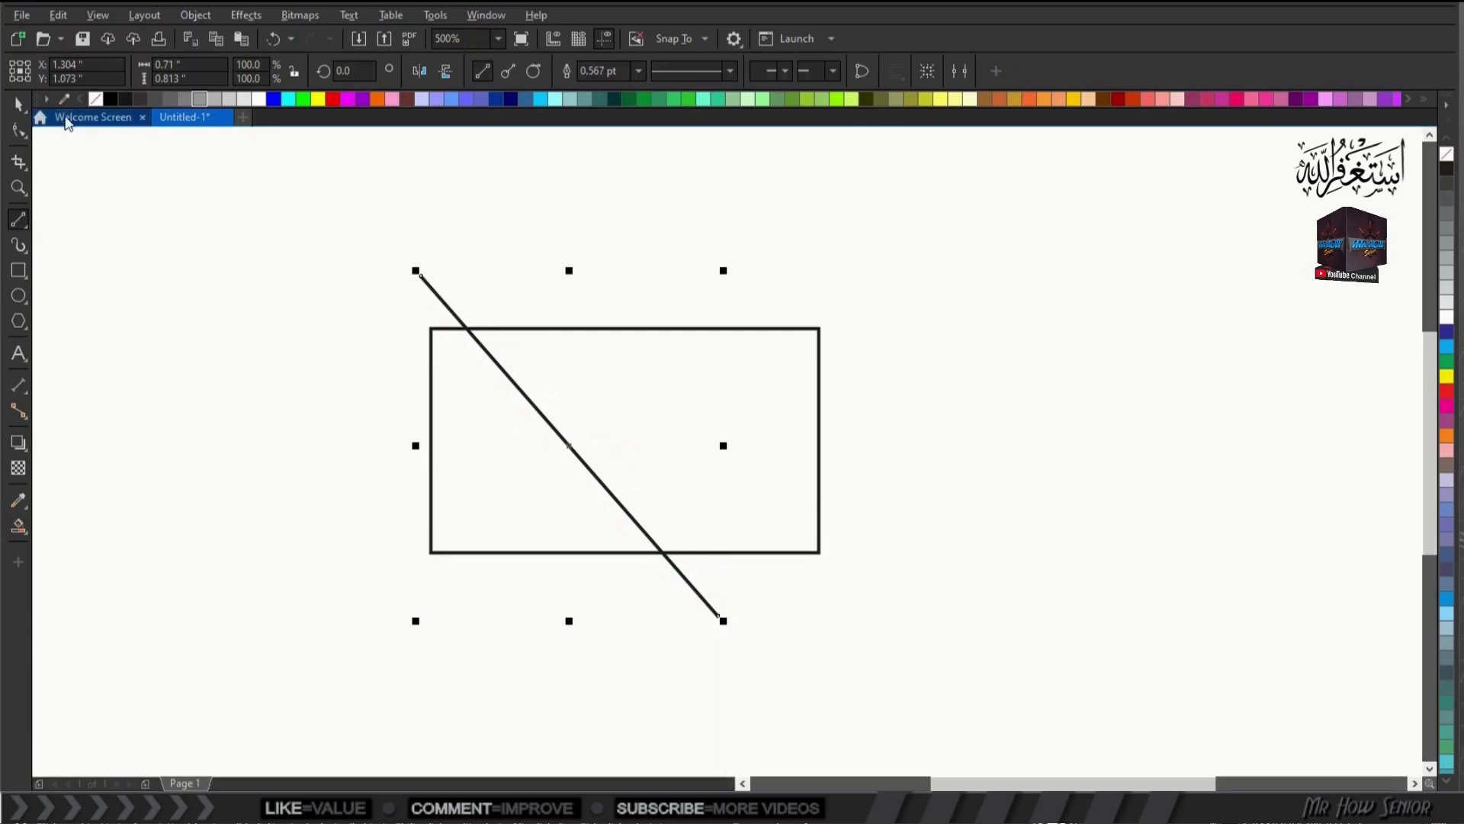
Step: Create separate grey shapes from the rectangle areas on both sides of the diagonal line with Smart Fill
click(19, 526)
click(460, 474)
click(702, 428)
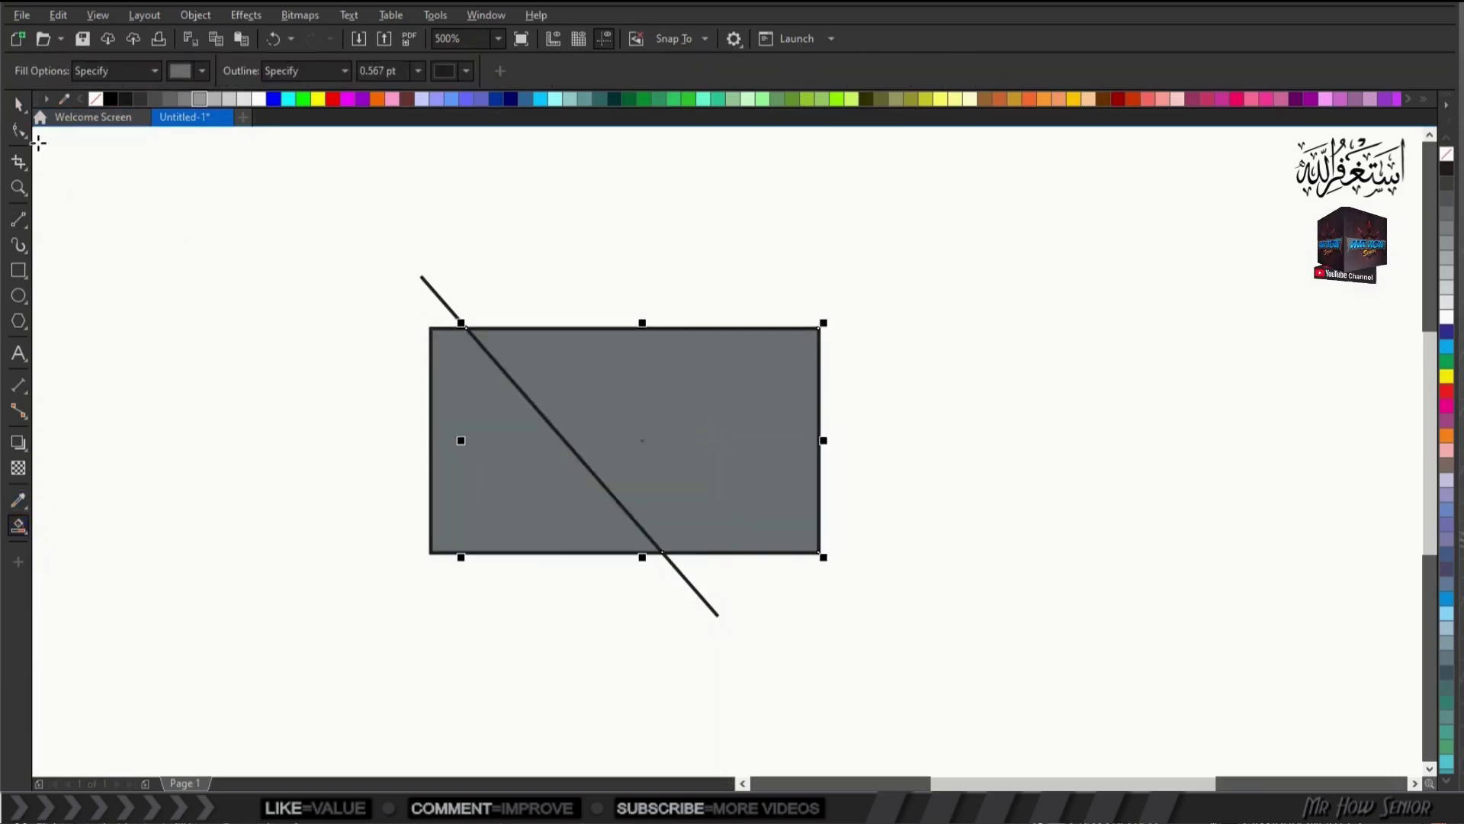
Step: Fill the piece on the left of the diagonal line with black
click(17, 105)
click(459, 419)
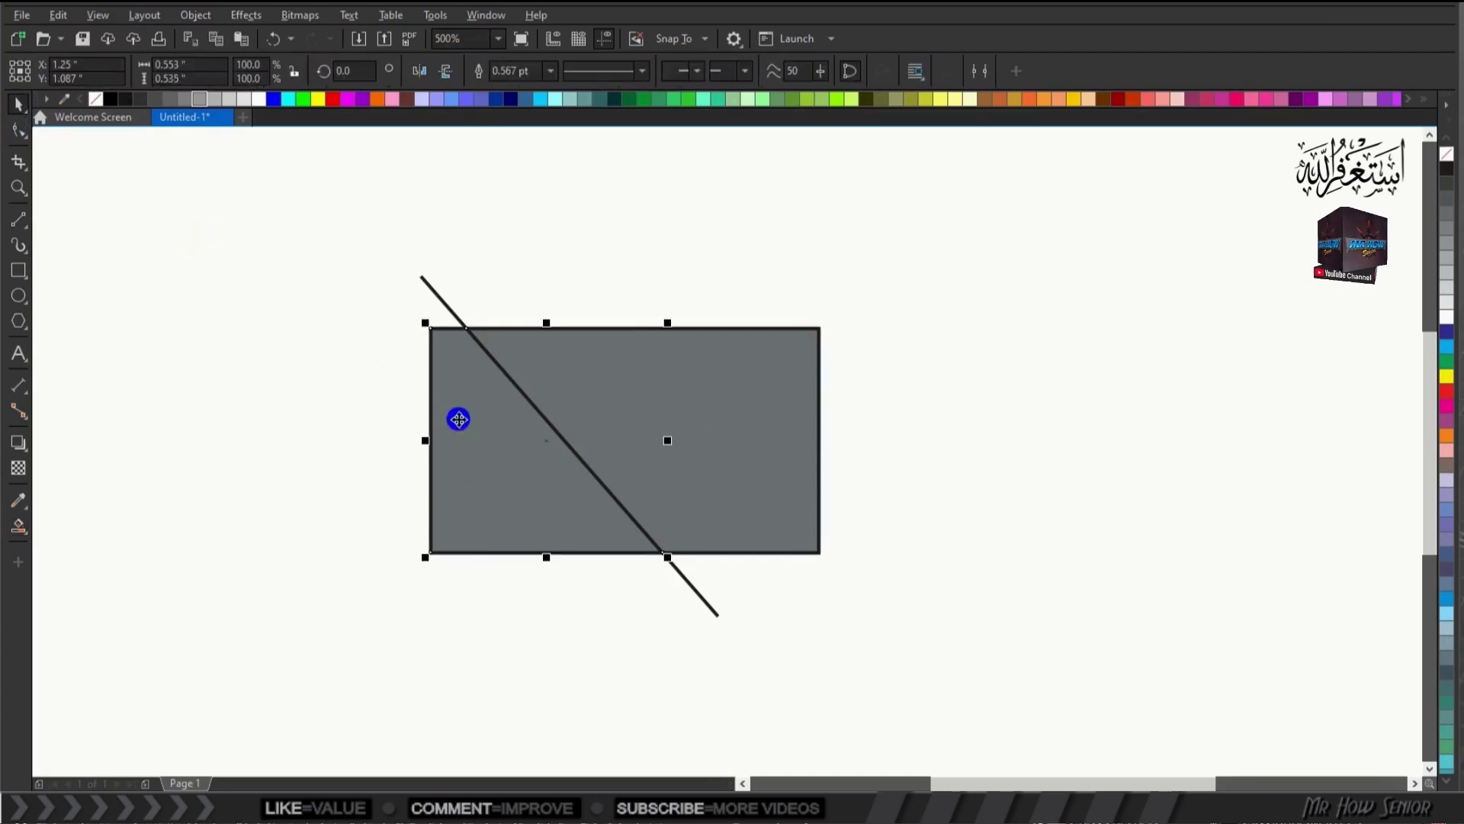
click(111, 98)
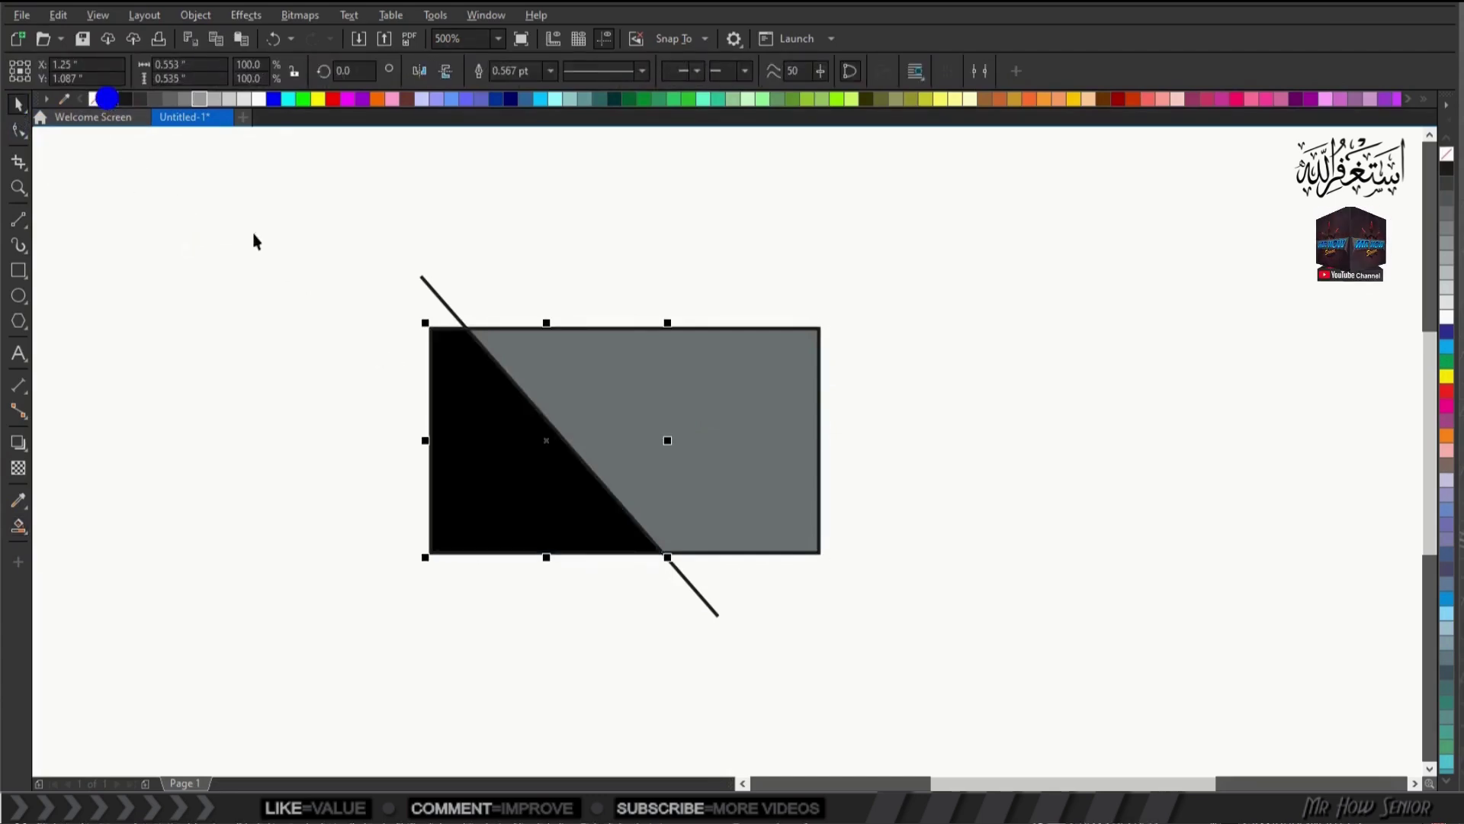
click(276, 283)
Step: Apply a linear gradient to the right piece, running diagonally down to the right from grey to near-black
click(616, 379)
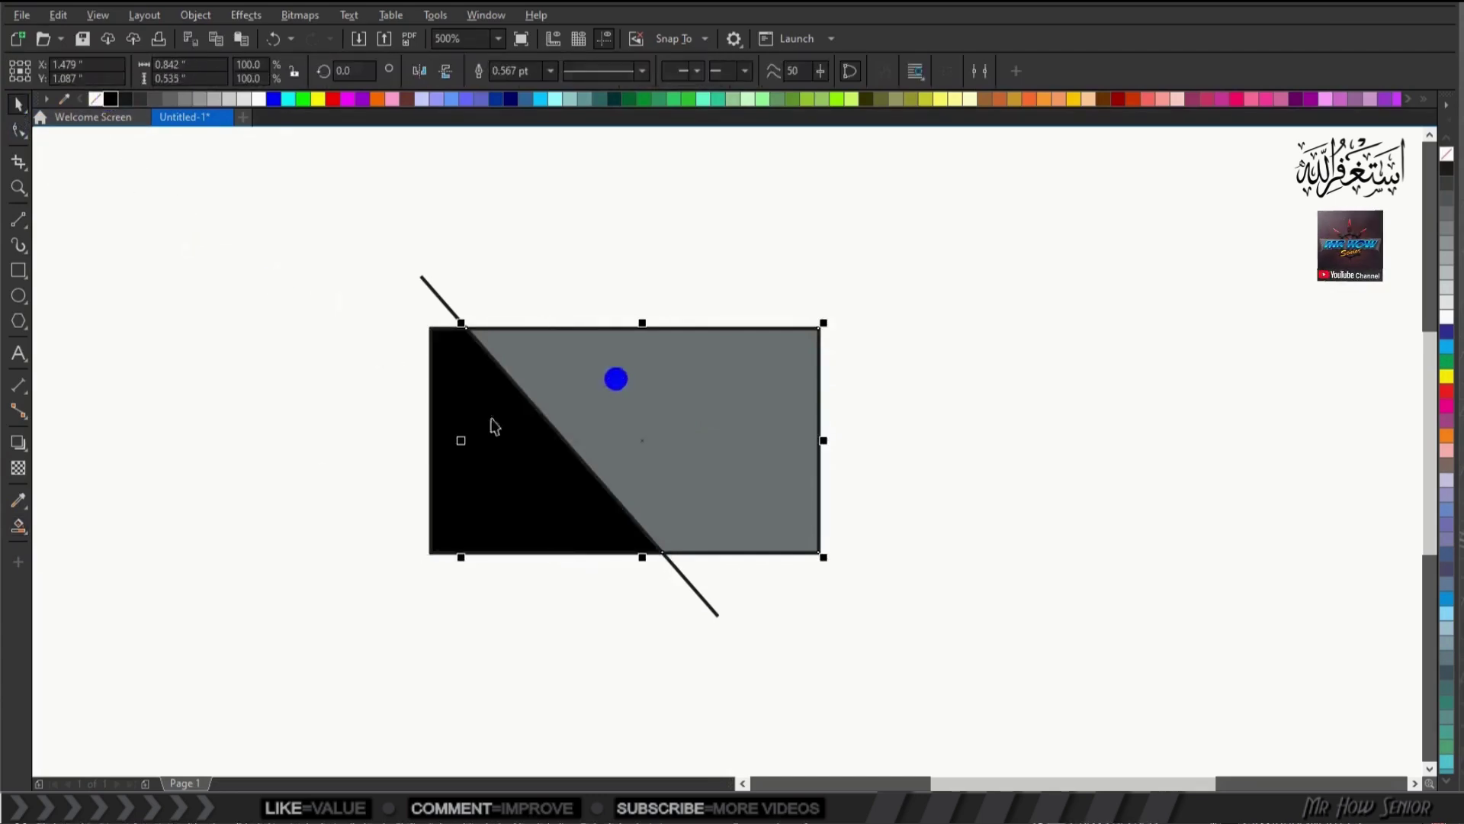
click(30, 541)
click(99, 524)
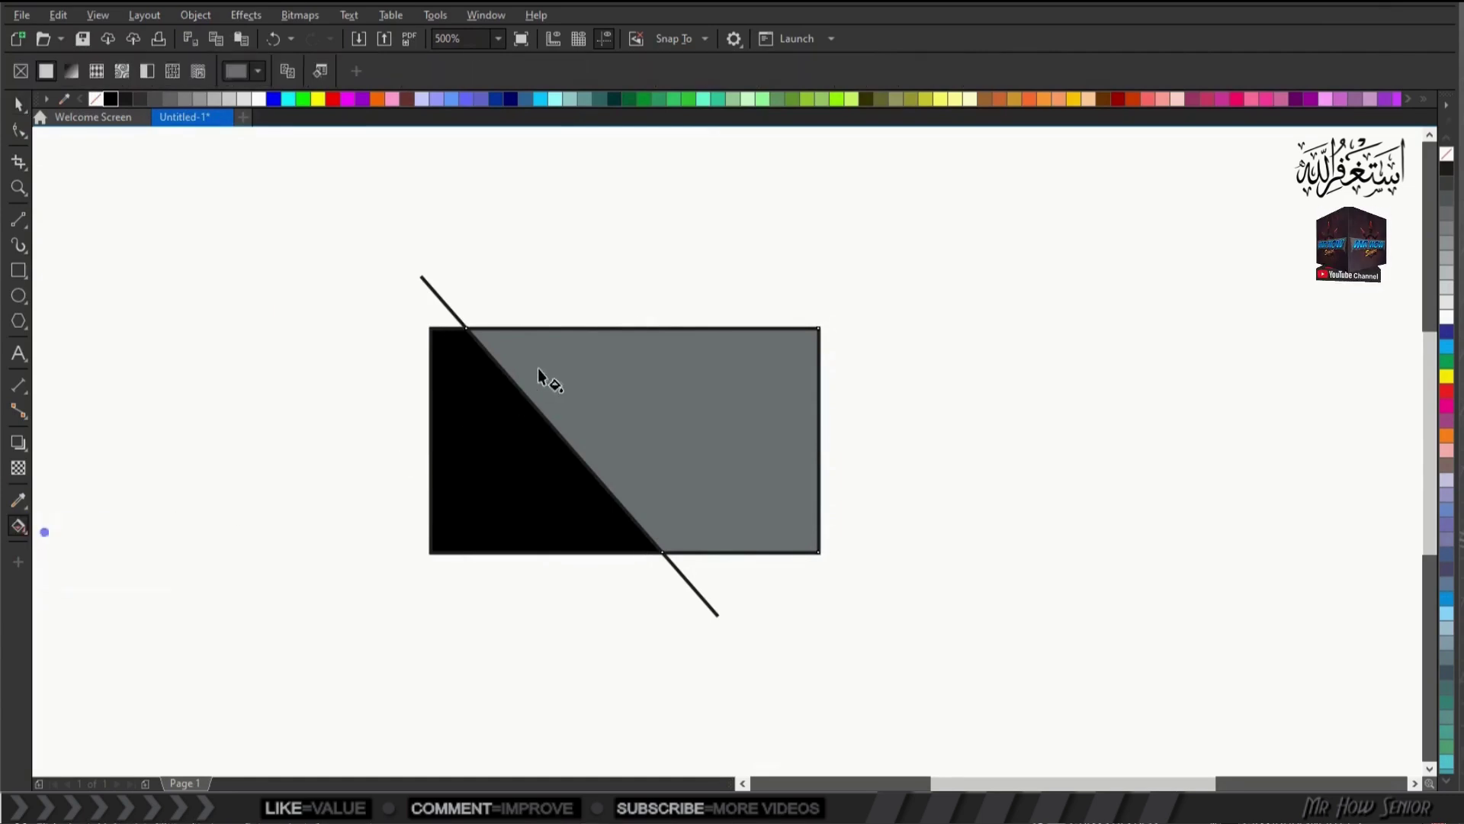
drag(561, 346, 707, 529)
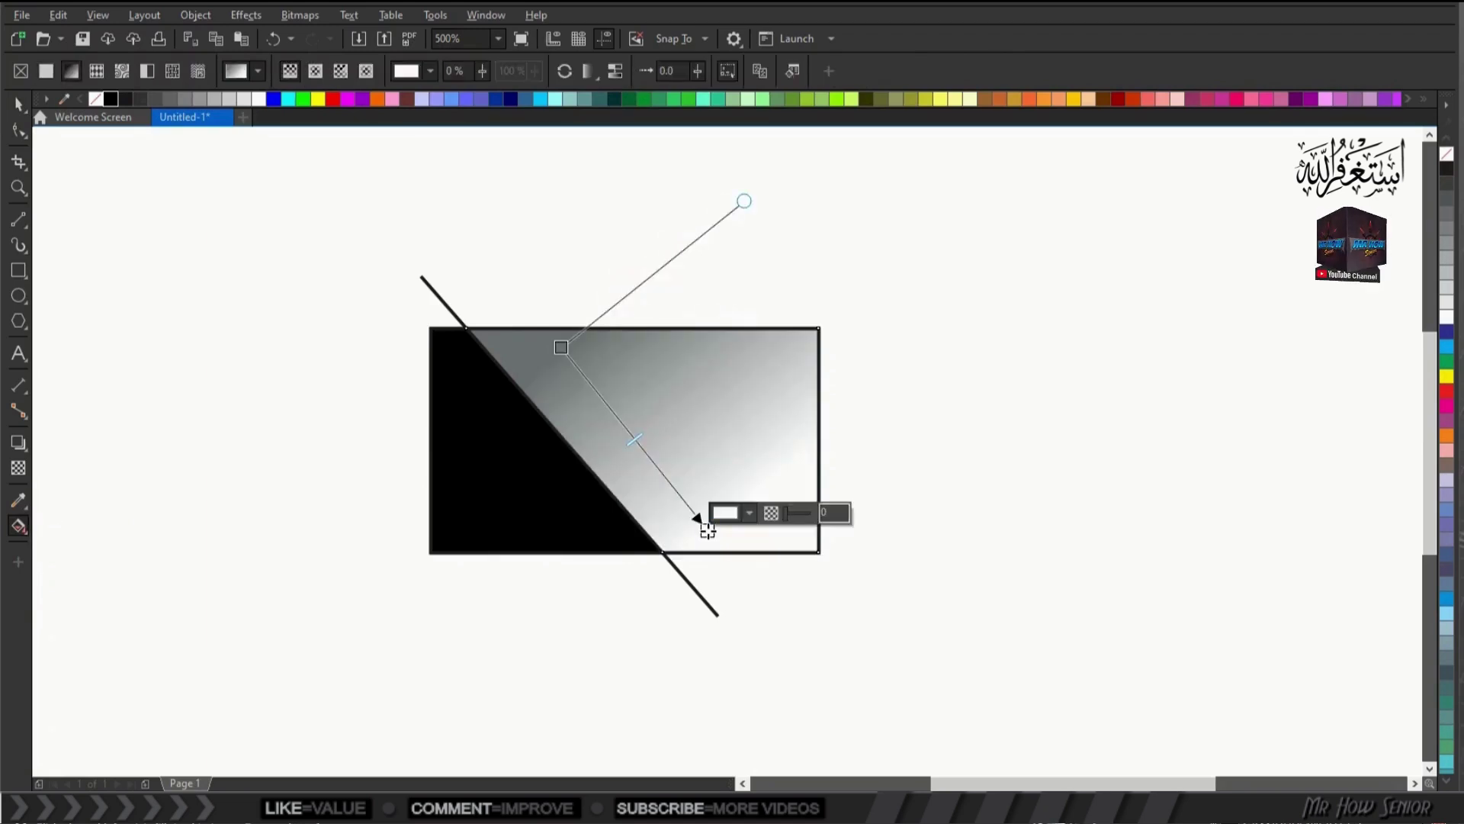
click(126, 100)
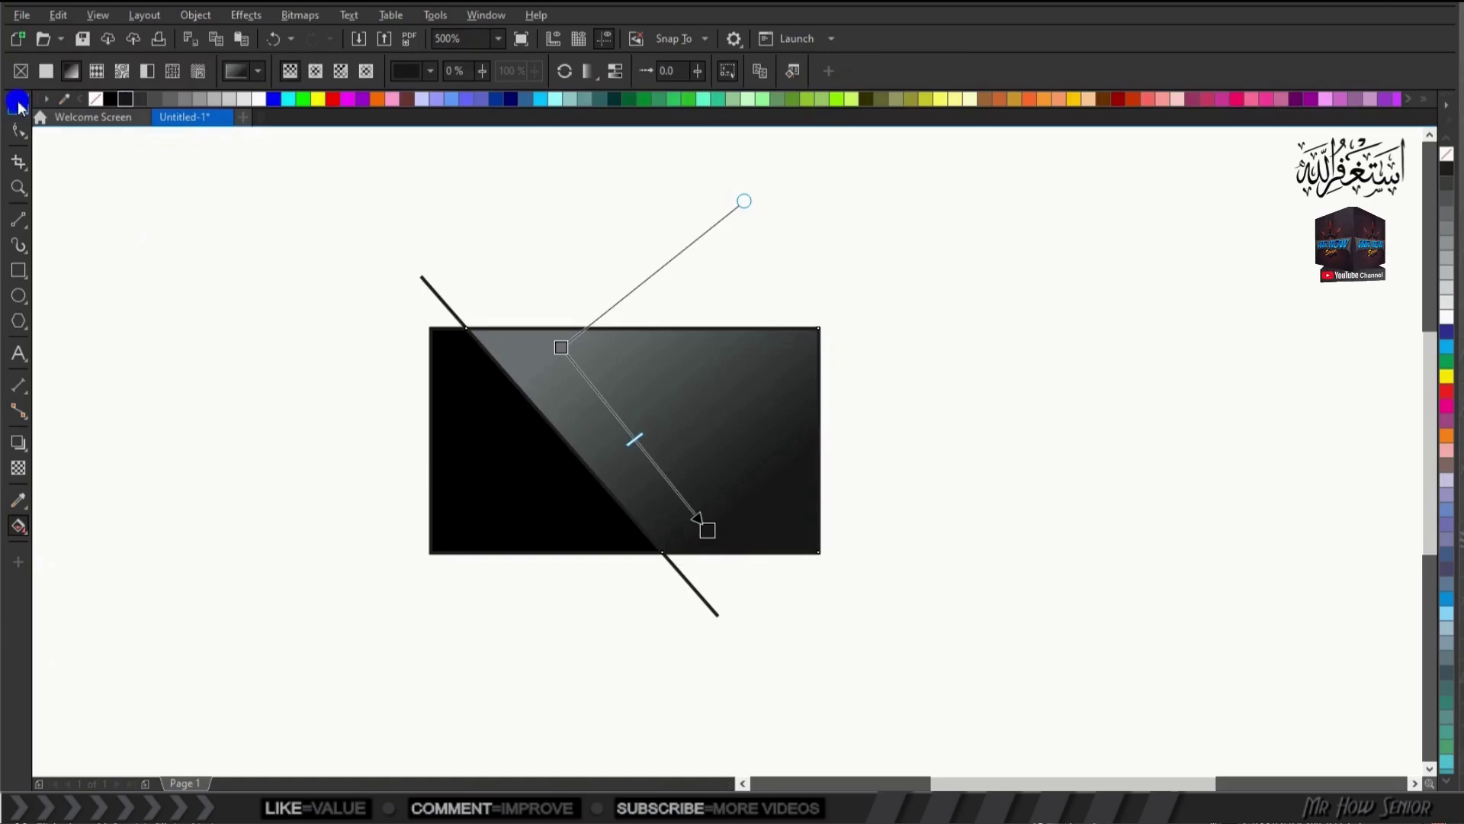
Step: Remove the outlines from the black left piece and the gradient right piece
click(19, 105)
click(186, 209)
click(533, 330)
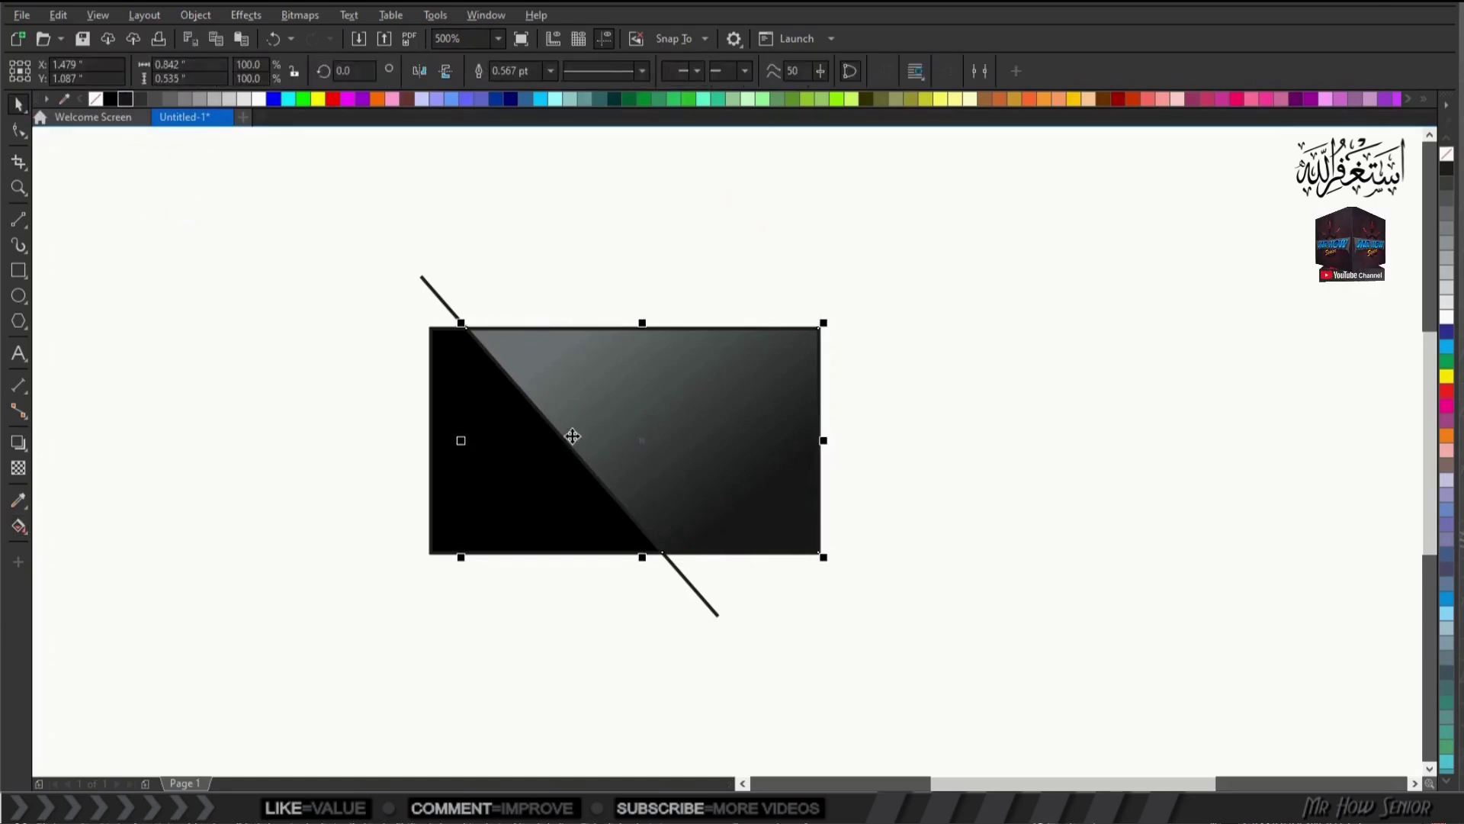
click(428, 341)
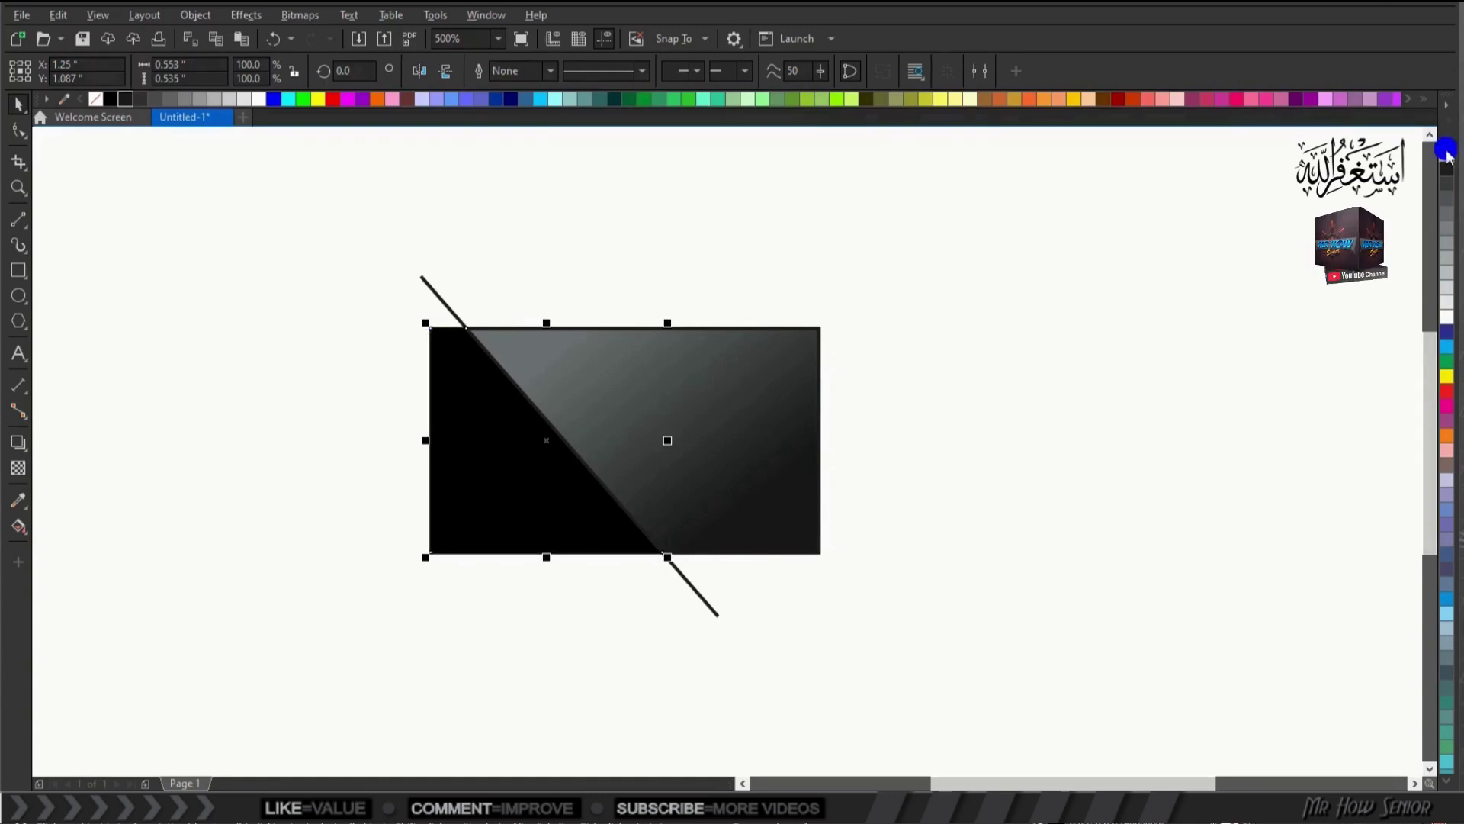
click(1000, 465)
click(782, 431)
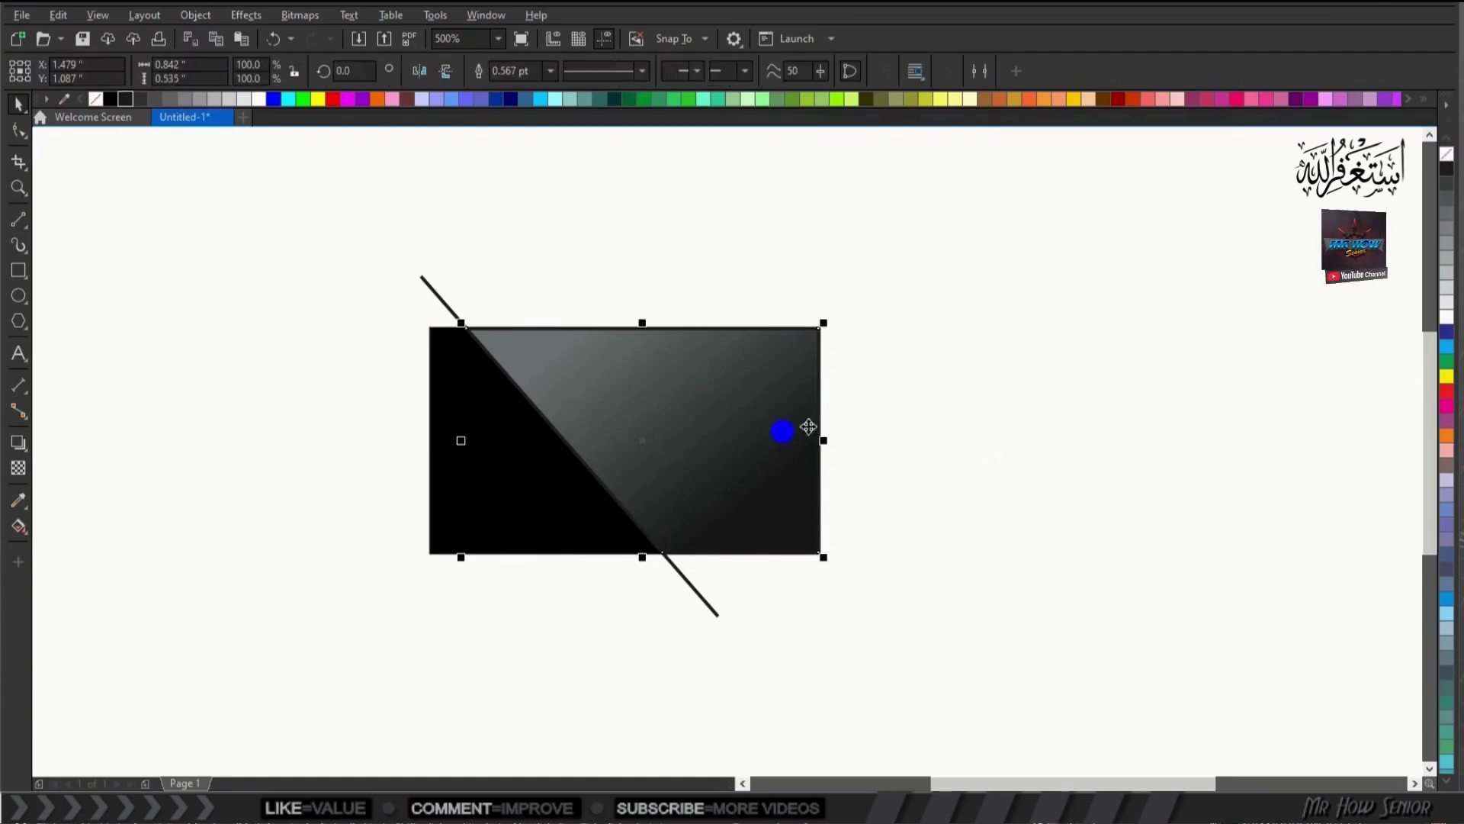
right_click(1449, 159)
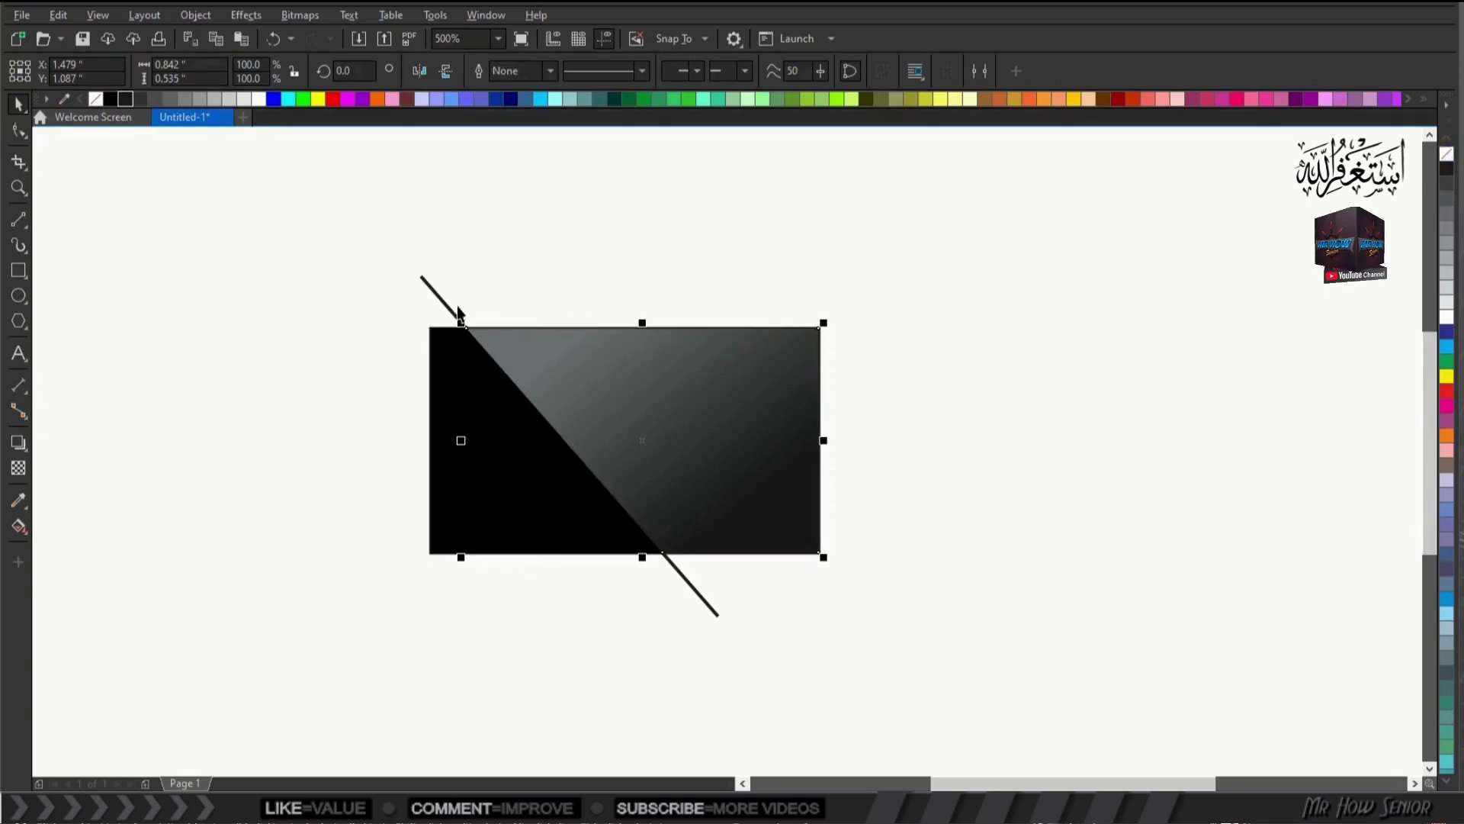
Step: Delete the diagonal dividing line across the card
click(446, 306)
key(Delete)
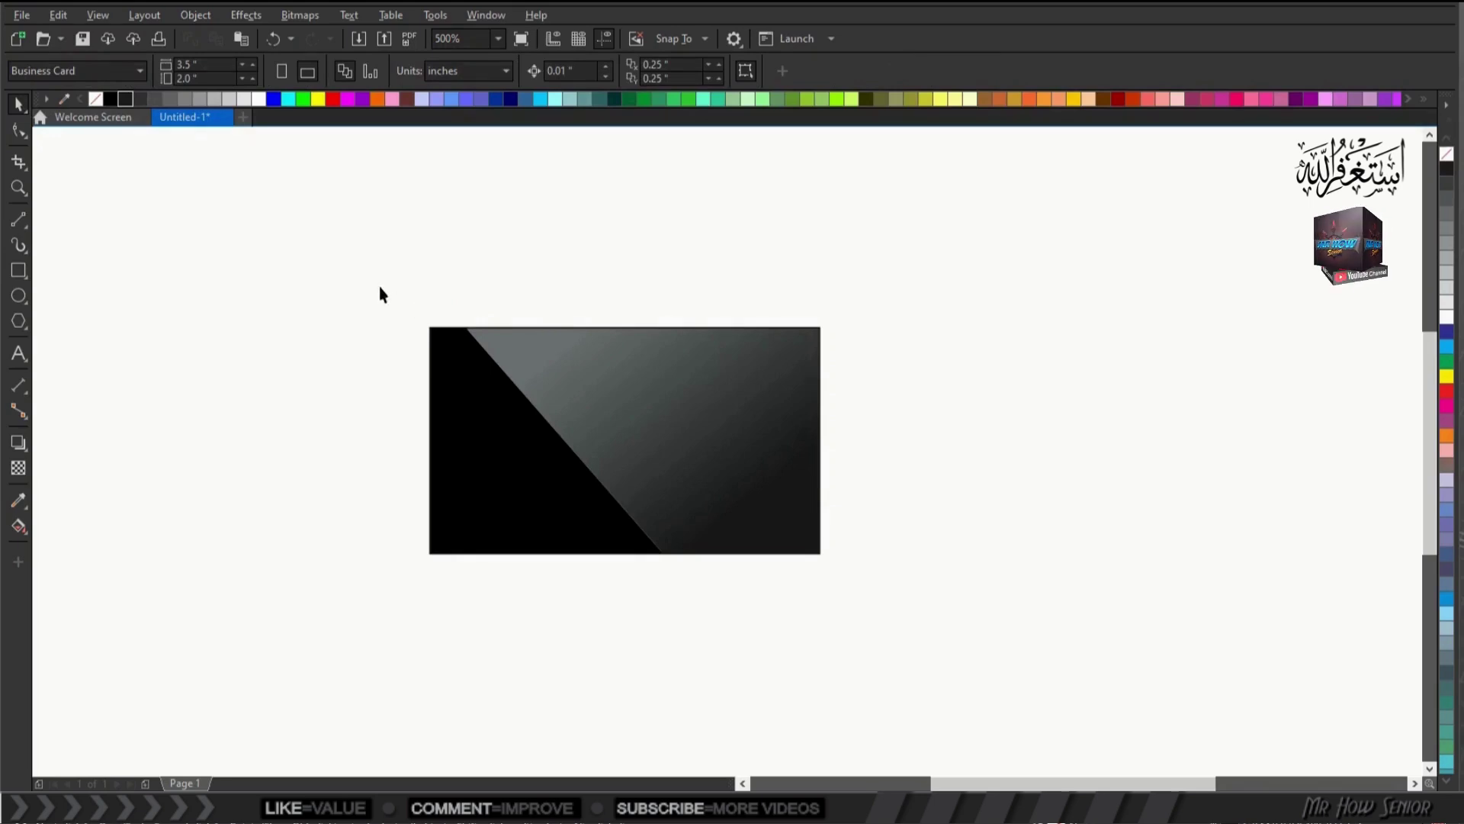
click(492, 328)
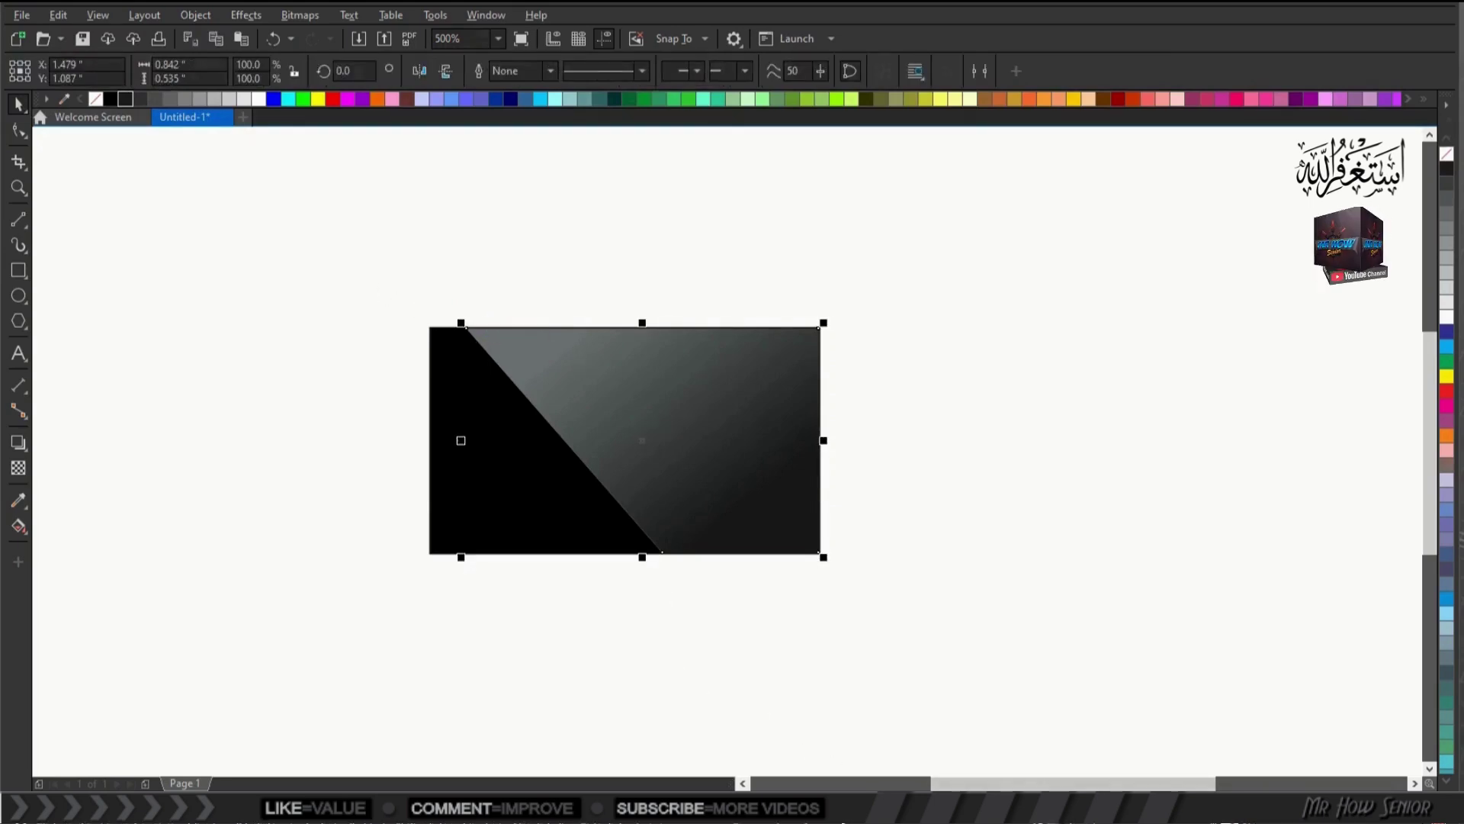
click(389, 424)
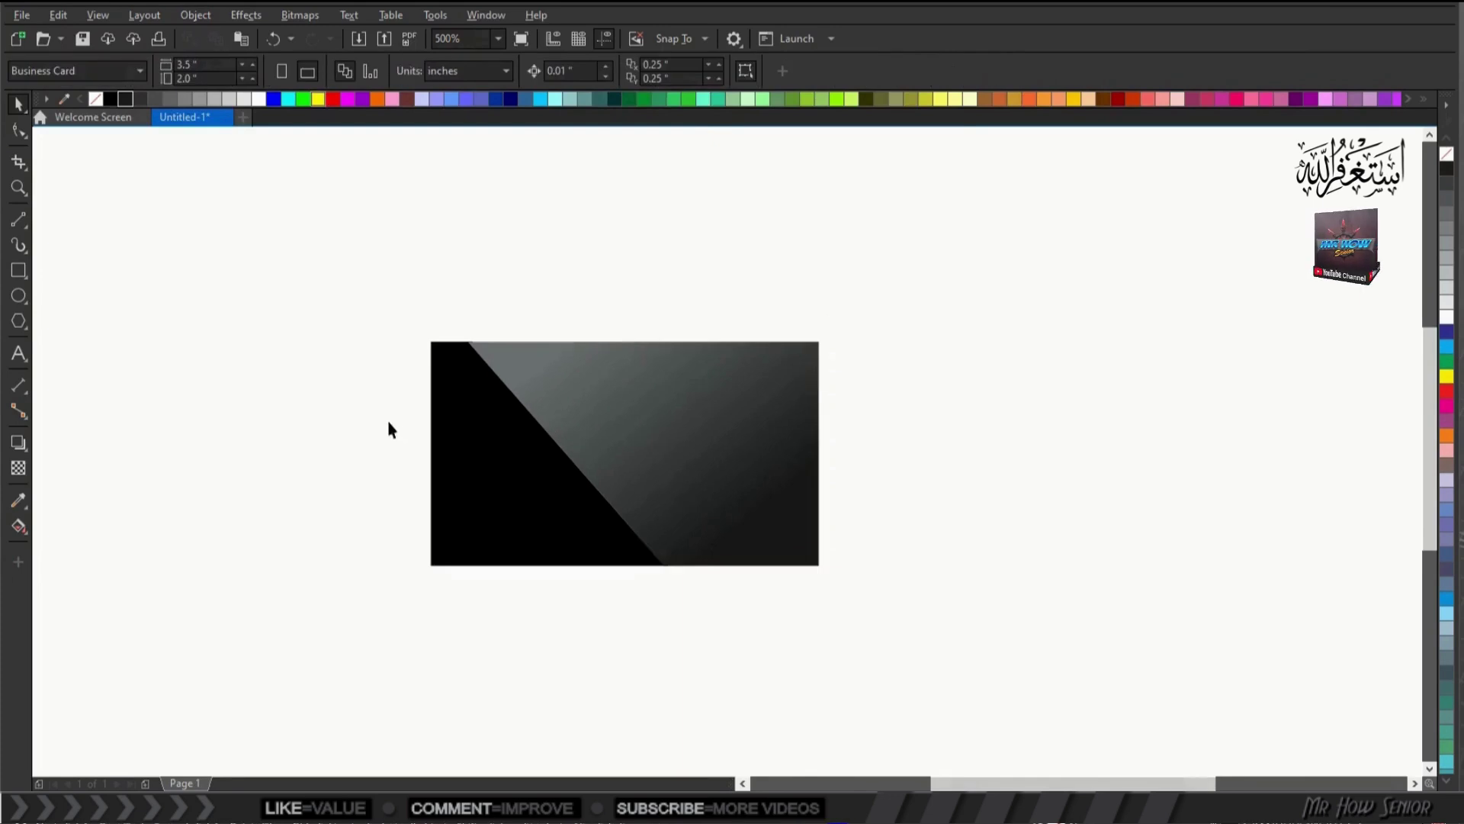
Step: Draw a rectangle about 0.925 by 0.679 inches to the right of the card and round its corners to about 0.04 inches
click(18, 273)
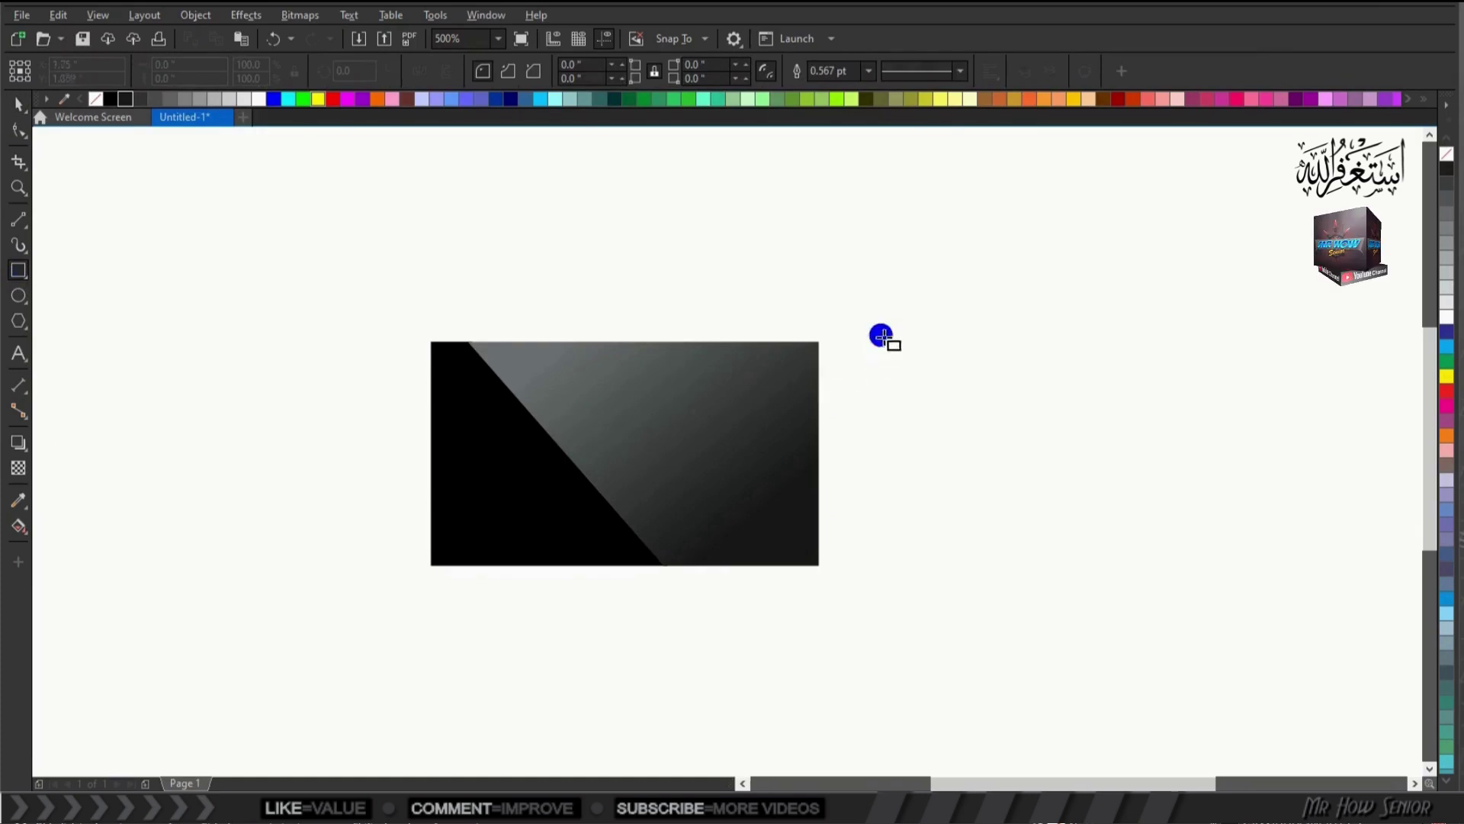
mouse_move(882, 335)
mouse_down()
mouse_move(1086, 460)
mouse_move(1191, 458)
mouse_move(1251, 553)
mouse_move(1269, 618)
mouse_up()
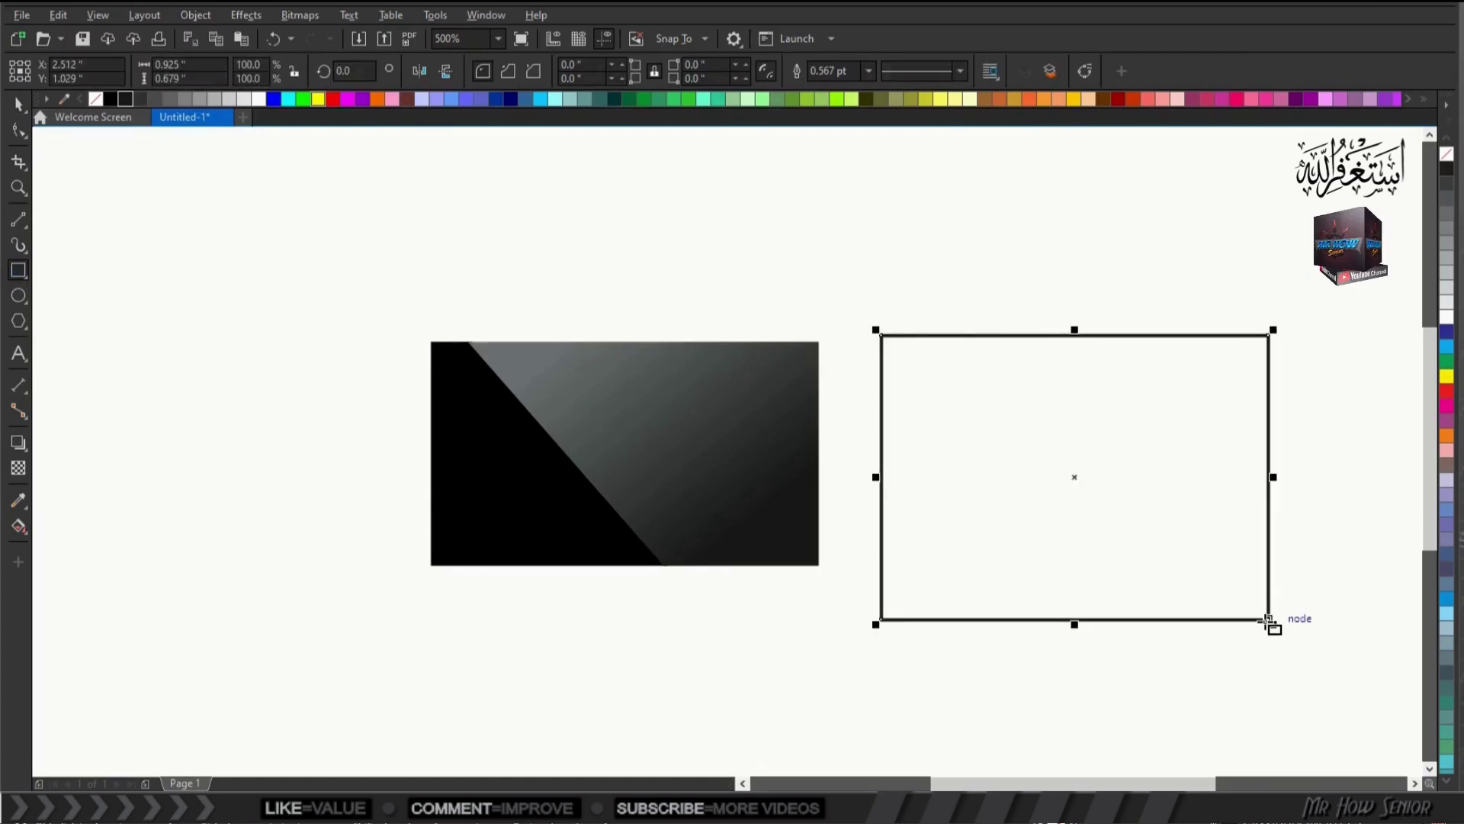
key(F10)
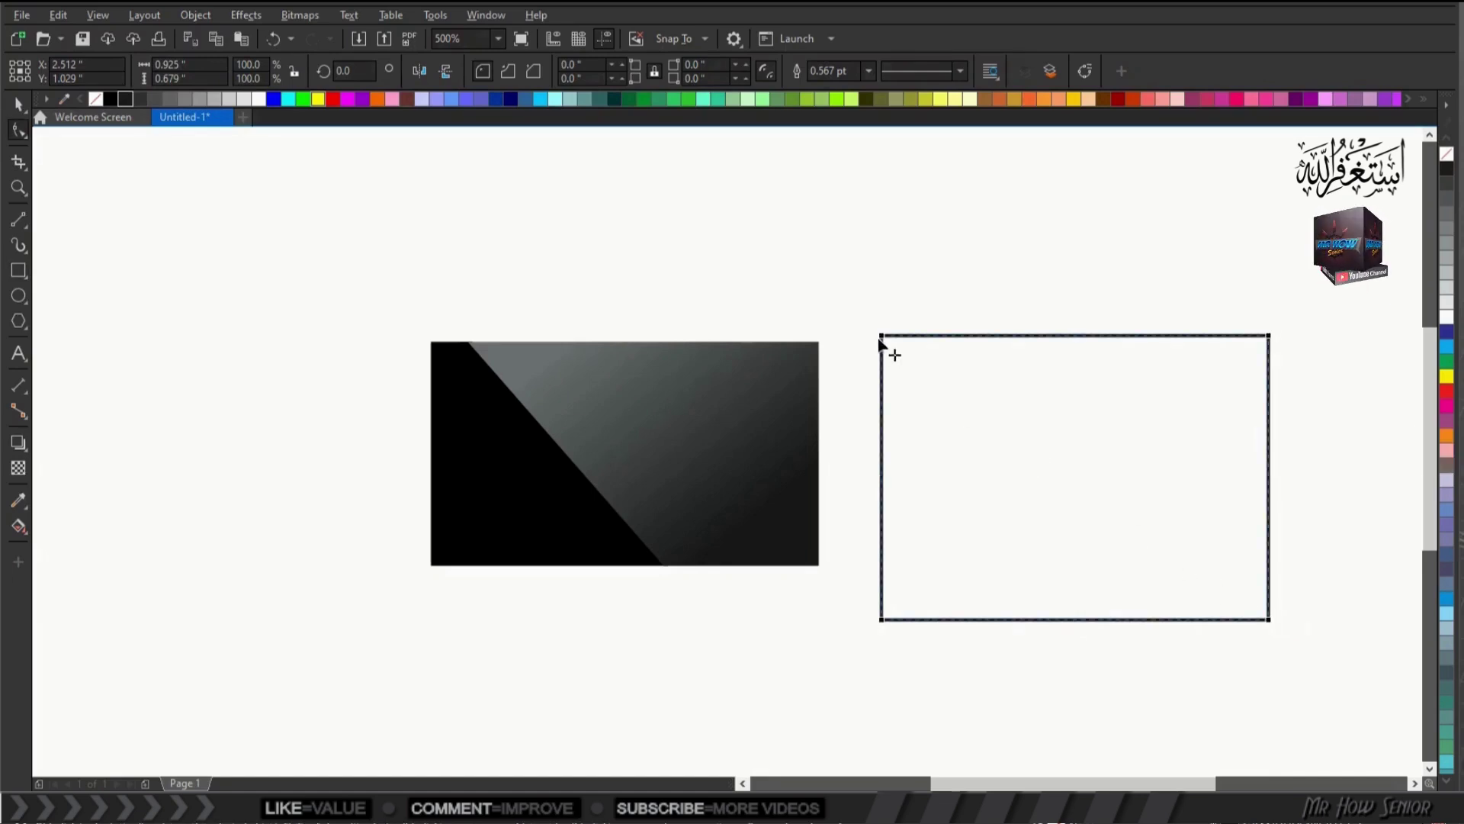
drag(882, 340, 899, 336)
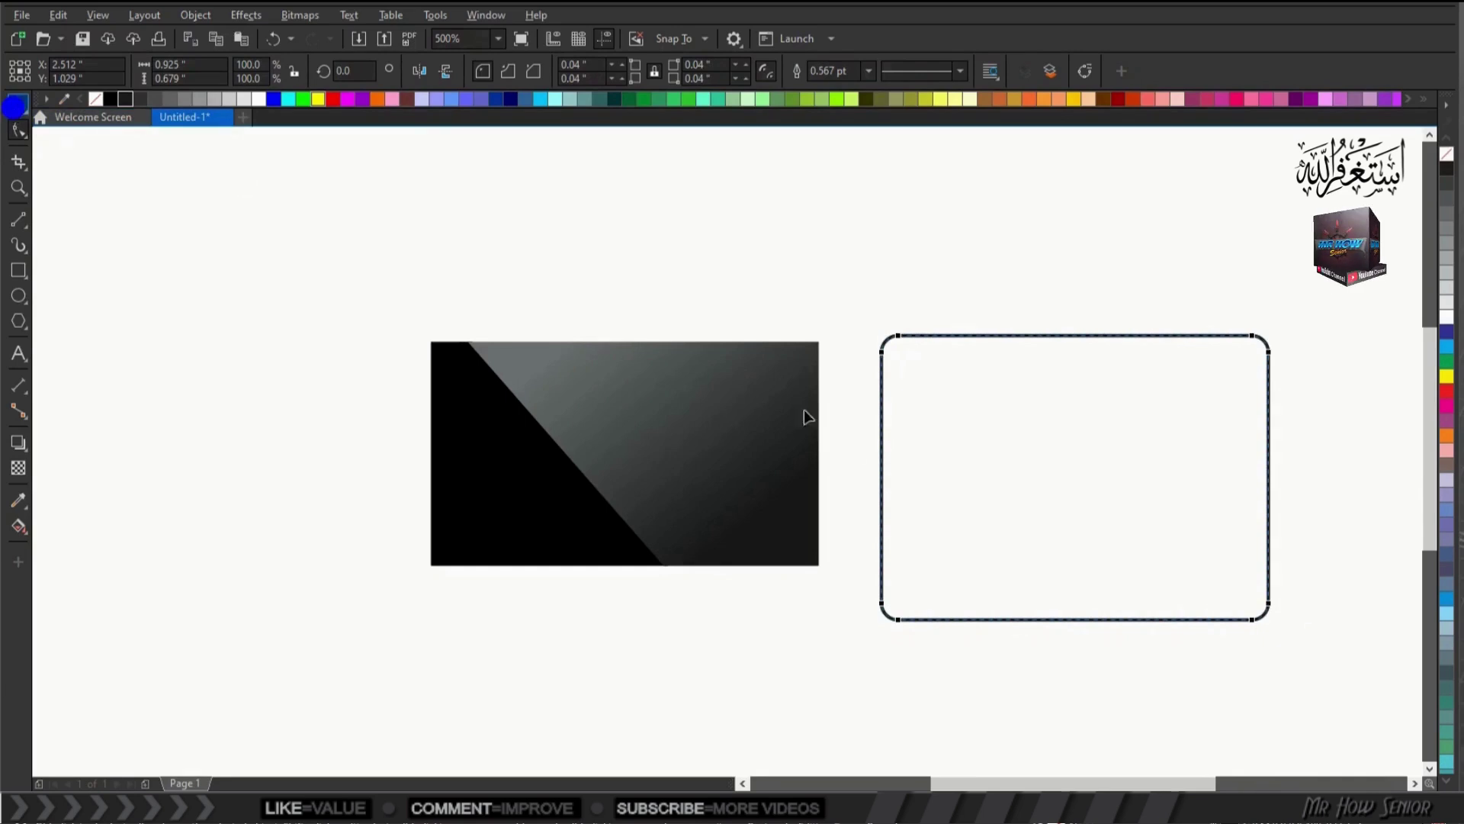
click(969, 465)
click(19, 106)
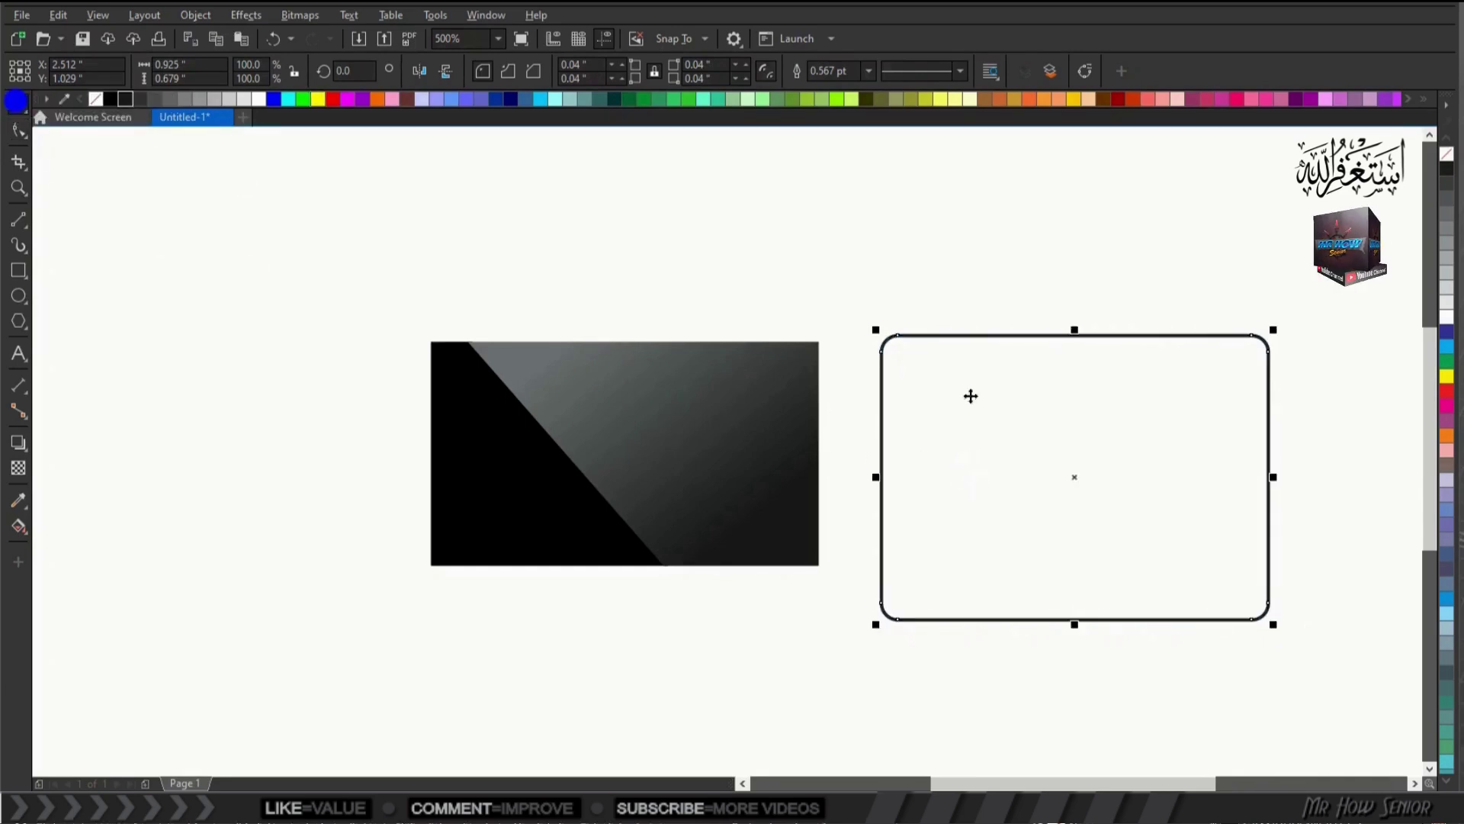
Step: Rotate the rounded rectangle to about 40.3 degrees and position it over the gradient side of the card
click(1072, 481)
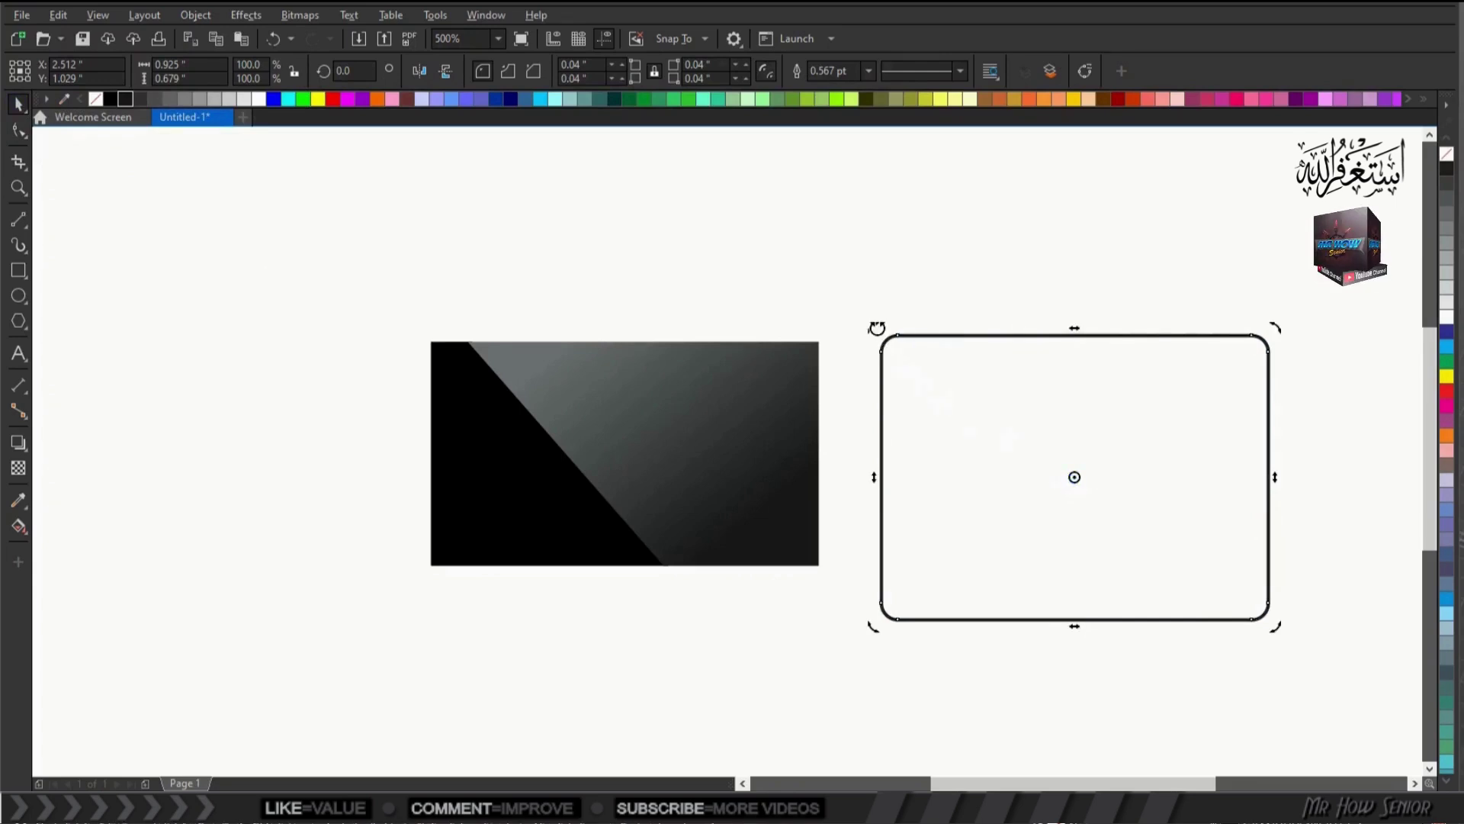
drag(875, 328, 888, 474)
click(1000, 461)
drag(1070, 477, 796, 391)
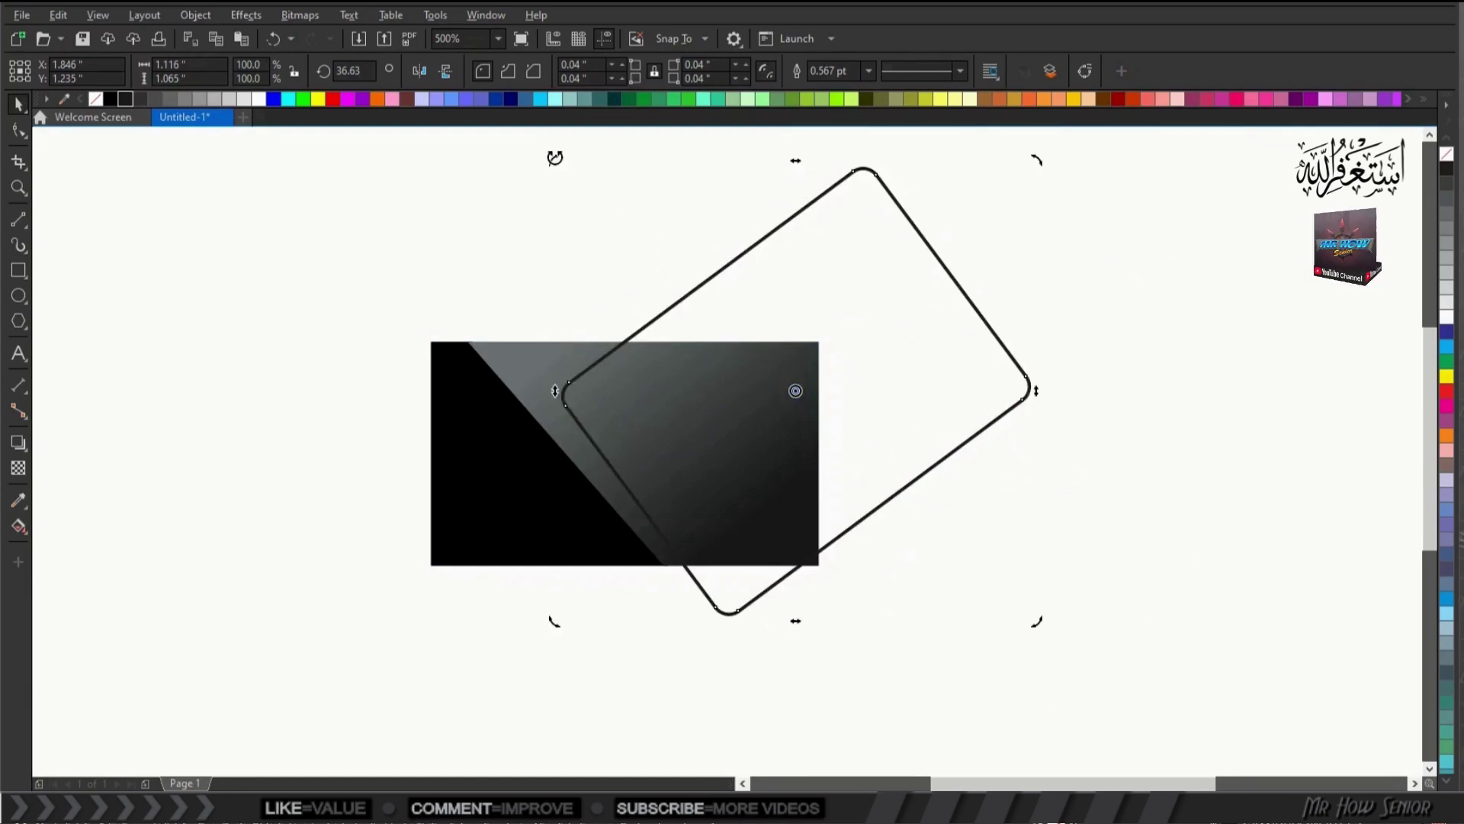
drag(554, 158, 536, 170)
click(341, 325)
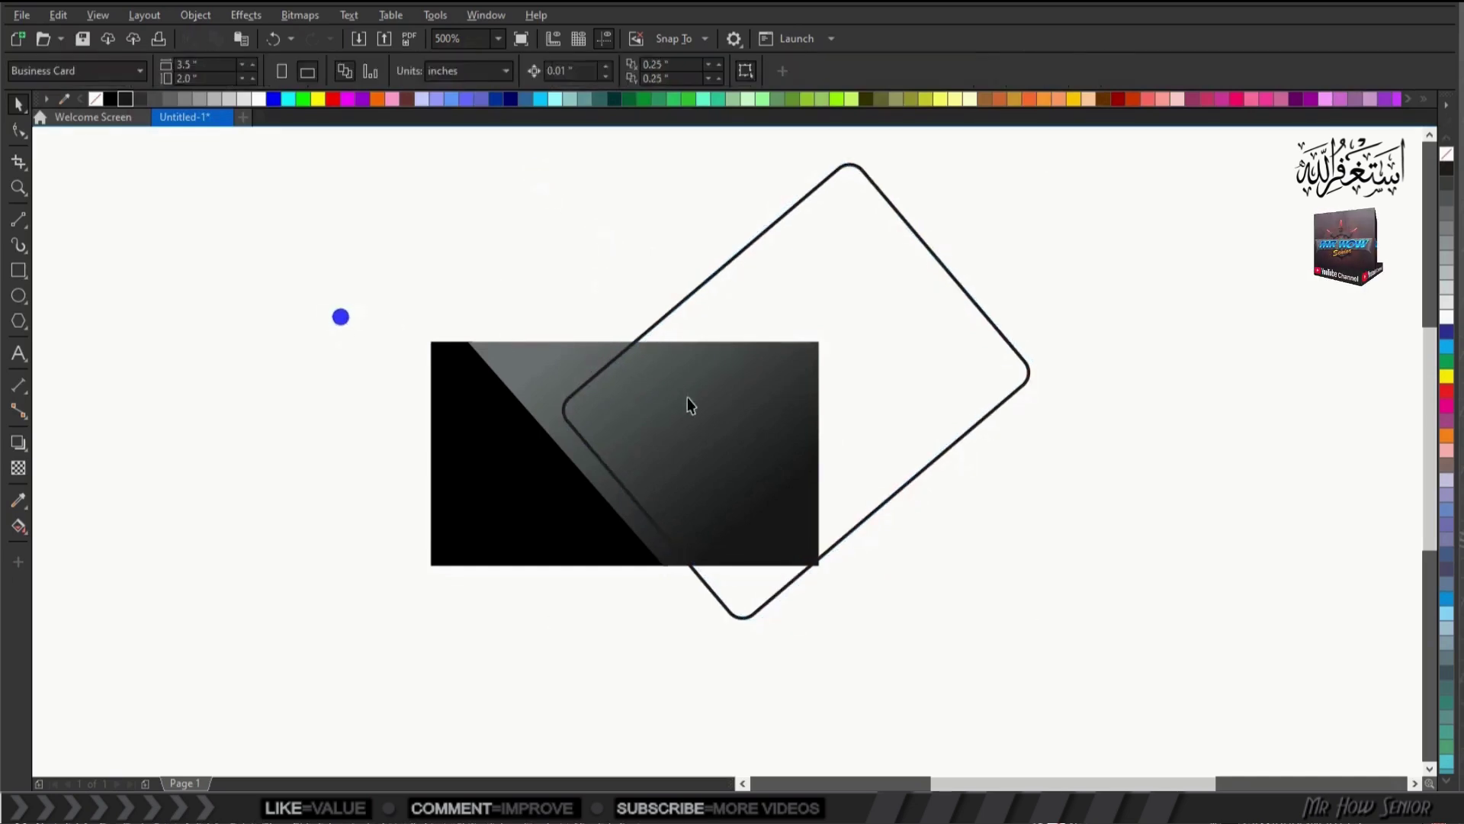
Step: Scale the rotated rounded rectangle up to about 102%, nudge it right and fill it black
click(688, 397)
drag(1033, 622, 1045, 631)
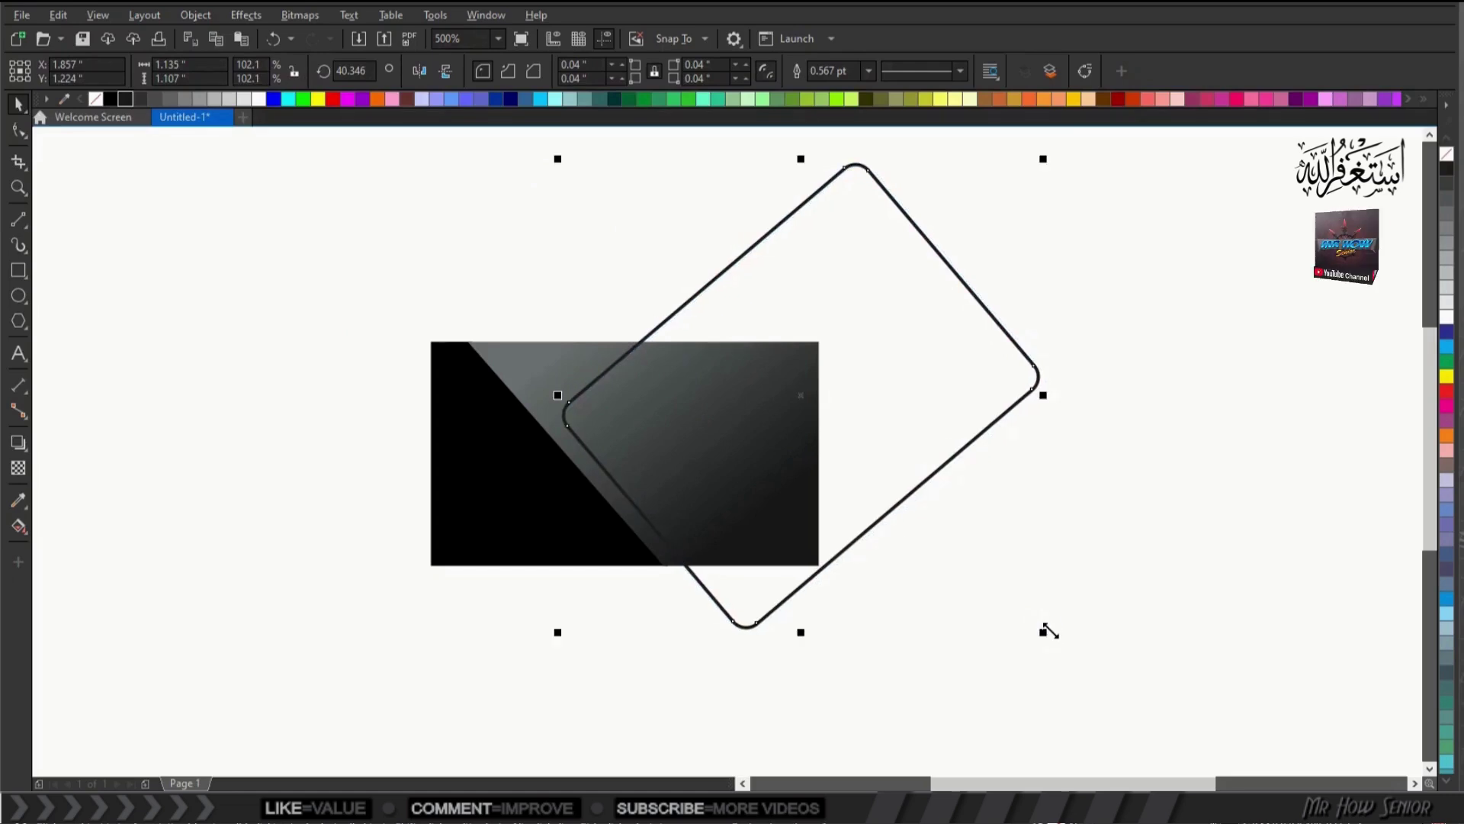
key(ctrl+Right)
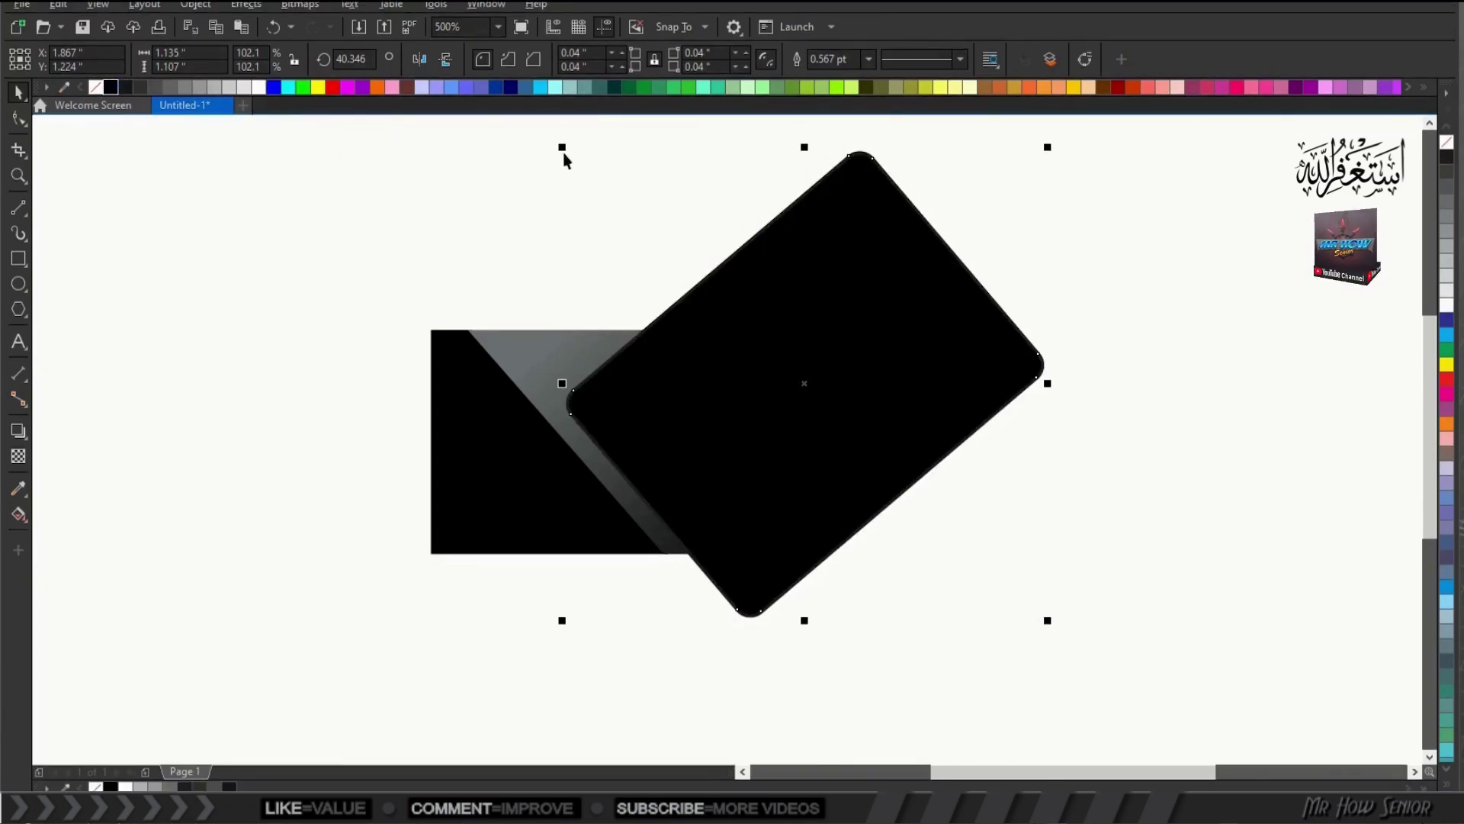
Step: Enlarge the black rounded rectangle to about 104% and shift it up and left, leaving a strip parallel to the card's diagonal edge
mouse_move(562, 150)
mouse_down()
mouse_move(506, 130)
mouse_move(552, 138)
mouse_up()
drag(771, 399, 755, 376)
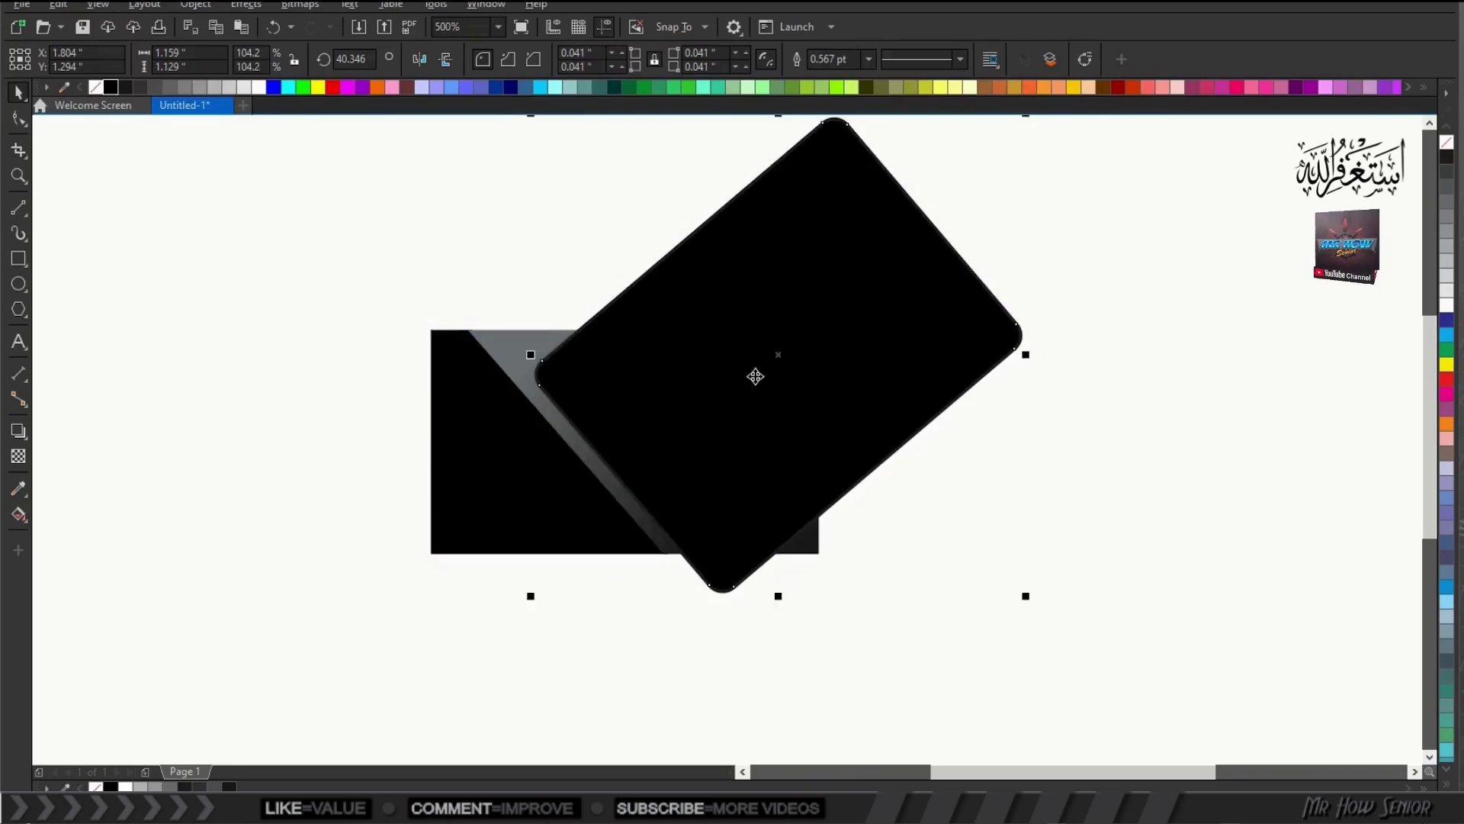
key(Right)
key(Up)
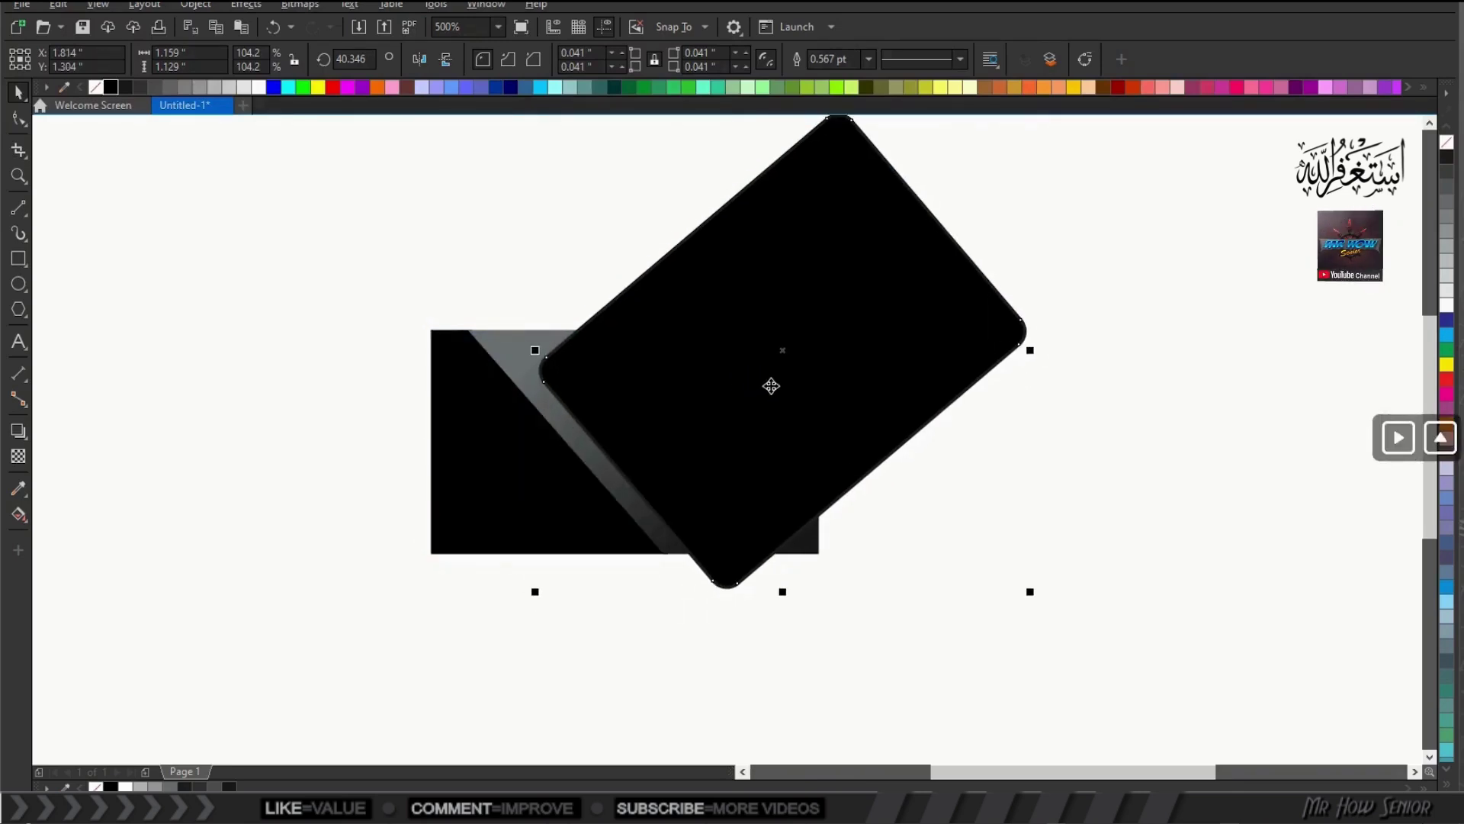
click(771, 386)
click(783, 397)
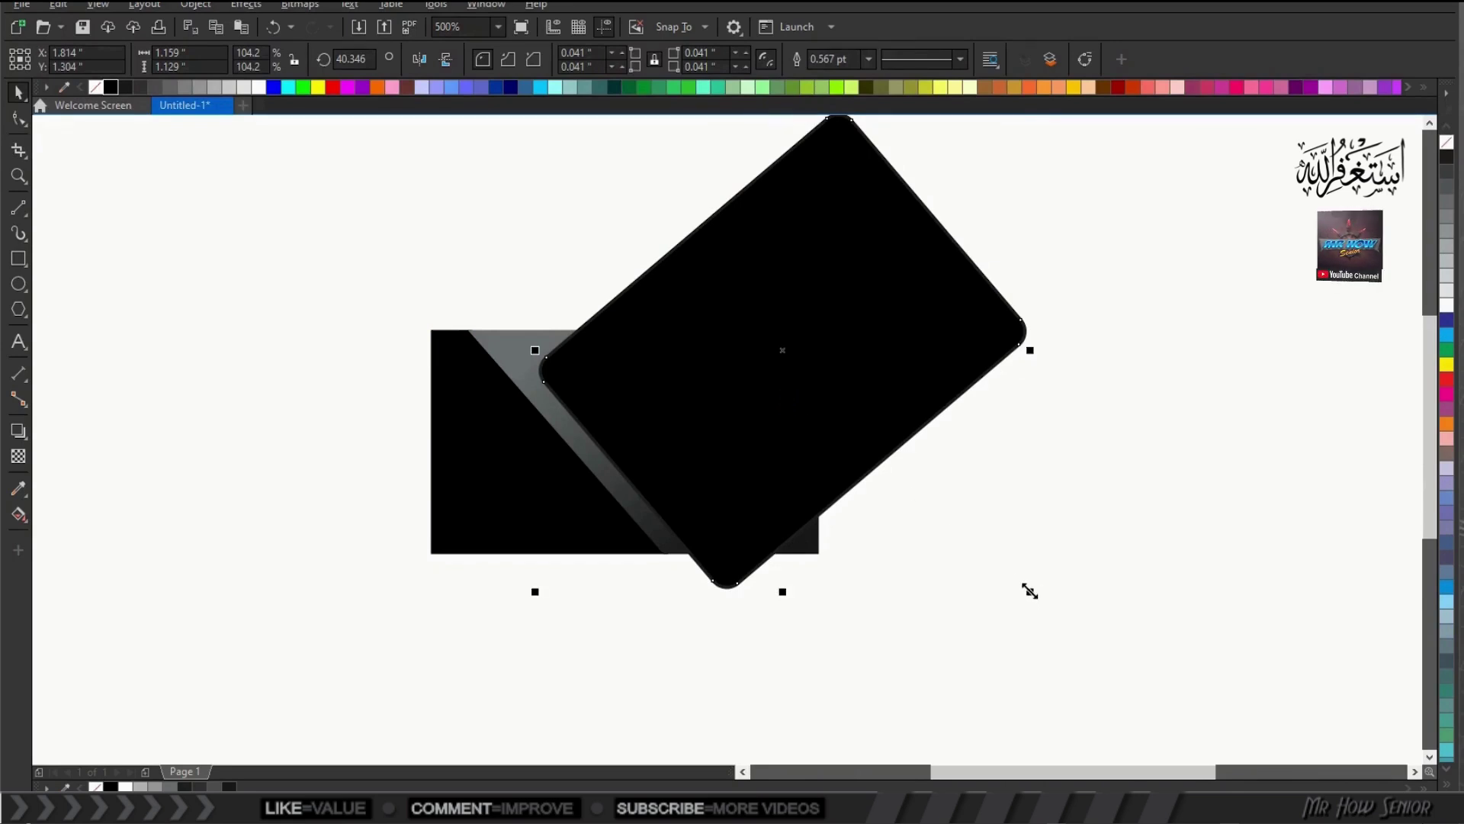
Step: Scale the black rounded rectangle to about 111%, move it slightly up and fine-tune its rotation to about 40.28 degrees
drag(1030, 591, 1062, 623)
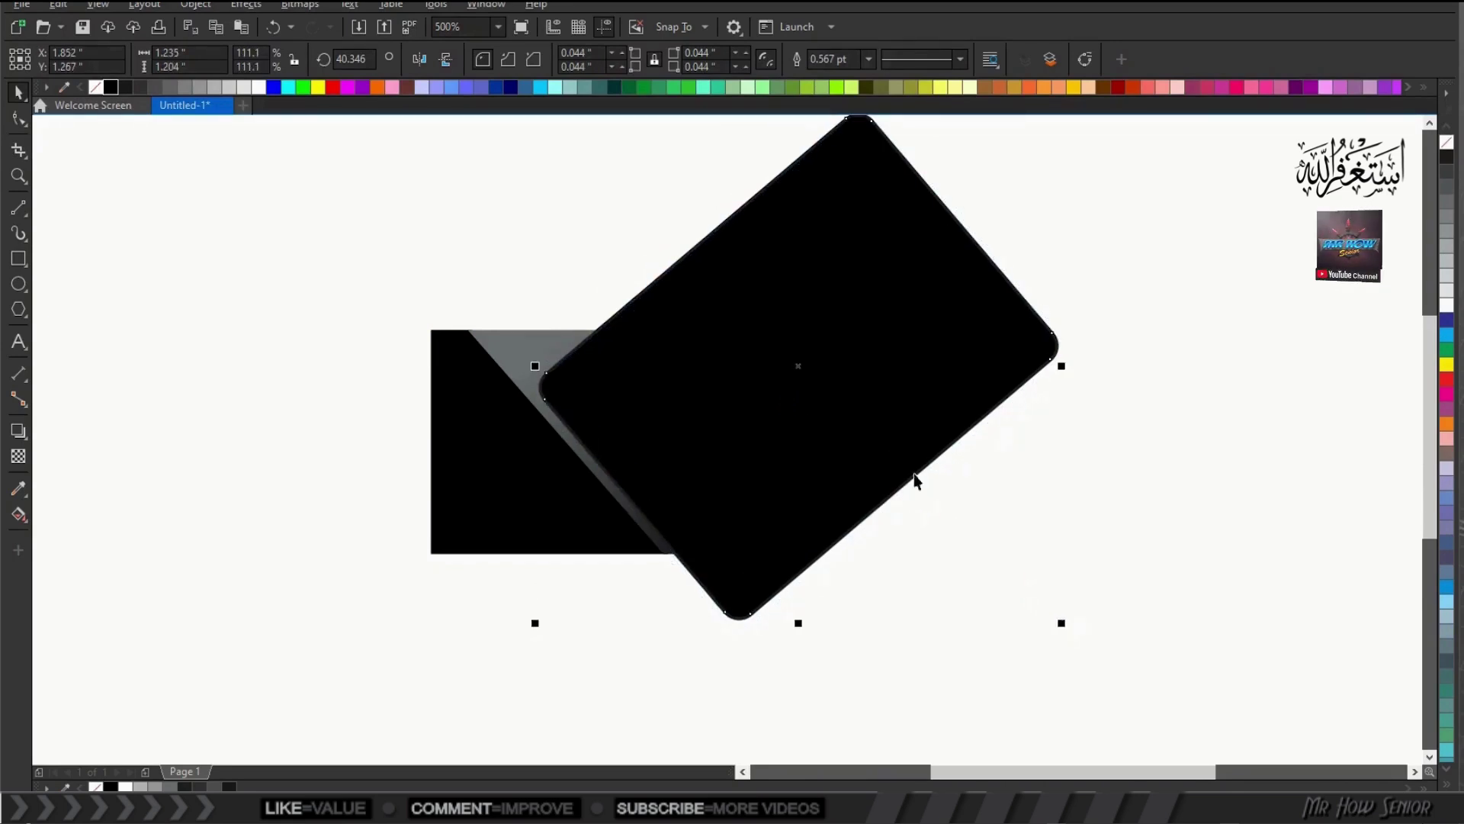
drag(862, 412, 862, 402)
click(846, 374)
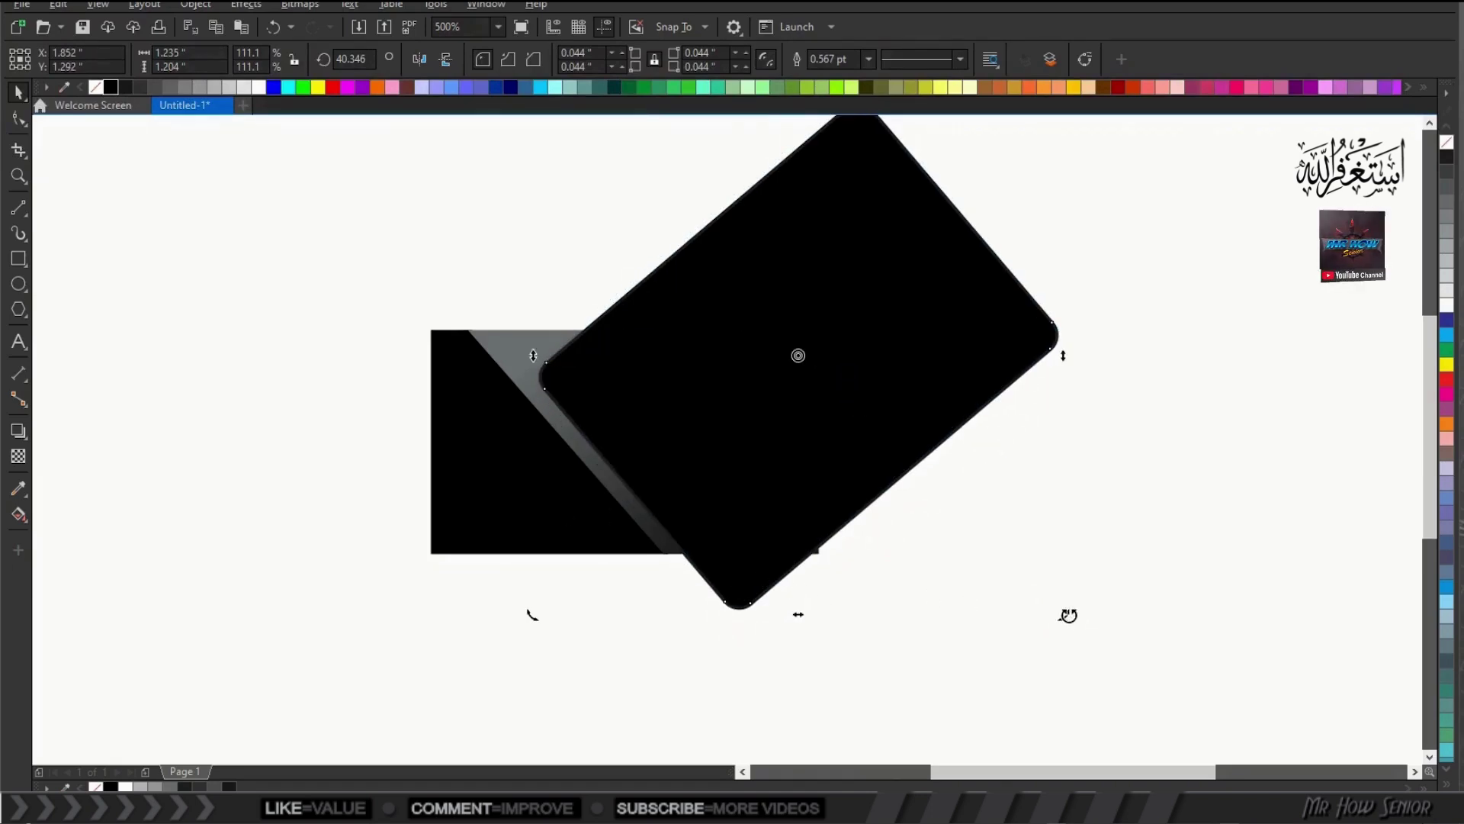
drag(1069, 615, 1062, 631)
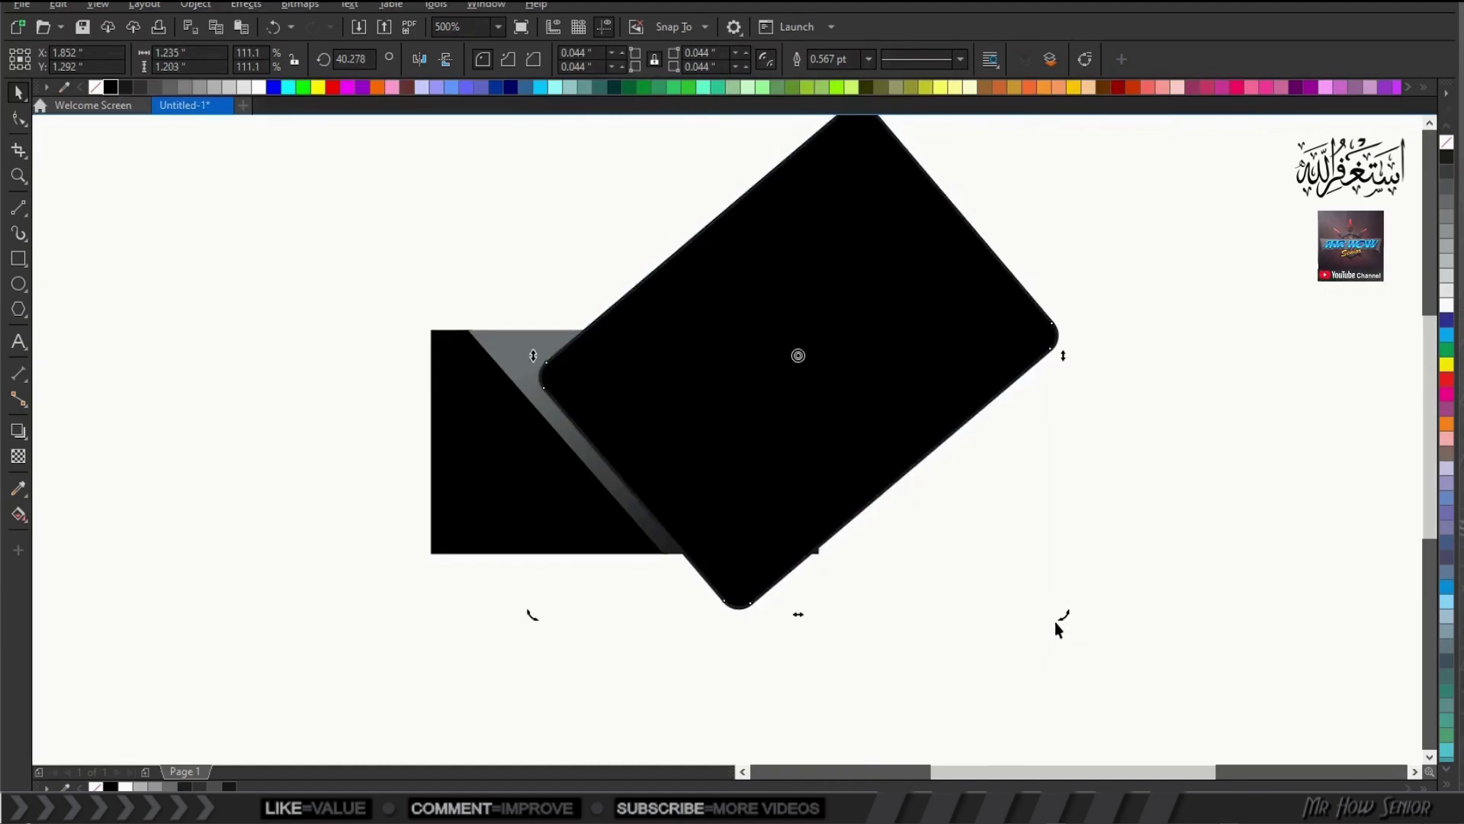
click(394, 536)
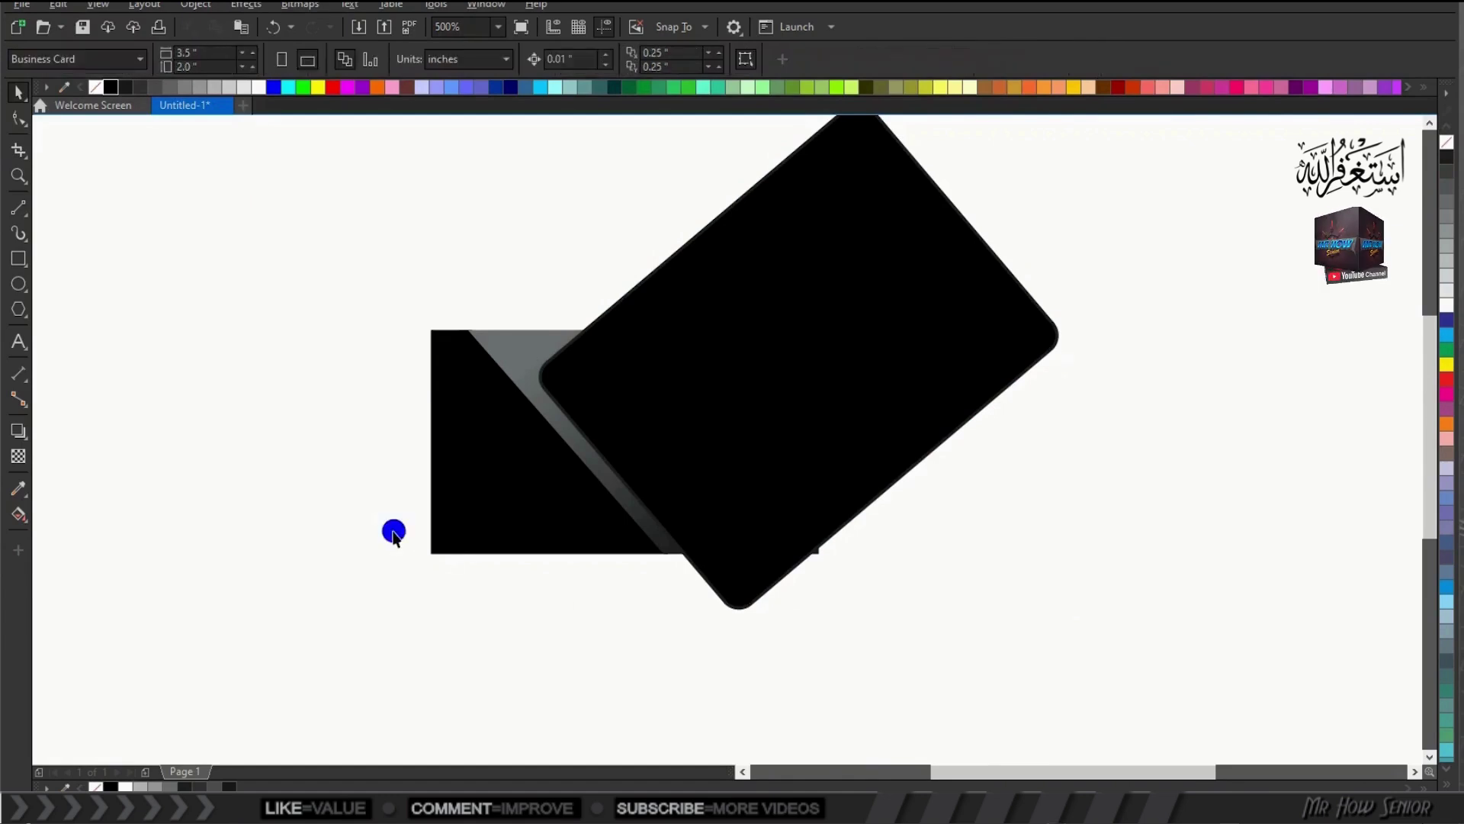
click(744, 425)
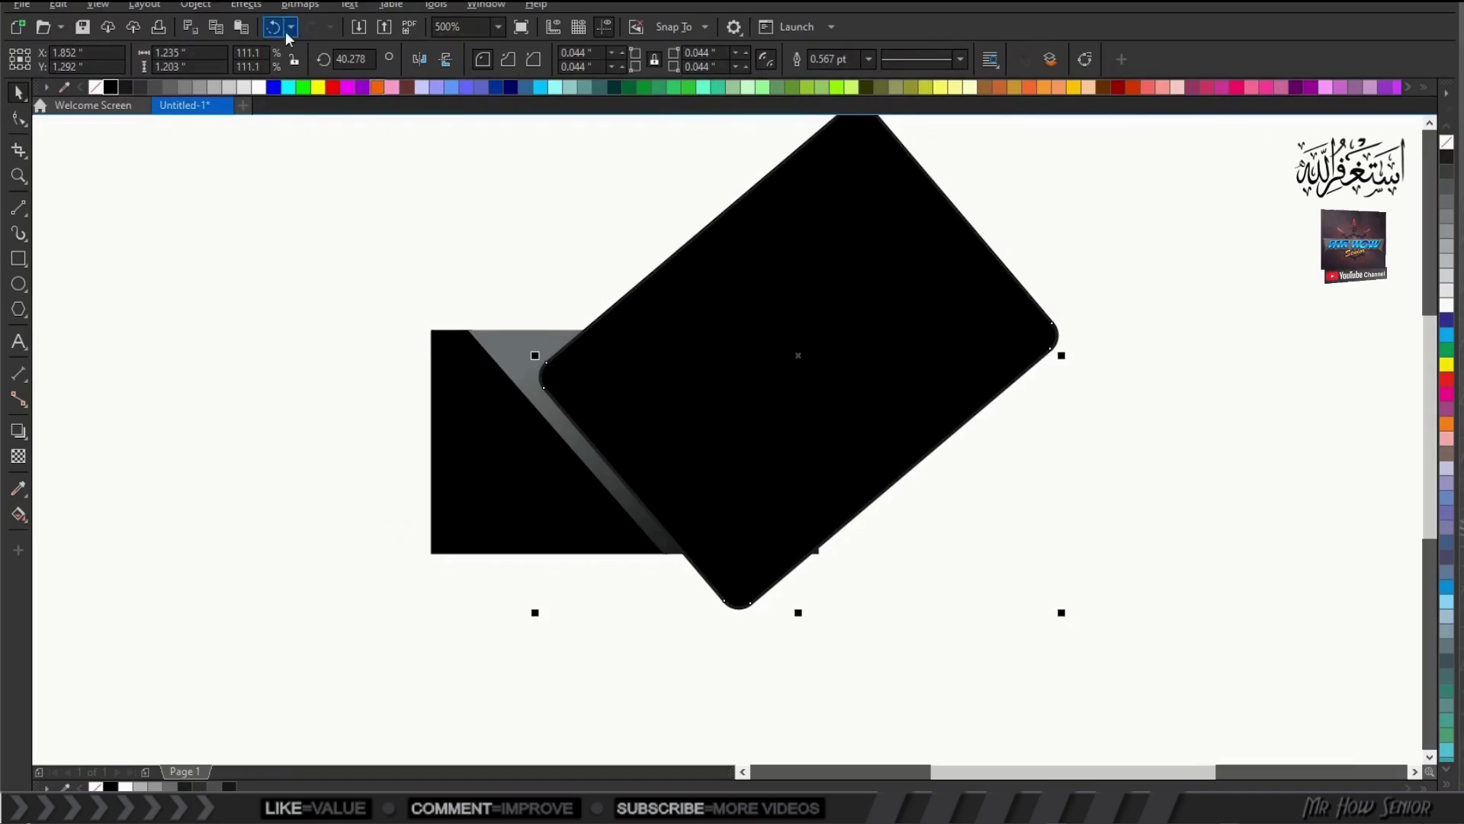
Step: Place the black rotated rounded rectangle inside the card frame as a PowerClip
click(211, 13)
mouse_move(249, 70)
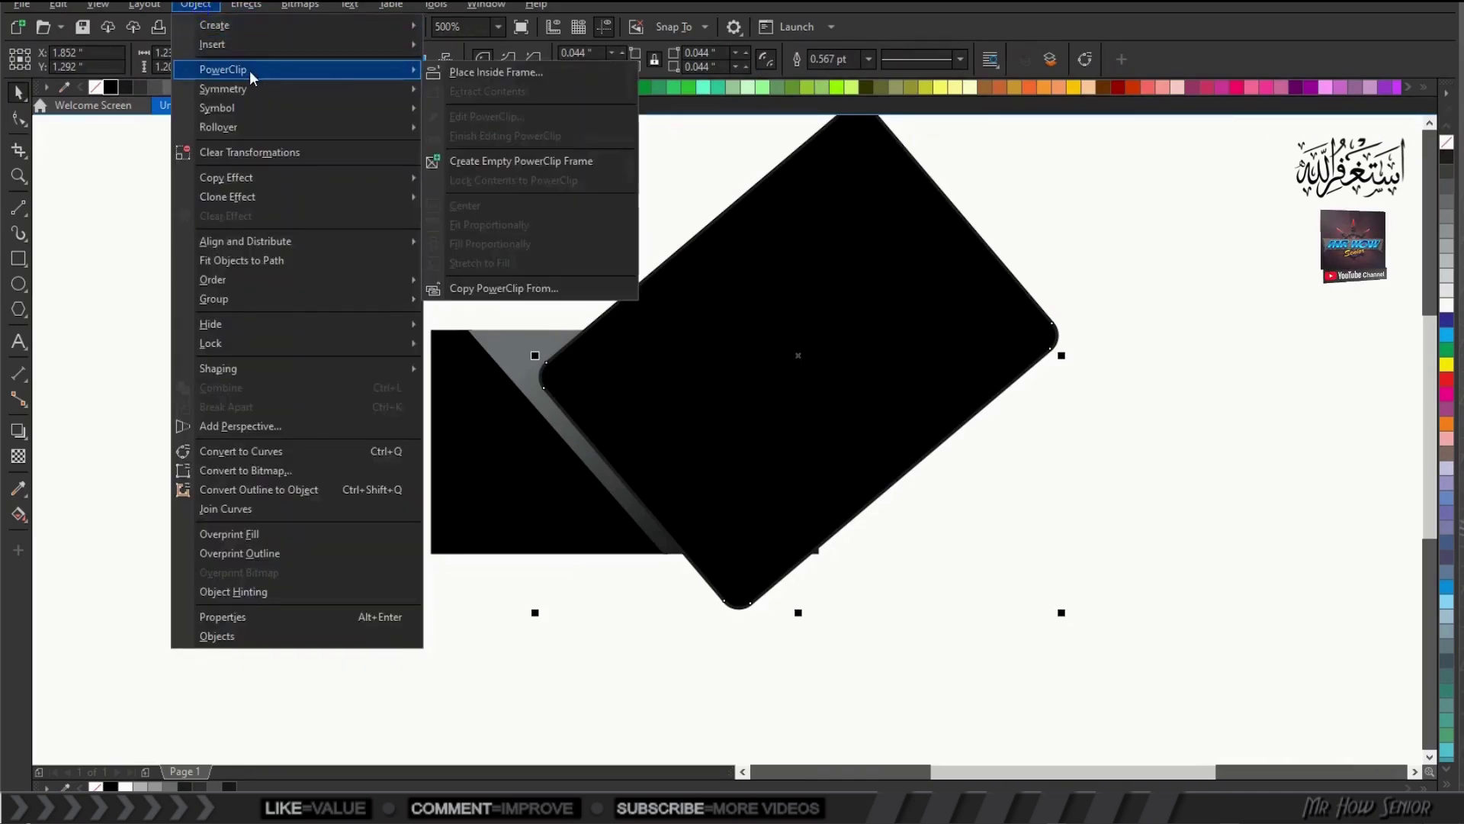
click(435, 70)
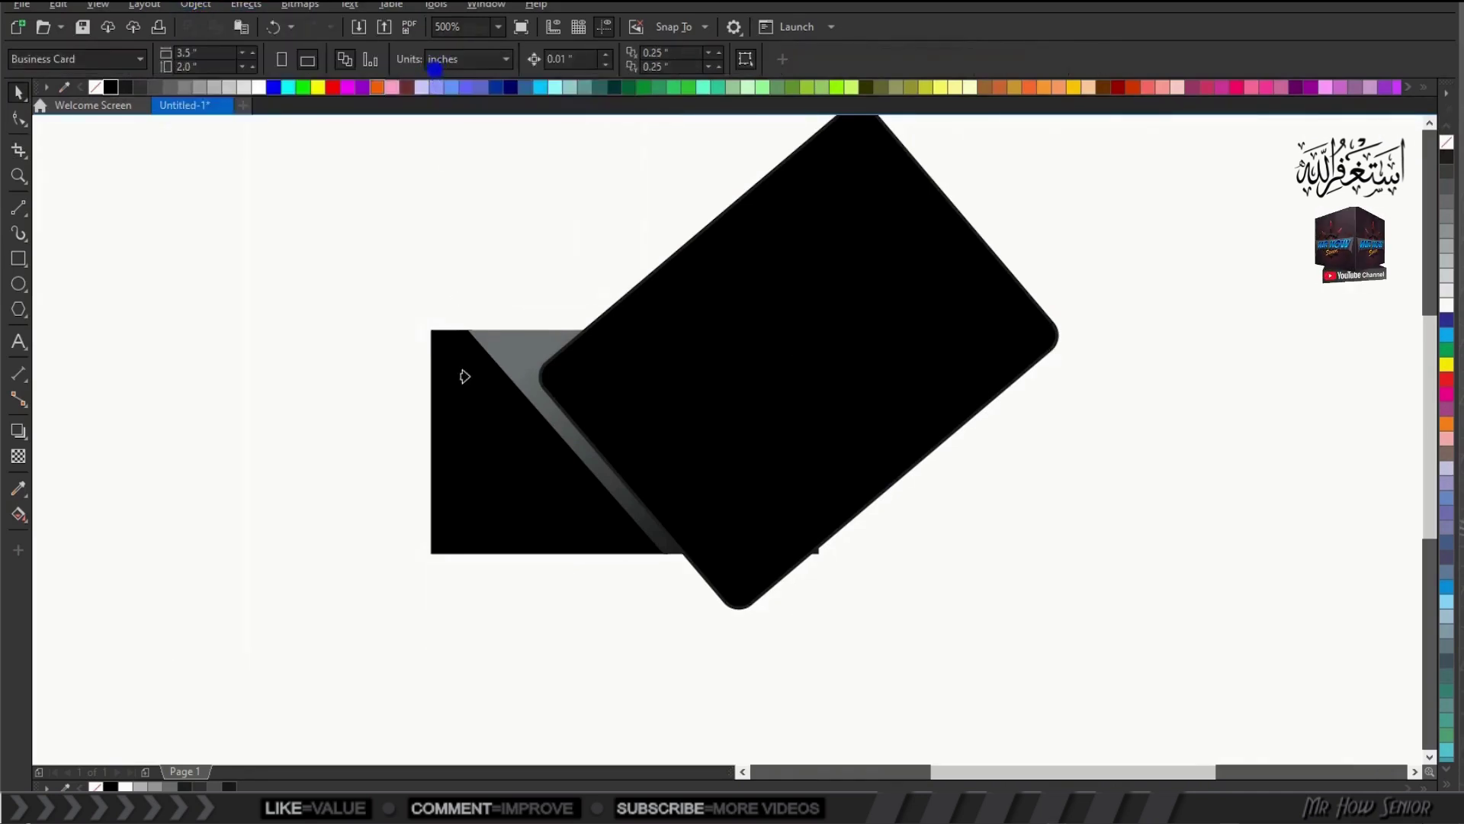
click(500, 359)
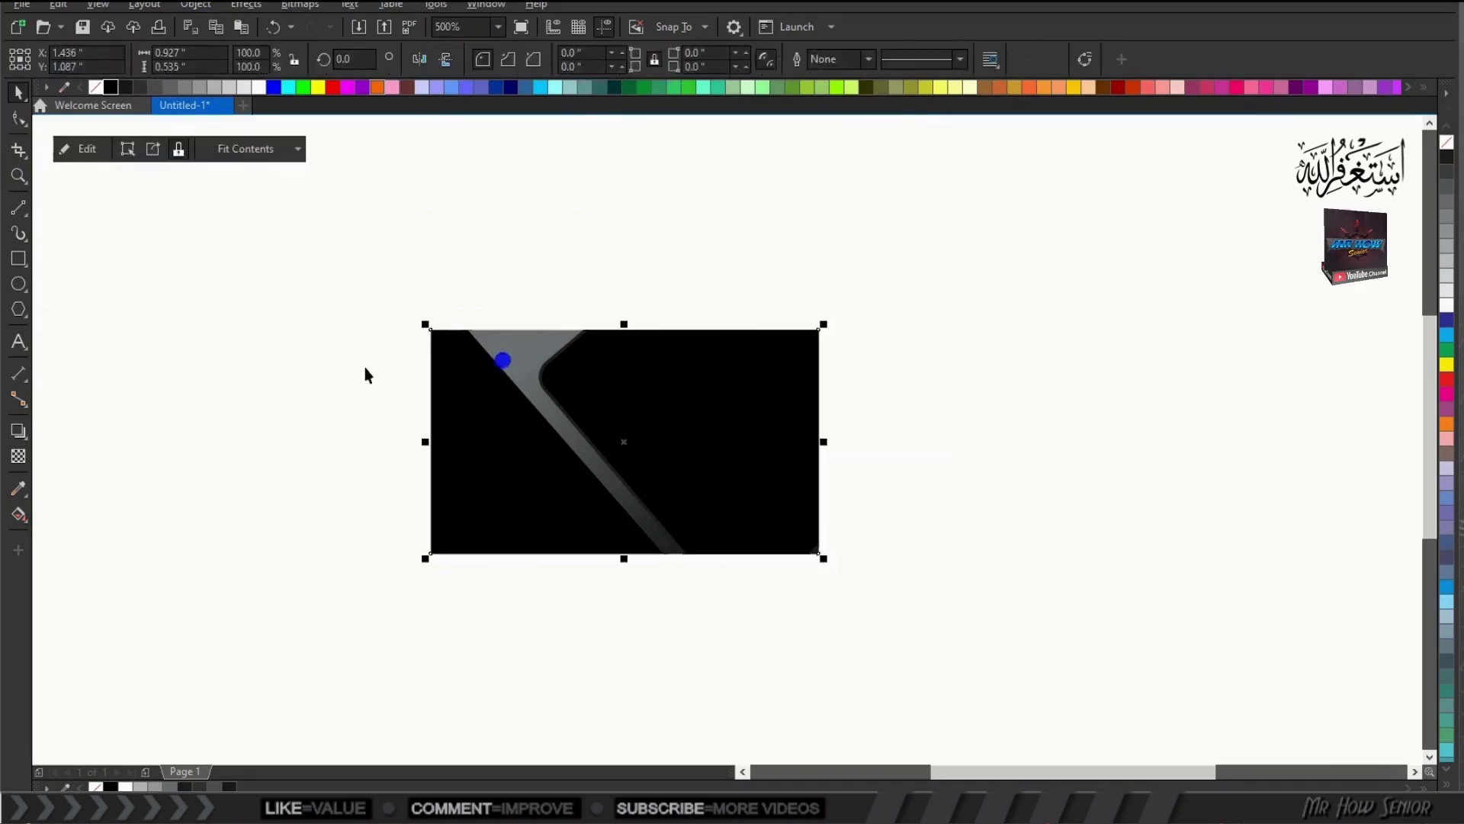
click(366, 369)
Step: Draw a rectangle about 0.575 by 0.456 inches over the card's lower-right corner, filled white with no outline
click(18, 258)
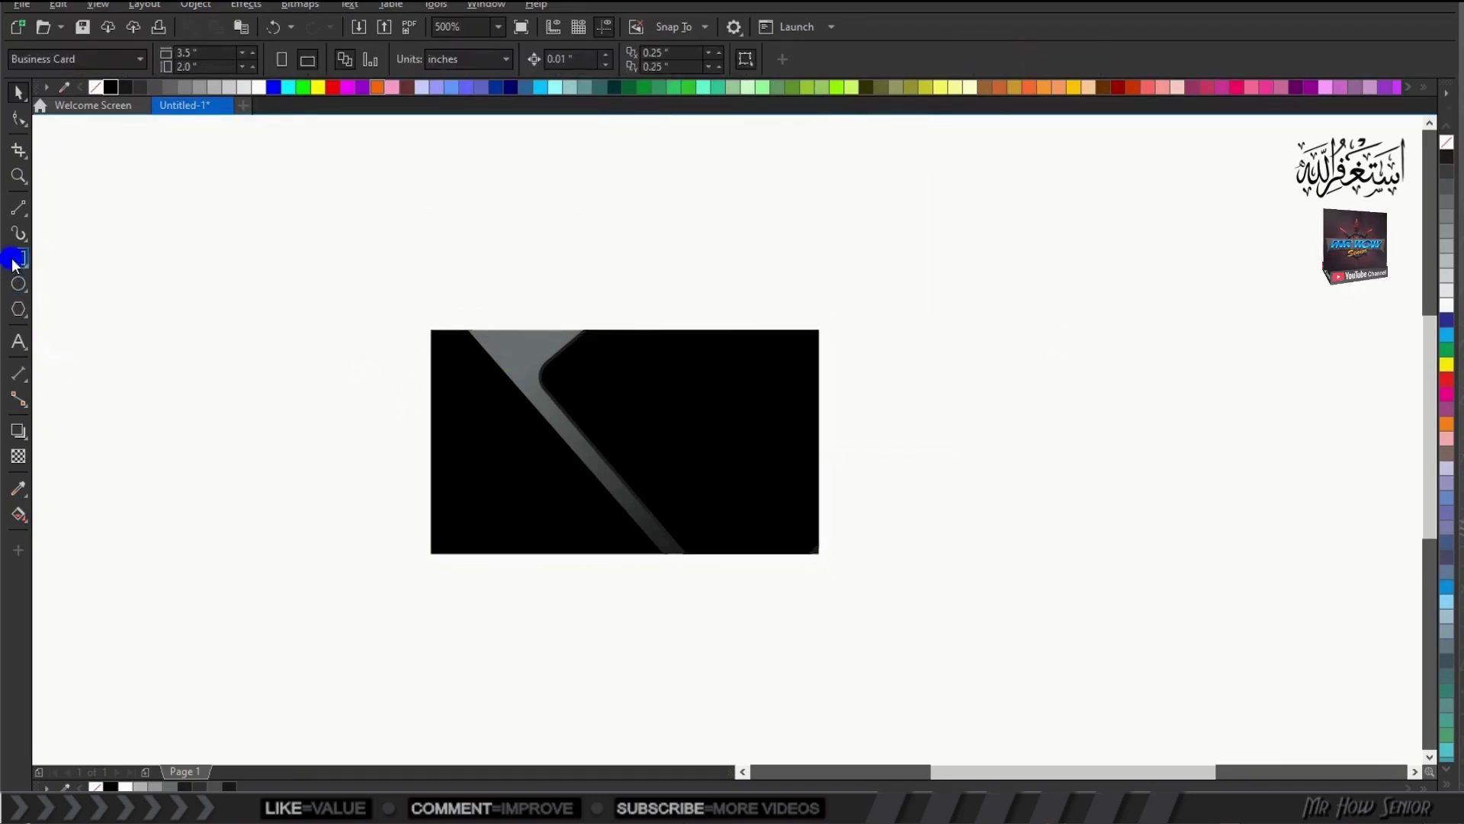
drag(151, 306, 392, 497)
drag(267, 399, 864, 470)
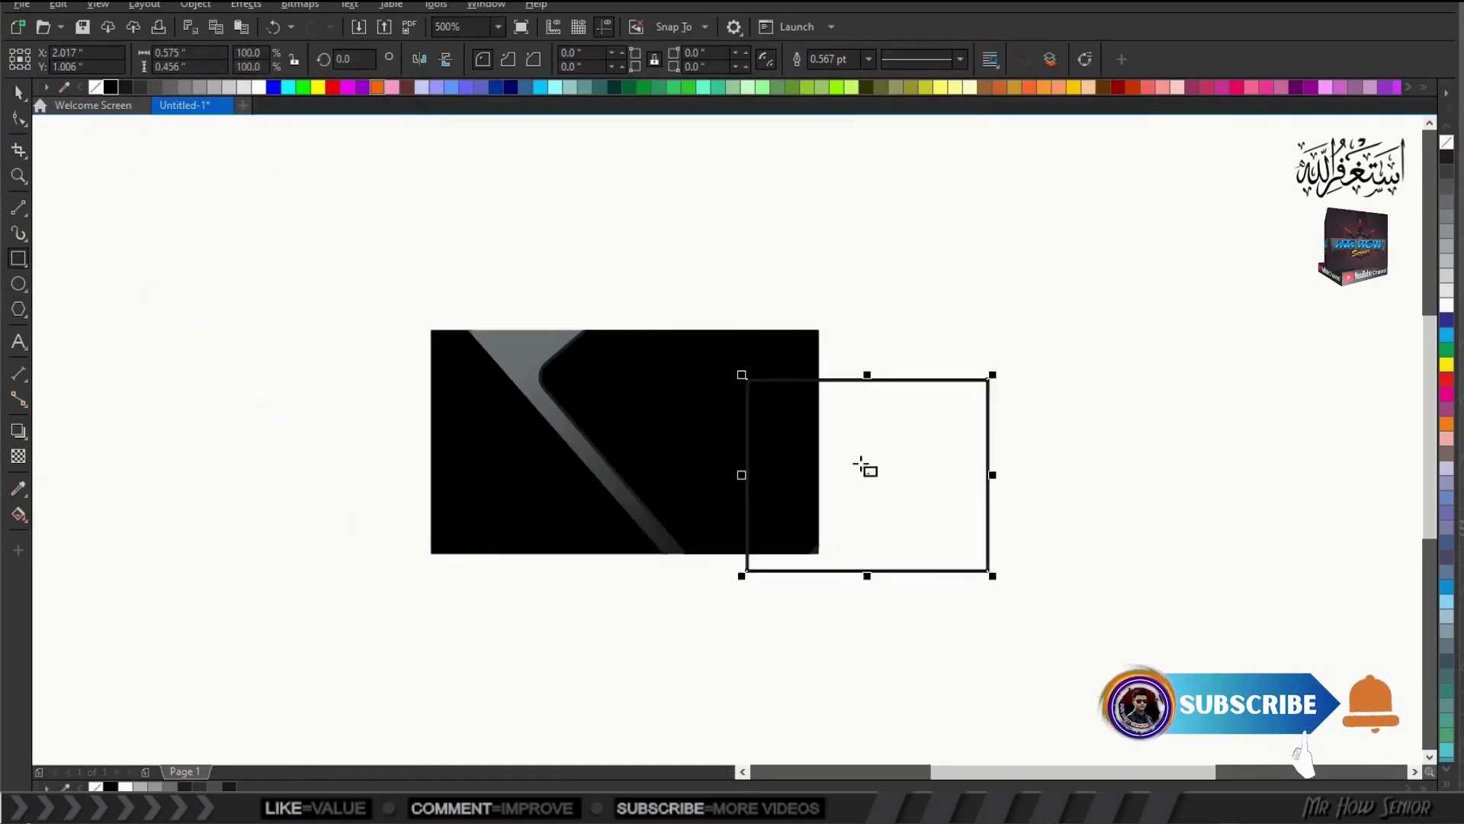
click(260, 87)
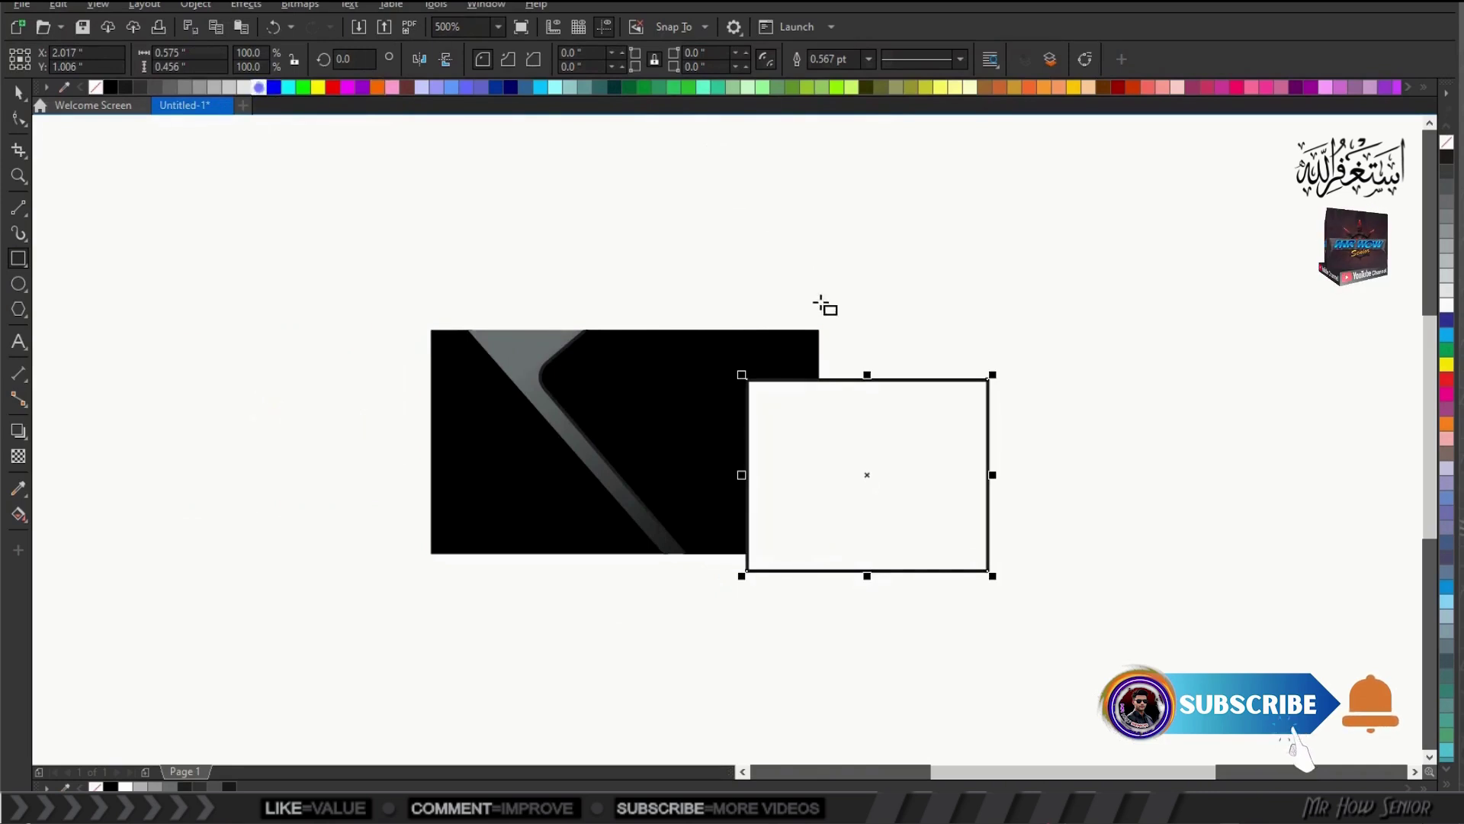
right_click(1447, 141)
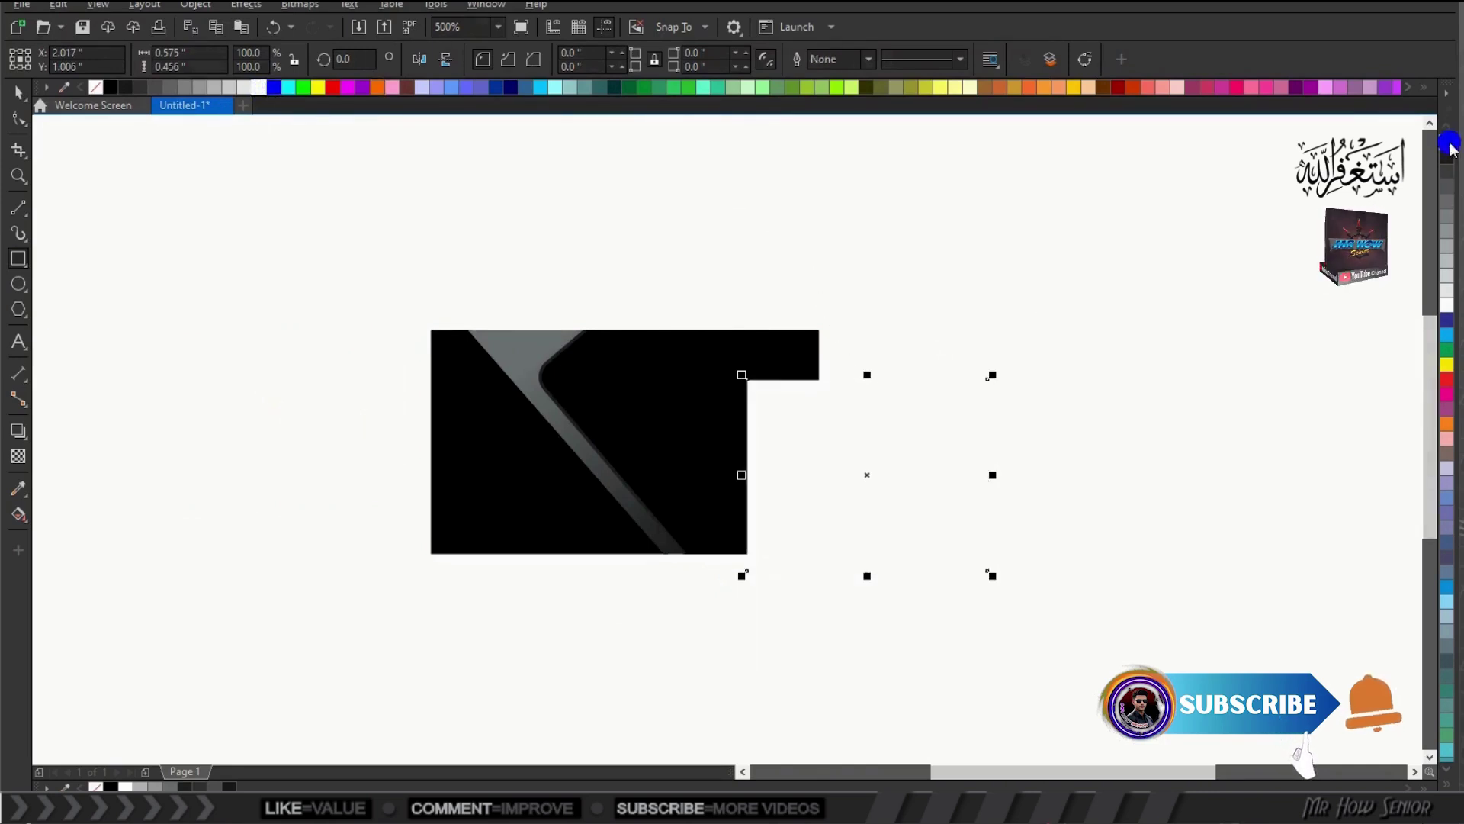
Step: Rotate the white rectangle to about 41 degrees and move it up and left, so its corner points into the black shape
click(867, 475)
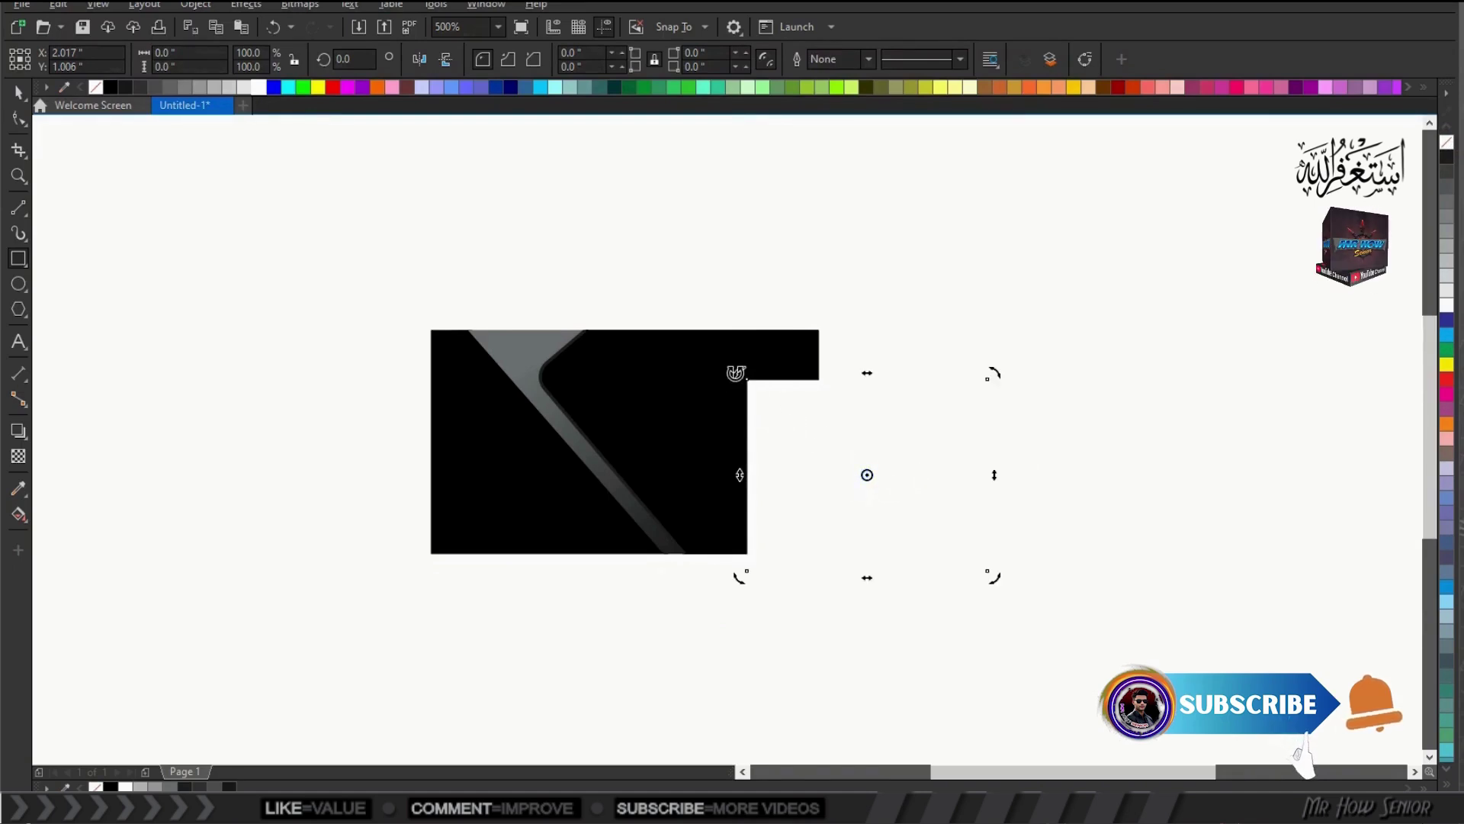
drag(735, 371, 726, 478)
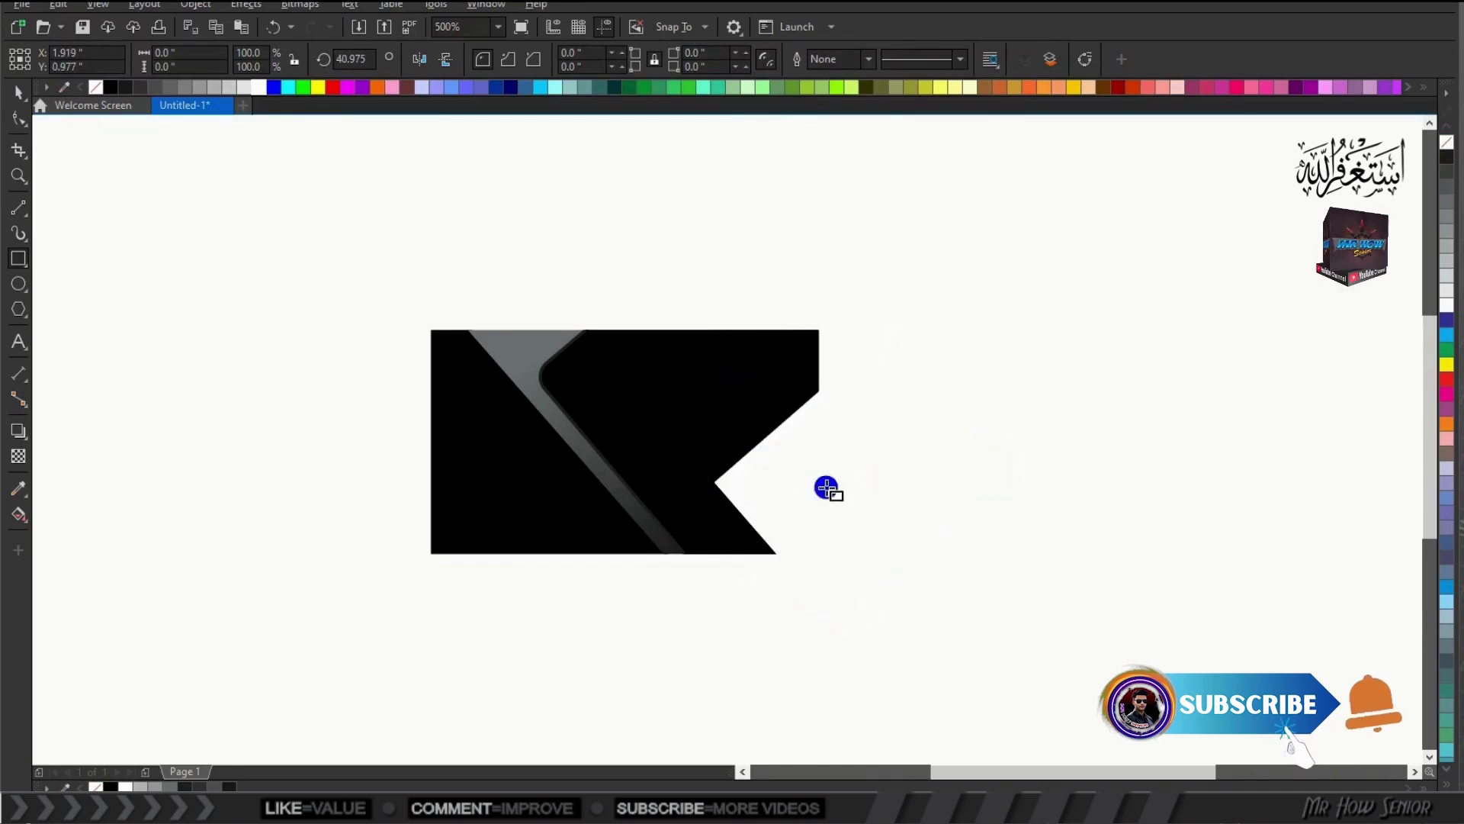
click(867, 474)
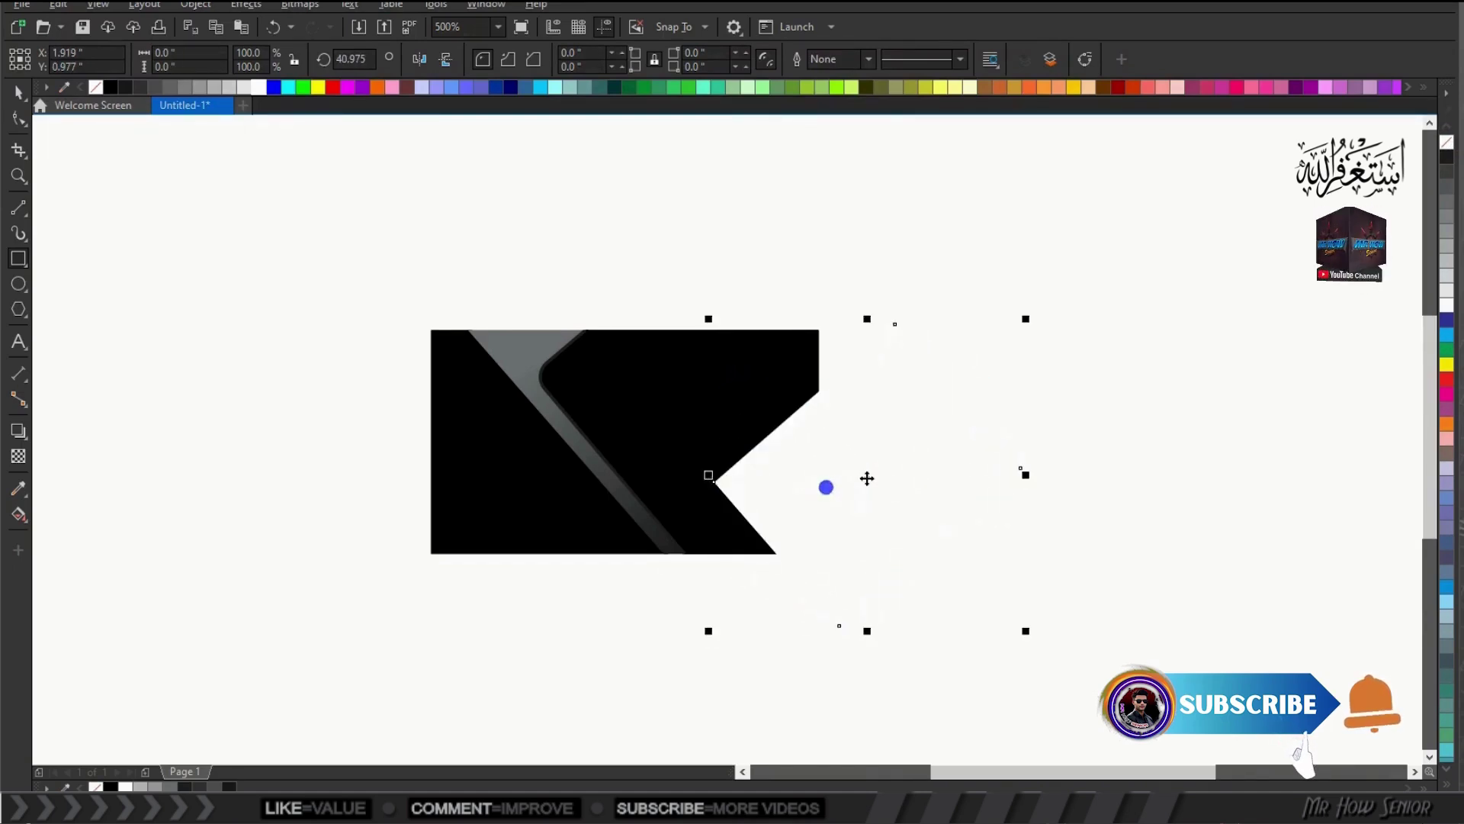
click(17, 98)
drag(860, 477, 787, 453)
Step: PowerClip the rotated white rectangle inside the card frame
click(244, 13)
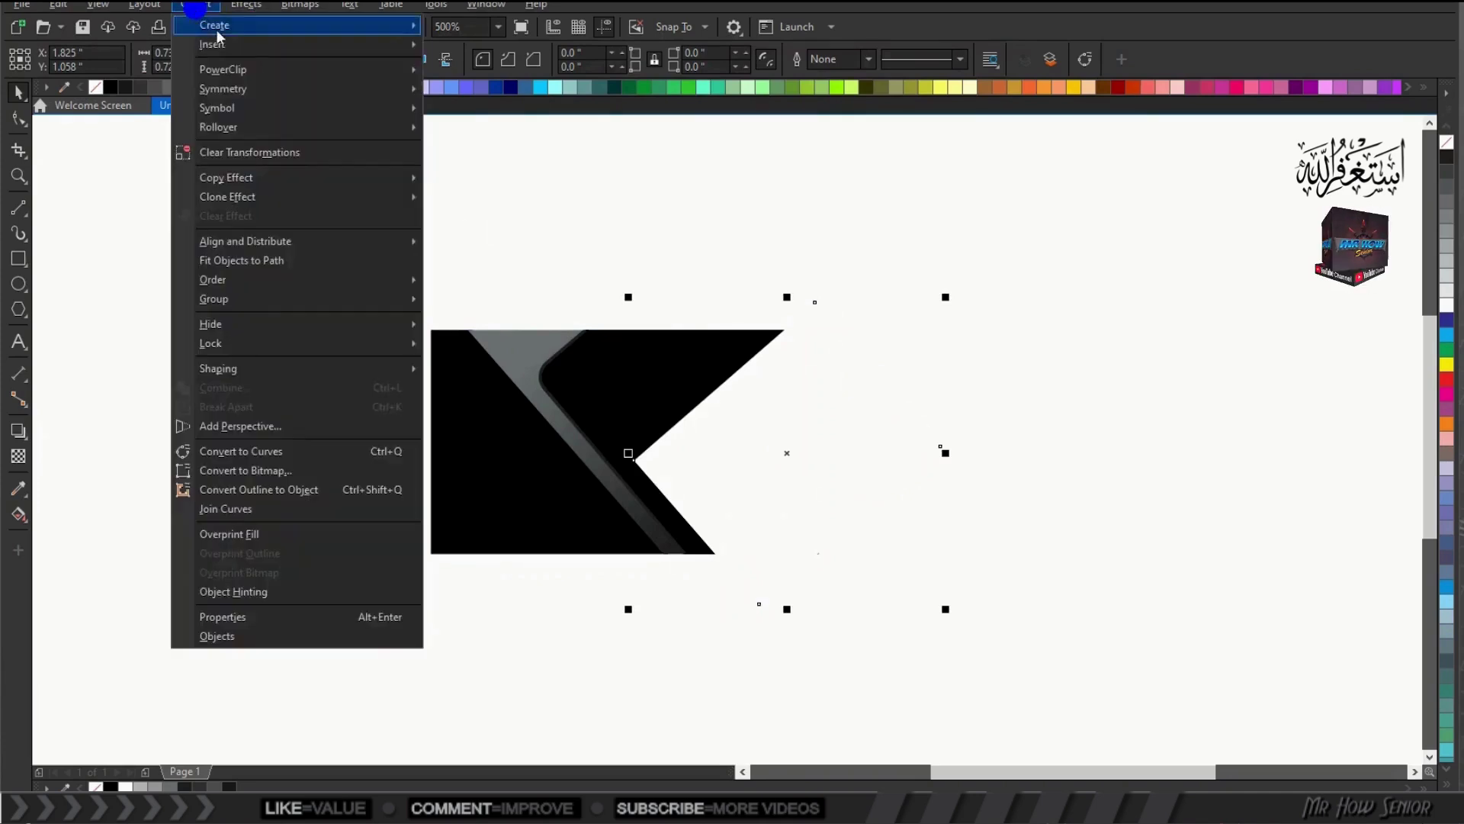
mouse_move(228, 65)
click(439, 66)
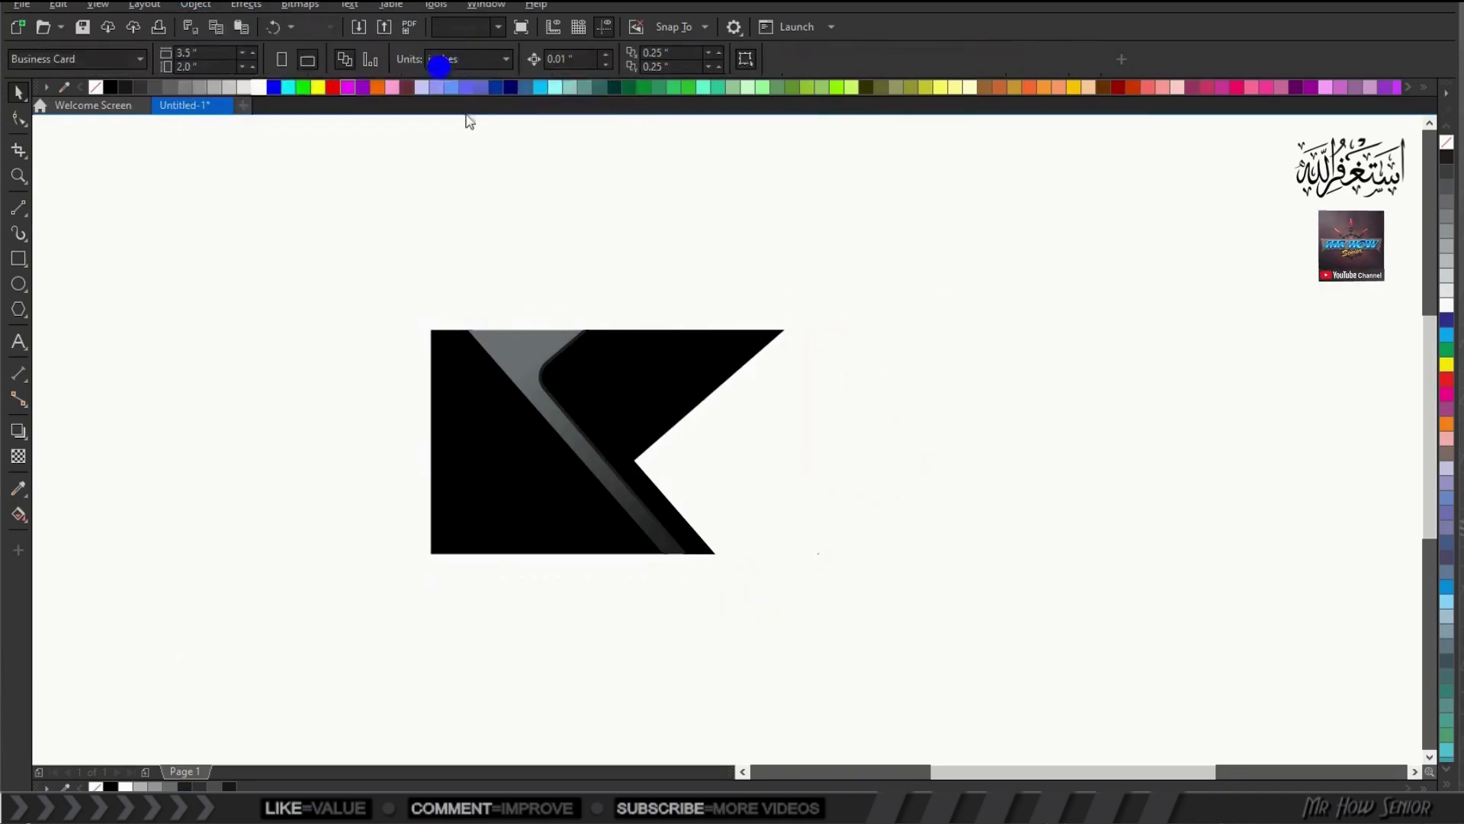
click(523, 341)
click(291, 353)
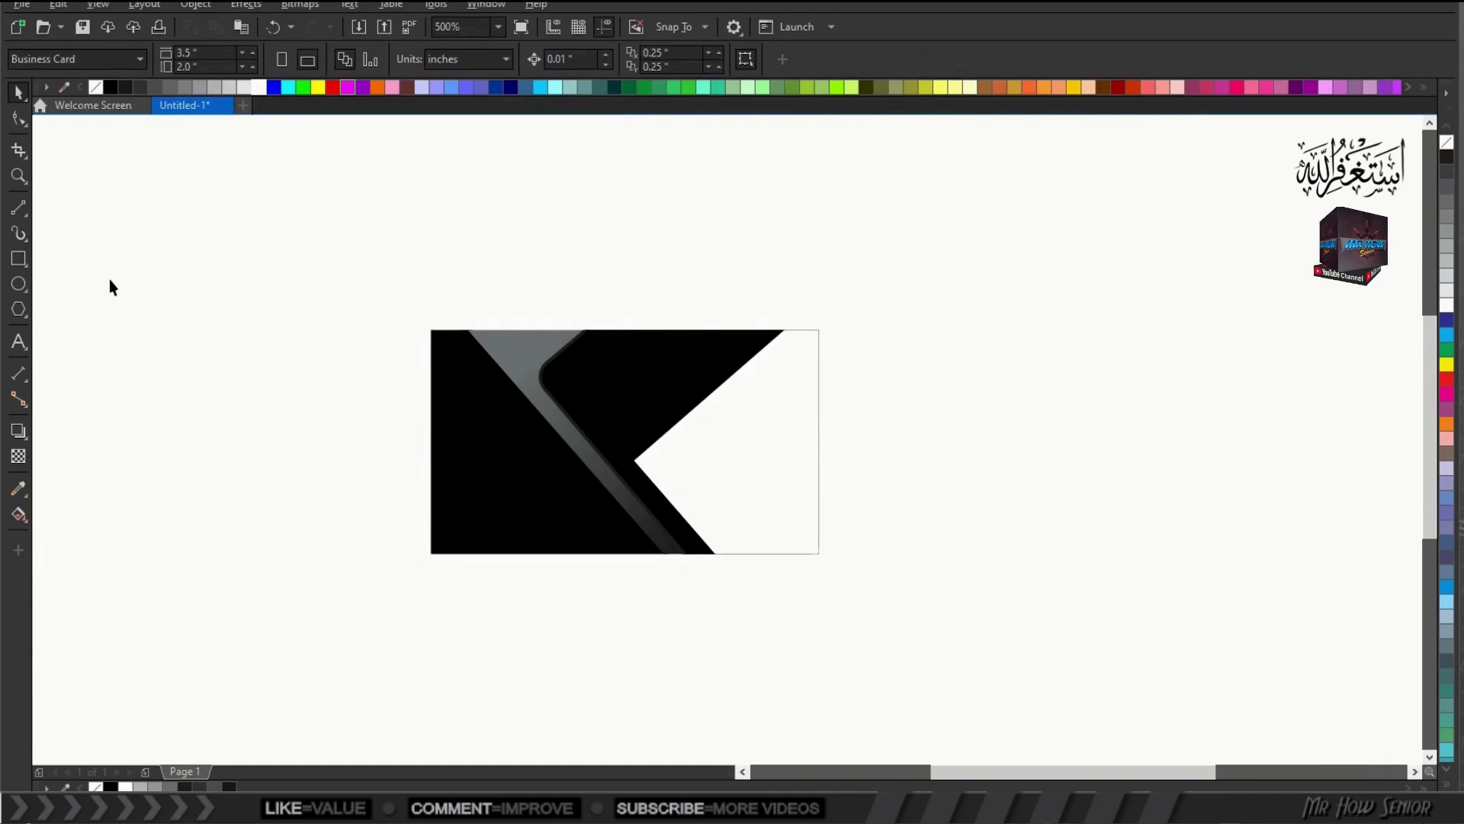
Step: Draw a thin bar about 0.802 by 0.067 inches above the card, filled light gray with no outline
click(18, 259)
drag(202, 302, 540, 329)
drag(373, 317, 496, 284)
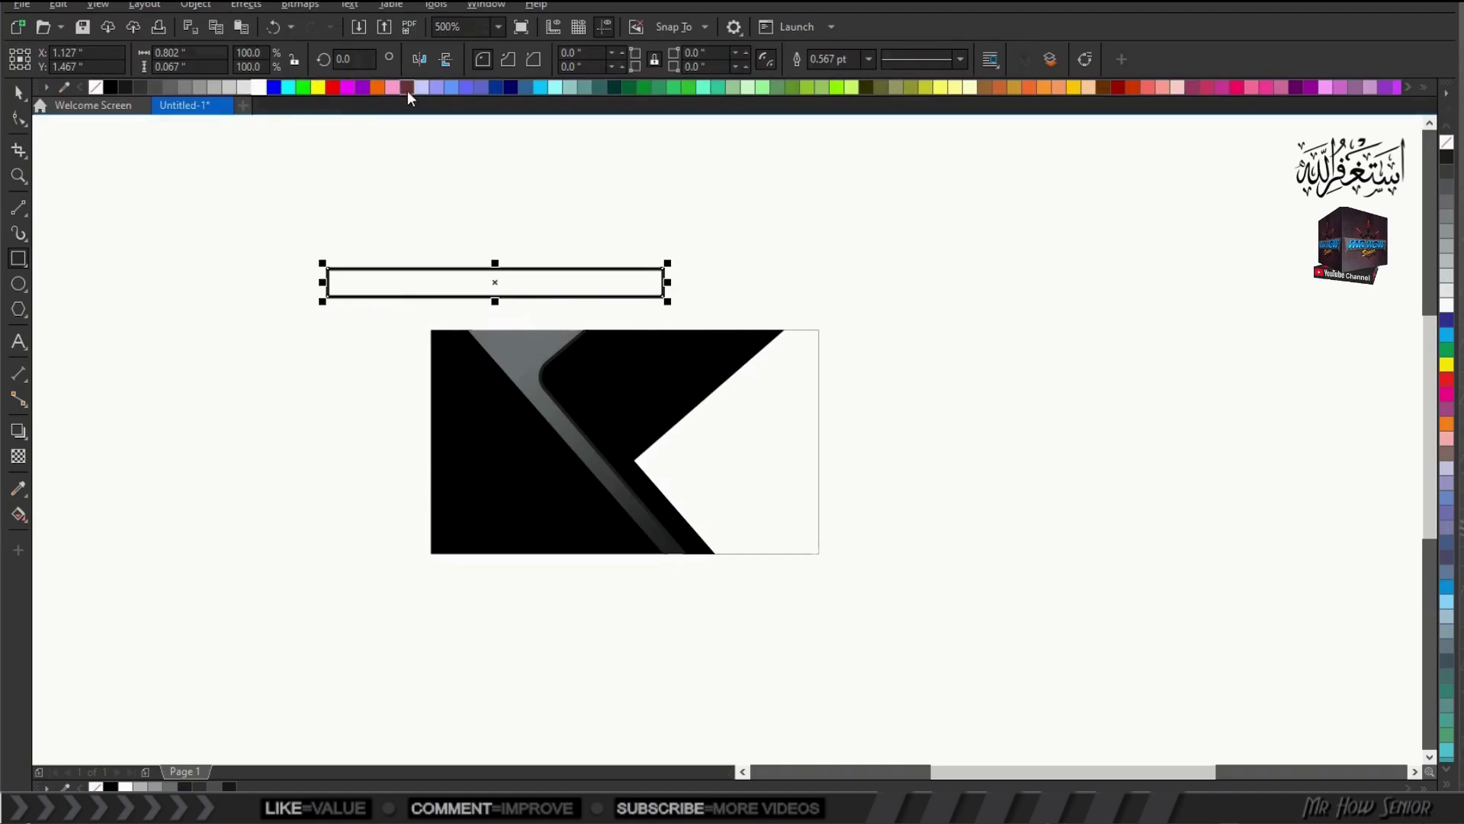
click(192, 88)
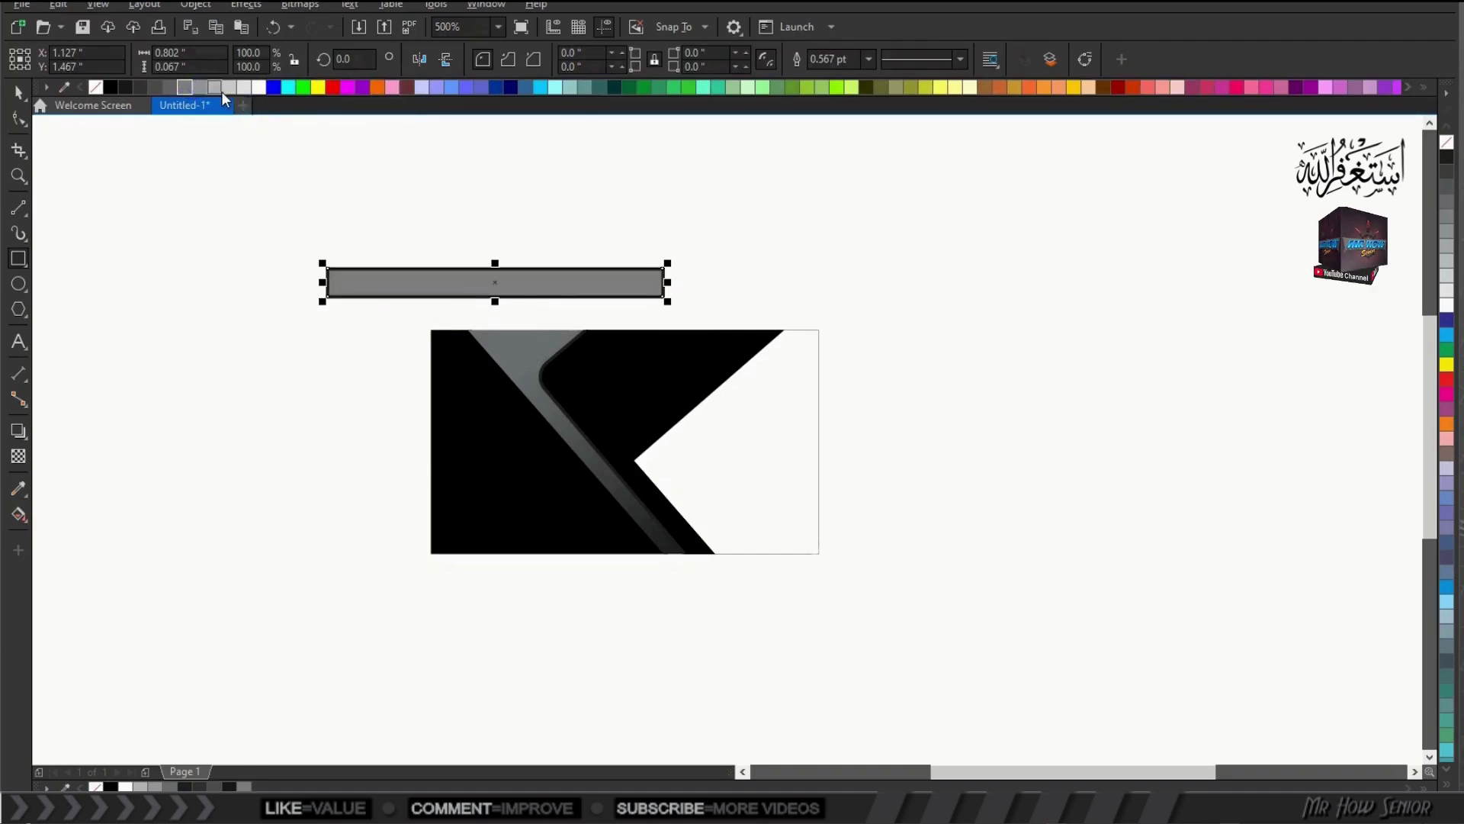
click(218, 89)
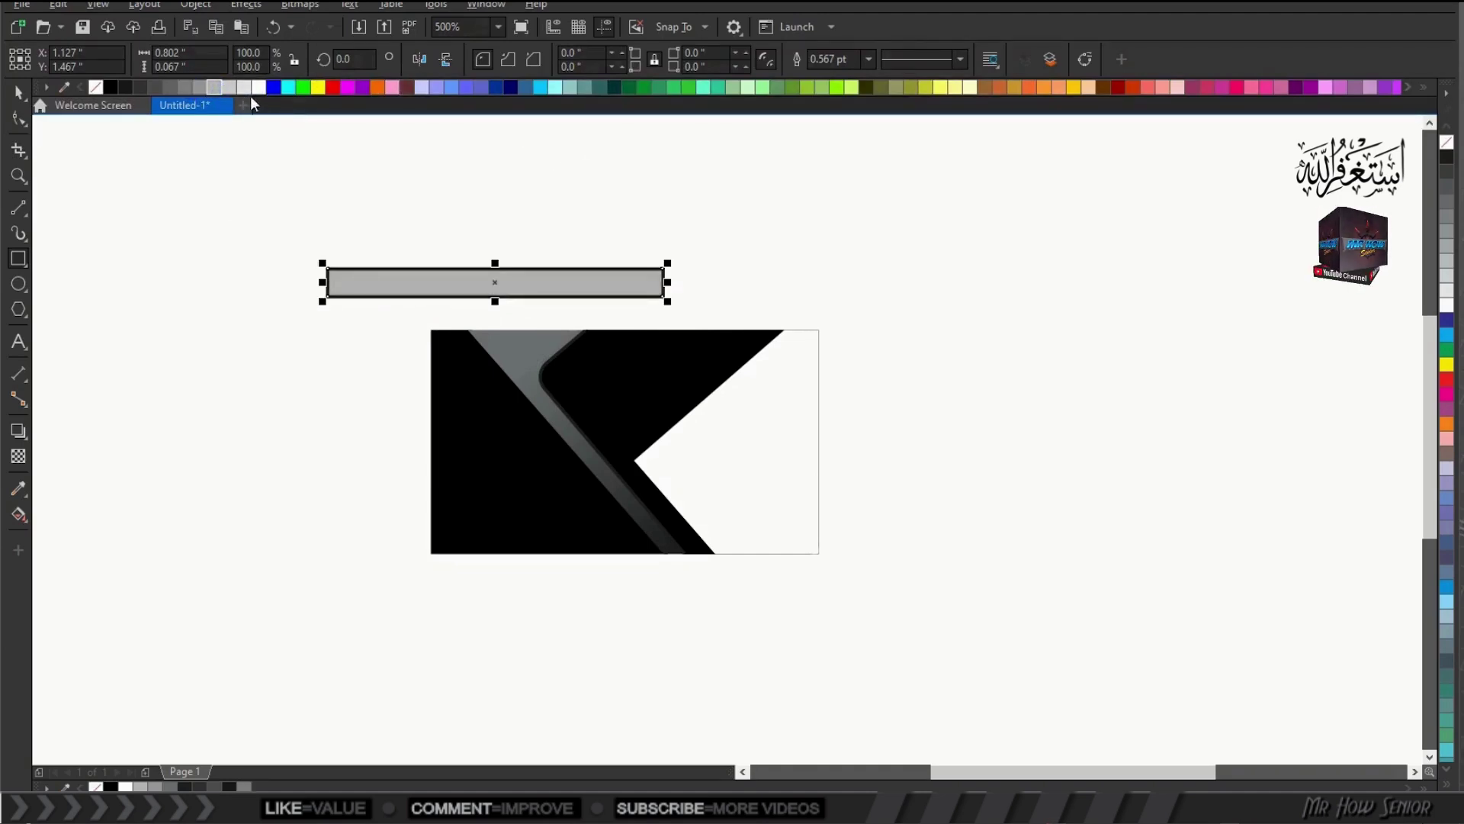
click(230, 88)
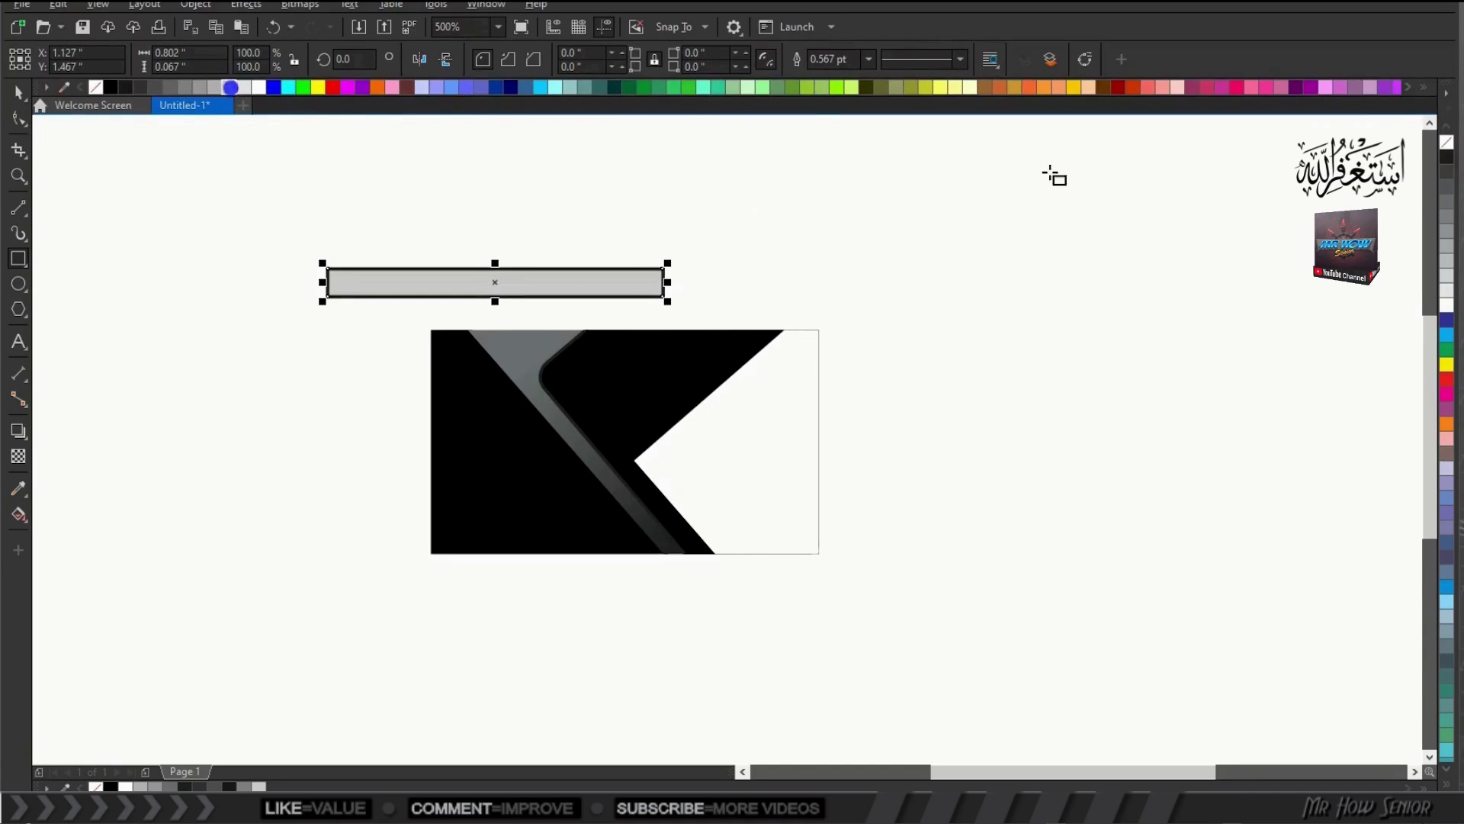
right_click(1447, 145)
Step: Rotate the light gray bar to about 40.9 degrees, place it along the white shape's upper-left edge and scale it to about 97%
click(495, 282)
drag(319, 262, 396, 340)
click(327, 326)
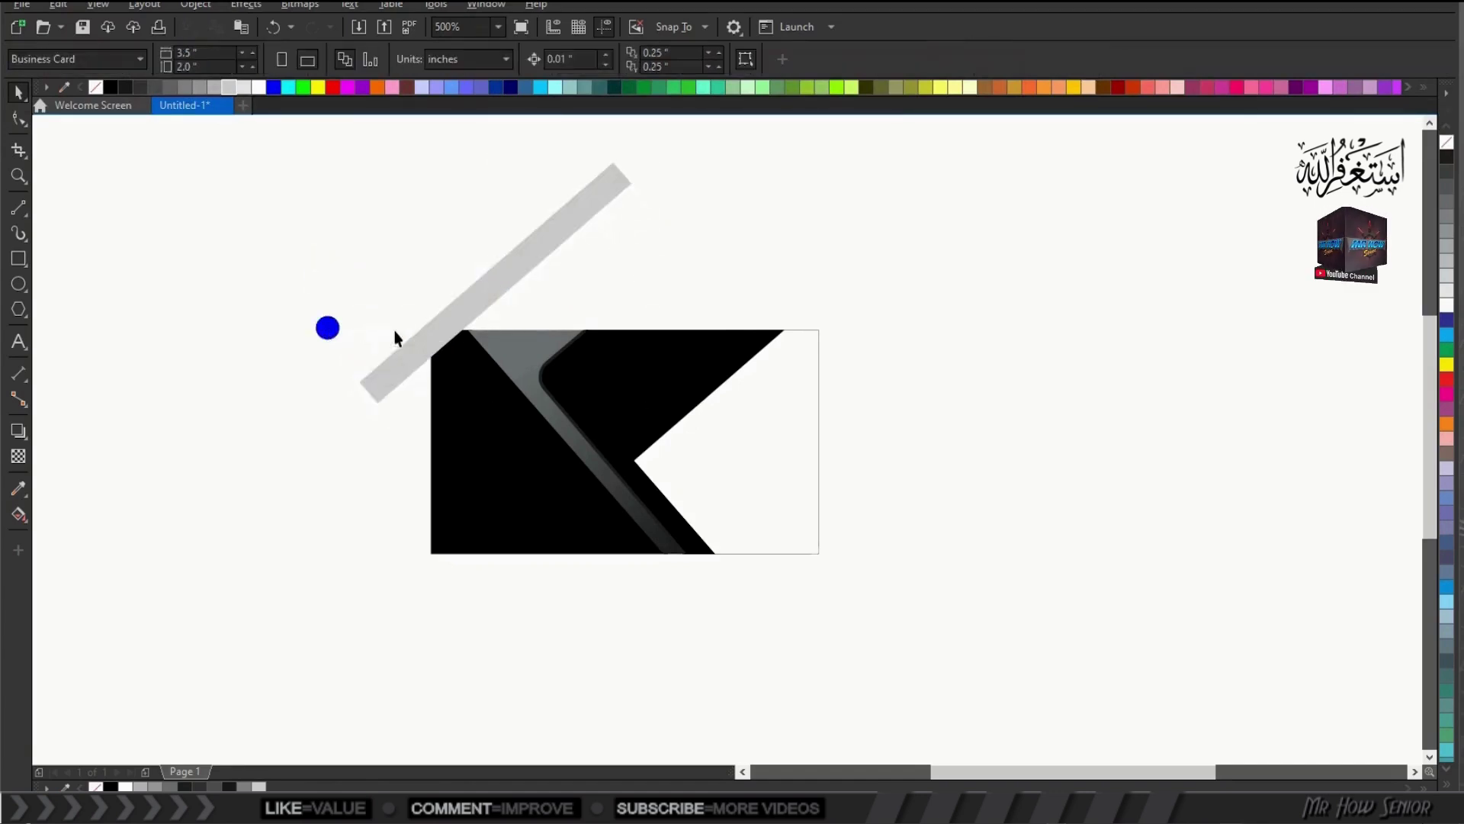
click(421, 338)
drag(491, 287, 761, 317)
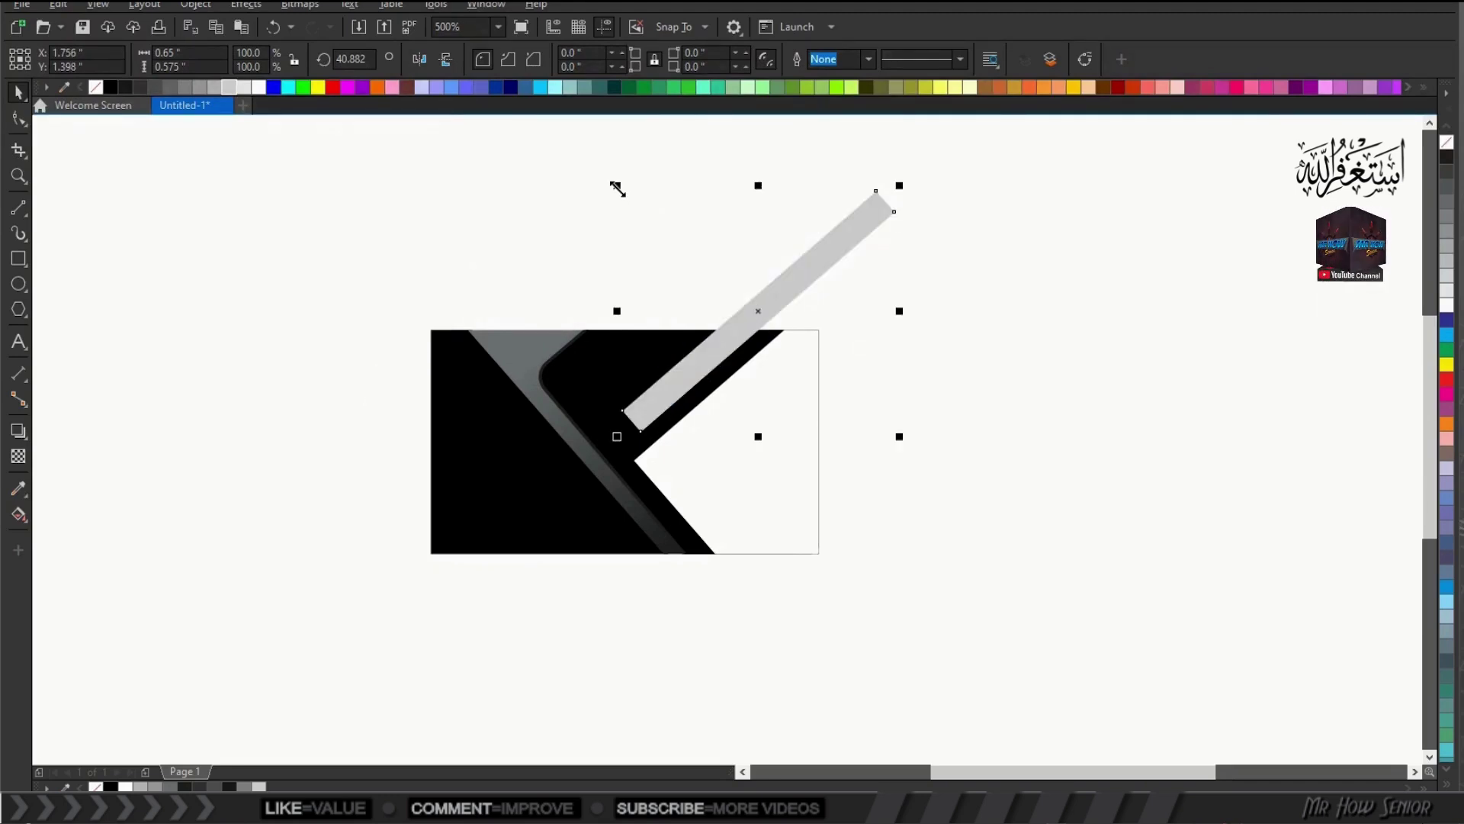
drag(617, 185, 625, 192)
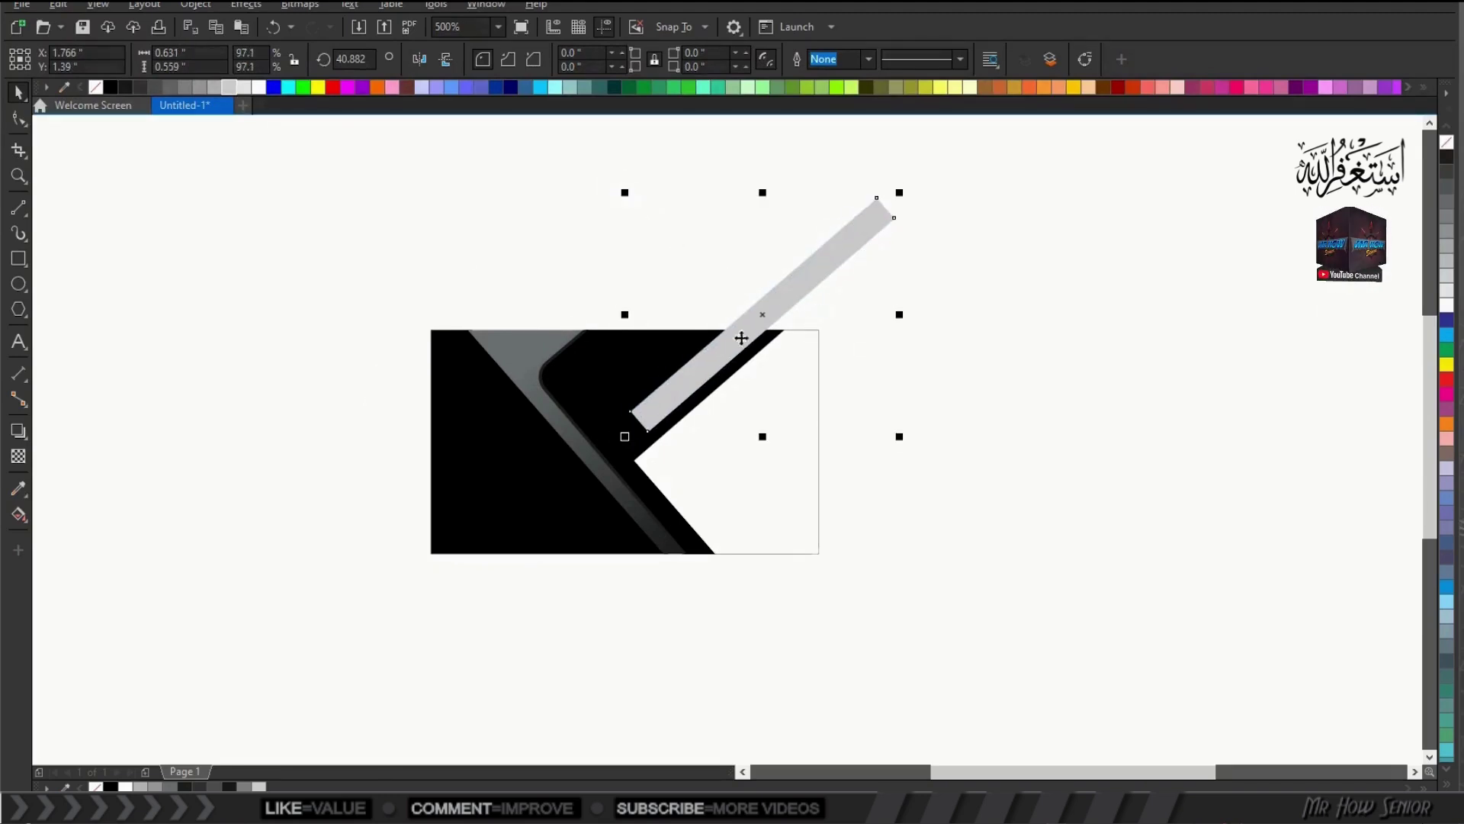
Step: PowerClip the slanted light gray bar inside the card frame
click(195, 5)
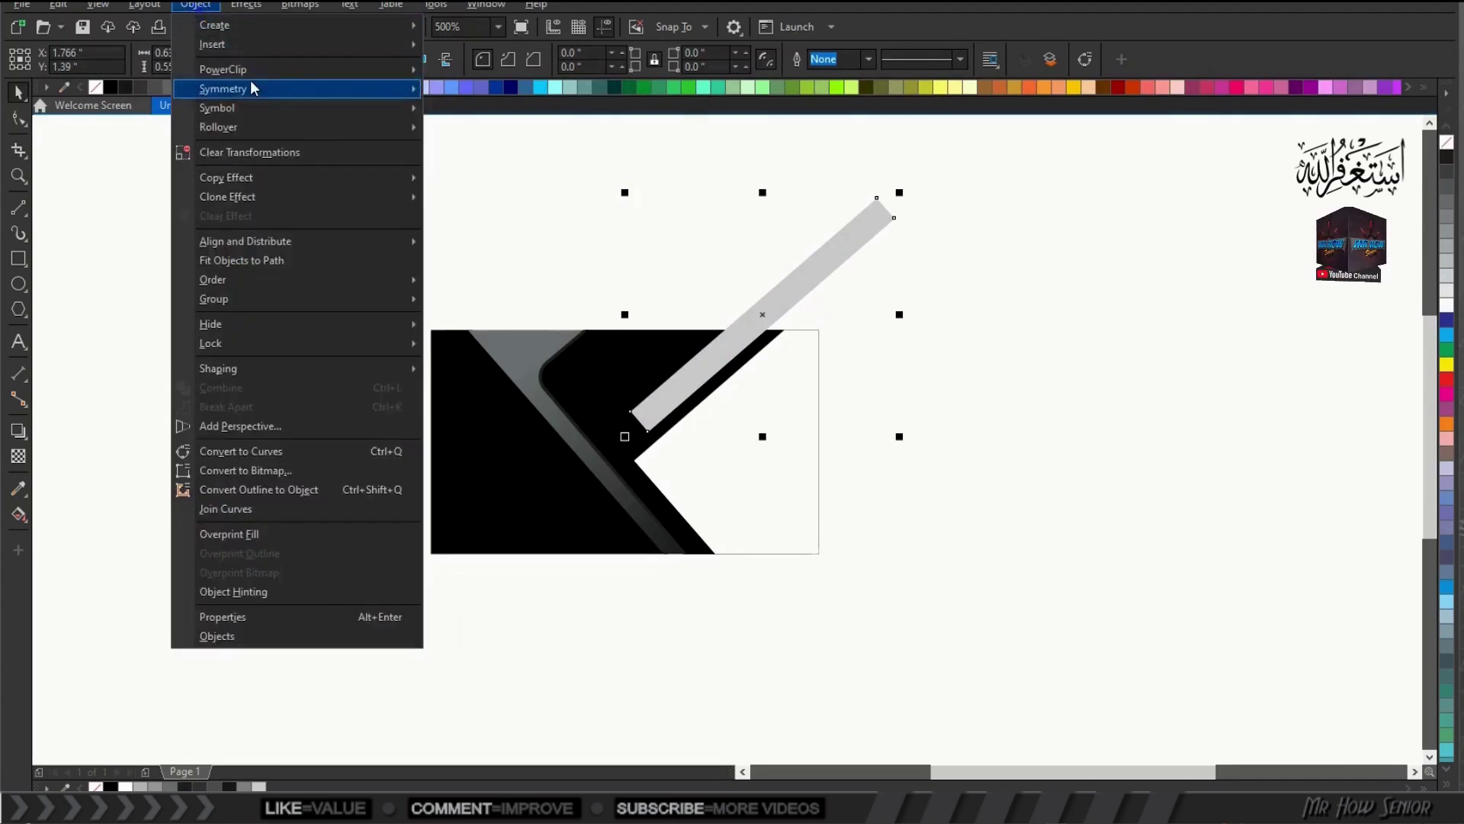
mouse_move(410, 70)
click(496, 71)
click(513, 333)
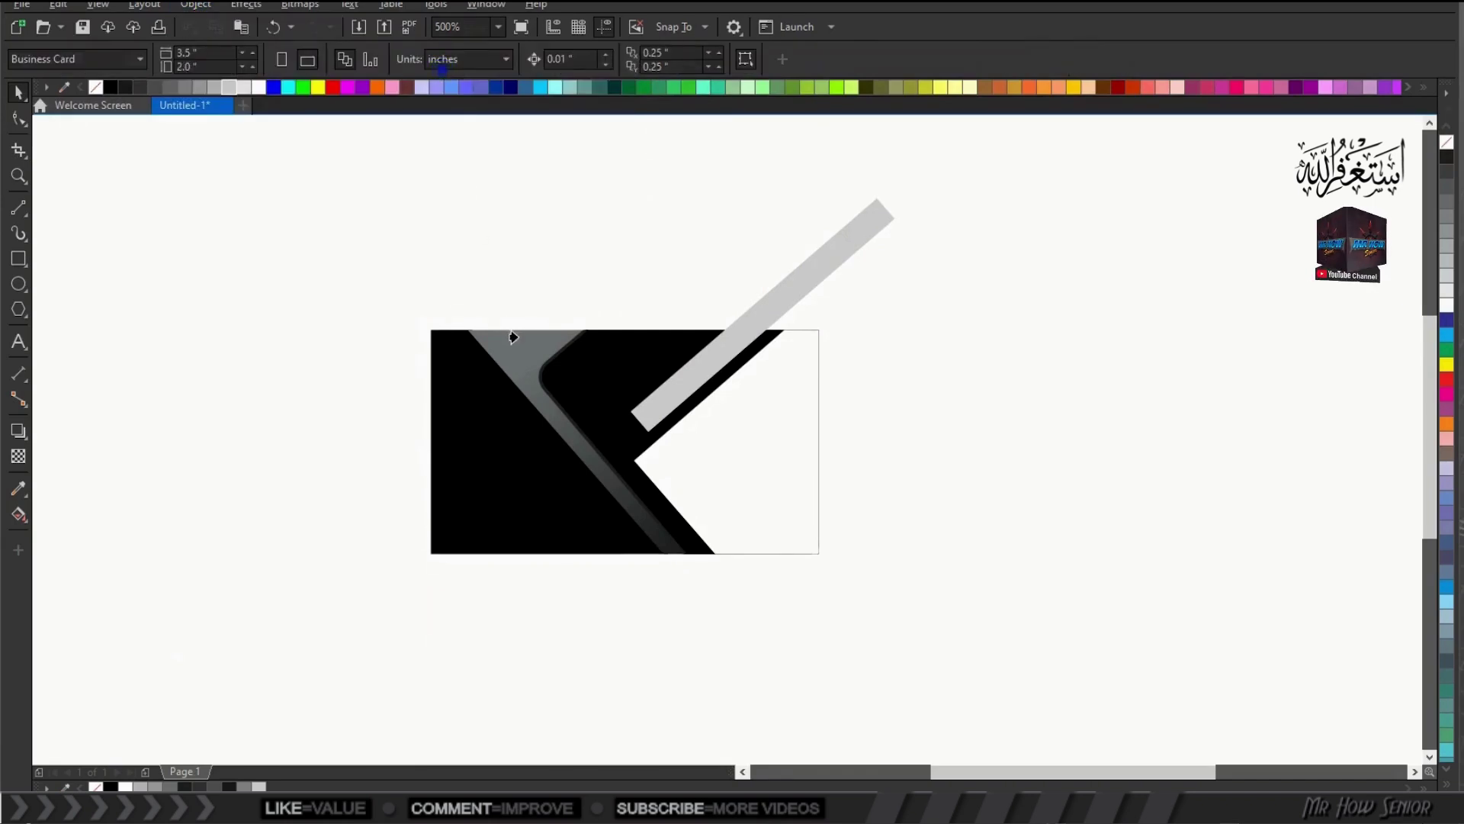
click(268, 351)
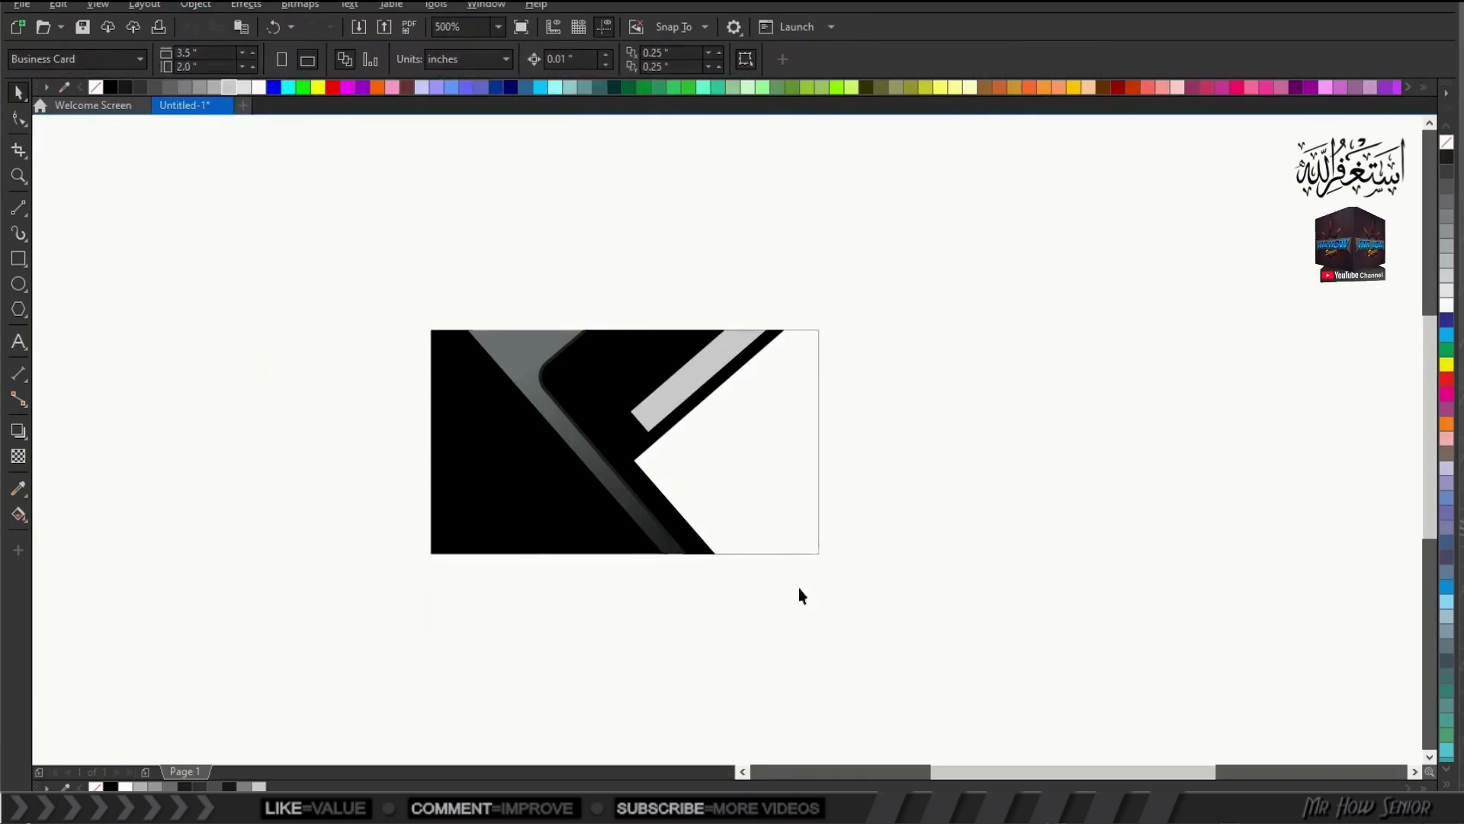
Step: Edit the PowerClip contents to shift the white rectangle and the light gray bar slightly down and right, then finish editing
right_click(571, 489)
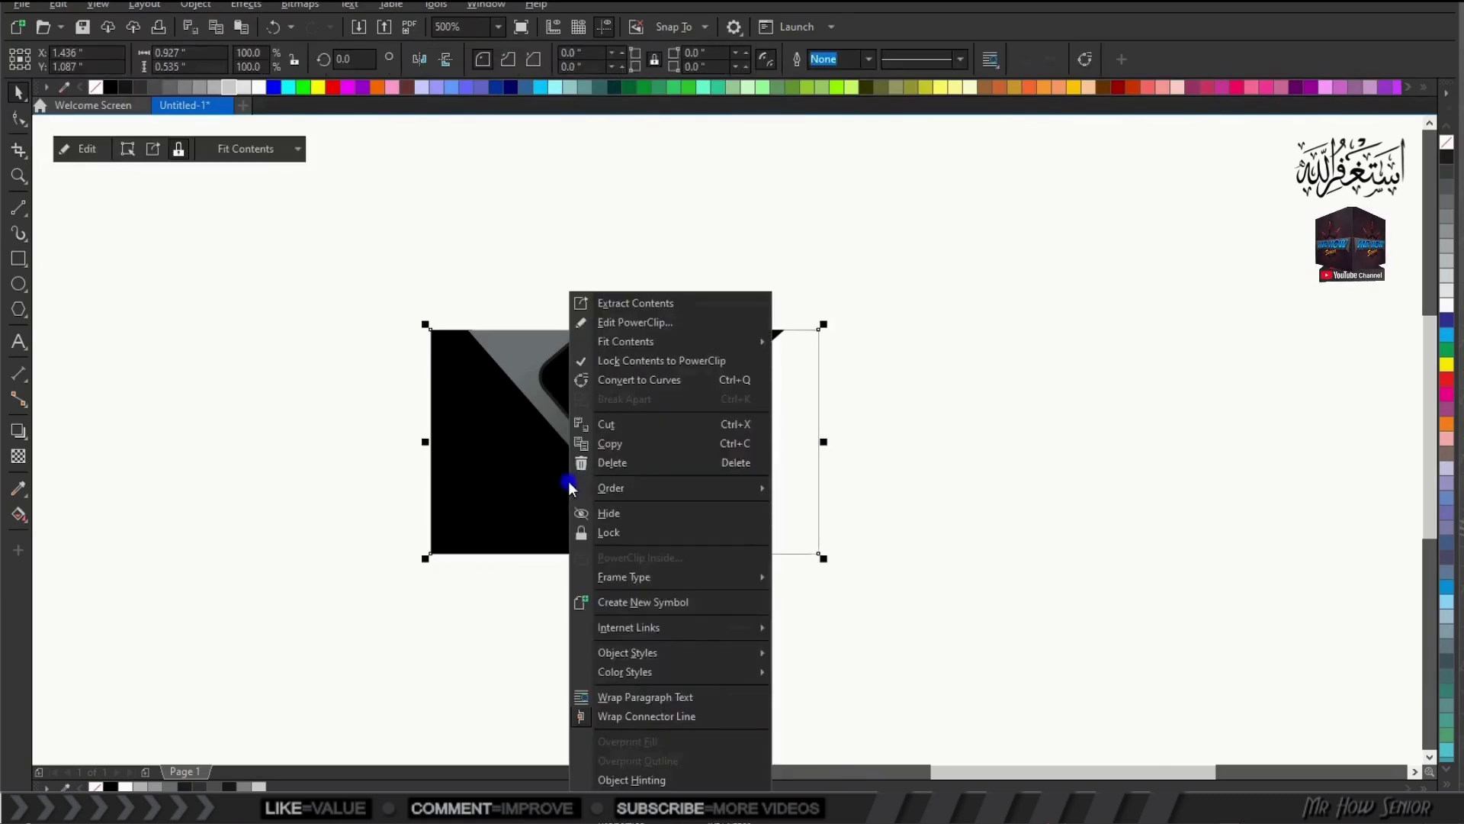
click(599, 322)
click(709, 420)
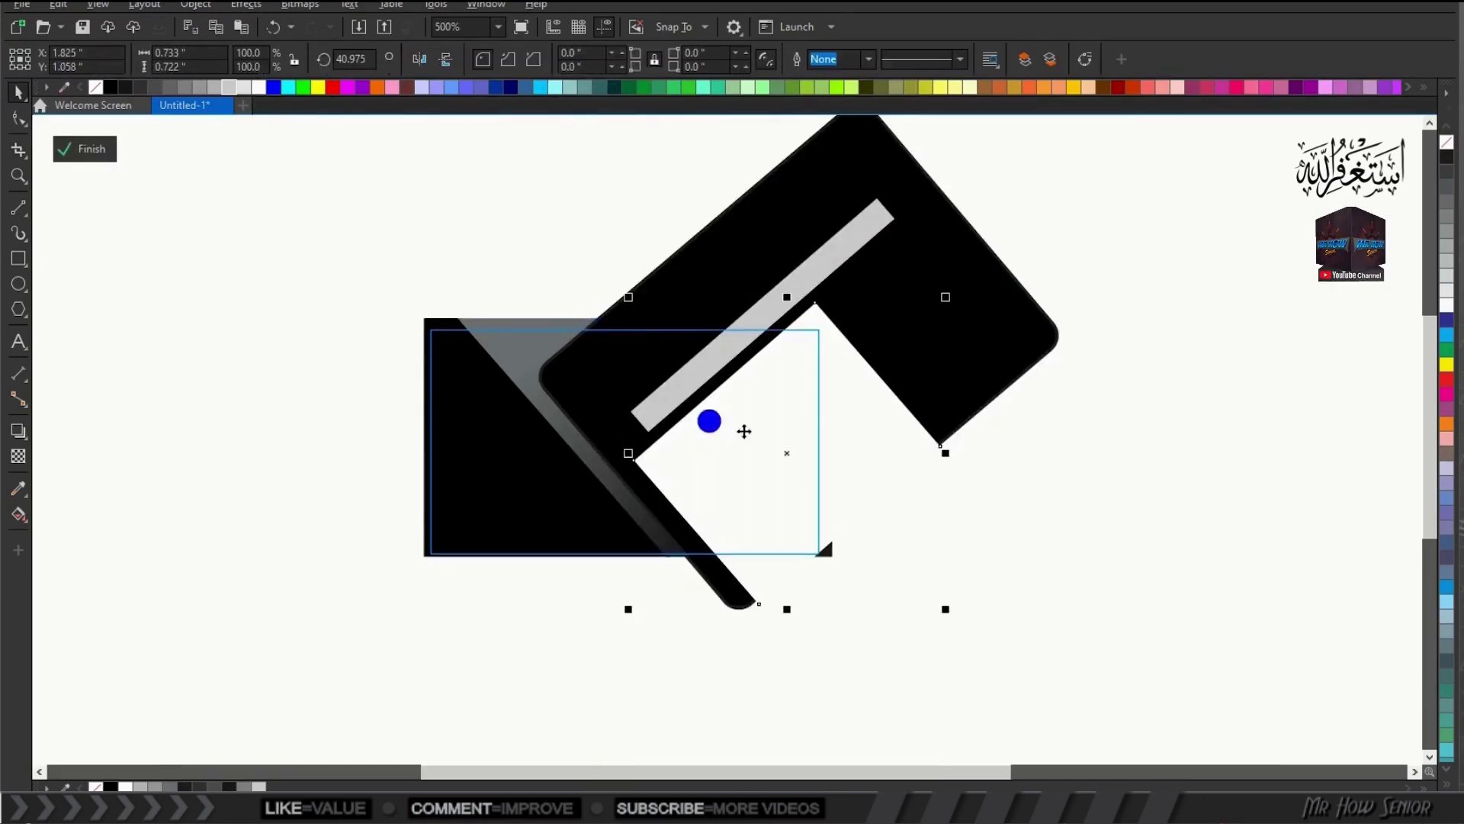
drag(785, 451, 805, 469)
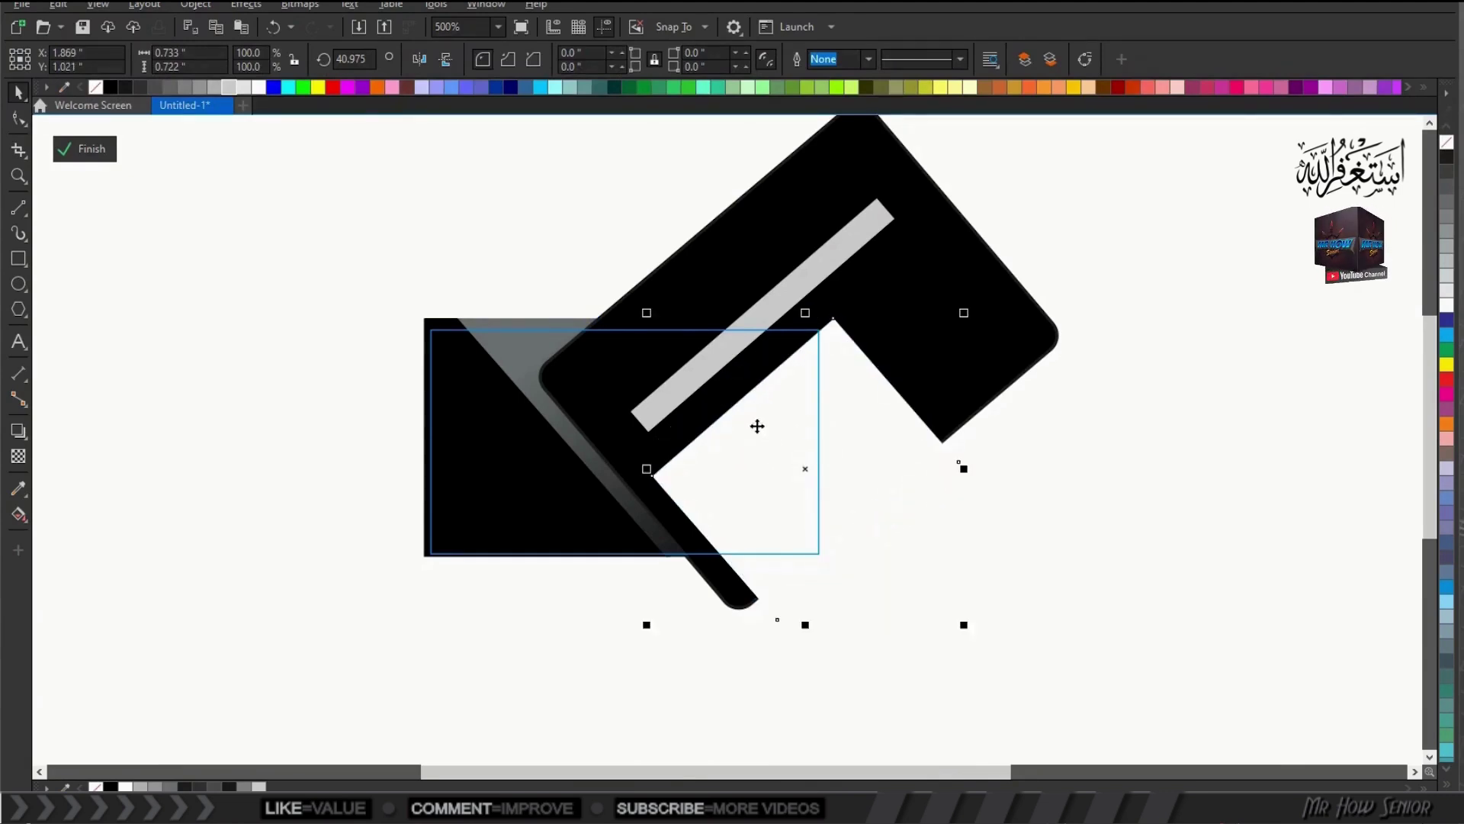
click(779, 307)
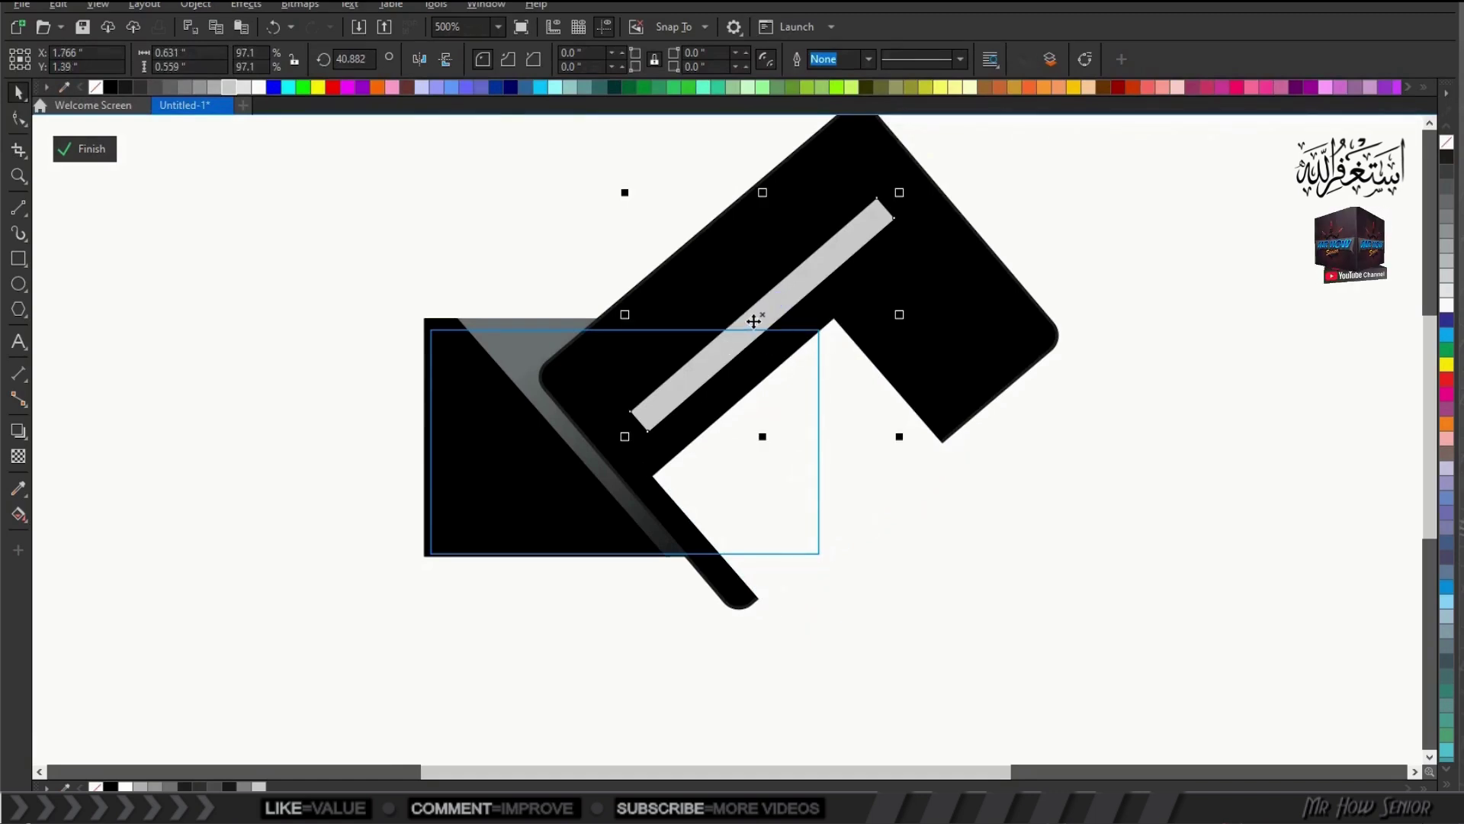
drag(759, 317, 778, 336)
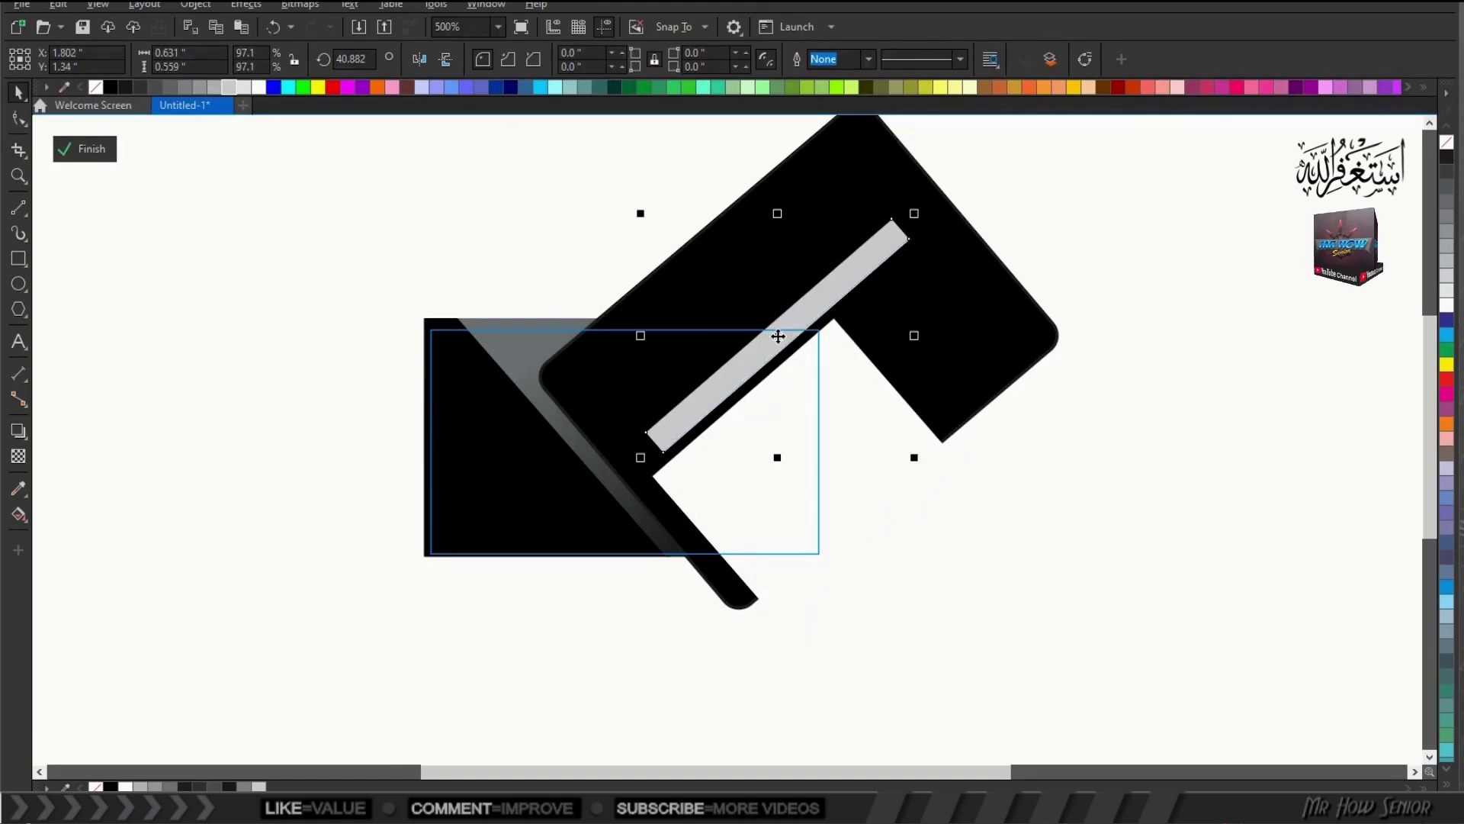
click(84, 149)
click(228, 258)
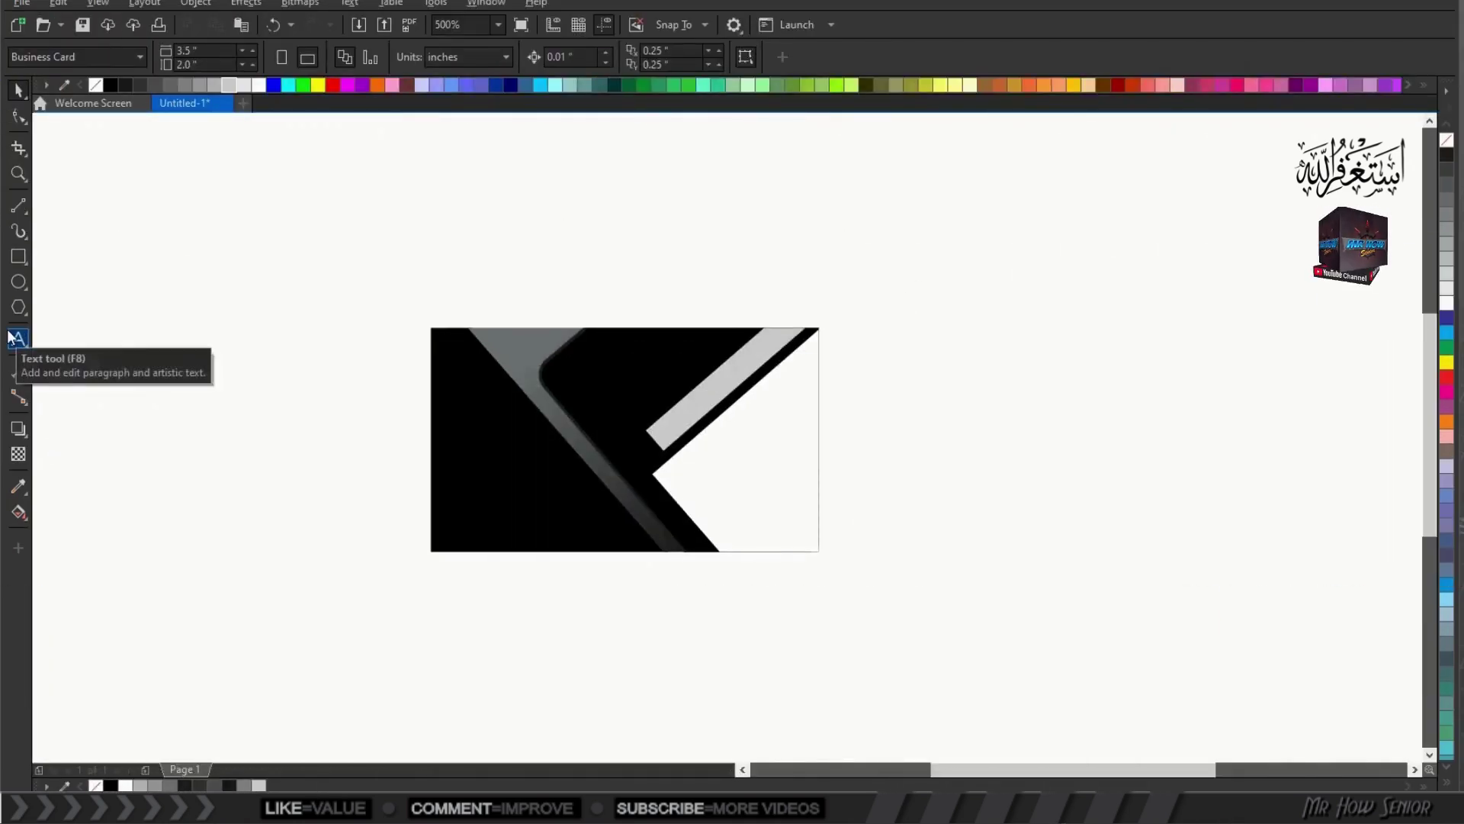
Step: Add an artistic text line with the cardholder's full name in Arial 24 pt, starting at the card's upper area
click(12, 338)
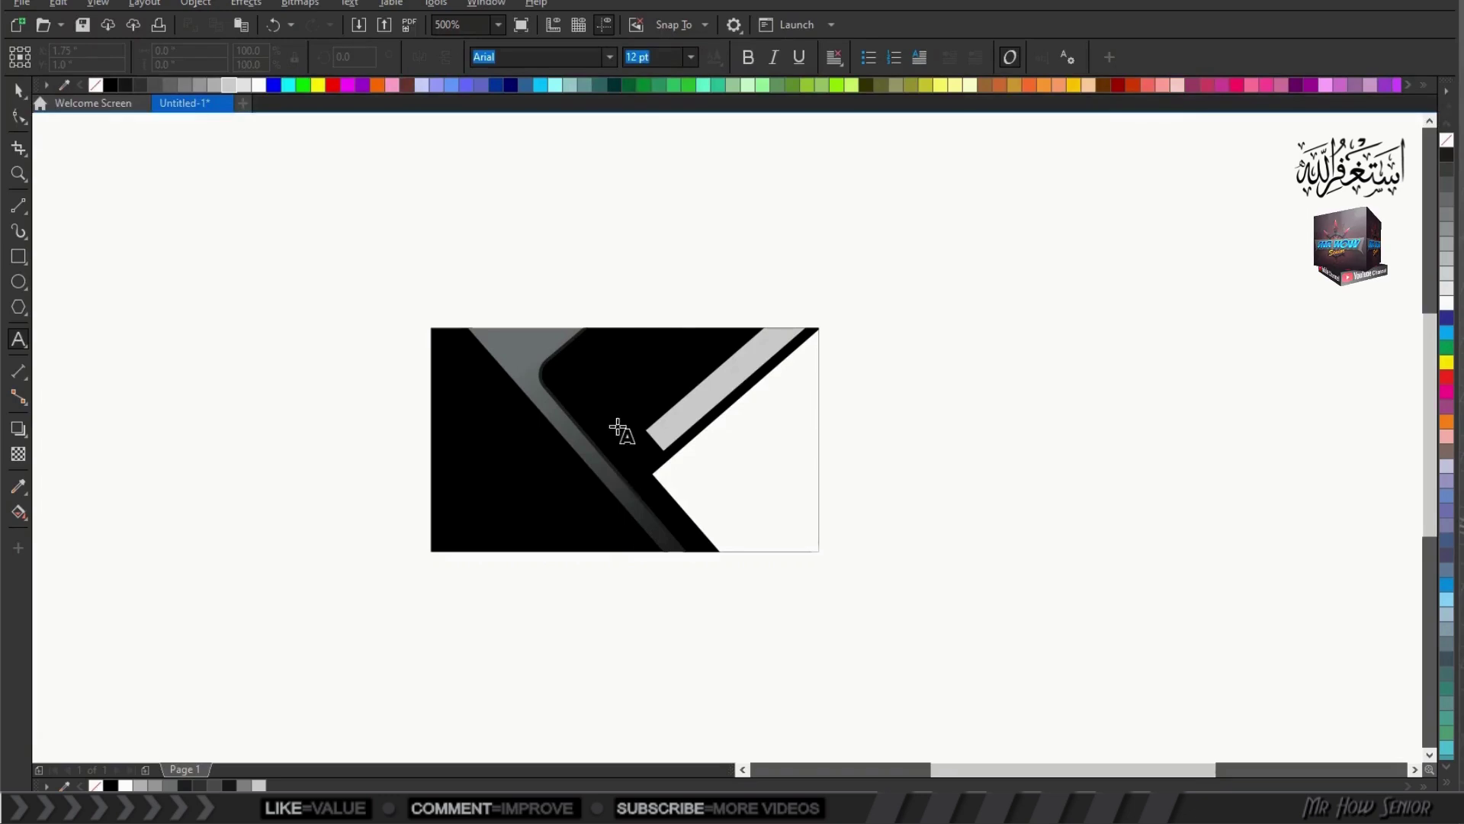
click(572, 353)
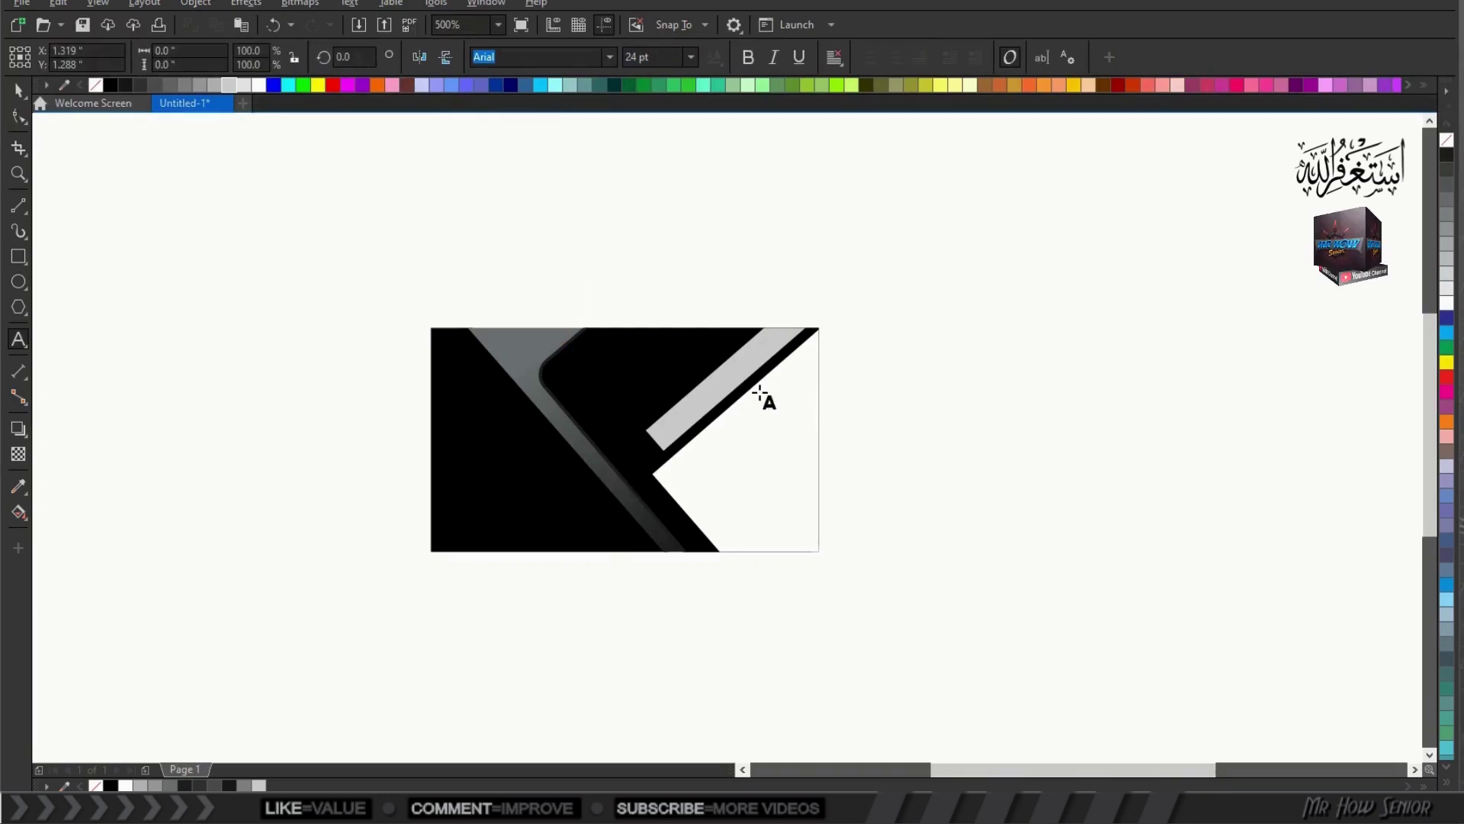
text(Je)
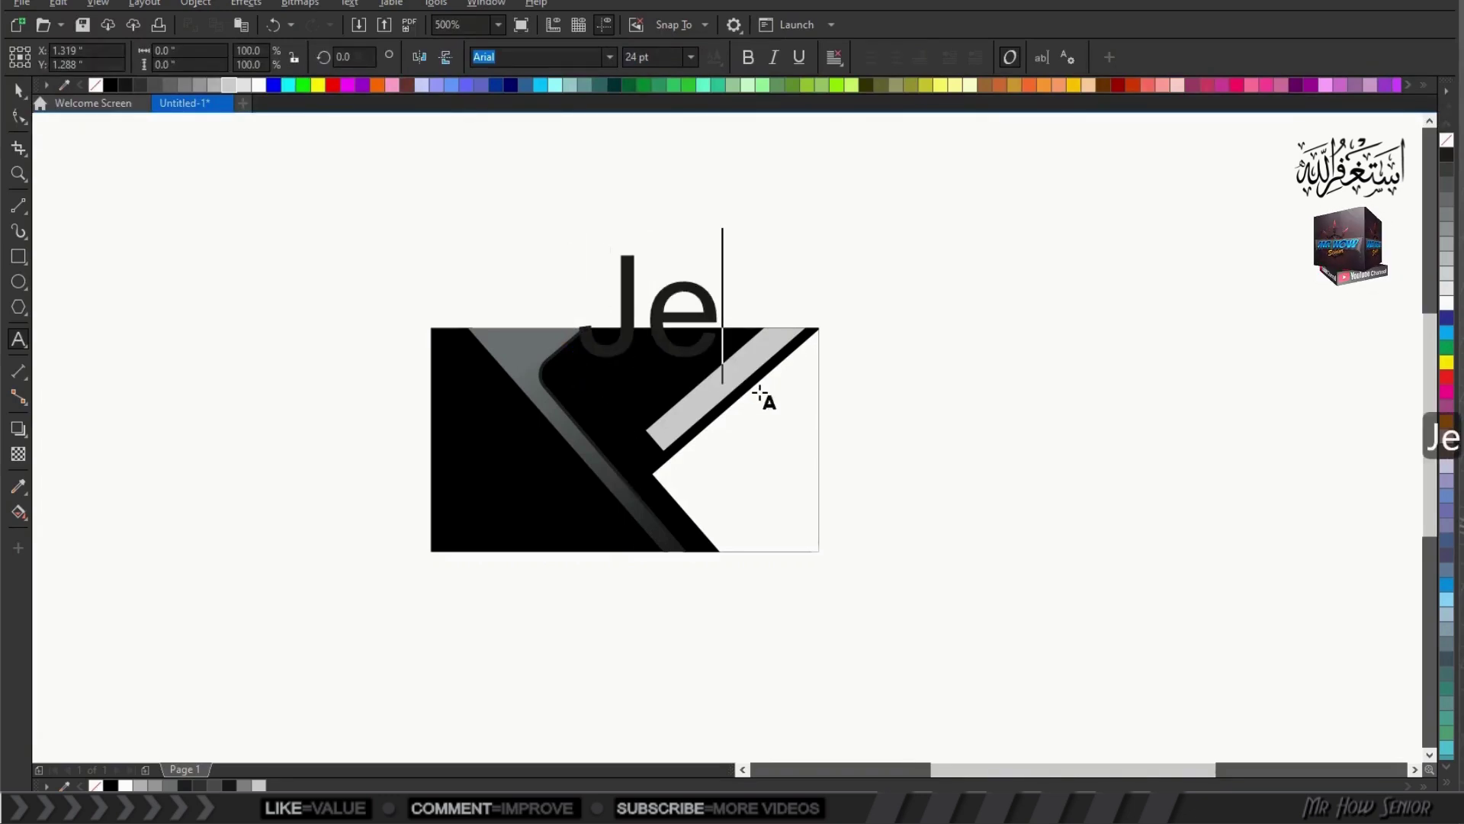
text(ssica )
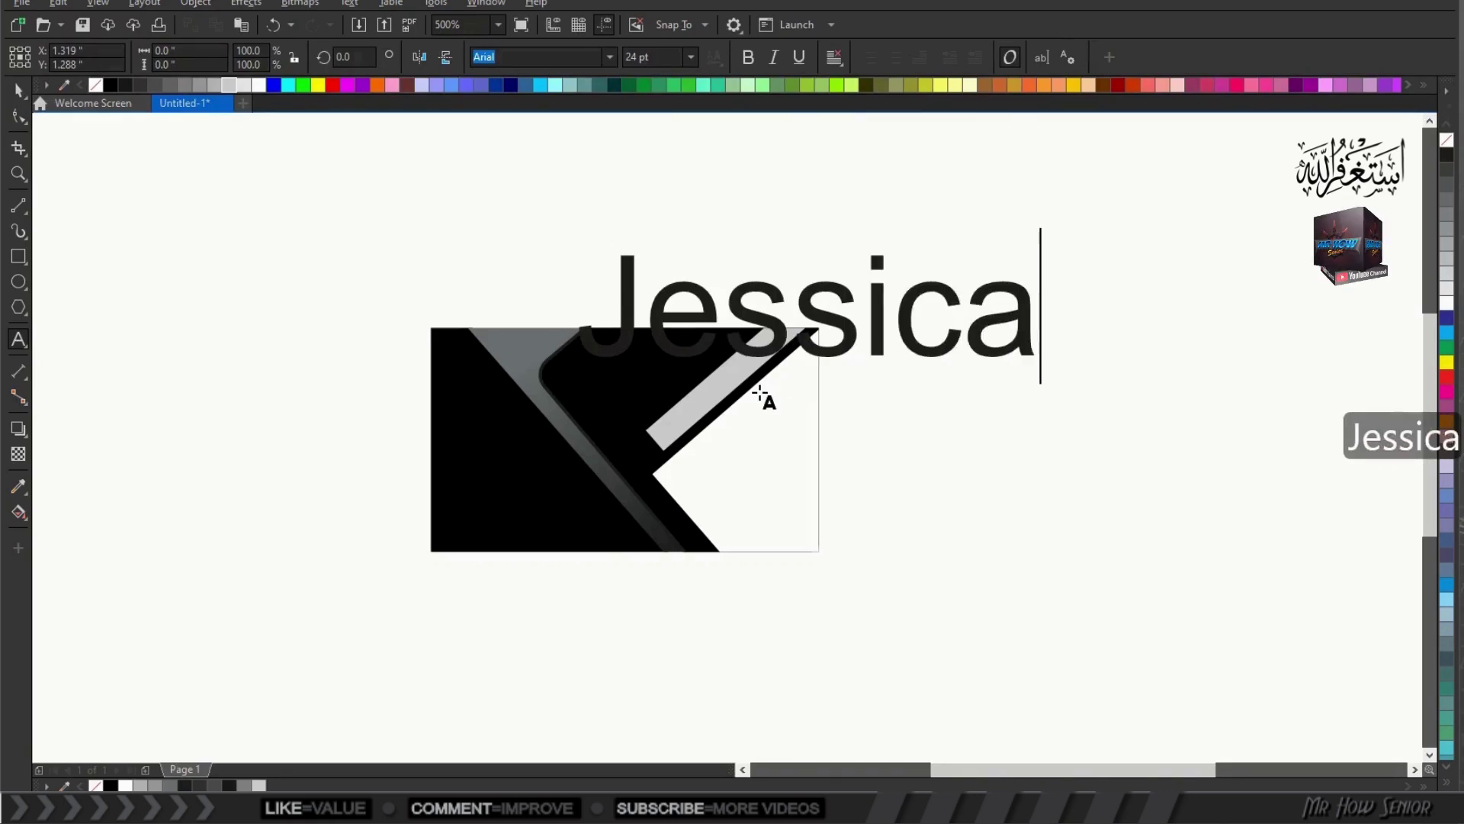
text(Rita)
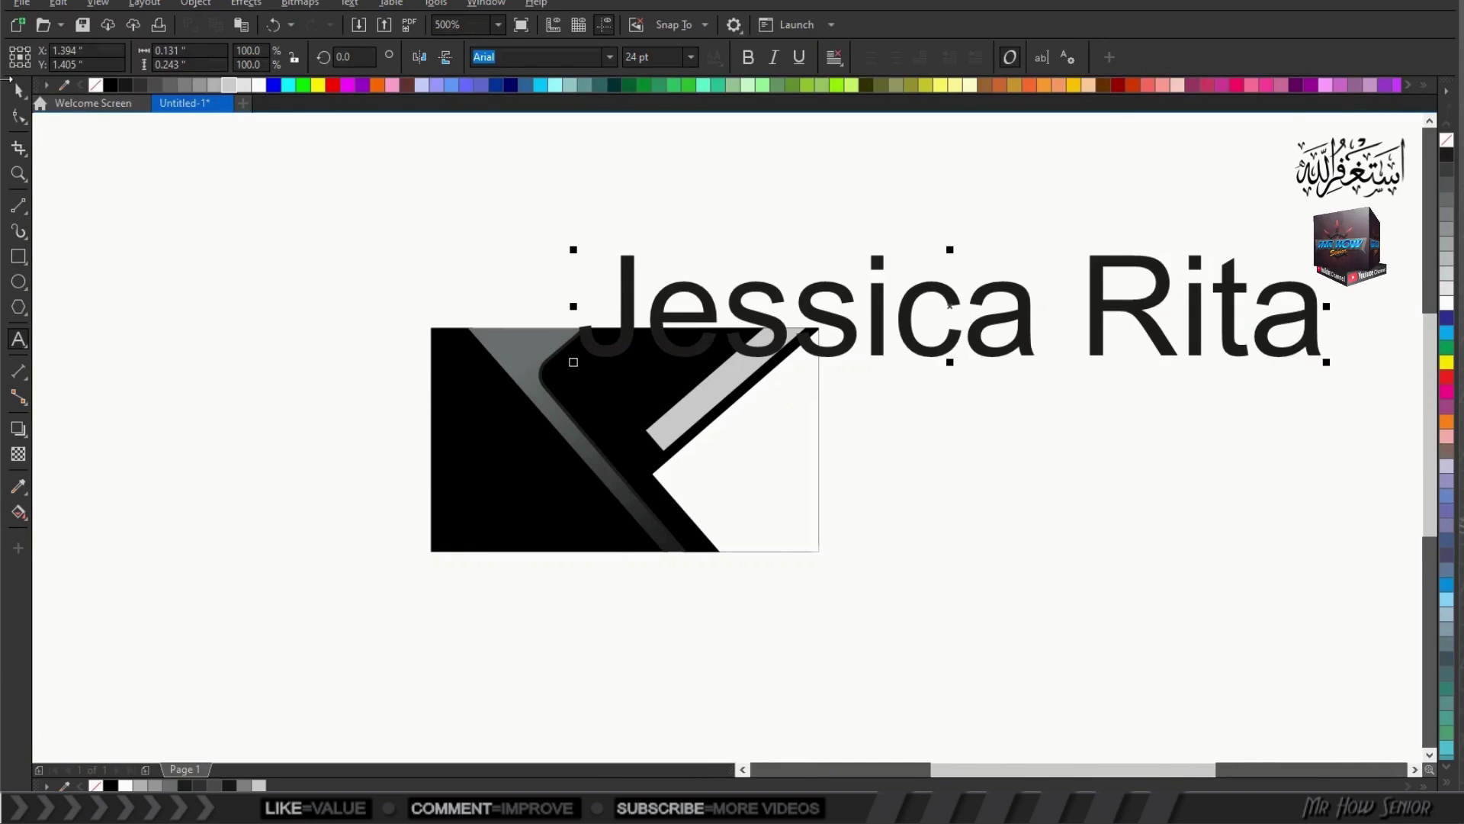
click(19, 90)
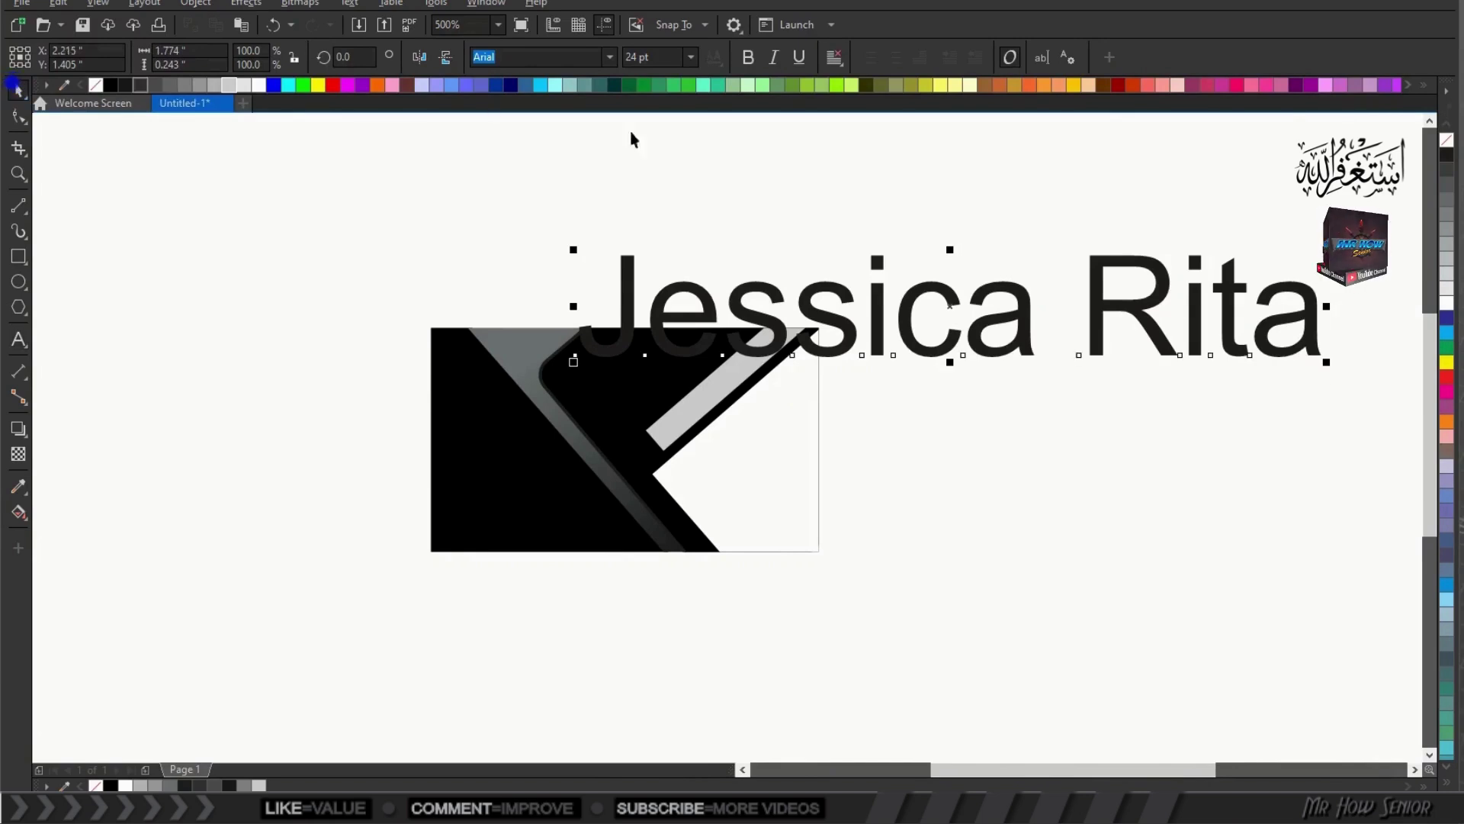
Step: Fill the cardholder's name text with light gray, scale it to about 4.7 pt and place it in the card's upper middle area
click(228, 84)
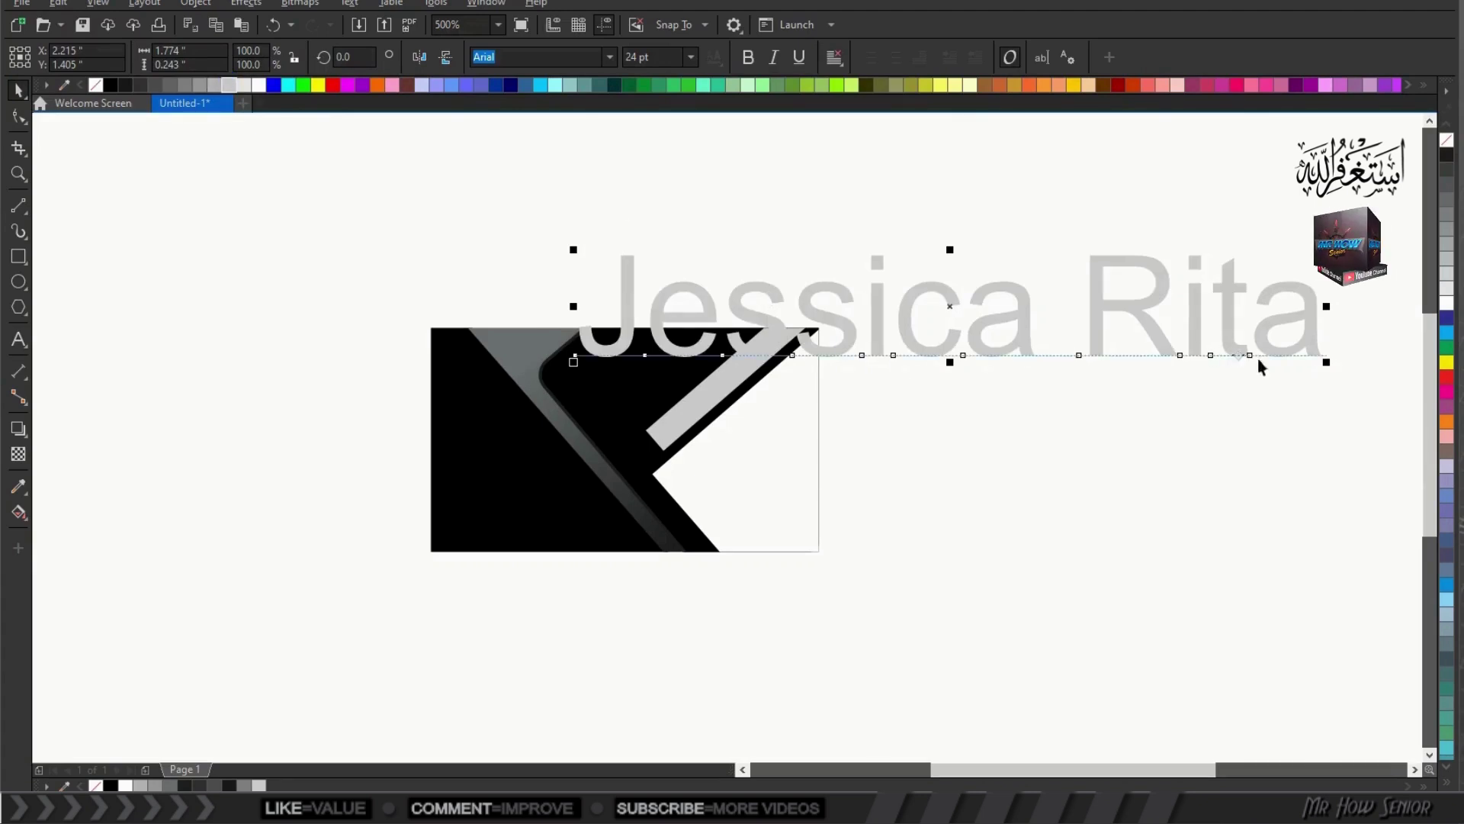
drag(1330, 365, 733, 305)
drag(653, 273, 639, 355)
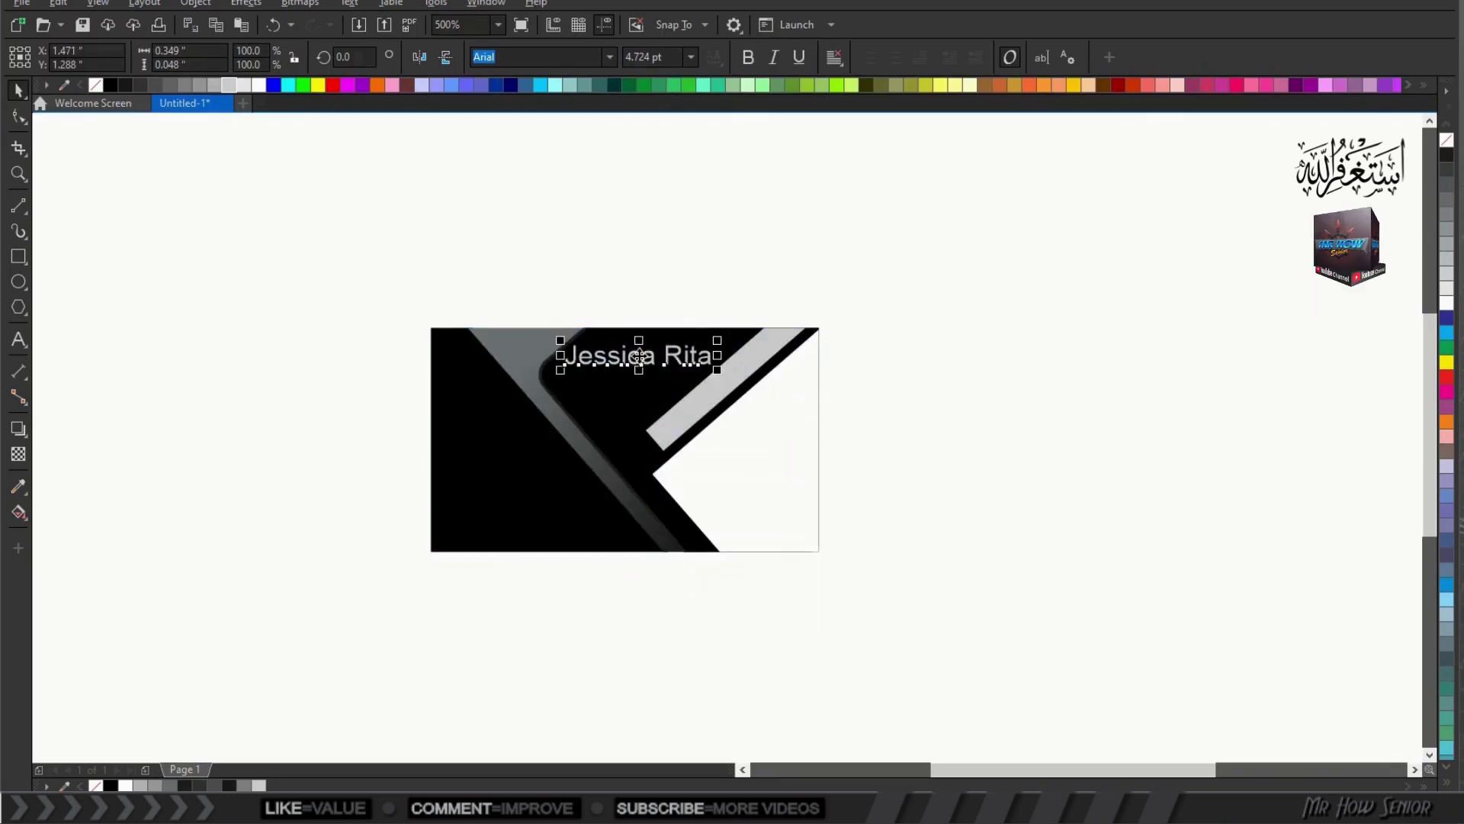
click(359, 251)
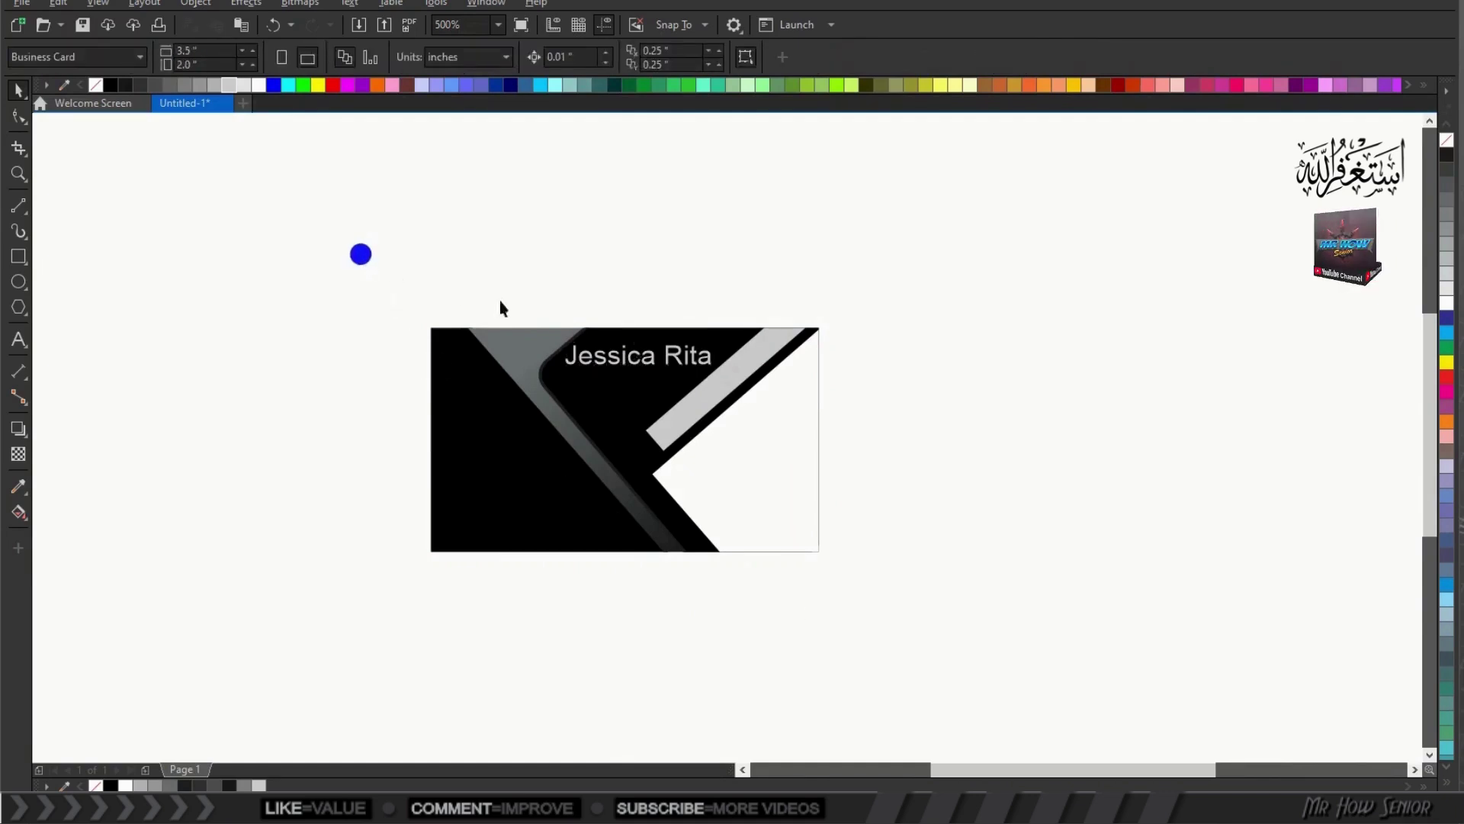
Step: Add the artistic text "Designation" in Arial 24 pt on the empty page area beside the card
click(19, 347)
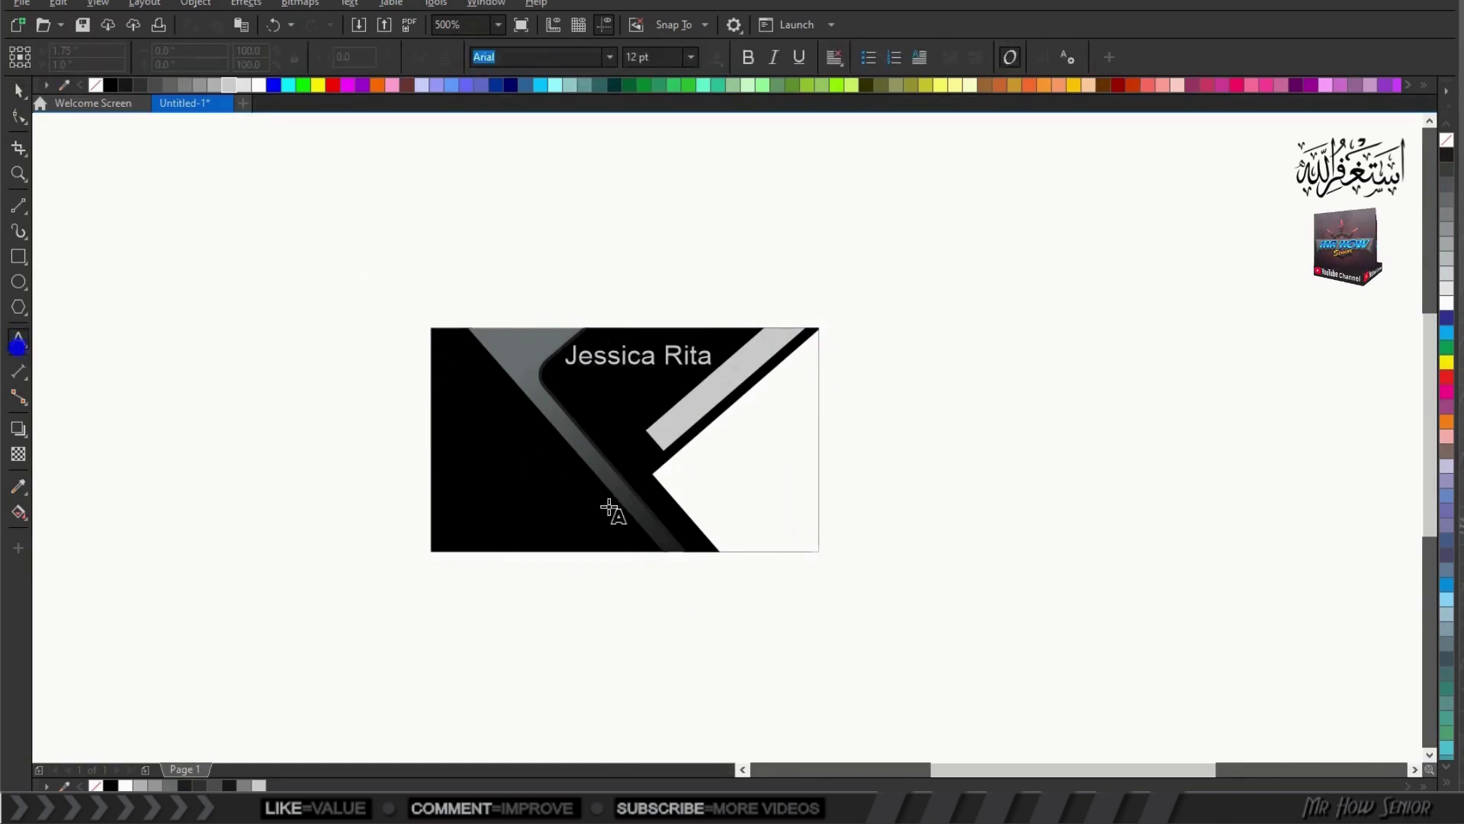
click(901, 427)
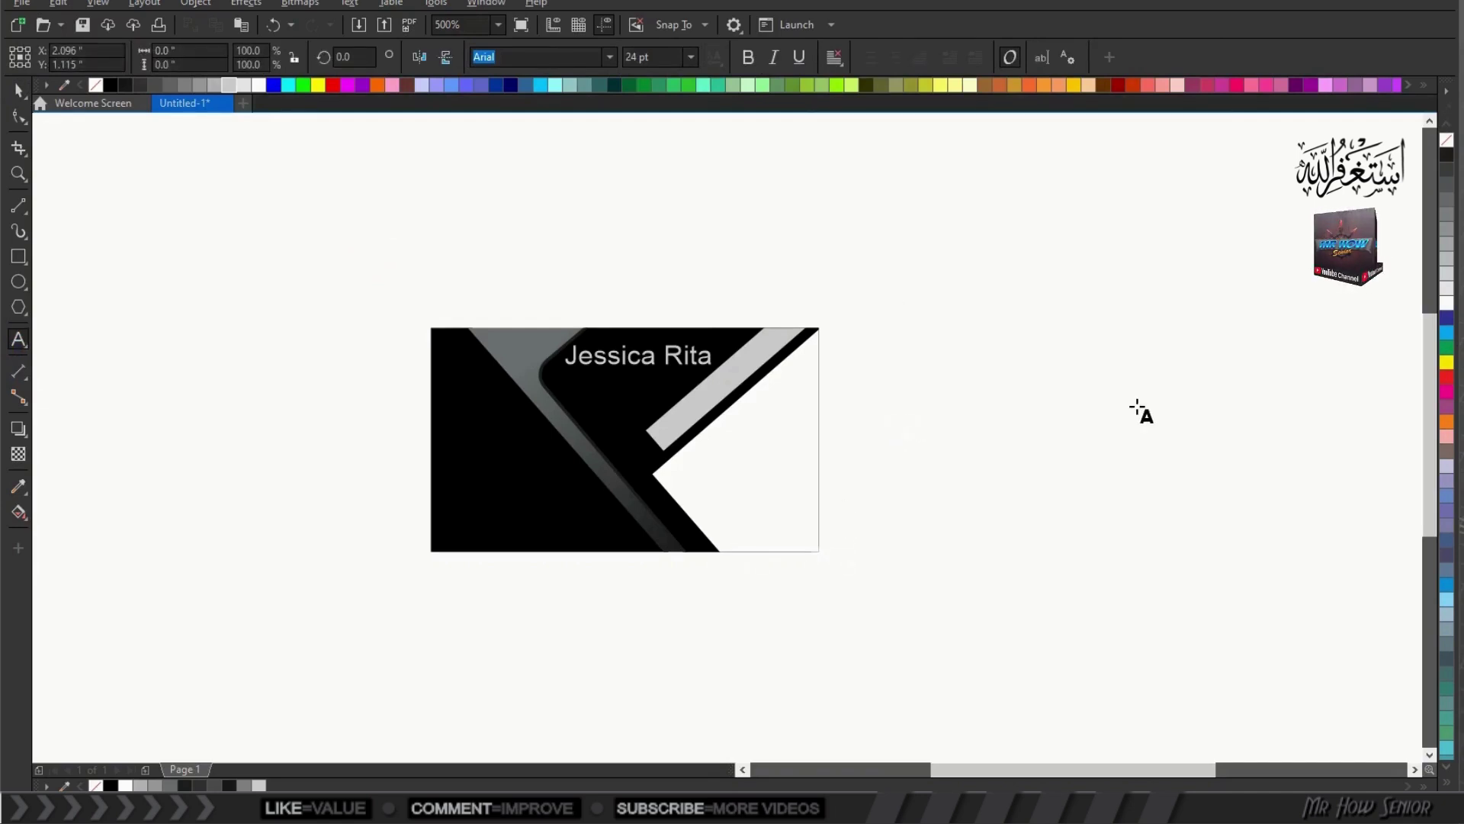
text(De)
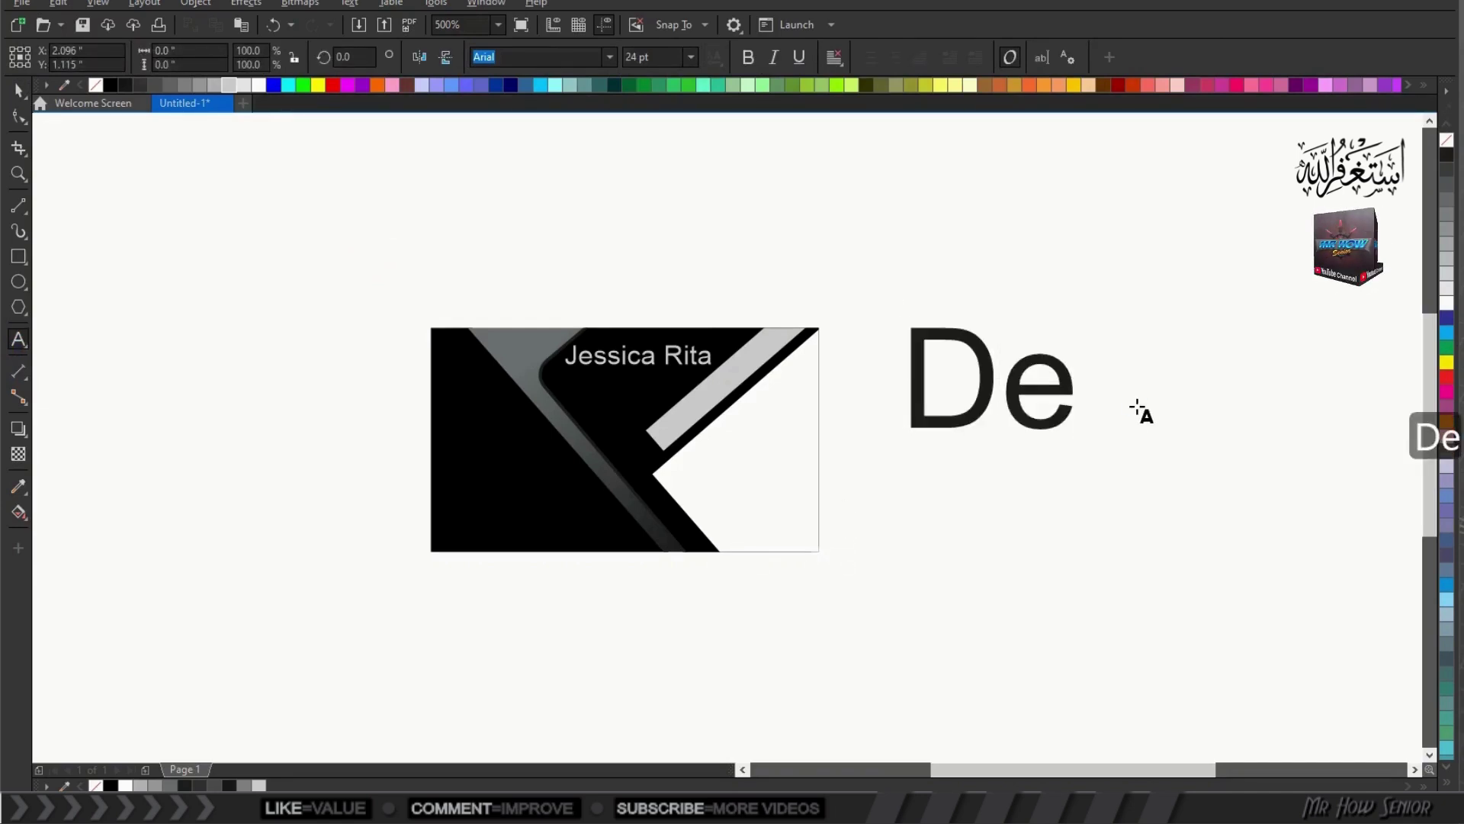
text(signatio)
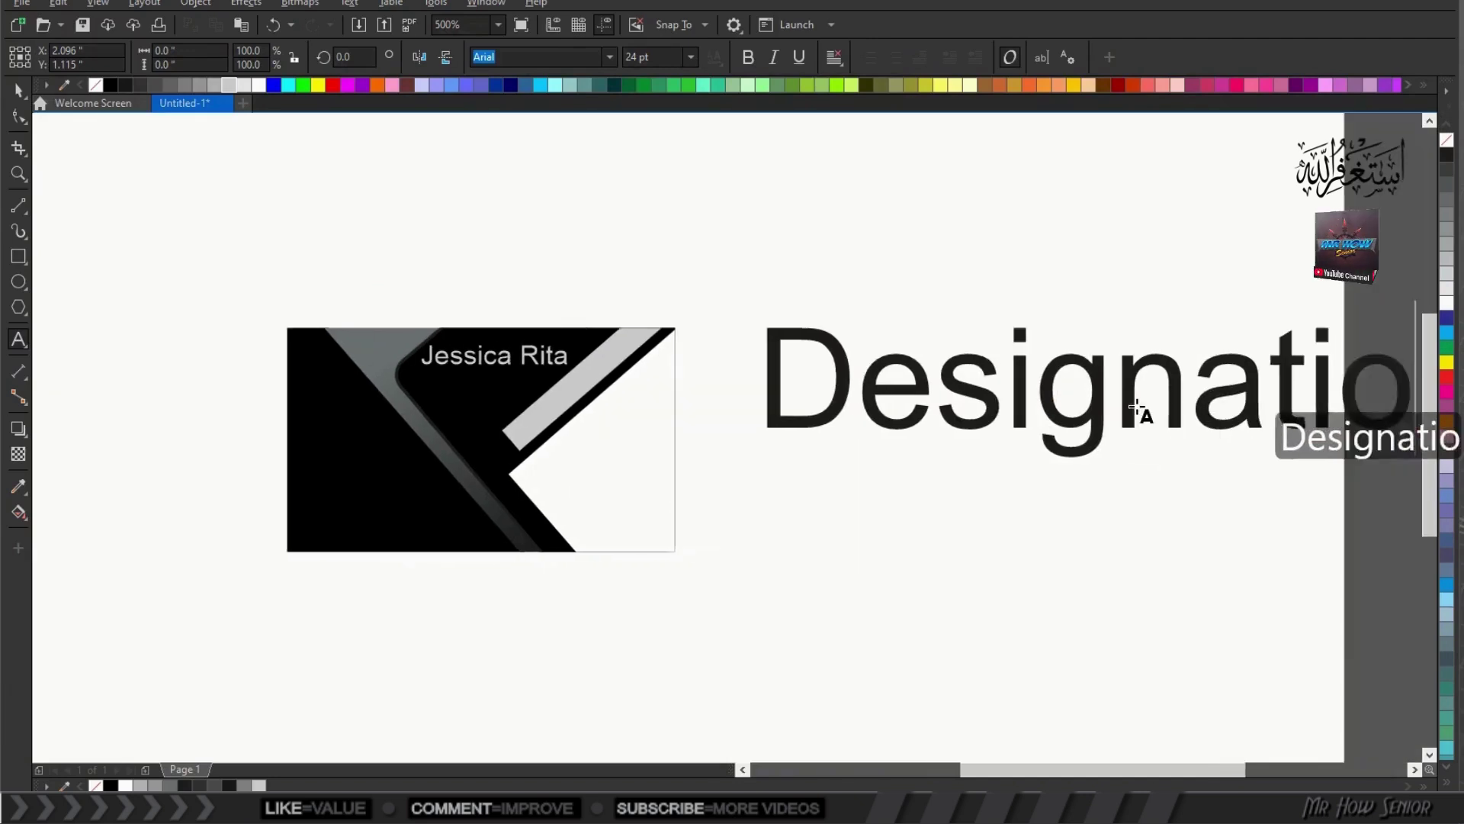
text(n)
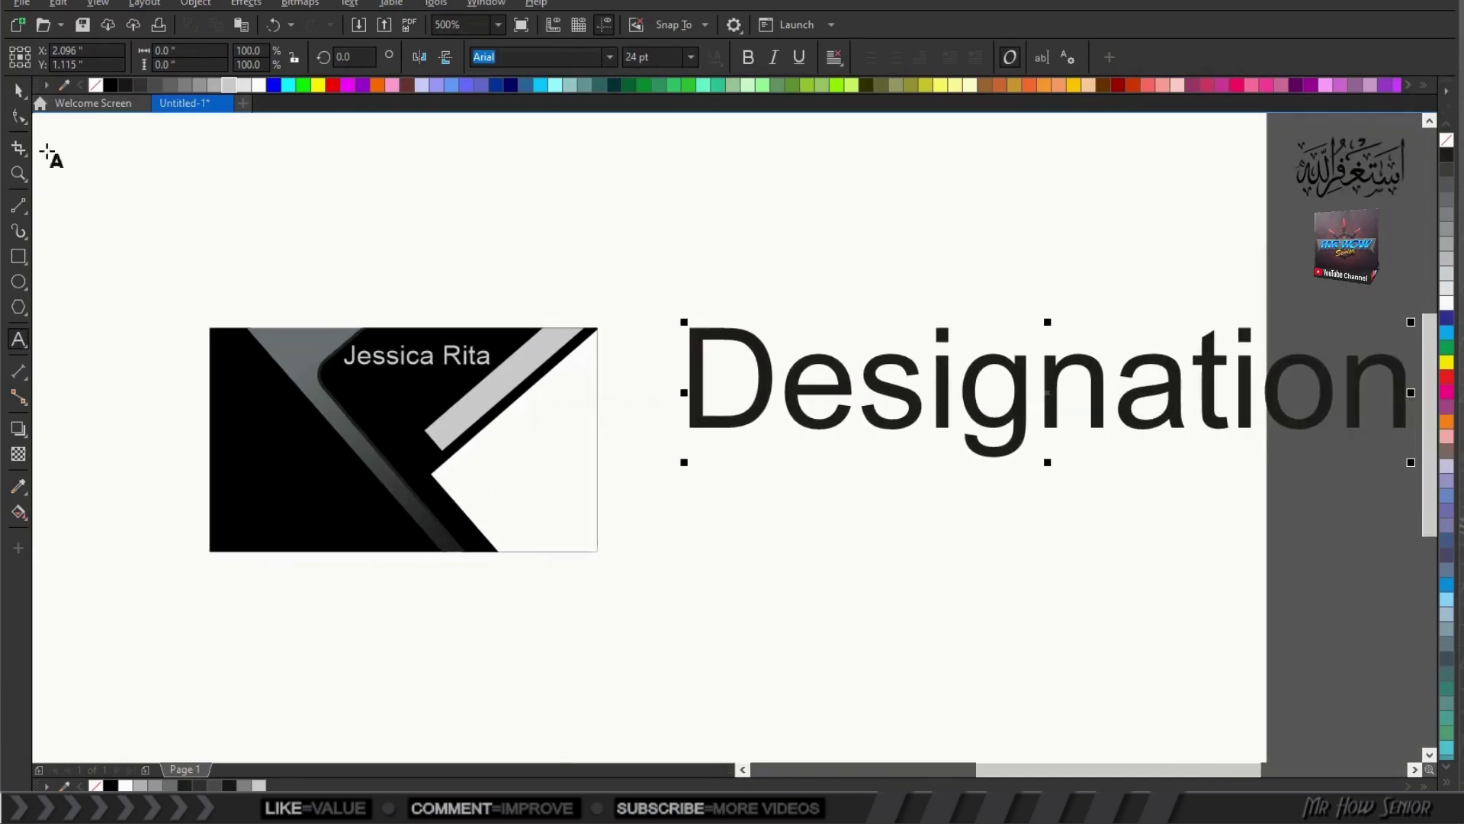
Step: Scale the "Designation" text to about 2.7 pt, place it centered beneath the name and fill it with white
click(19, 89)
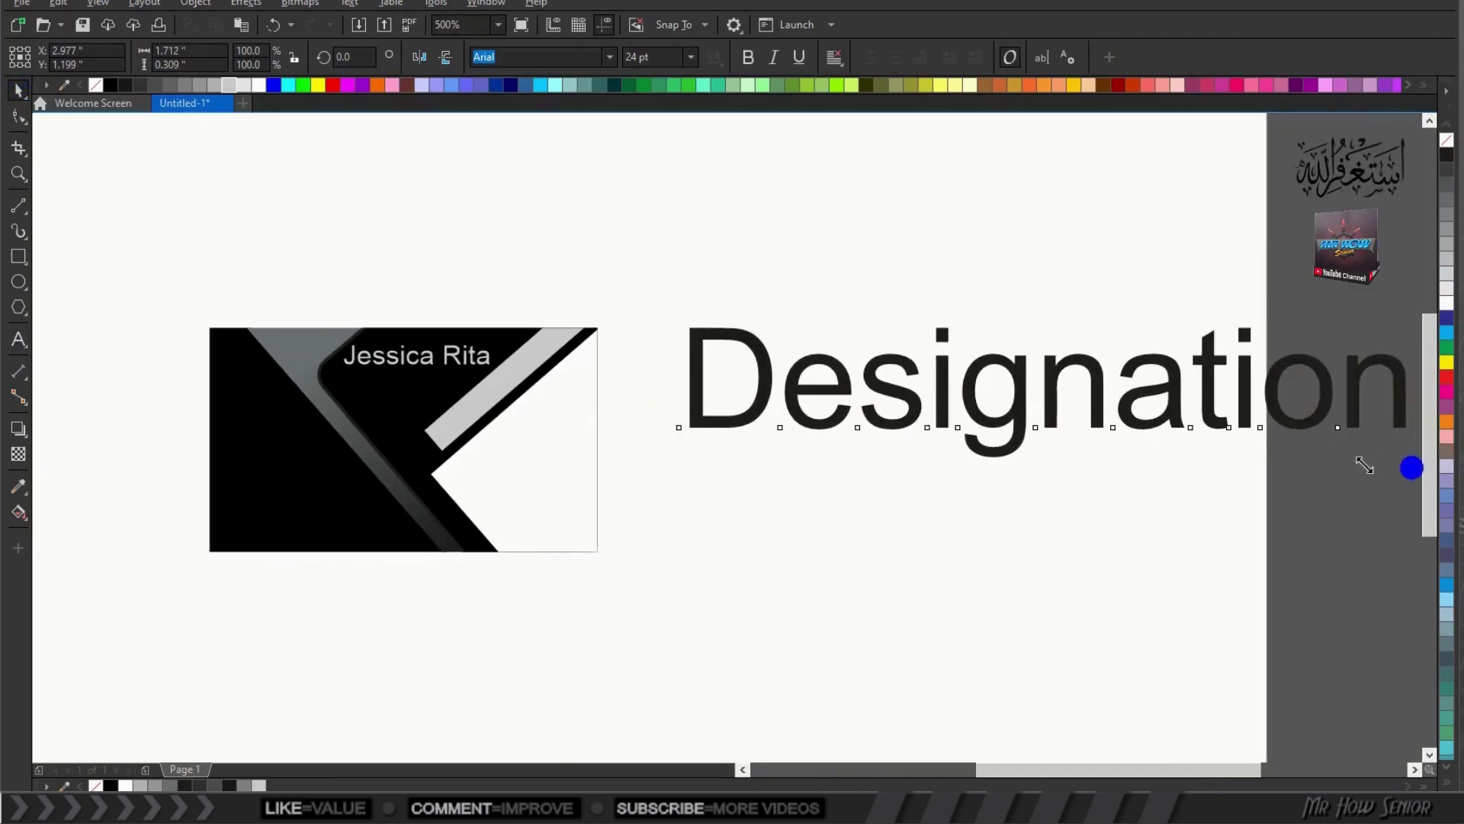
drag(1410, 465, 777, 424)
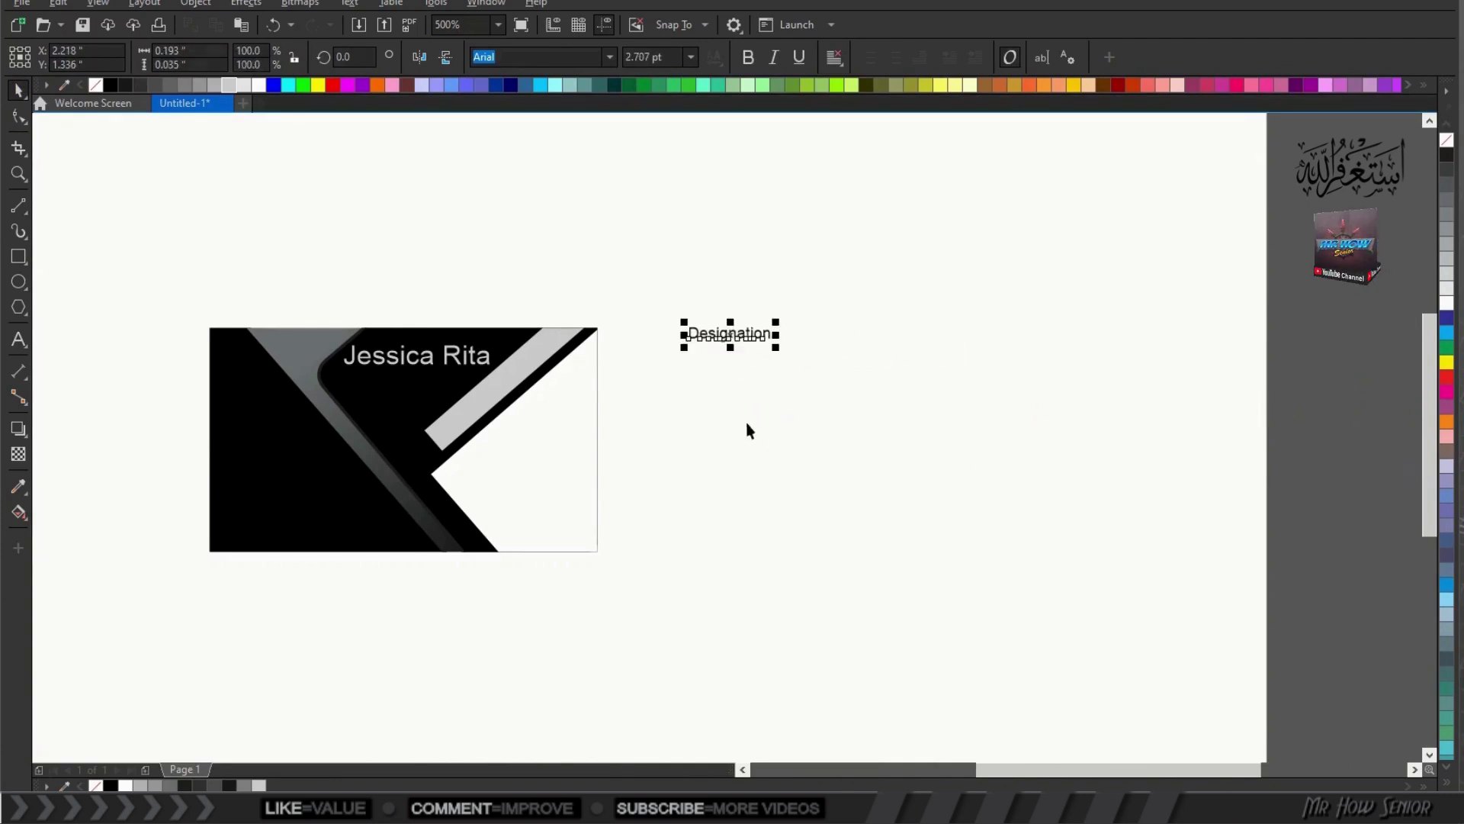
drag(728, 341, 413, 392)
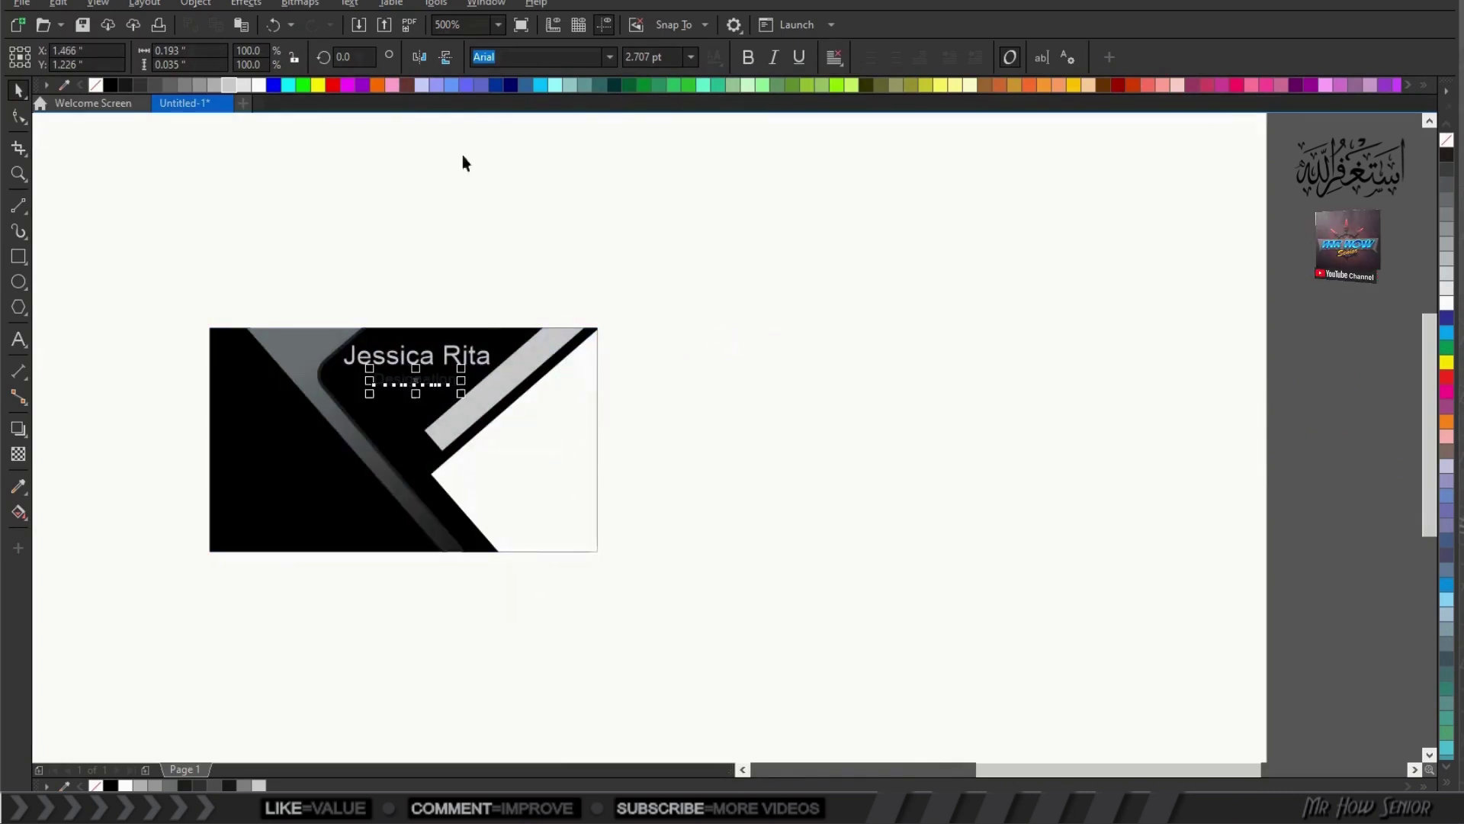
click(253, 88)
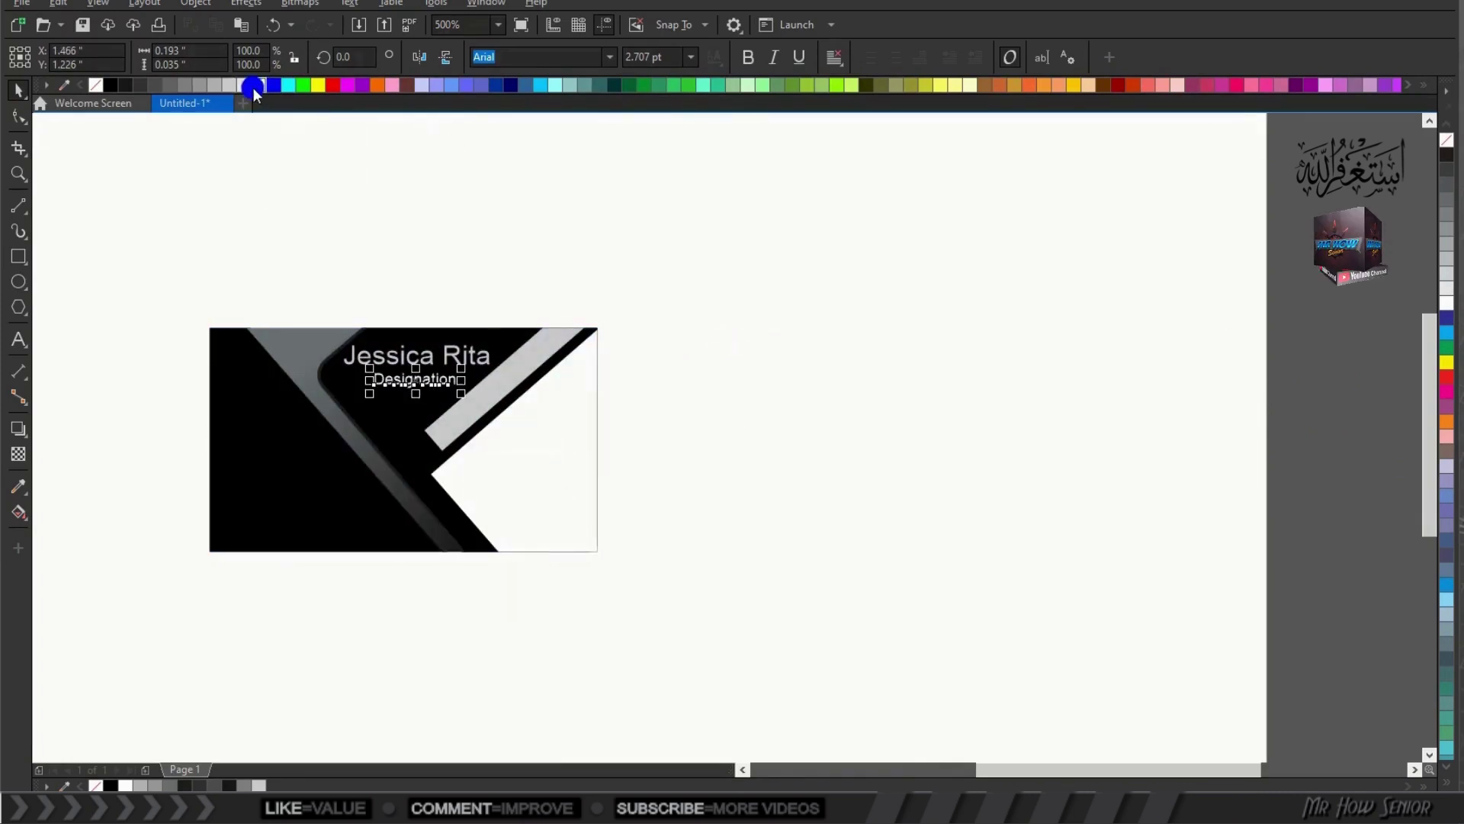
click(456, 159)
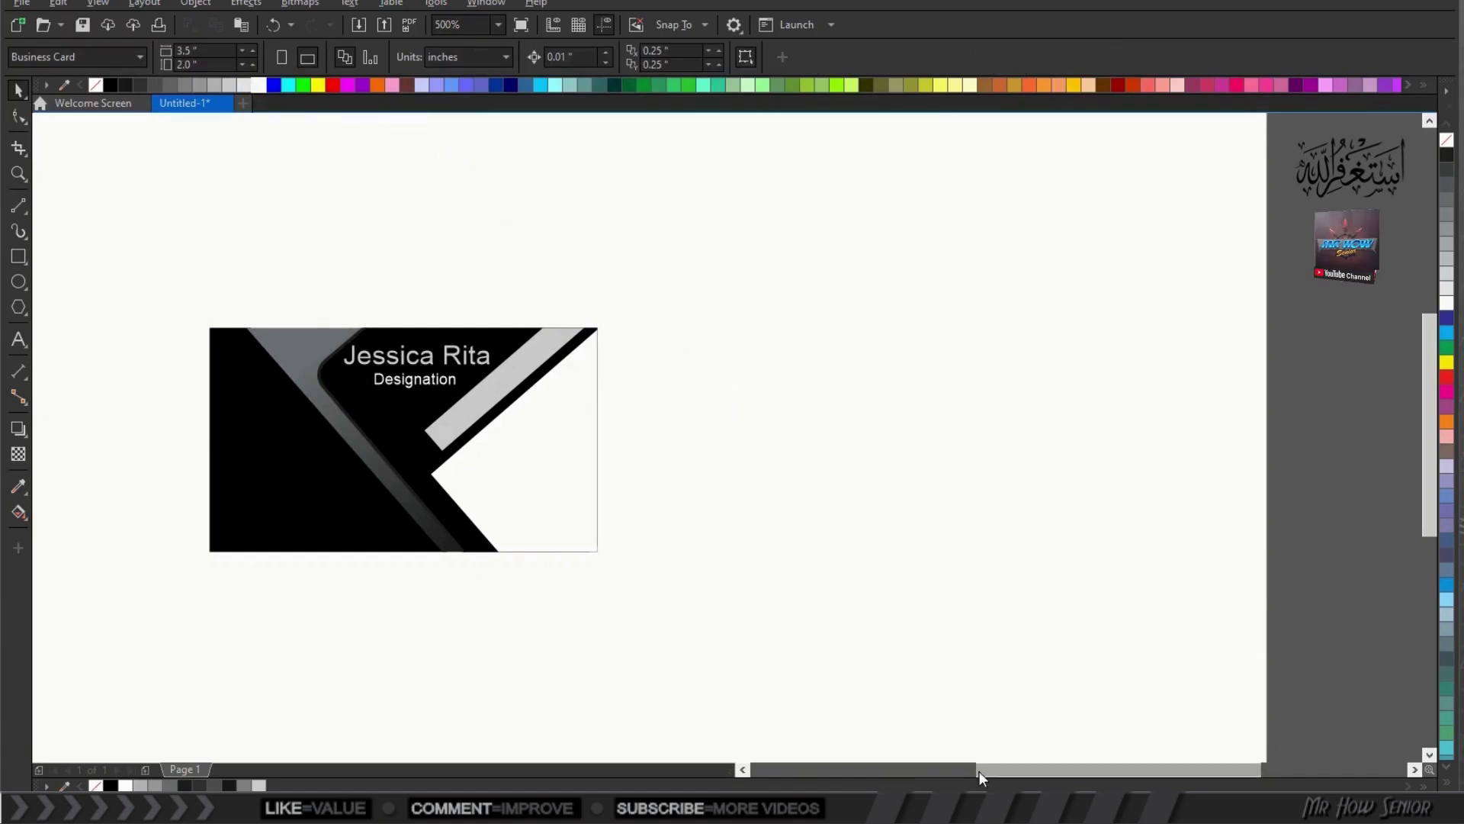
Step: Underline the cardholder's name text and widen it slightly to about 0.359 inches
drag(980, 771, 940, 771)
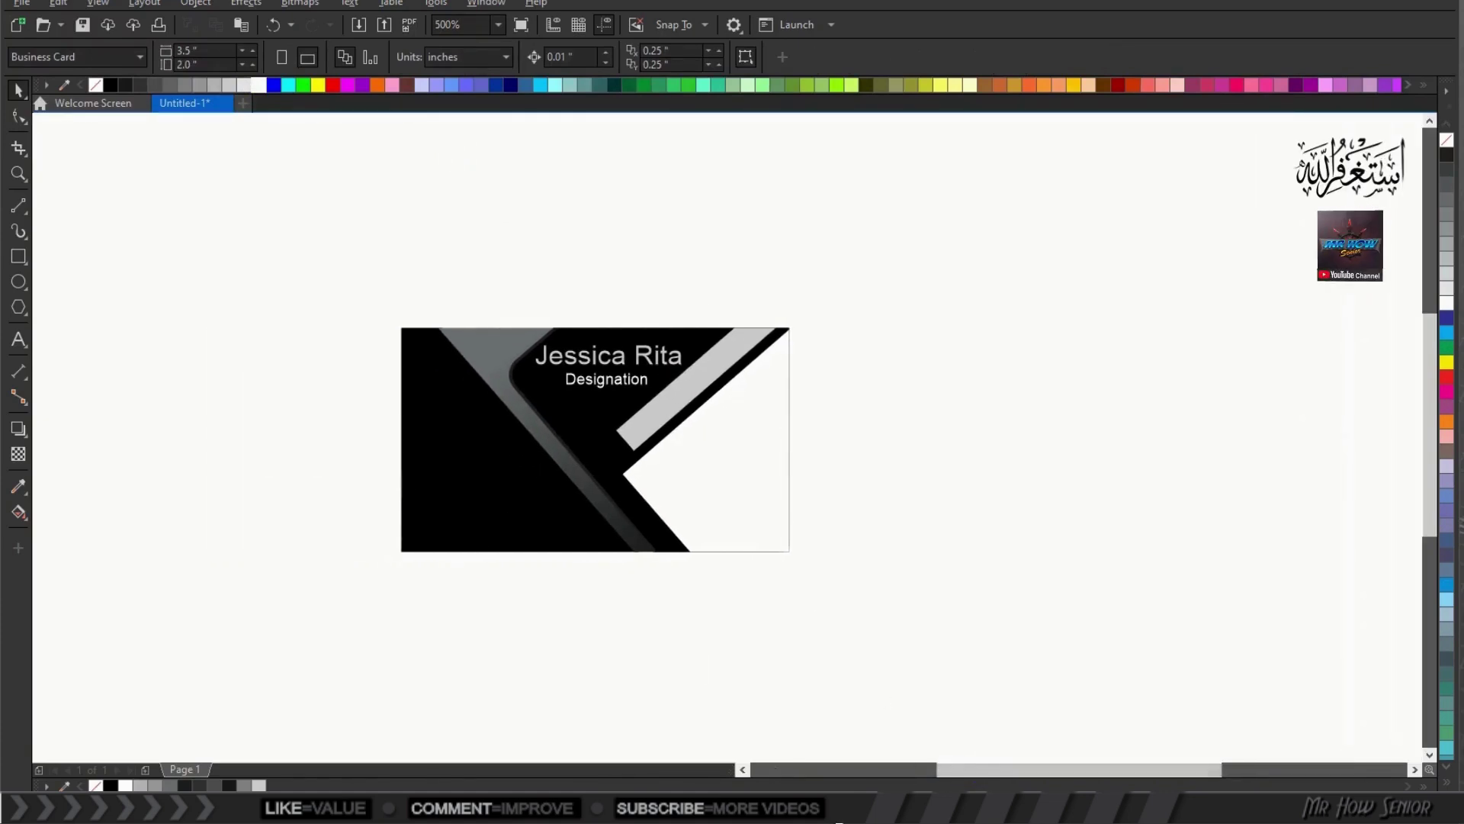
scroll(593, 337, up, 1)
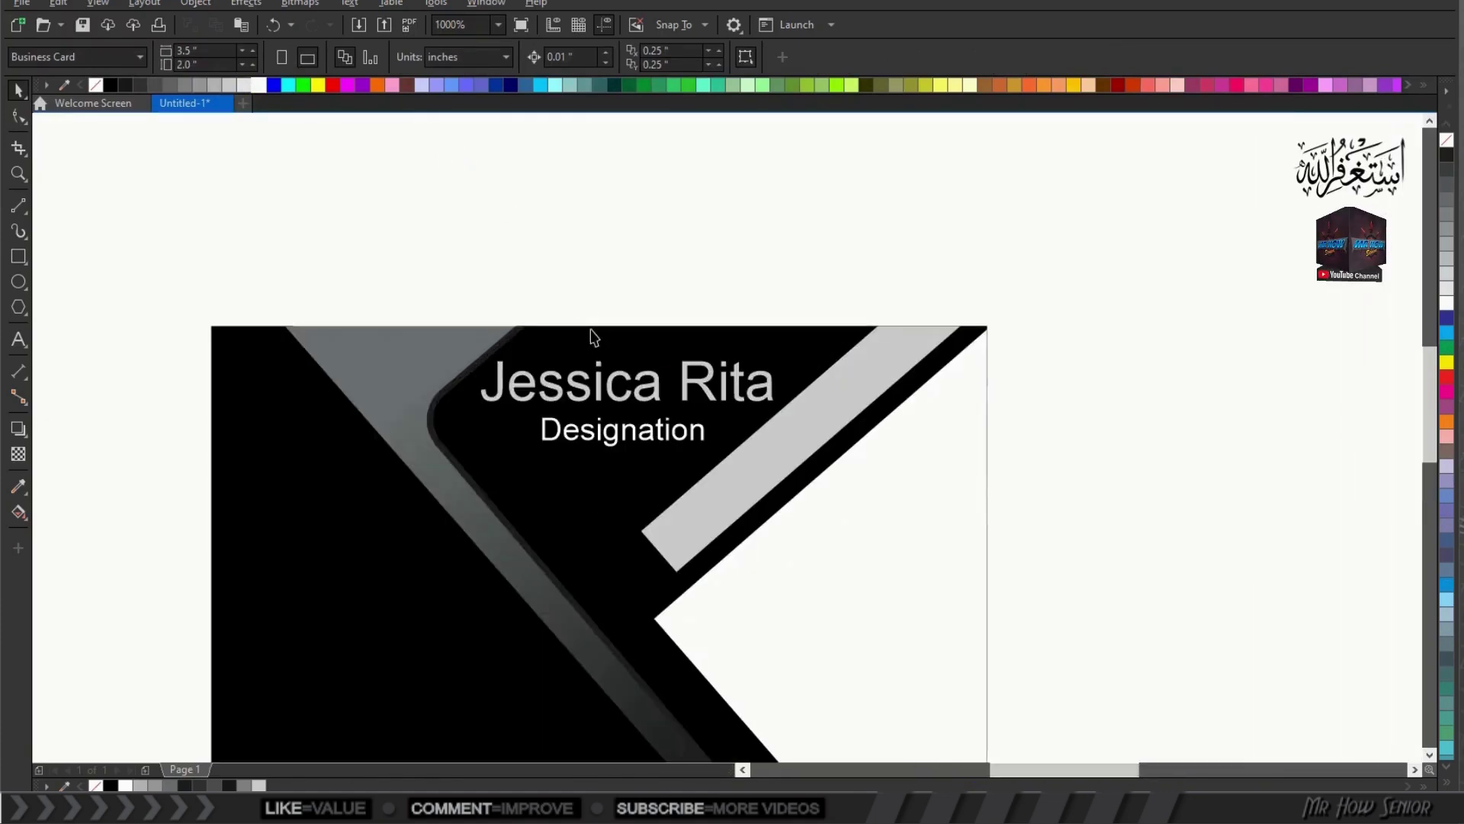
click(587, 381)
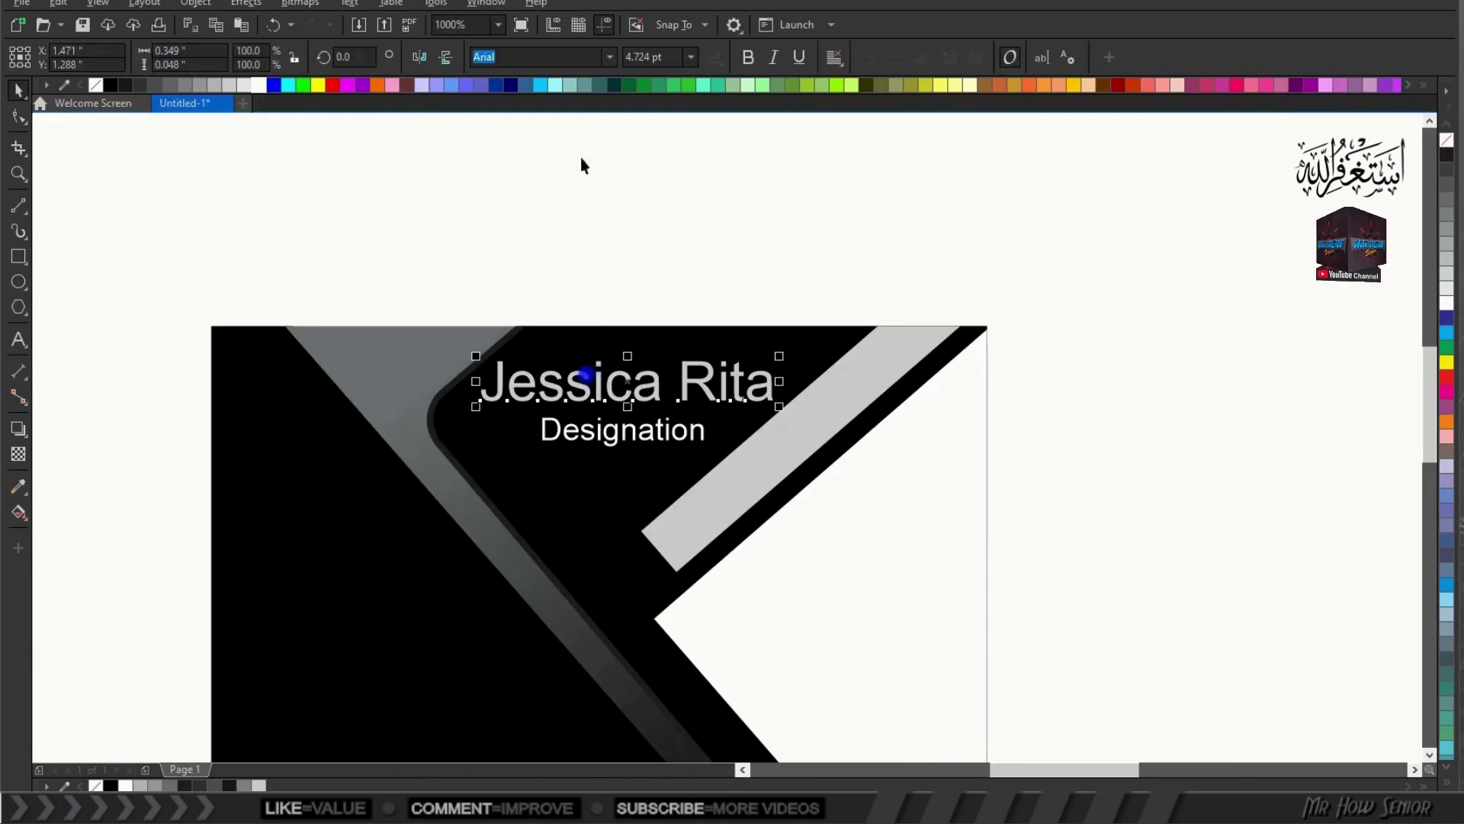
click(797, 58)
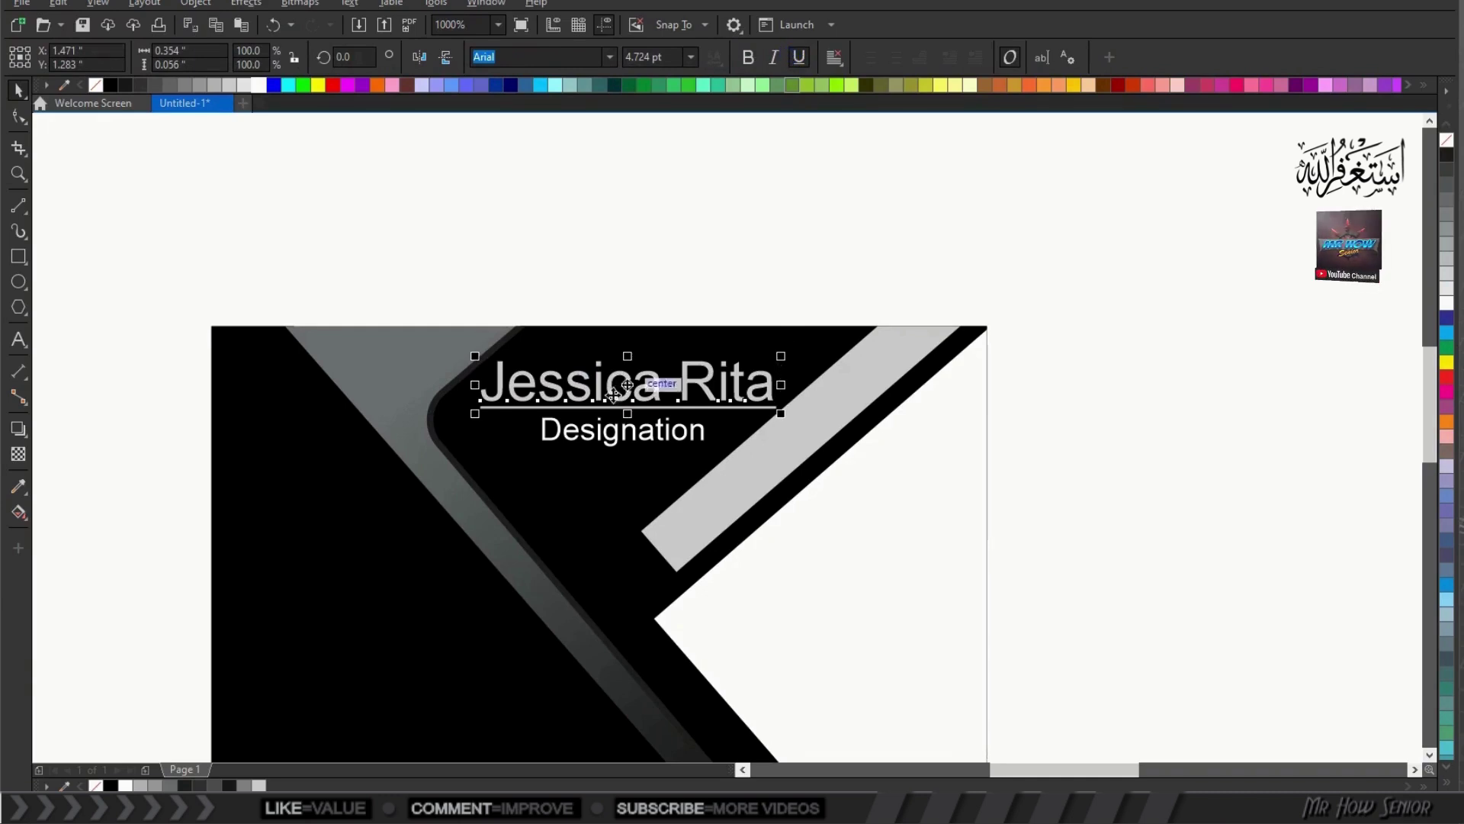
drag(474, 386, 469, 386)
Step: Scale the "Designation" text down to about 82%, roughly 2.2 pt
click(649, 441)
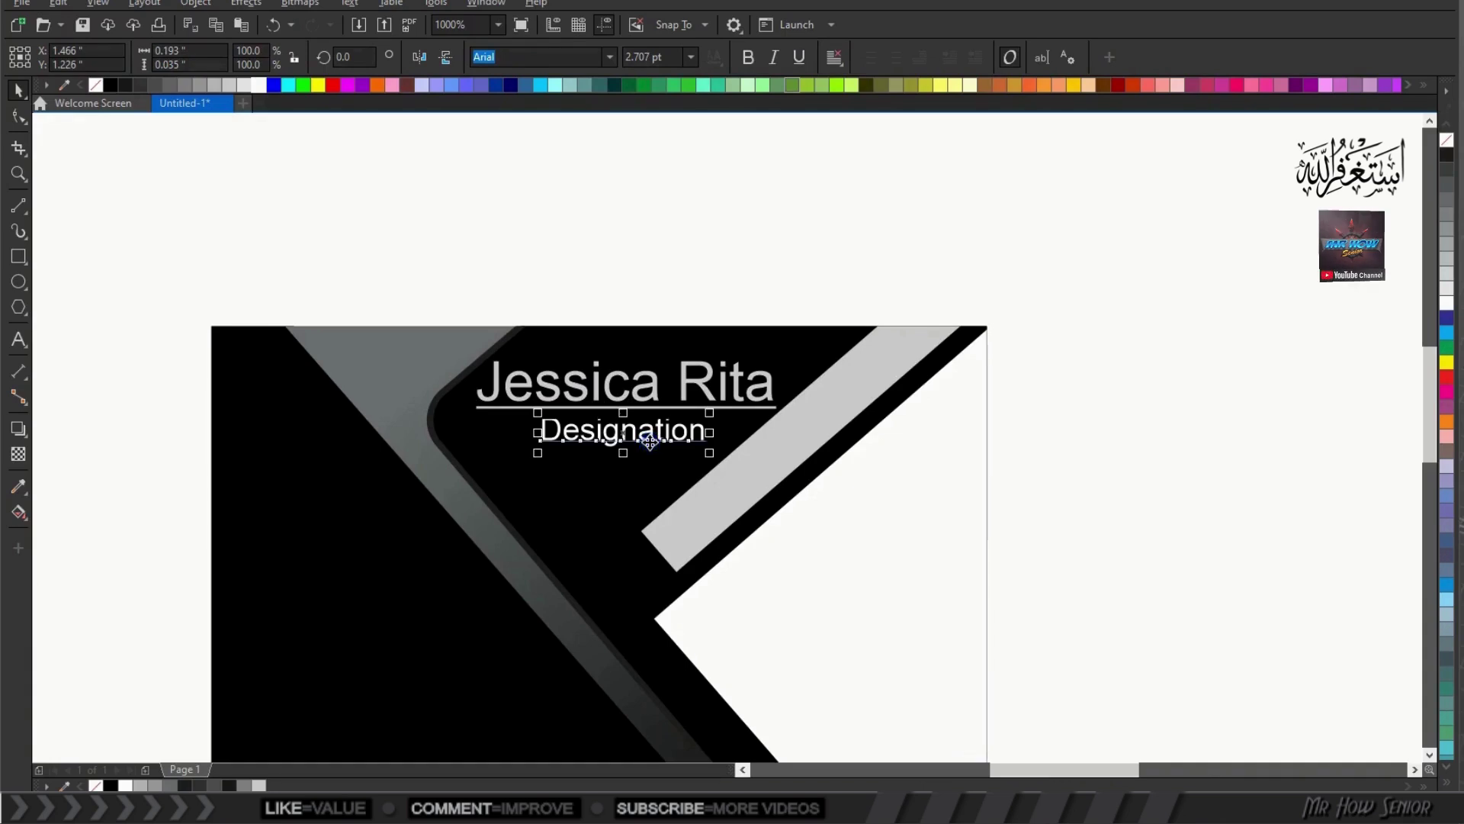
scroll(604, 446, up, 2)
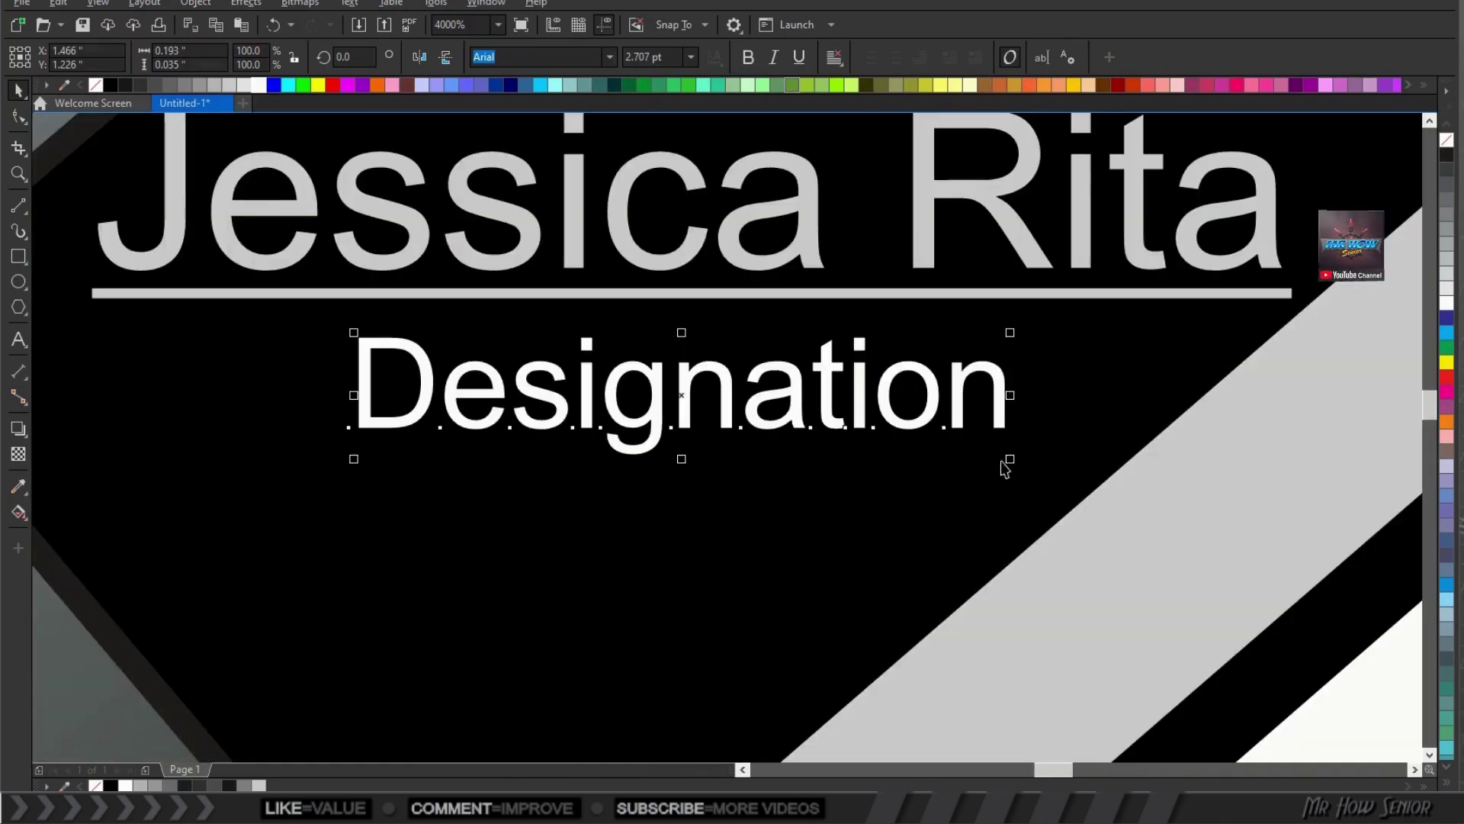
drag(1008, 463, 889, 460)
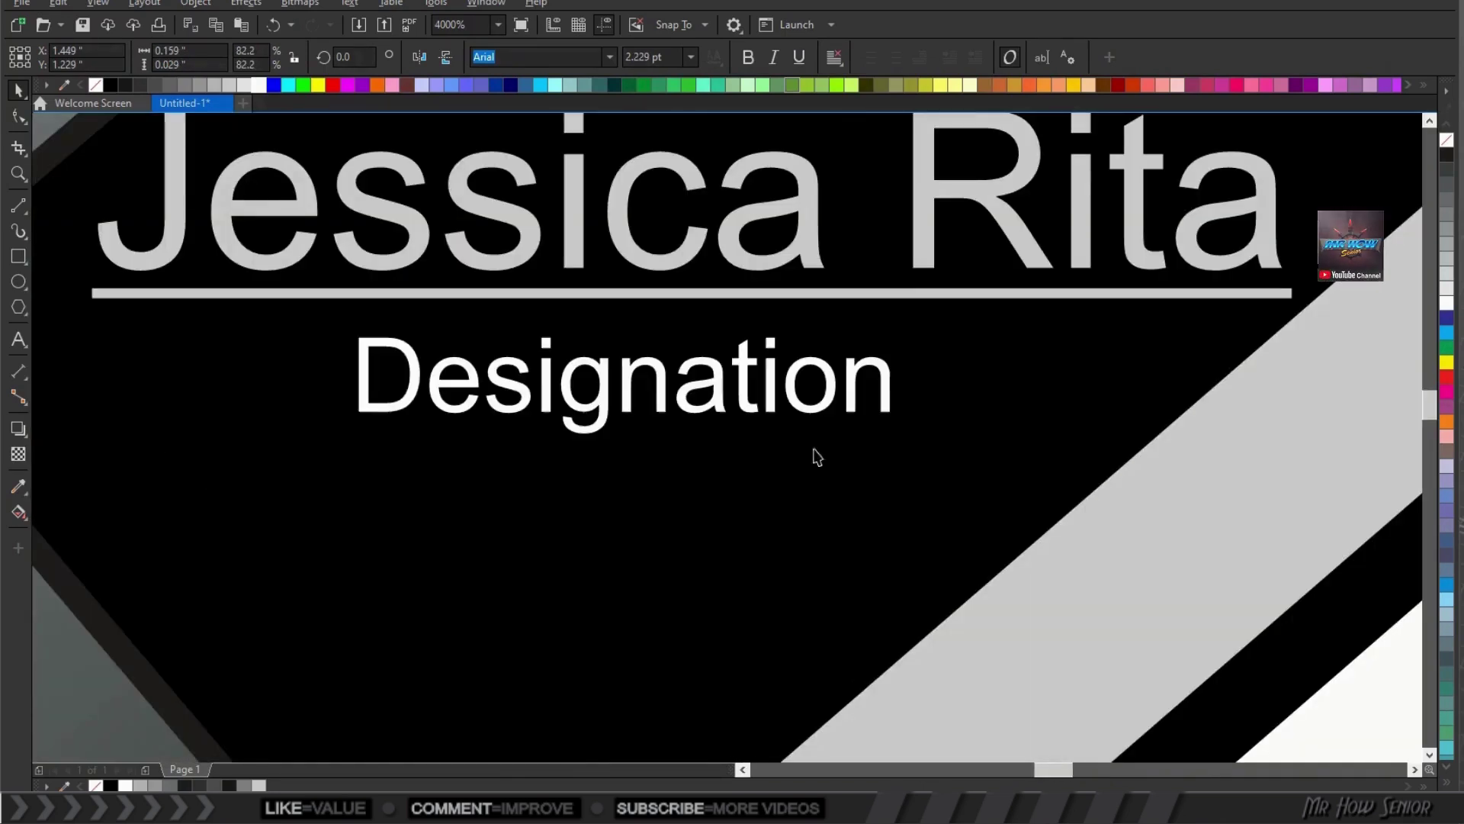
scroll(634, 399, down, 1)
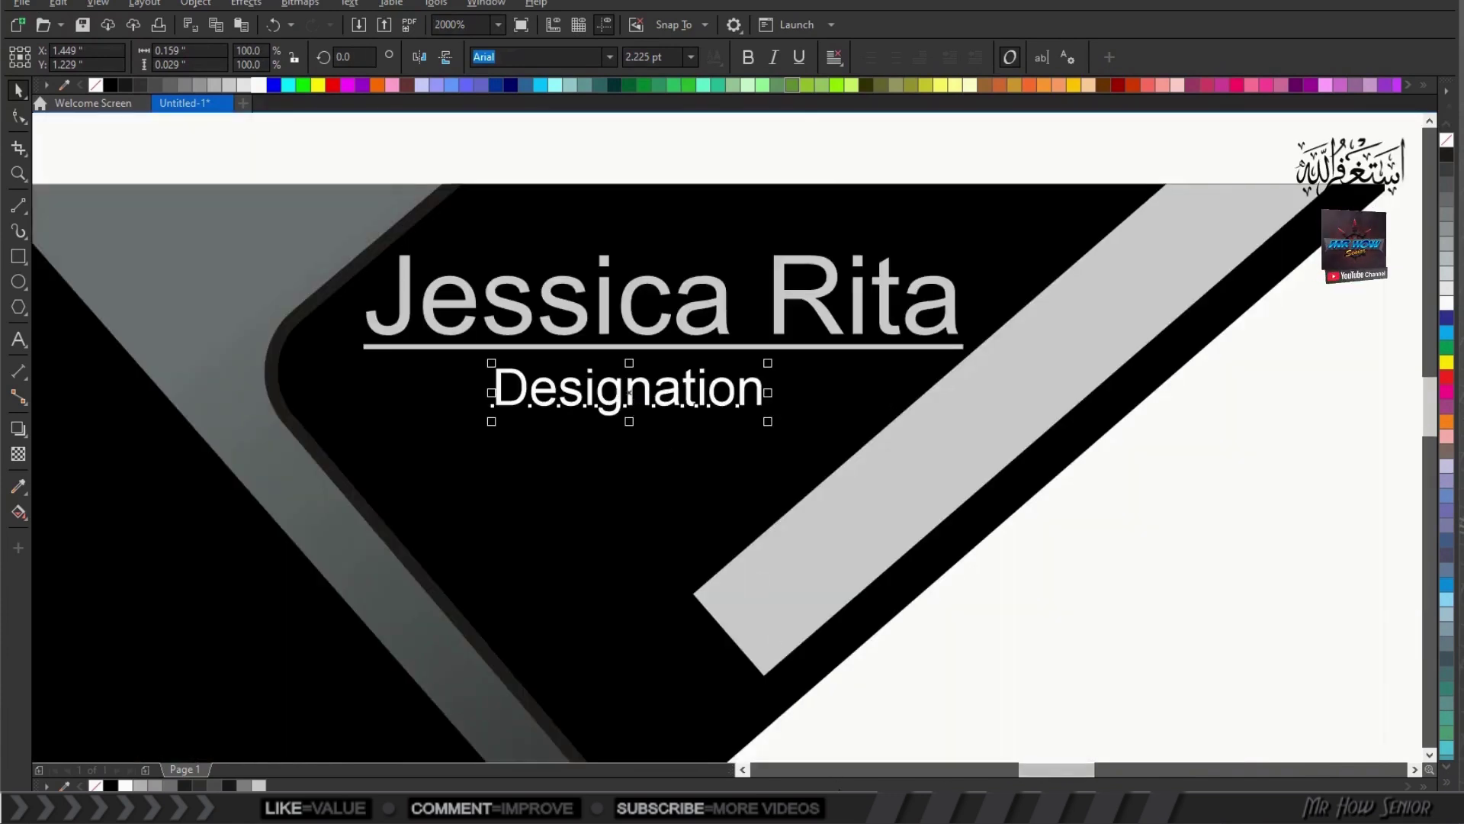
Step: Convert the cardholder's name to UPPERCASE, then narrow it and reduce its height to fit between the diagonal bars
key(Tab)
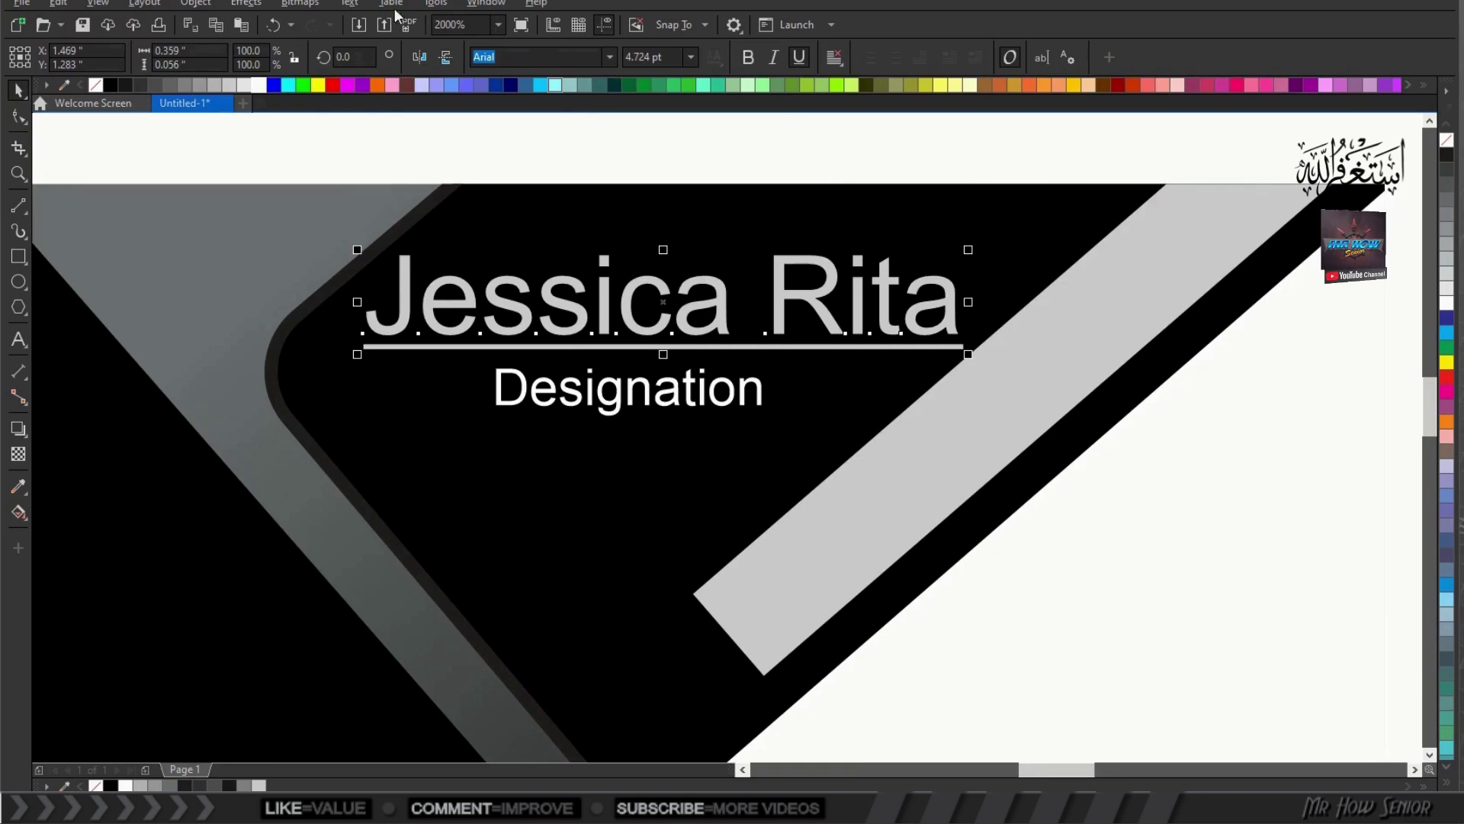
click(361, 7)
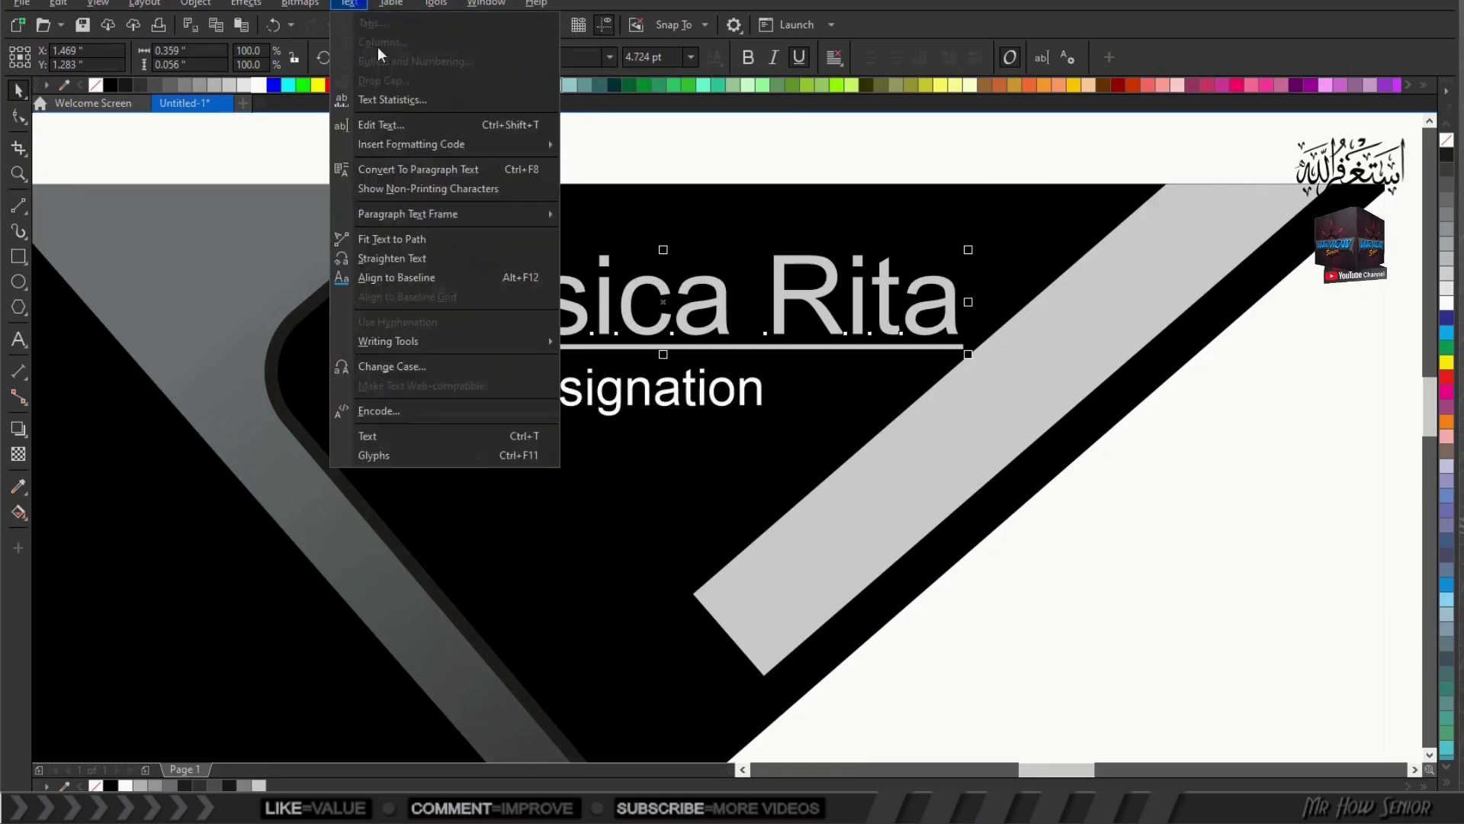
click(404, 375)
click(656, 390)
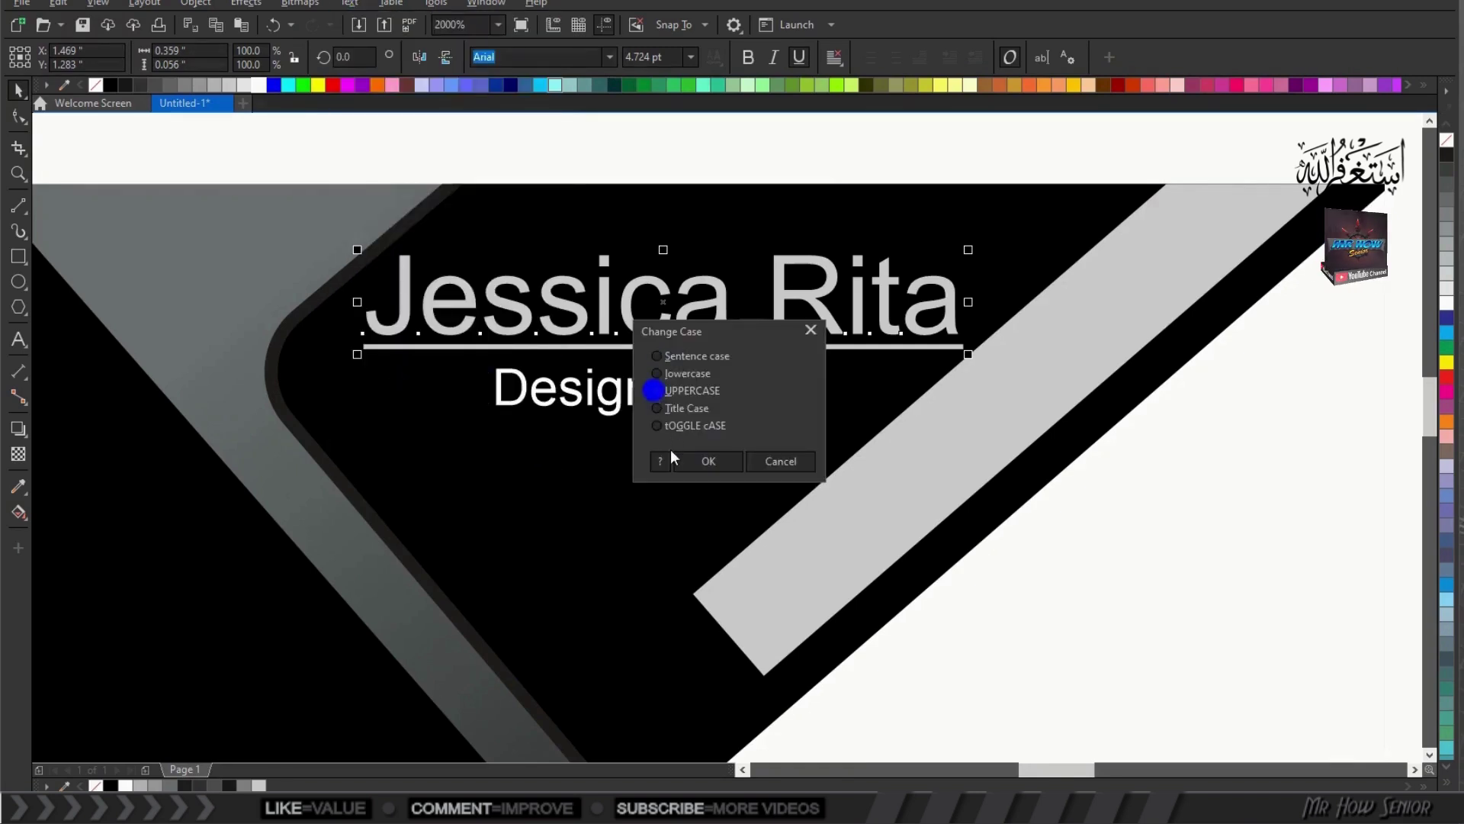
click(699, 462)
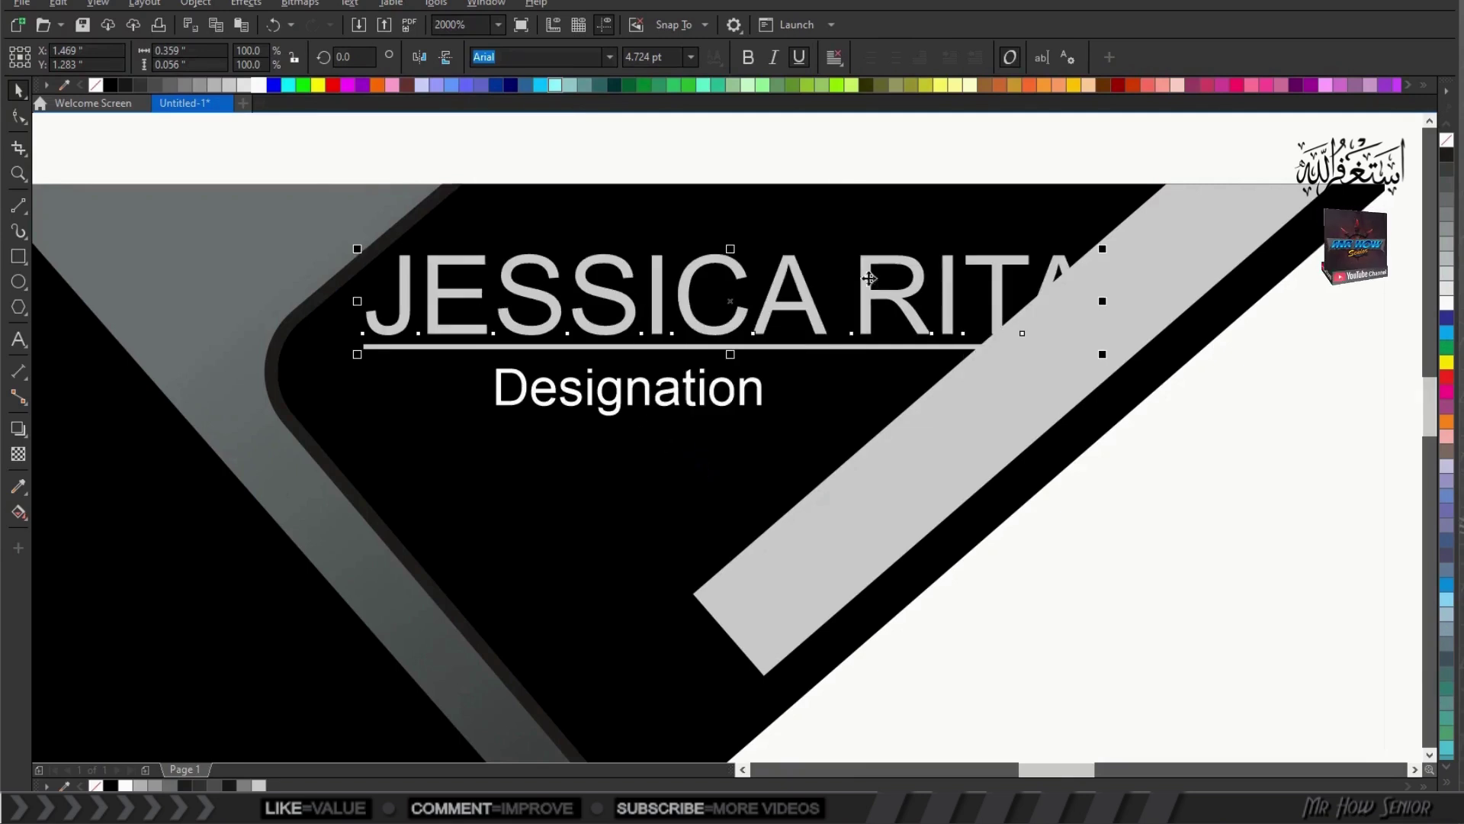
drag(1102, 302, 968, 304)
drag(663, 247, 660, 296)
Step: Convert "Designation" to uppercase, resize it to about 0.157 by 0.017 inches and center it under the underlined name
click(621, 390)
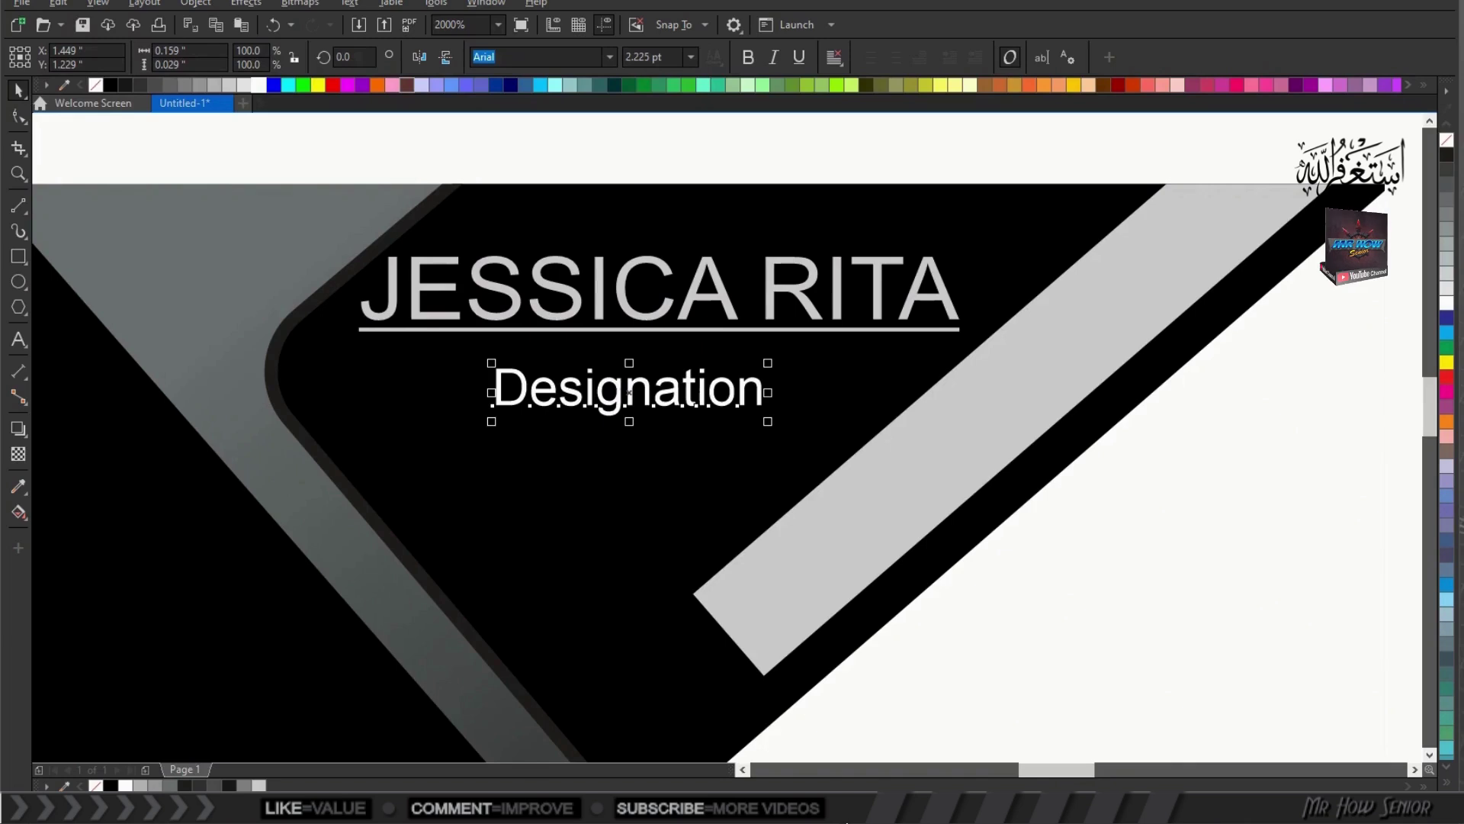
key(shift+F3)
scroll(717, 618, down, 6)
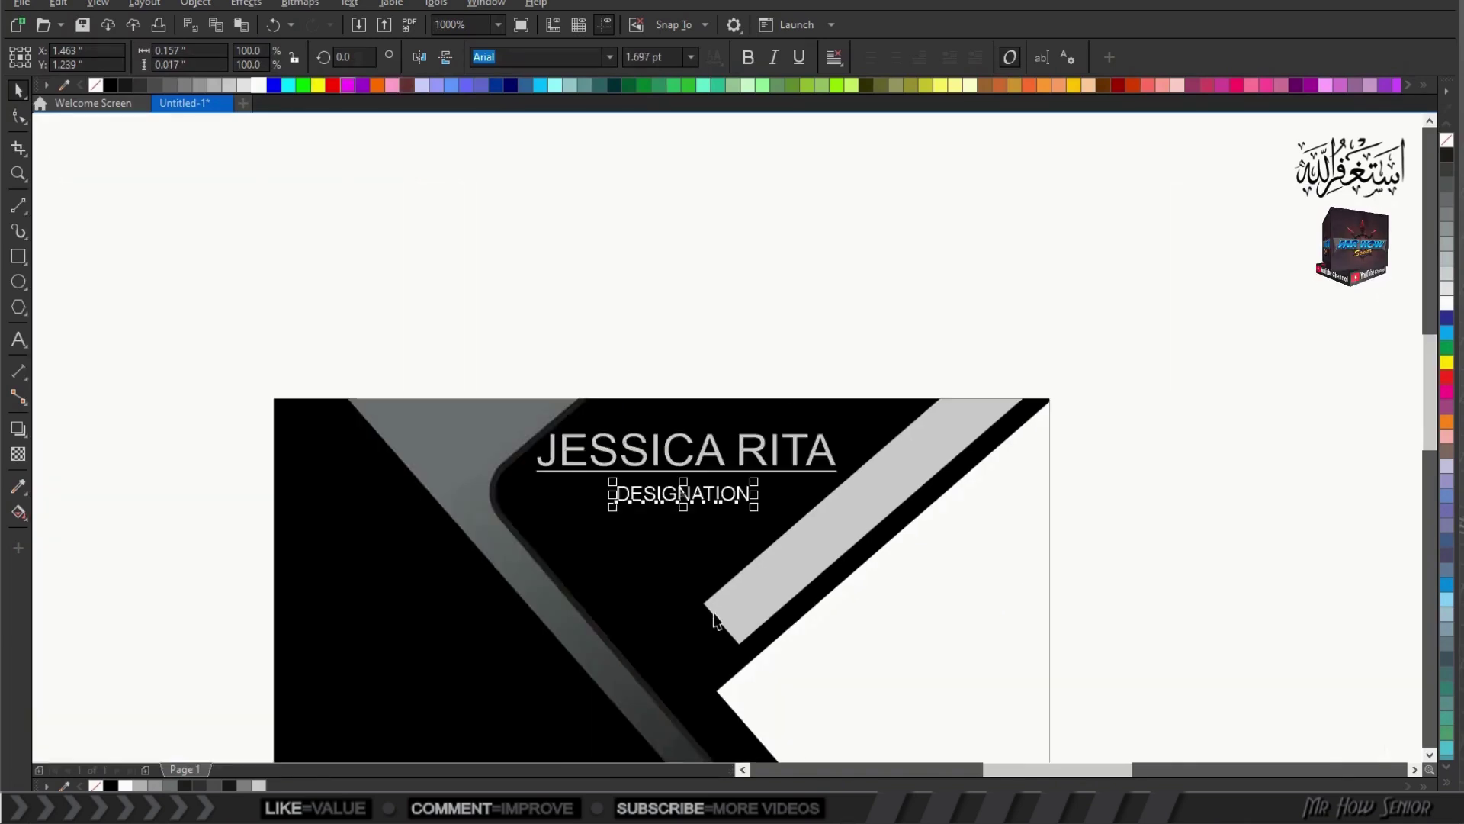
Step: Recolor the diagonal gradient band on the card from bluish gray to a neutral gray
scroll(746, 694, up, 2)
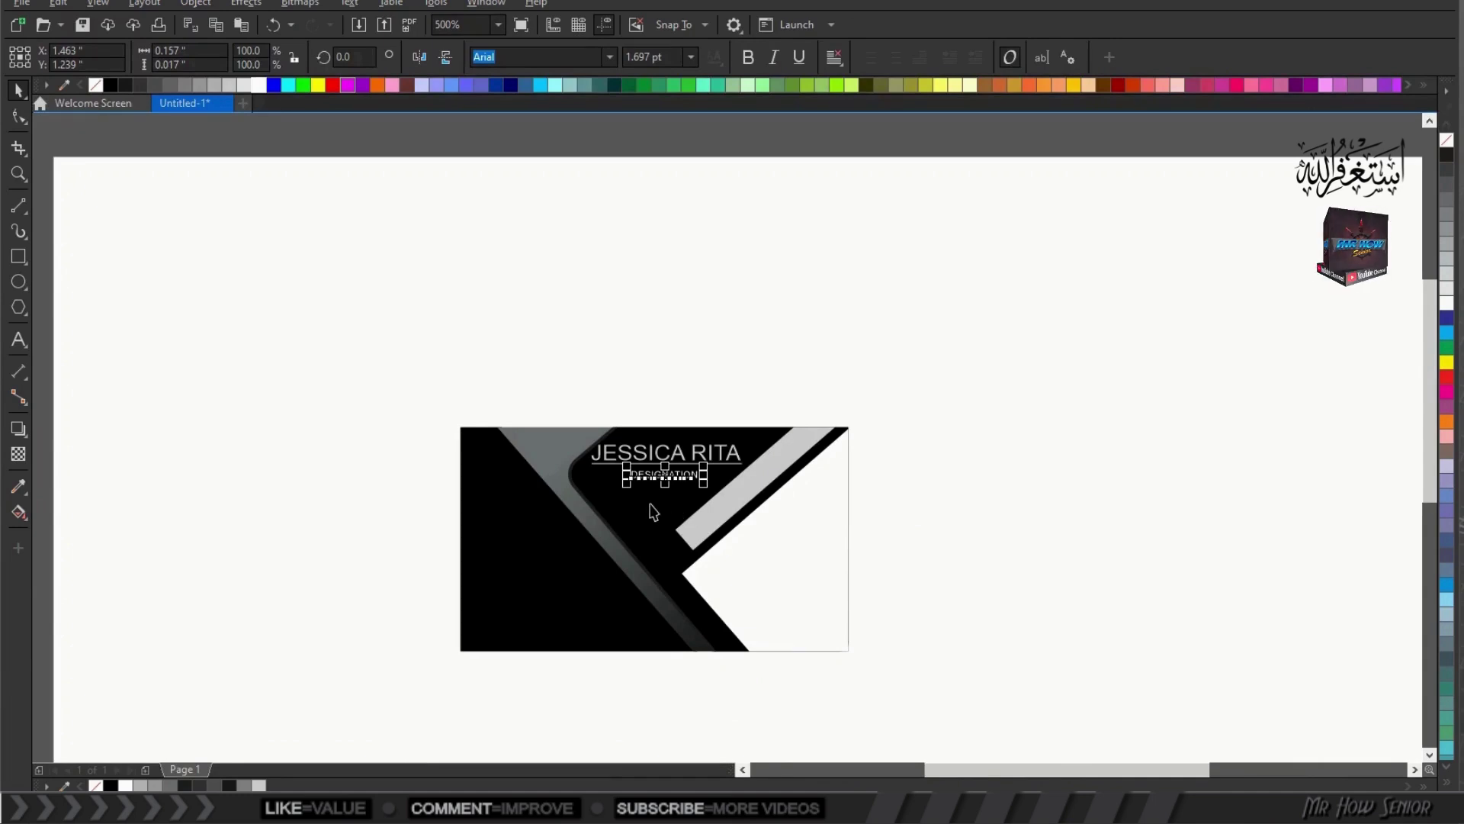
click(557, 516)
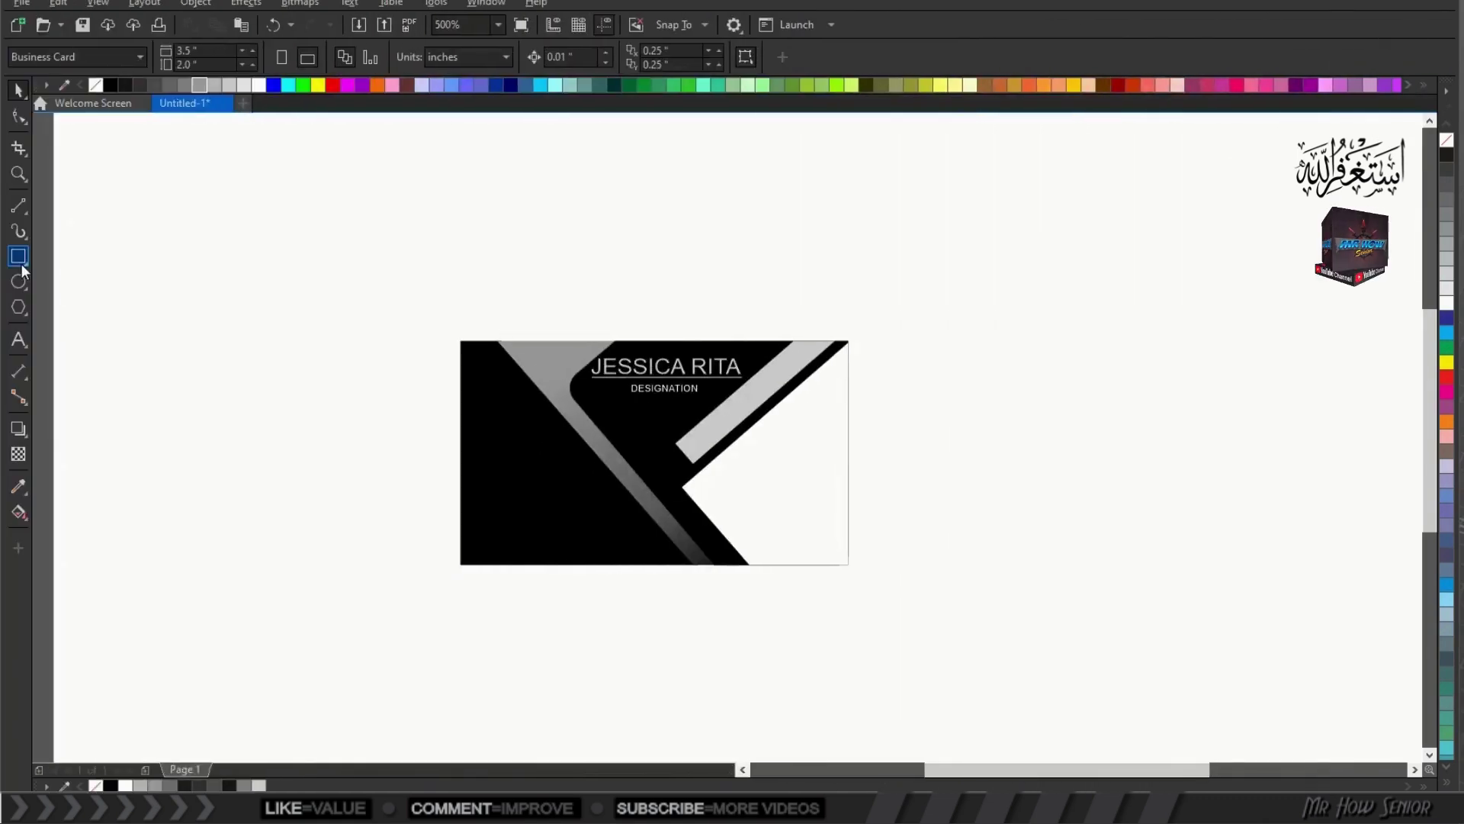
Step: Draw a rectangle about 0.148 by 0.142 inches to the right of the card and round its corners to about 0.031 inches
click(18, 257)
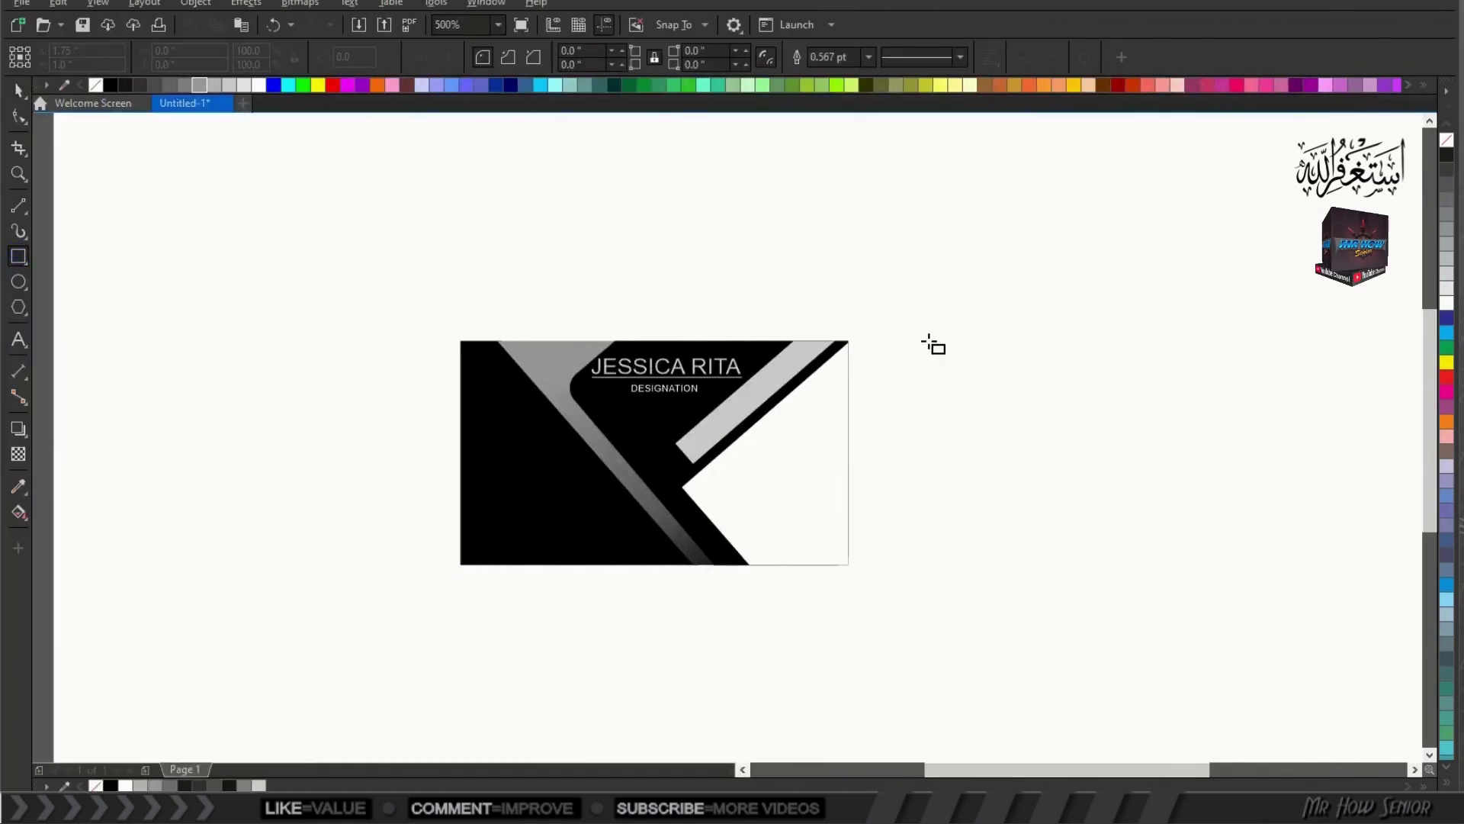
drag(927, 340, 989, 399)
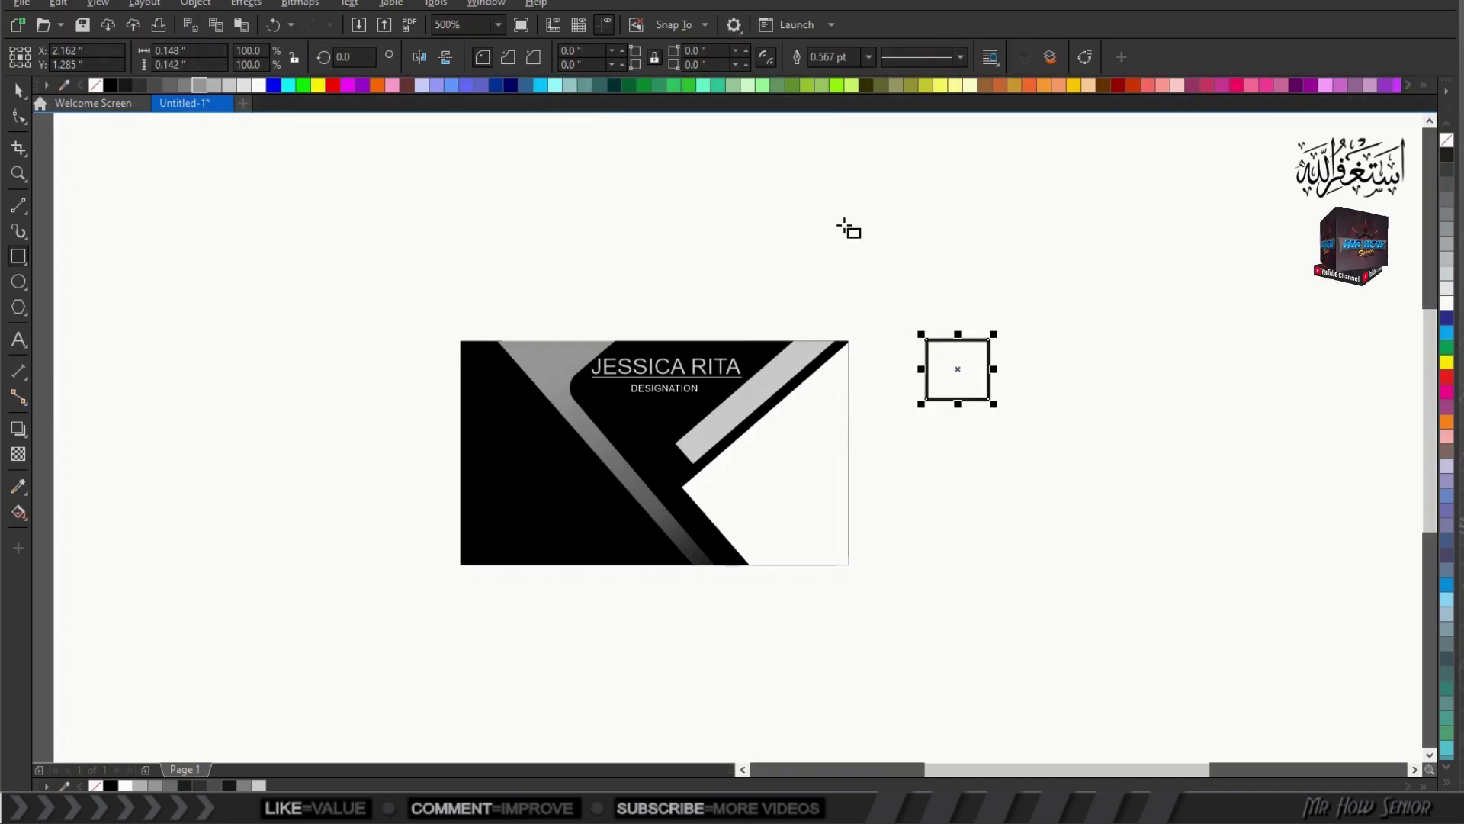
key(F10)
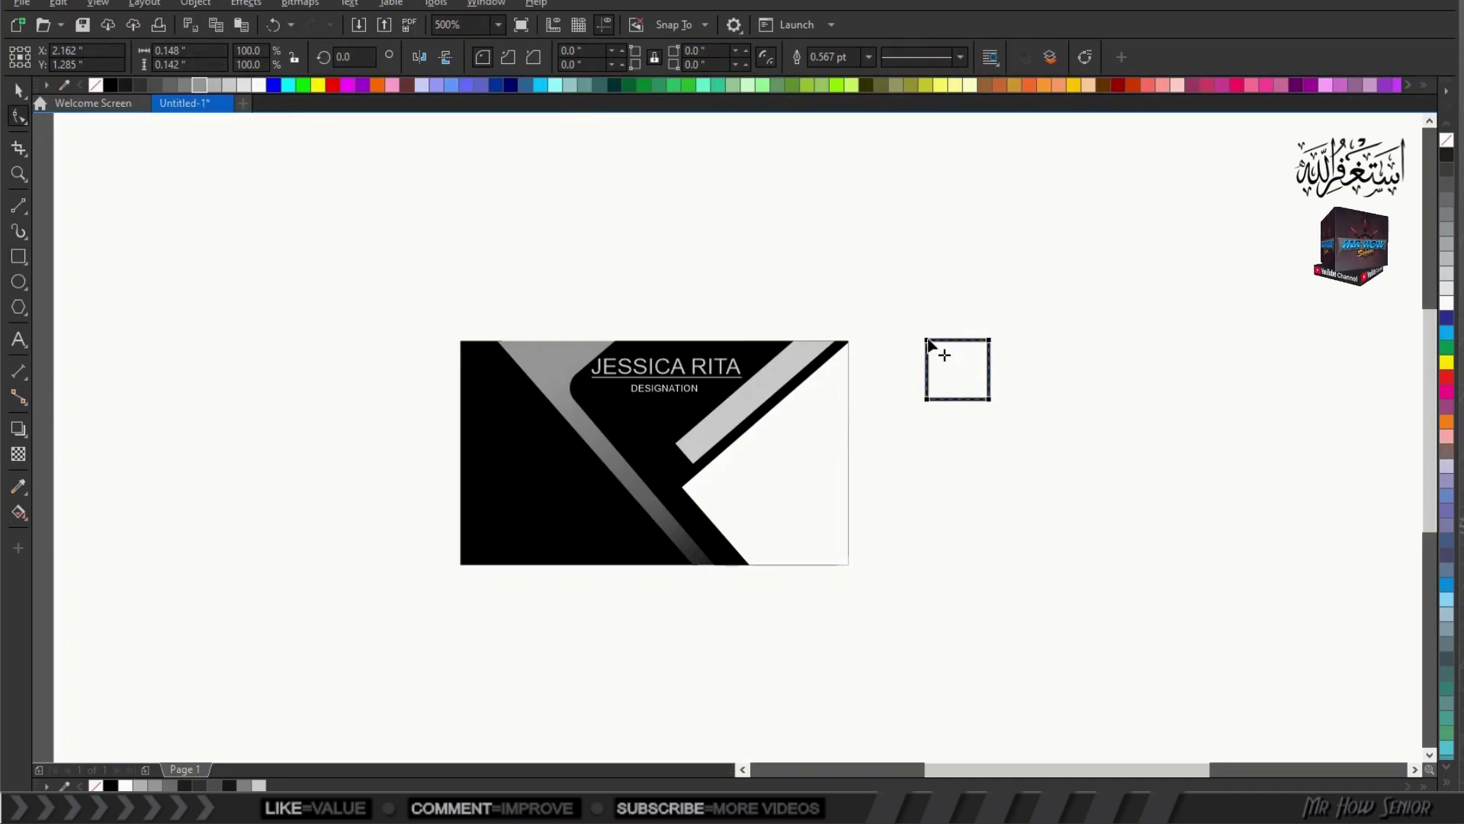
drag(929, 343, 942, 345)
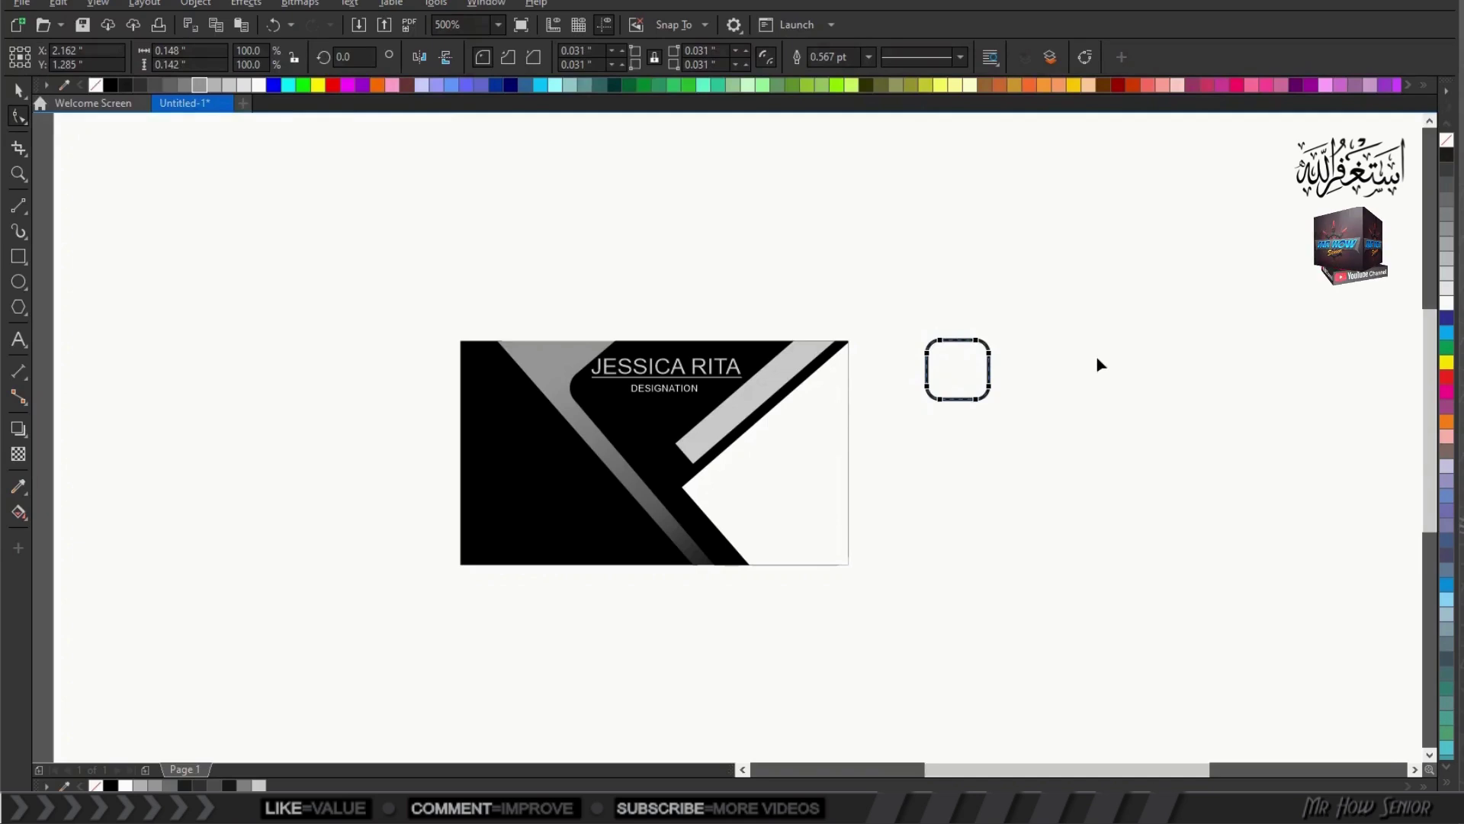
Step: Duplicate the rounded square sideways, then duplicate the pair downward to form a two-by-two grid beside the card
click(227, 26)
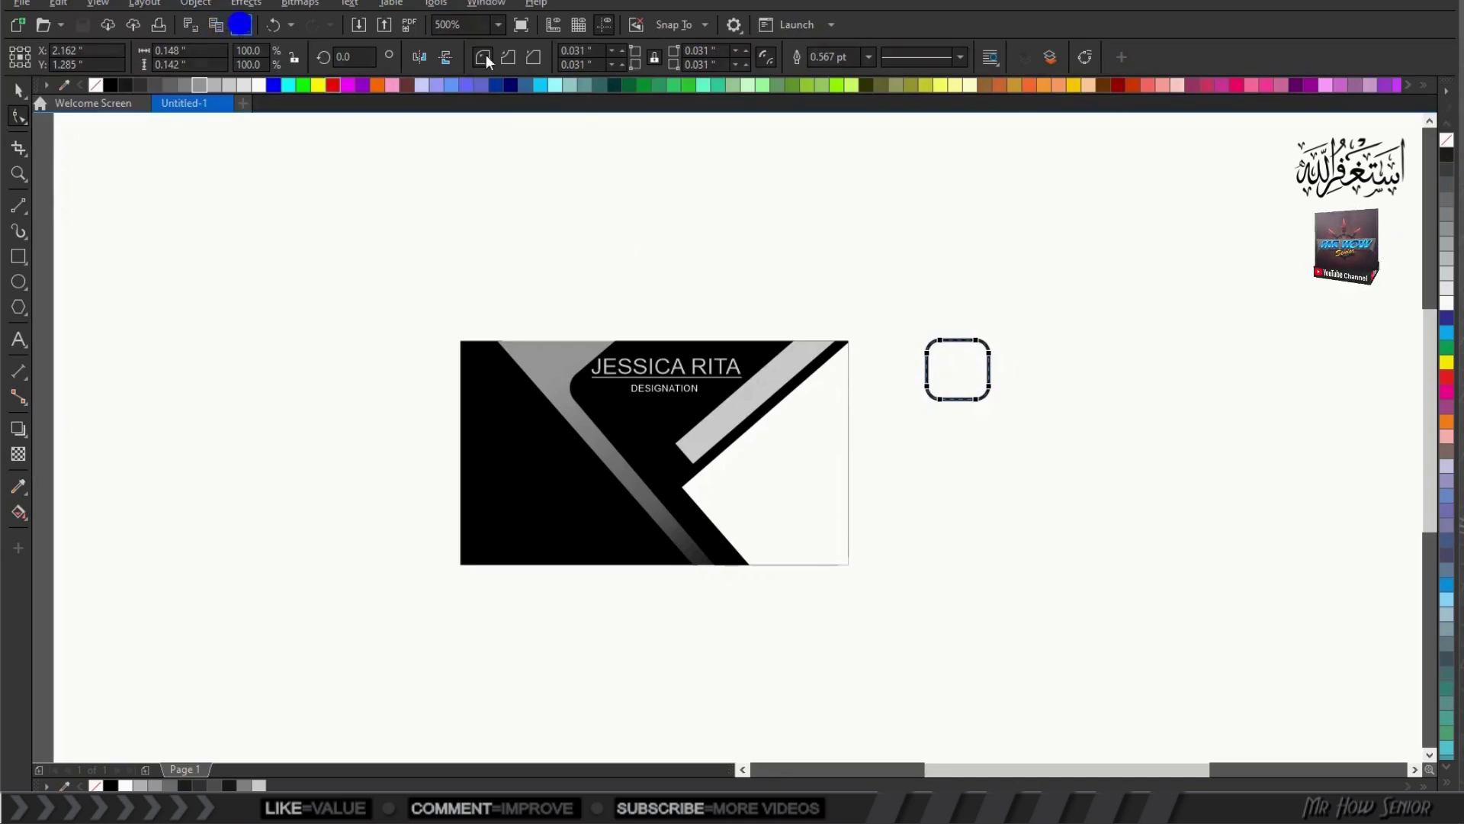
click(18, 90)
ctrl+click(960, 373)
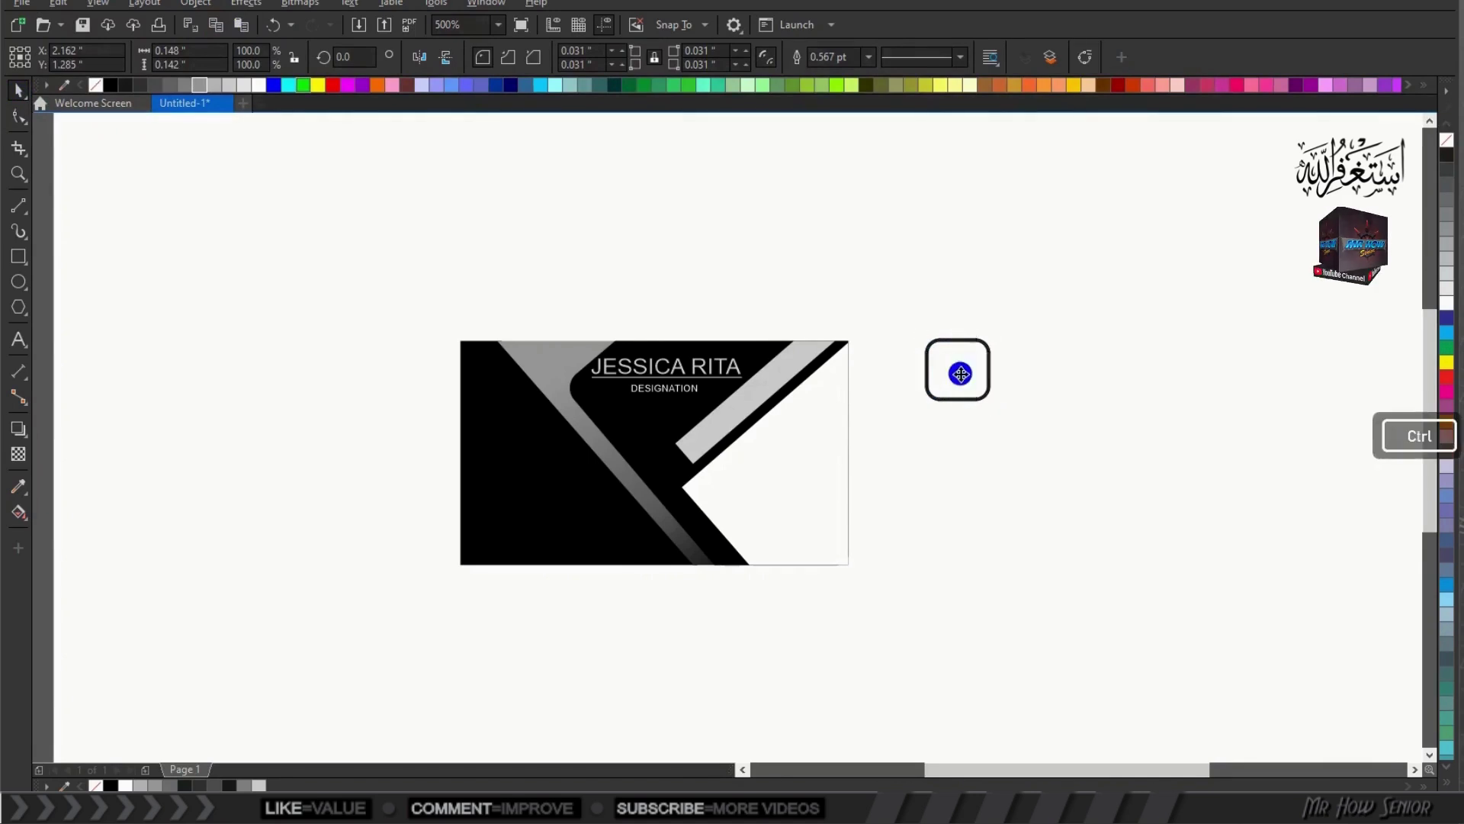
drag(960, 373, 1029, 370)
drag(1136, 287, 877, 477)
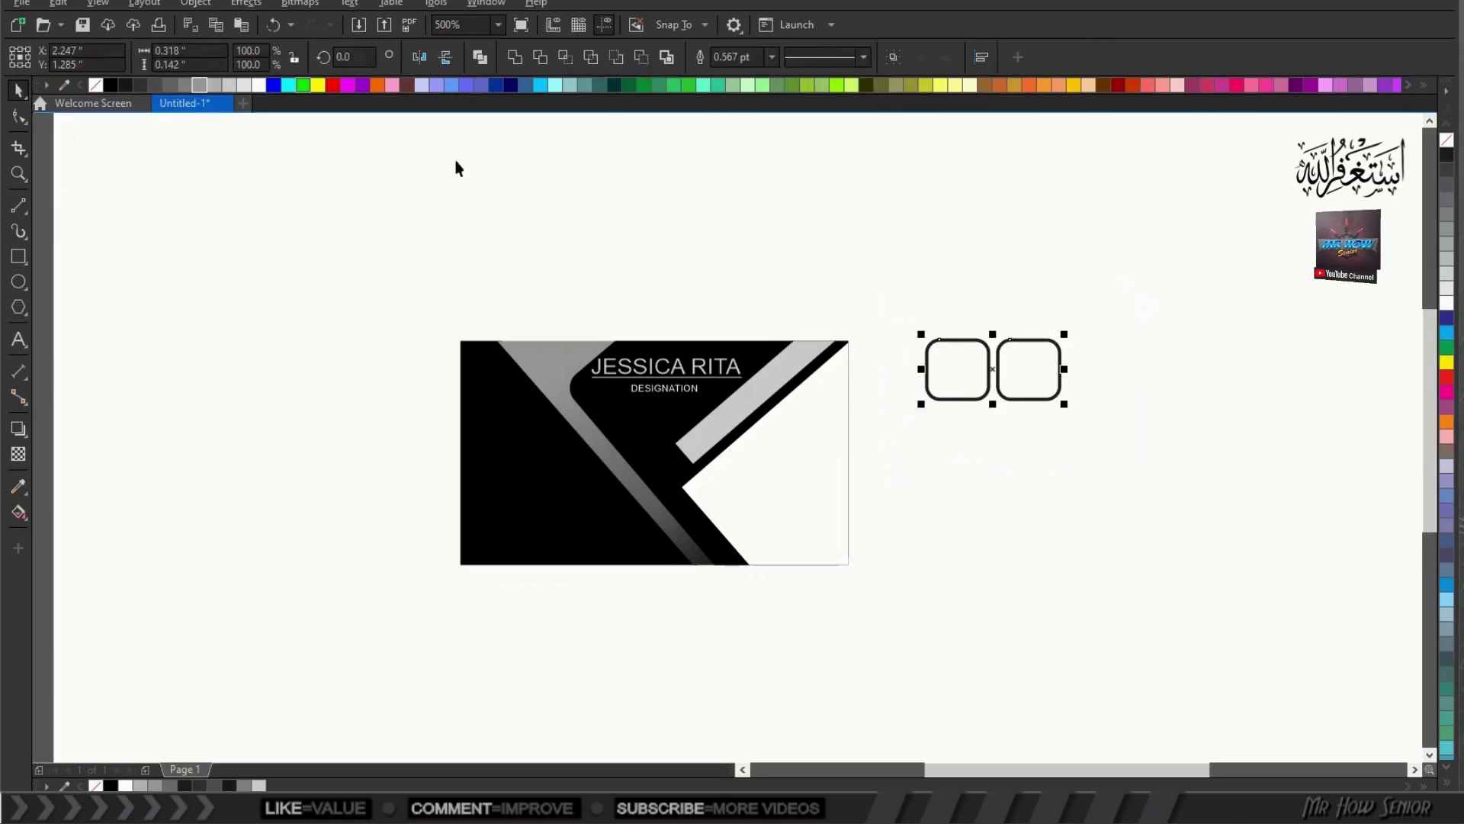
click(236, 28)
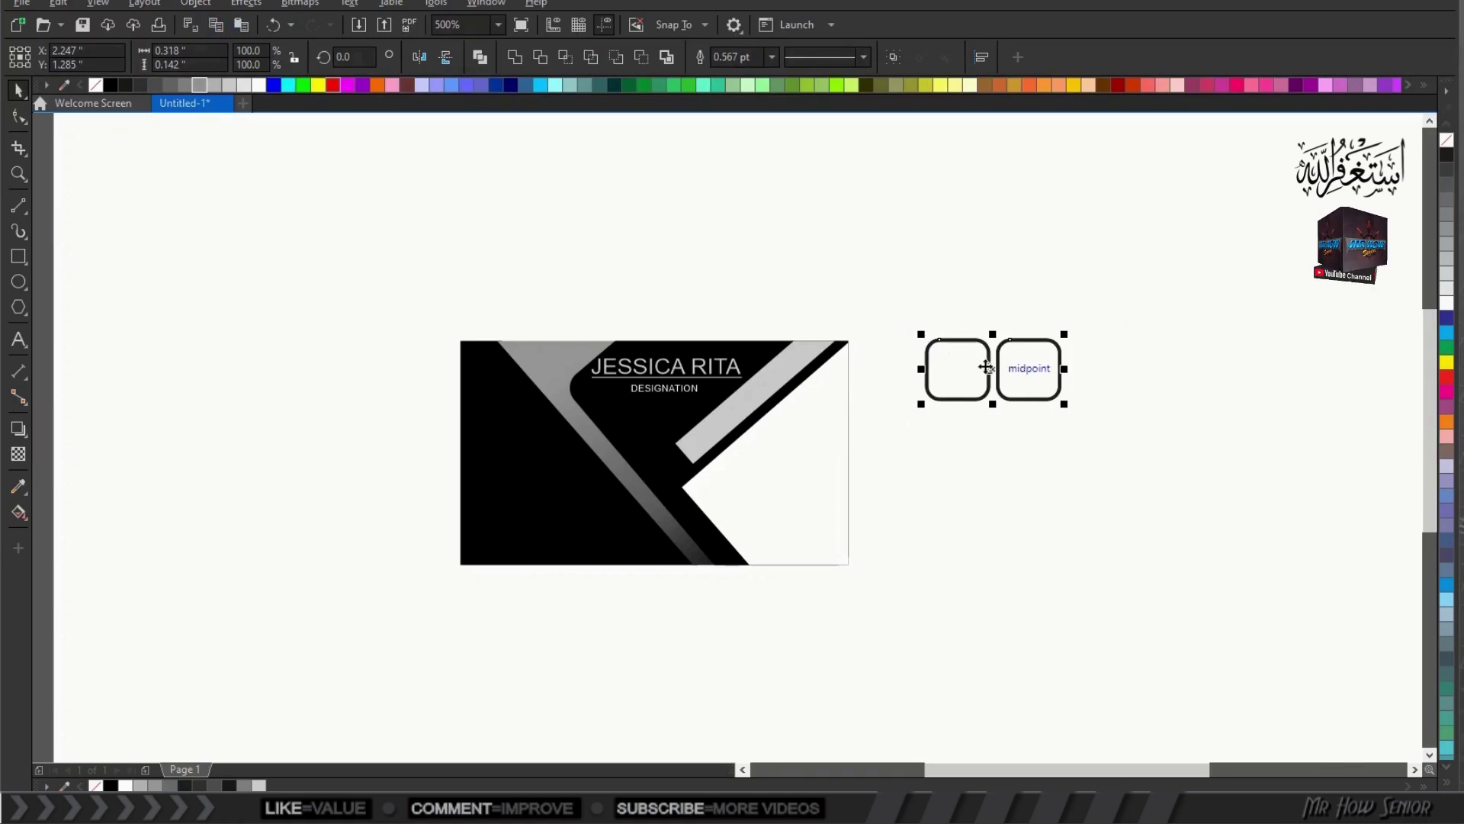
drag(989, 369, 994, 437)
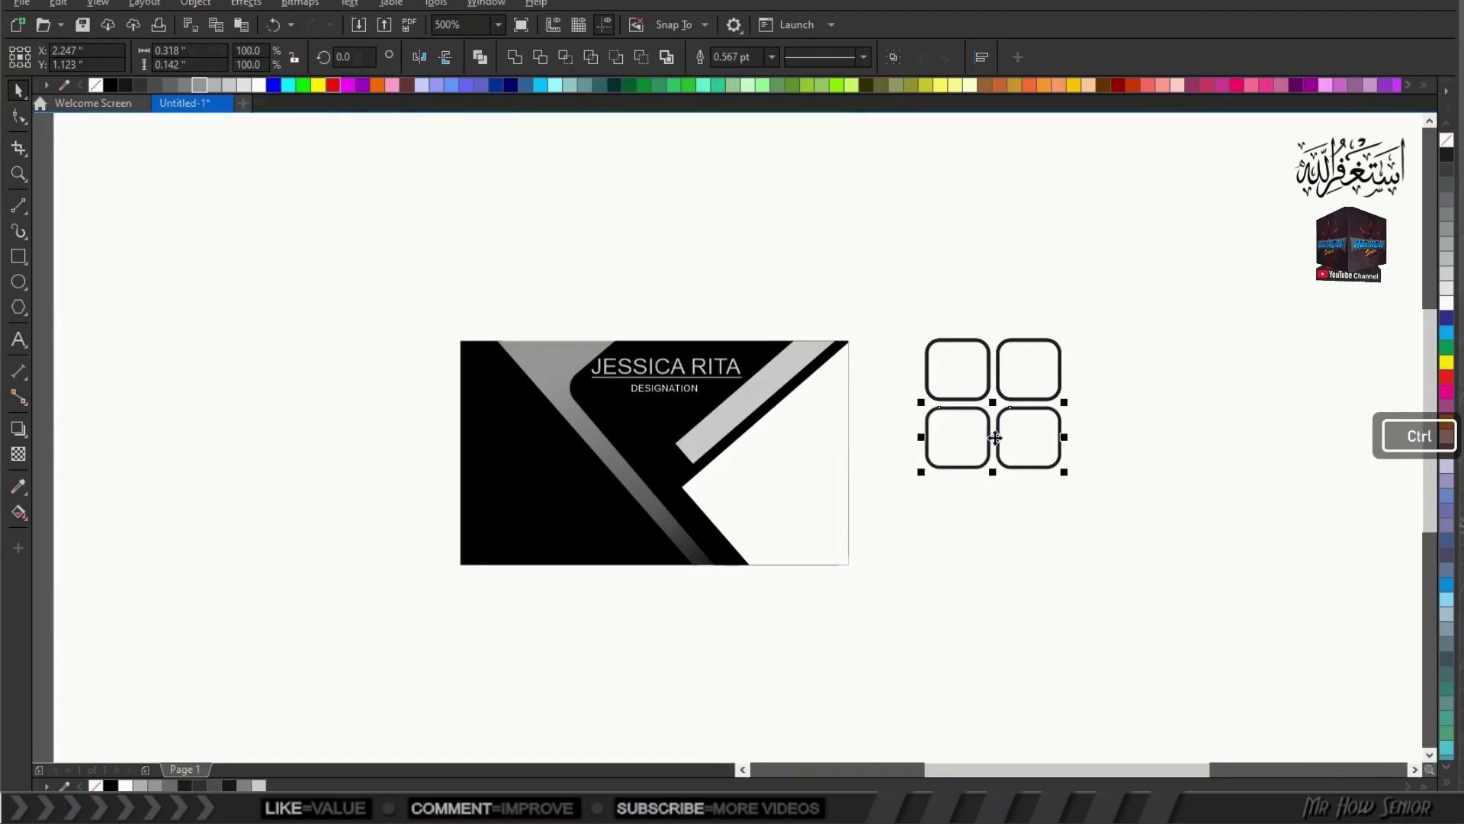
click(1151, 409)
Step: Fill the grid's upper-right square with medium gray and its lower-left square with white
click(1034, 377)
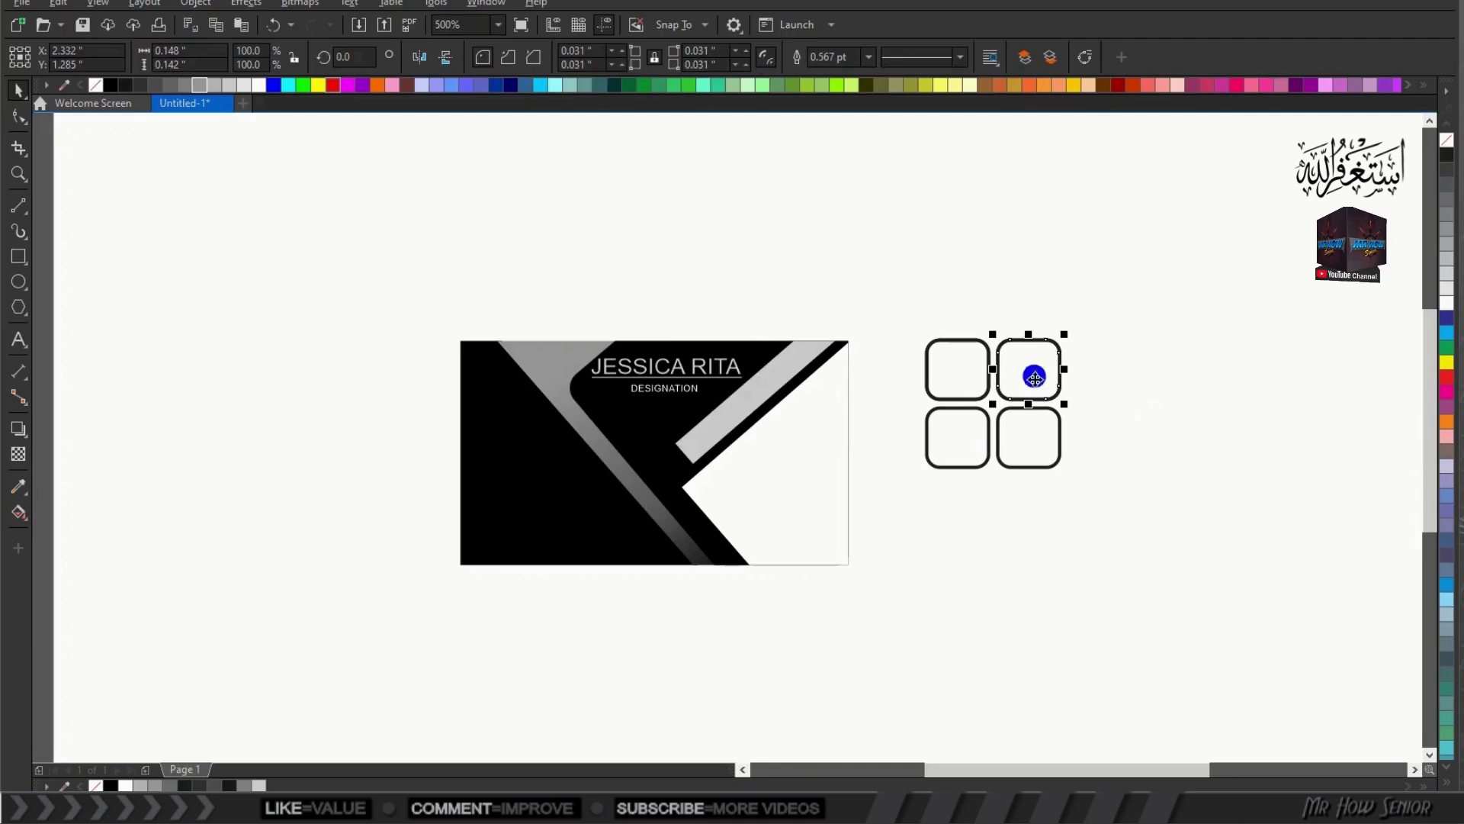
click(181, 86)
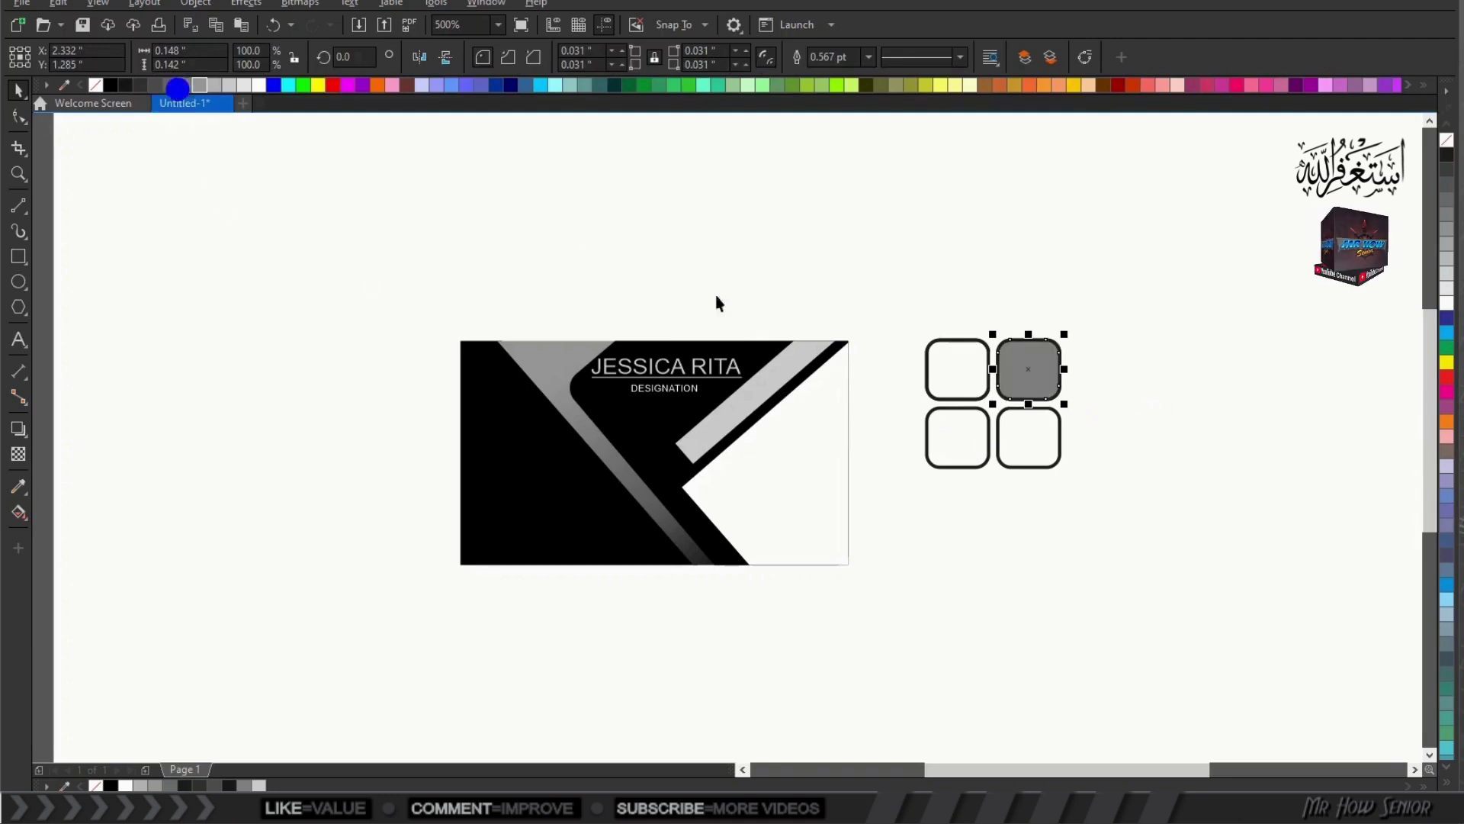
click(938, 426)
click(253, 85)
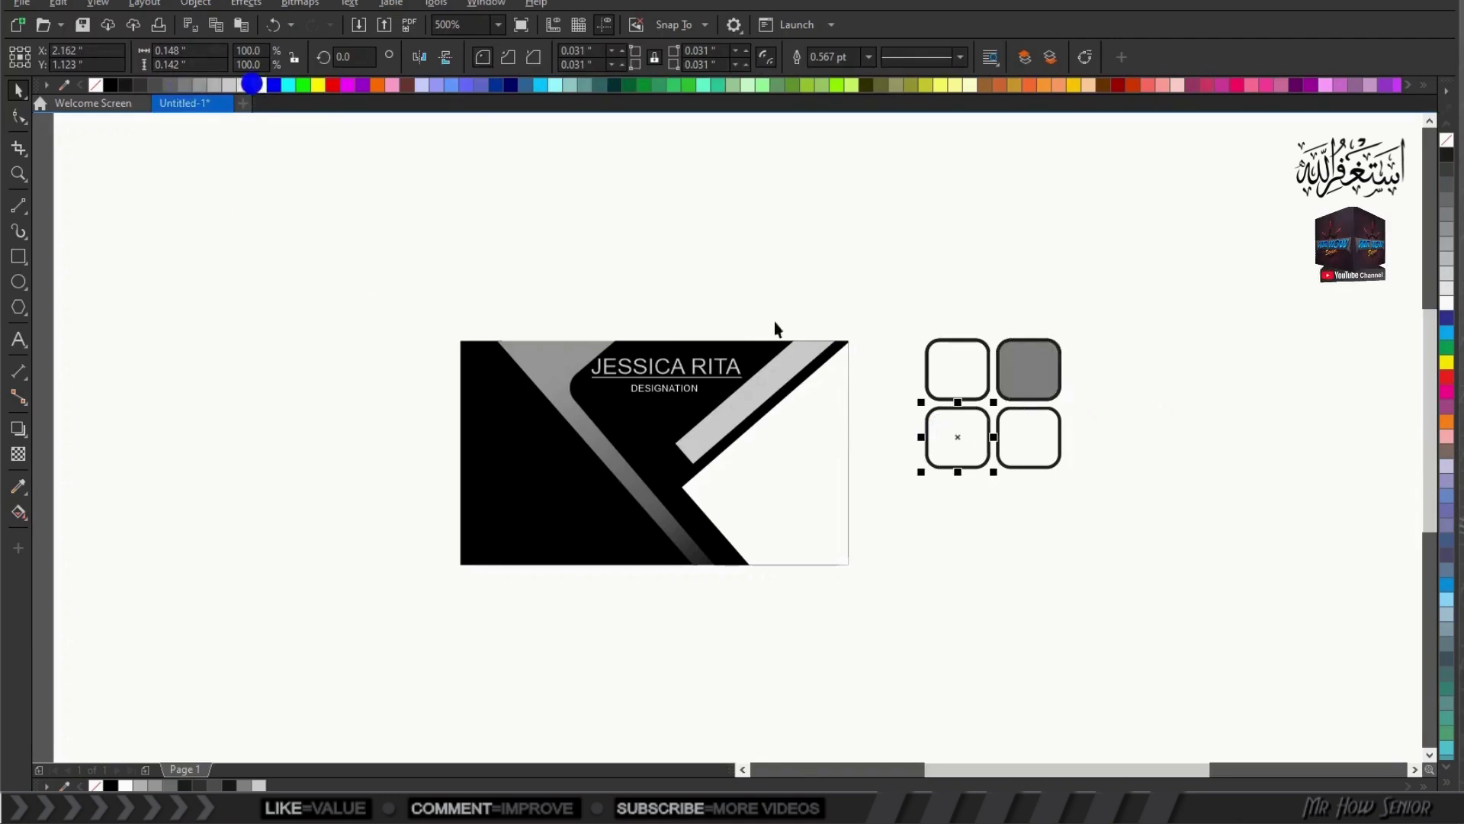
Step: Rotate all four rounded squares together to about 318.7 degrees so they form a diamond arrangement
drag(900, 308, 1096, 501)
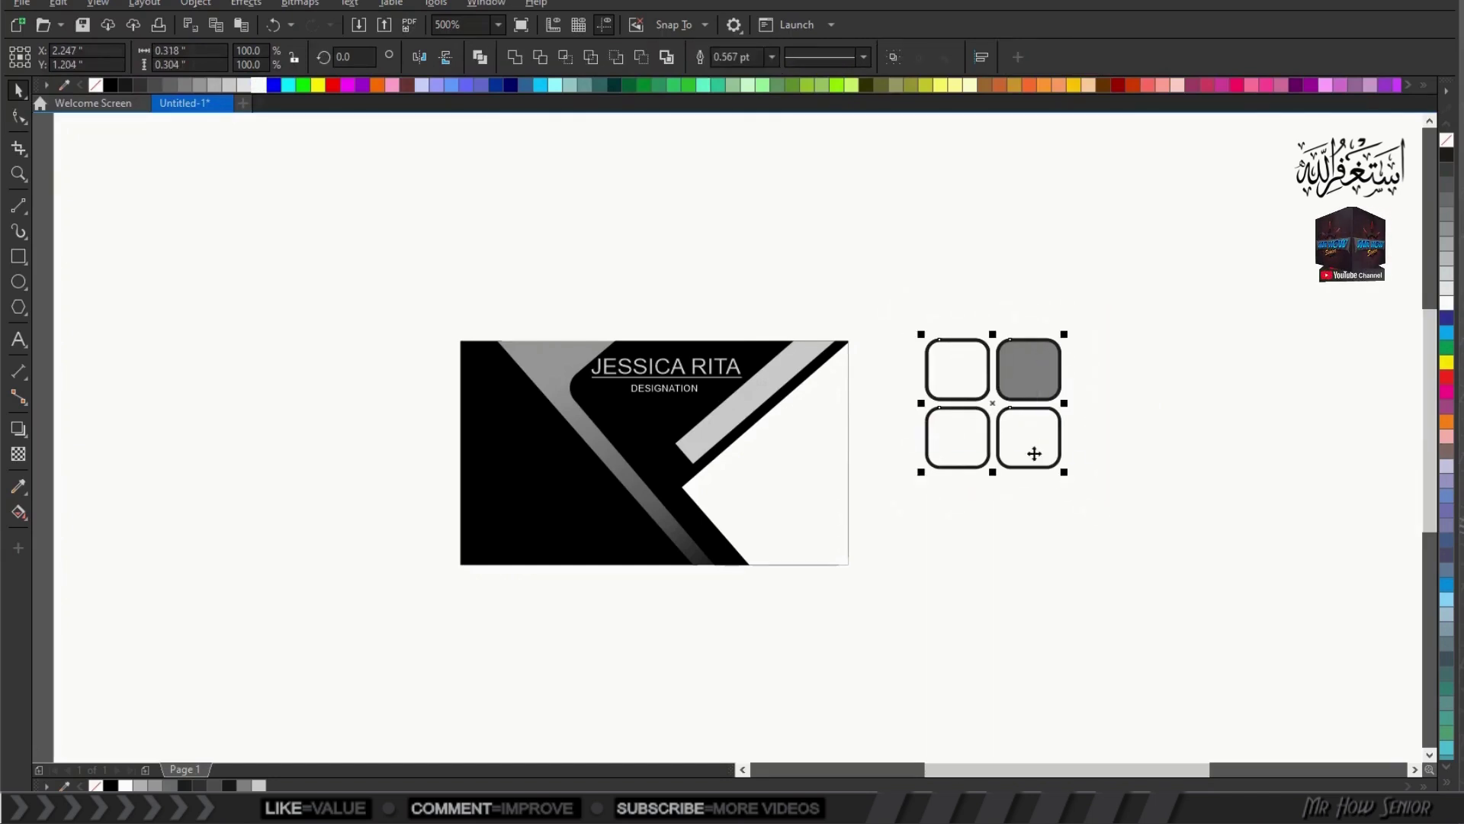
click(992, 407)
drag(1064, 334, 1116, 521)
click(1107, 389)
key(ctrl)
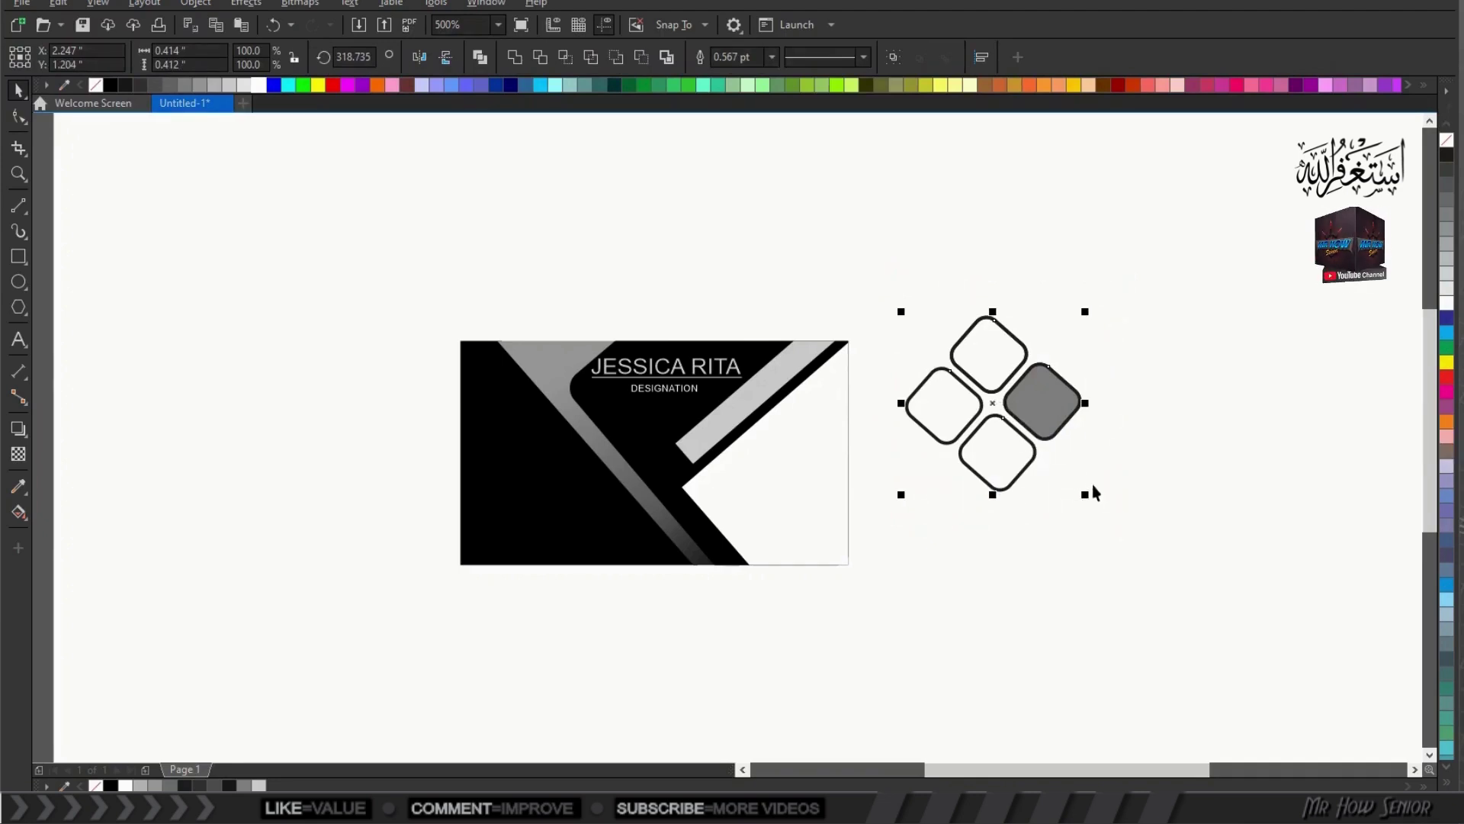
Step: Shrink the four-square logo to about 0.127 by 0.126 inches and place it in the card's black left area
drag(1085, 495, 509, 451)
scroll(438, 435, up, 2)
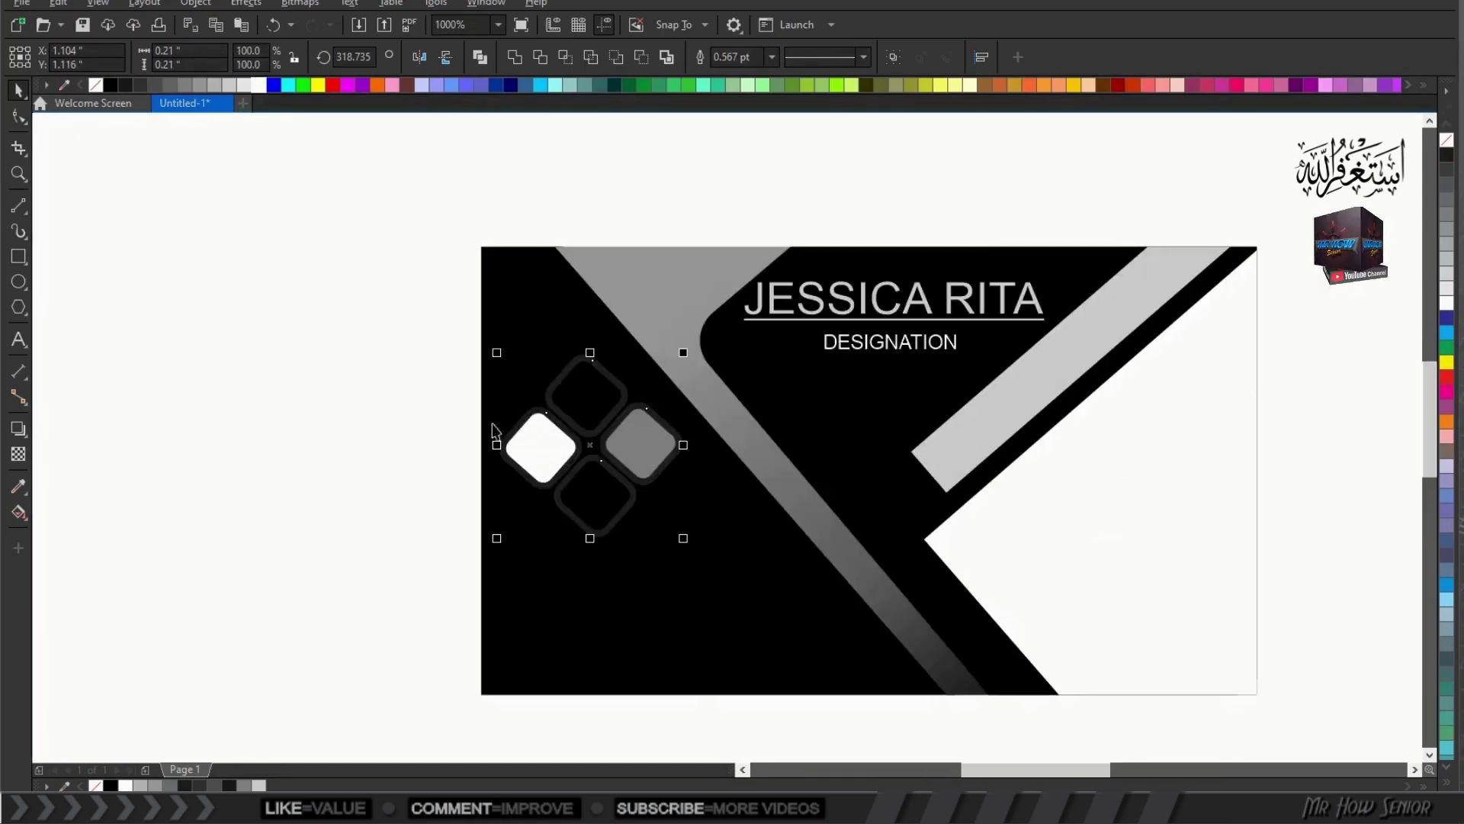
drag(688, 538, 618, 471)
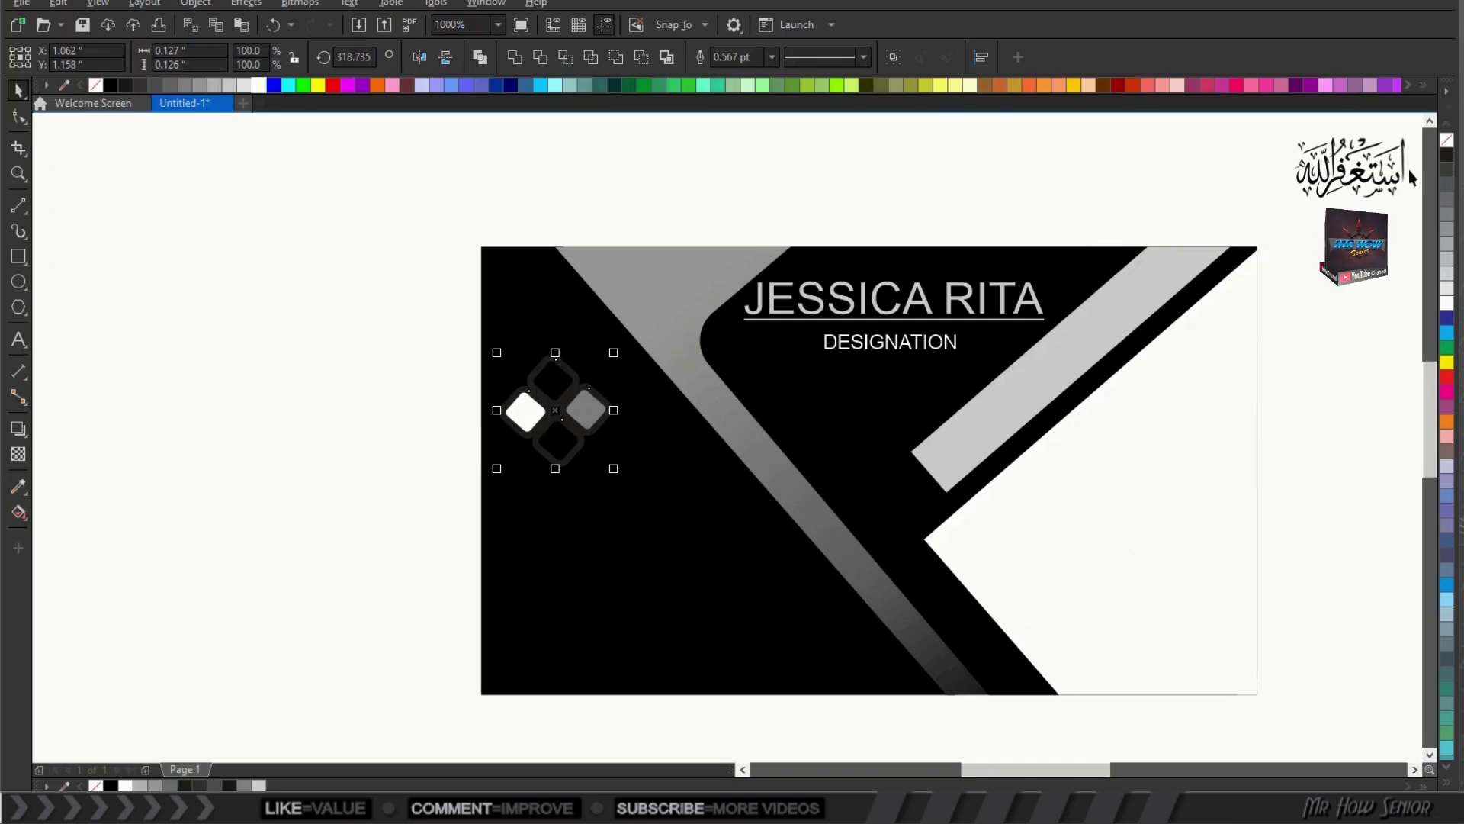
Step: Give the logo squares white Hairline outlines with rounded corners, placed behind the fill
right_click(259, 85)
click(279, 177)
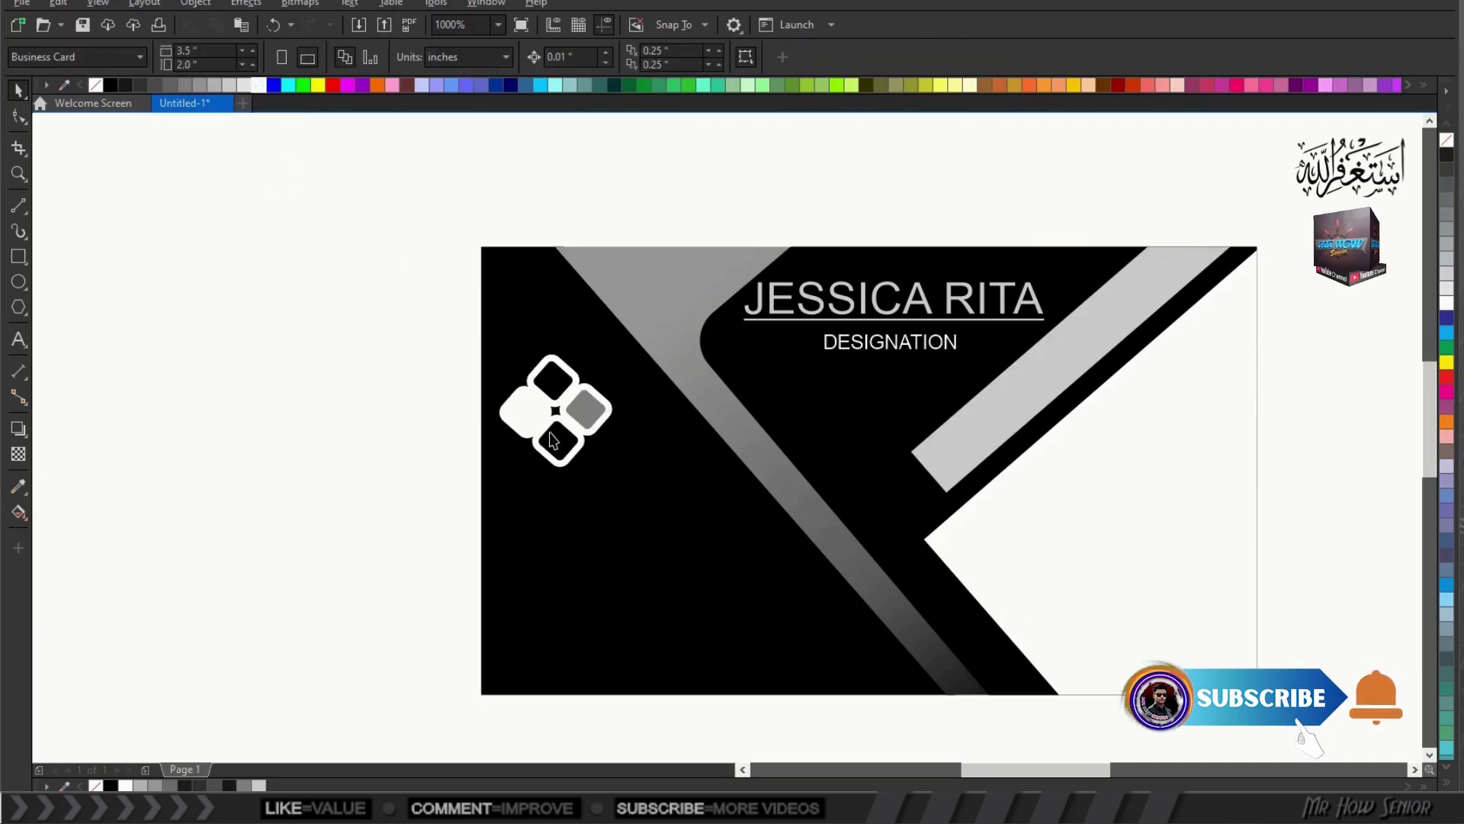
drag(435, 328, 691, 506)
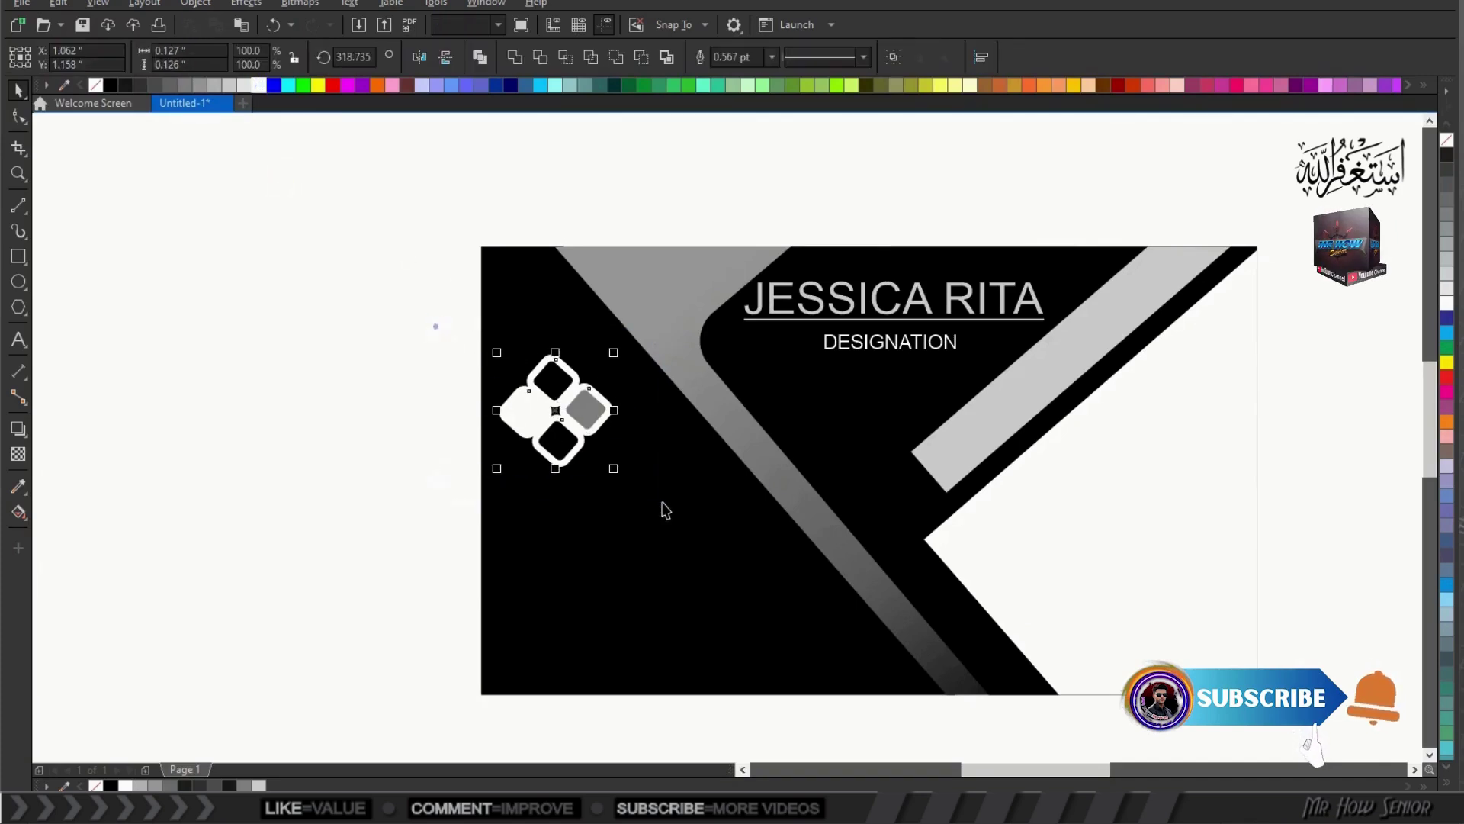
key(F12)
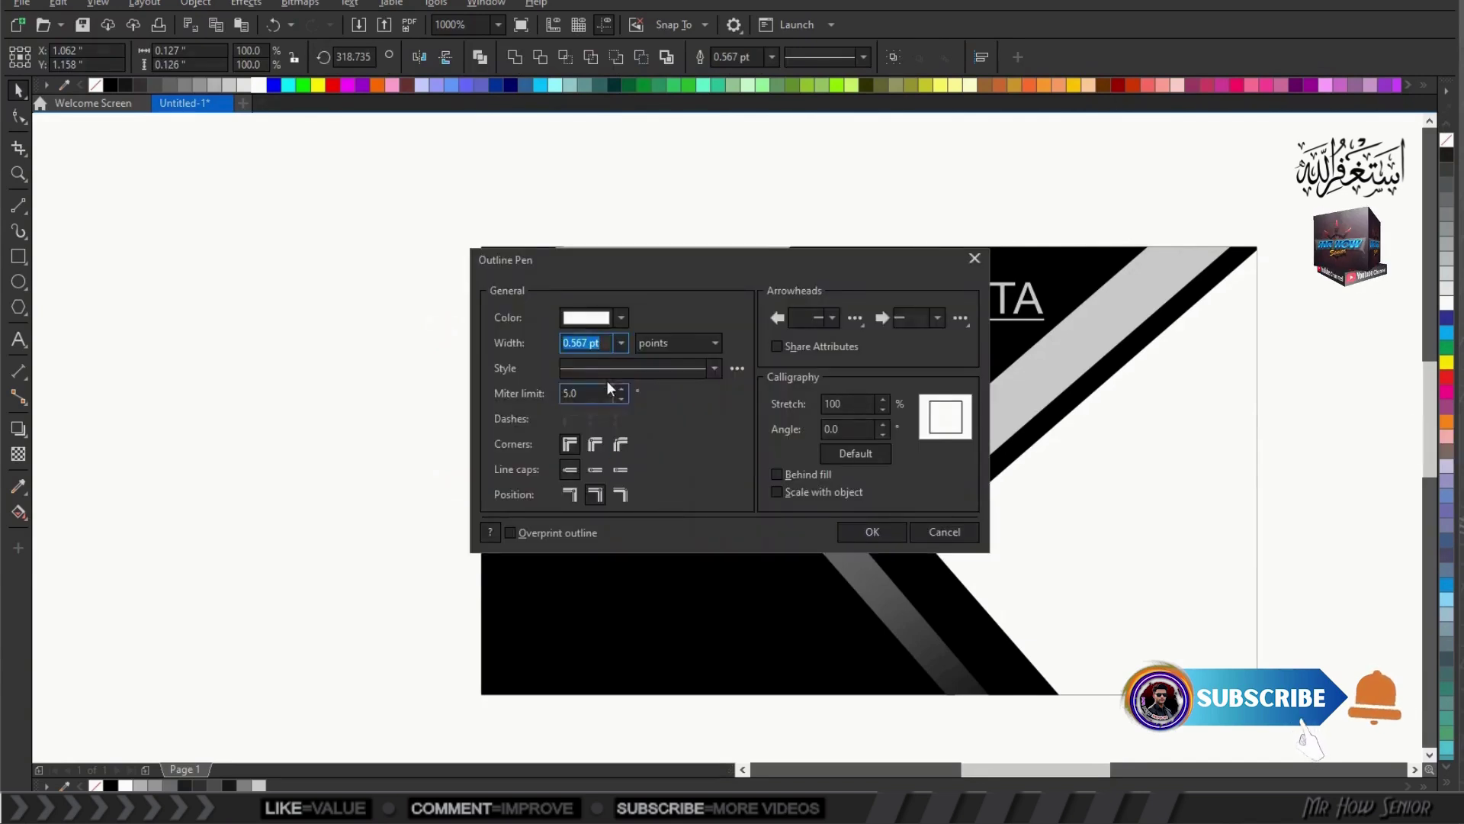
click(620, 344)
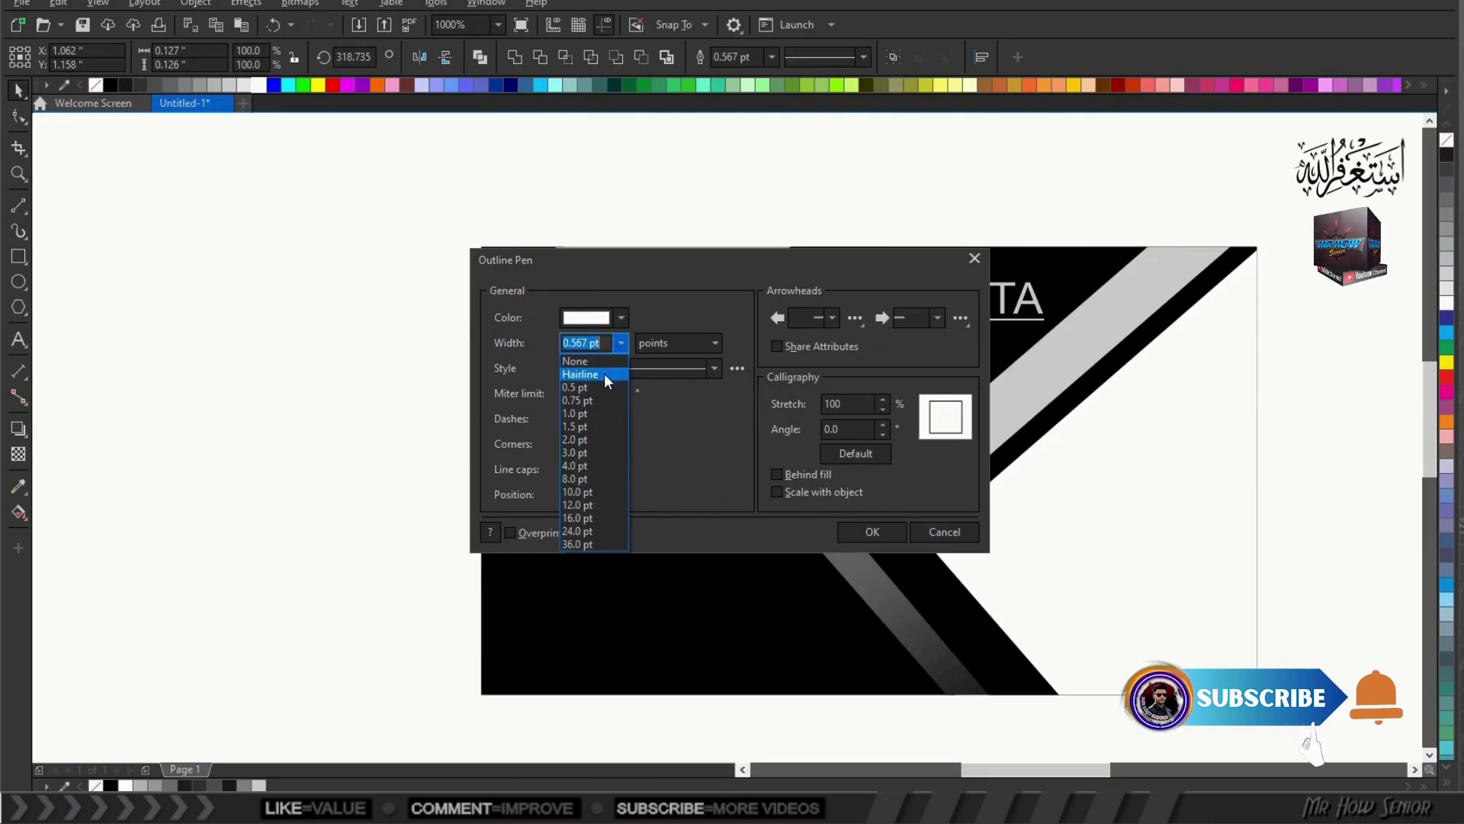
click(604, 375)
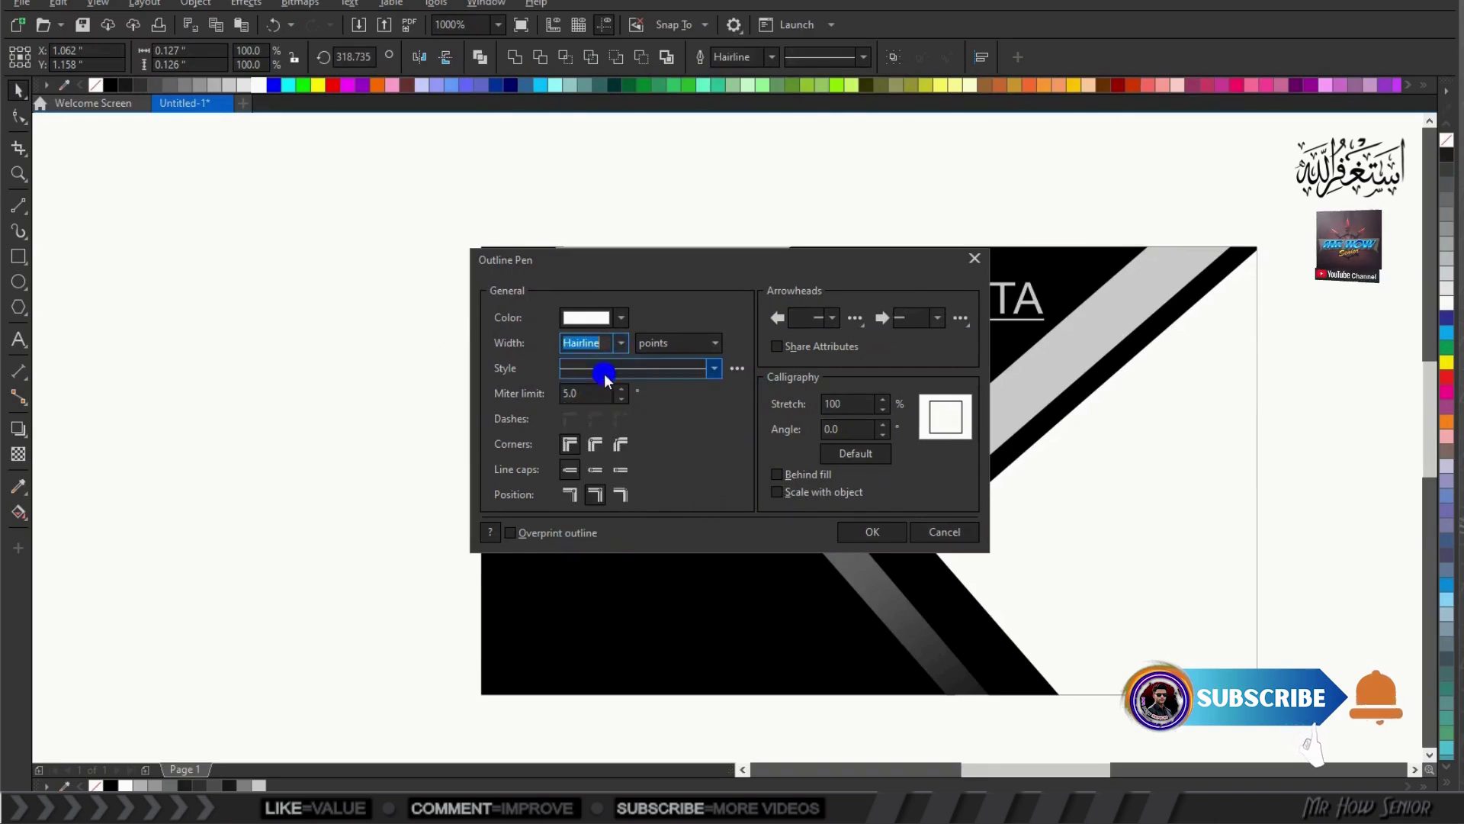
click(777, 474)
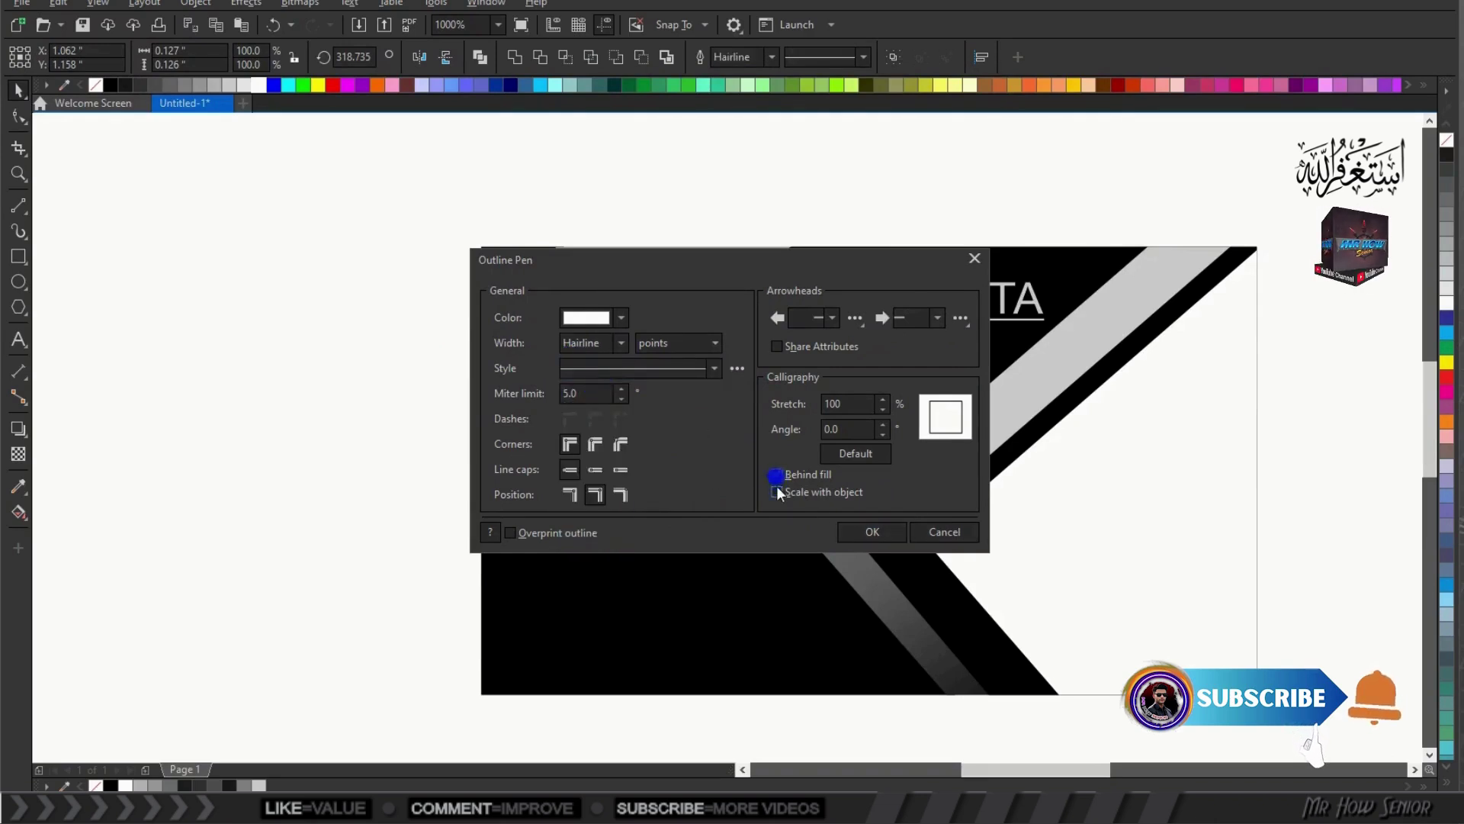
click(595, 444)
click(850, 530)
click(369, 489)
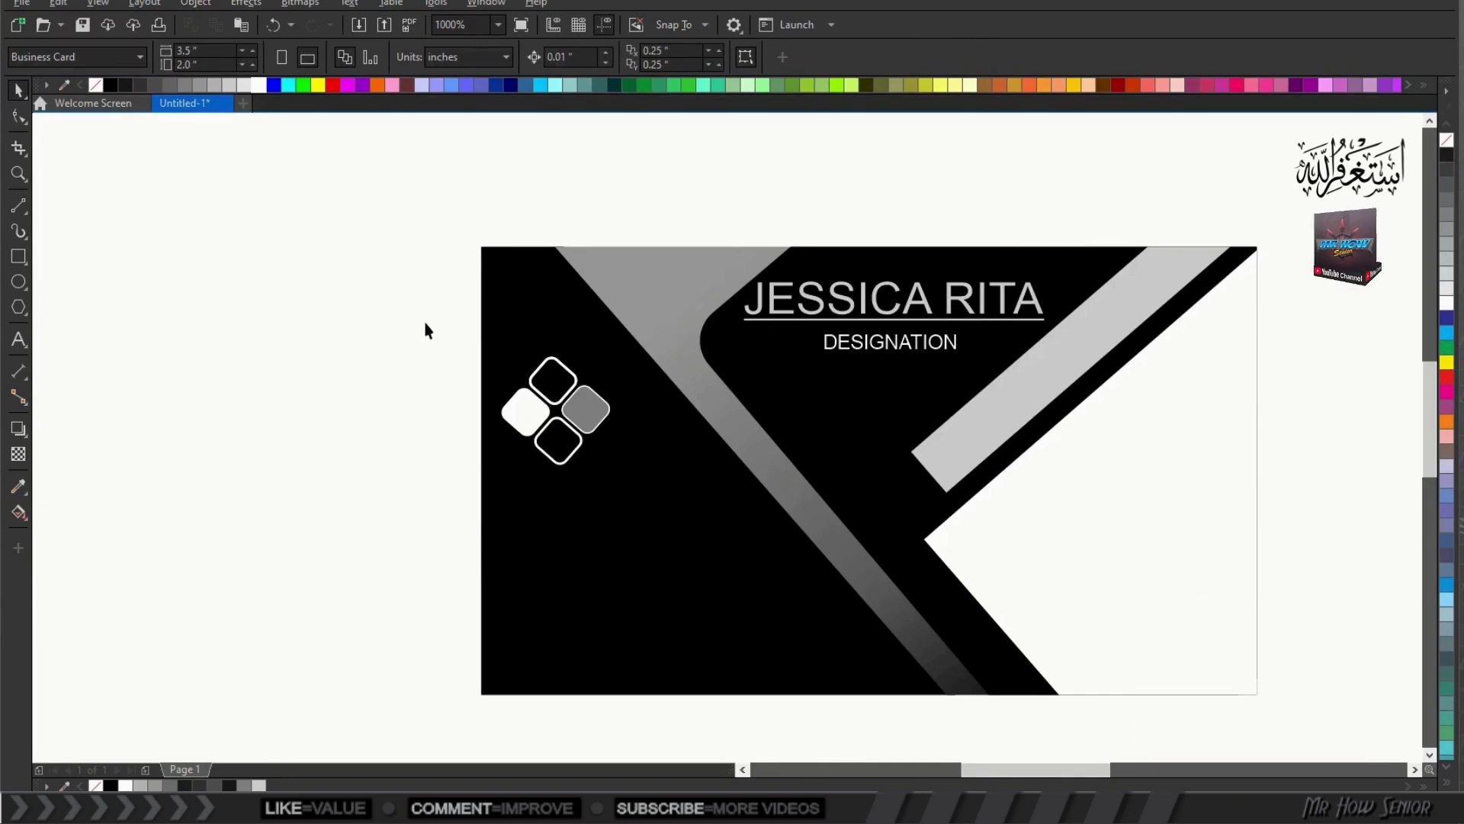
Step: Recolor the outlines of all four logo squares to gray
drag(425, 329, 678, 515)
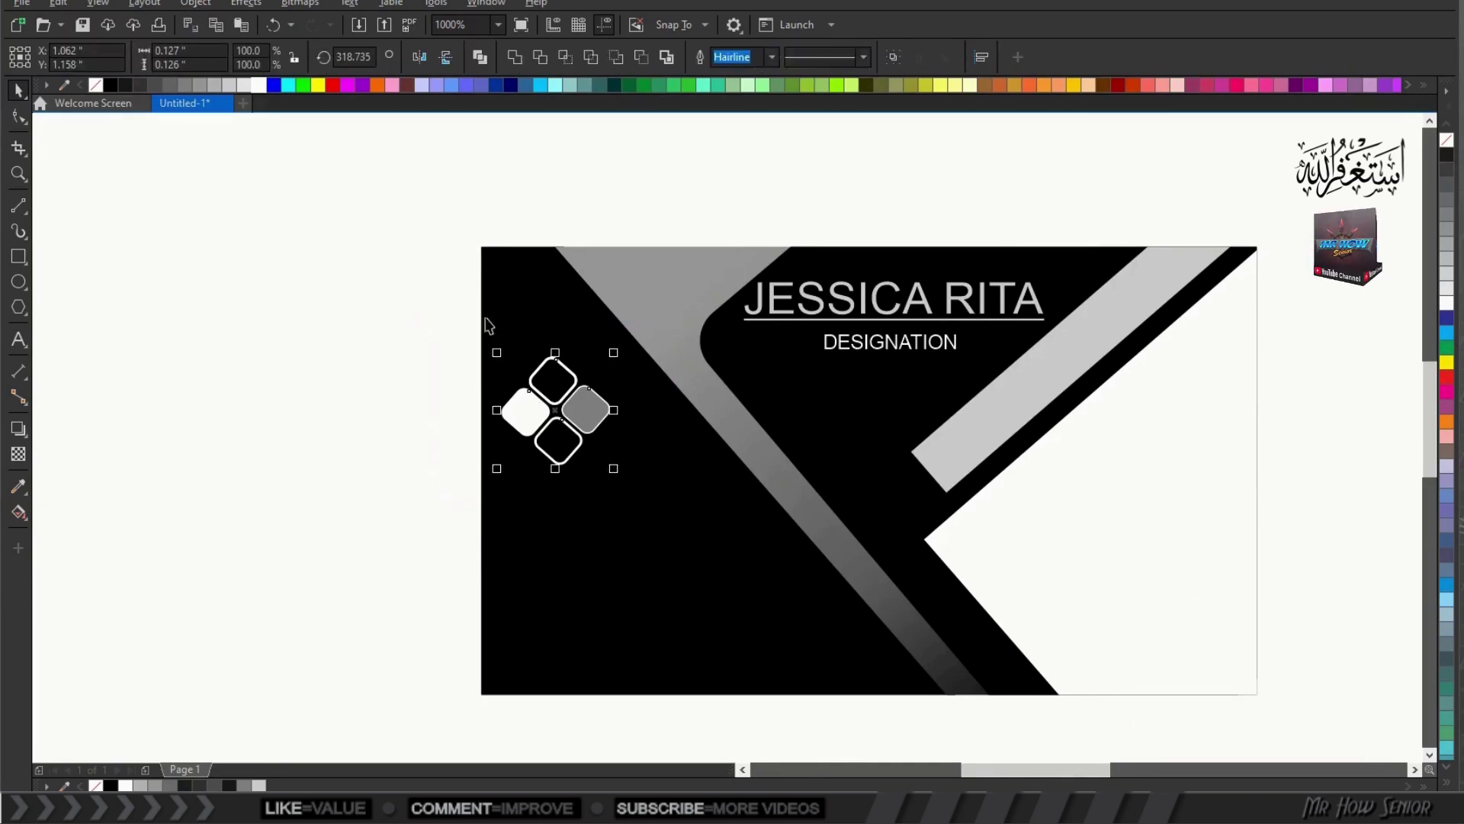
right_click(197, 90)
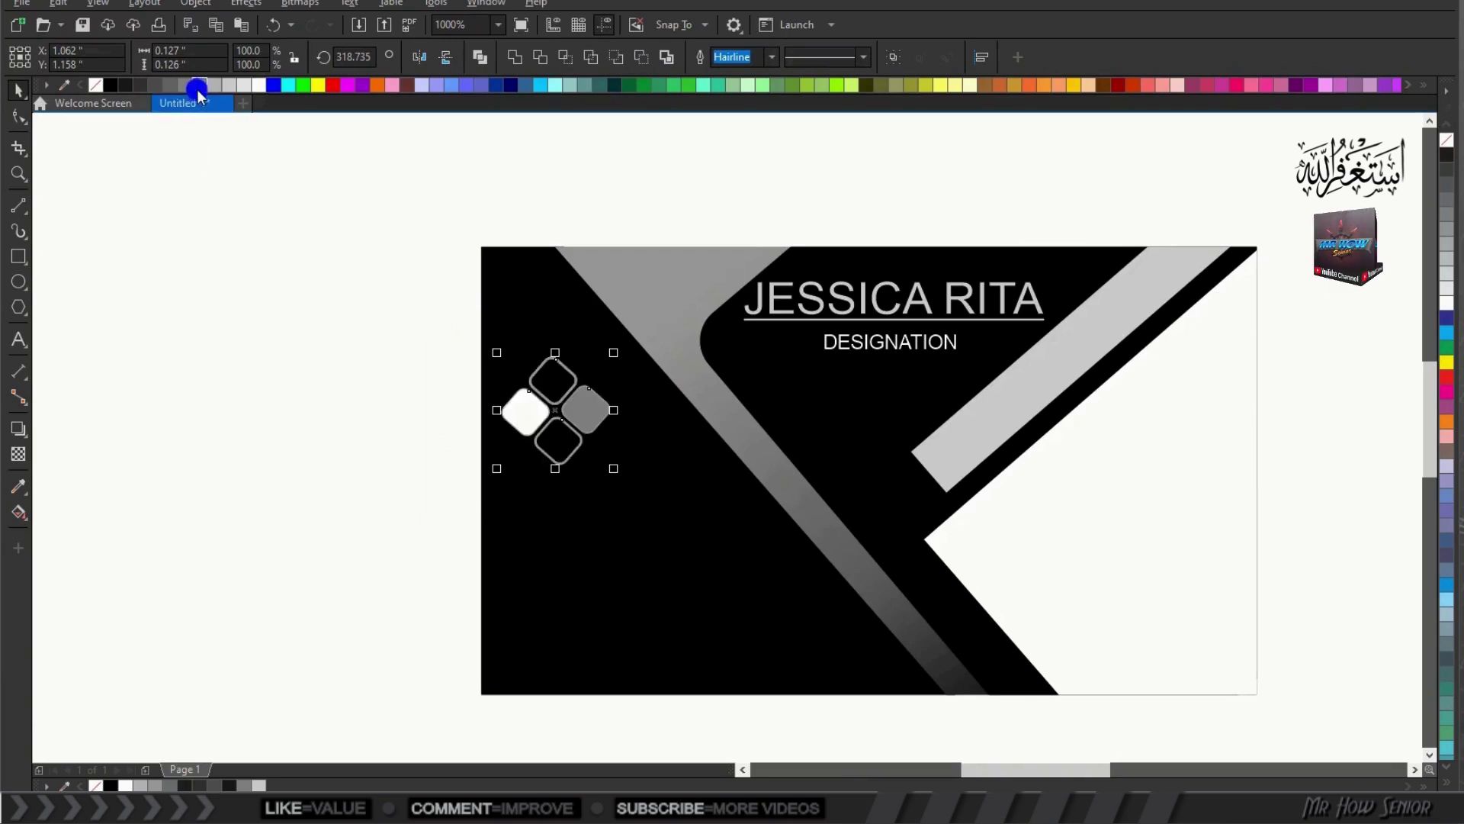
click(301, 261)
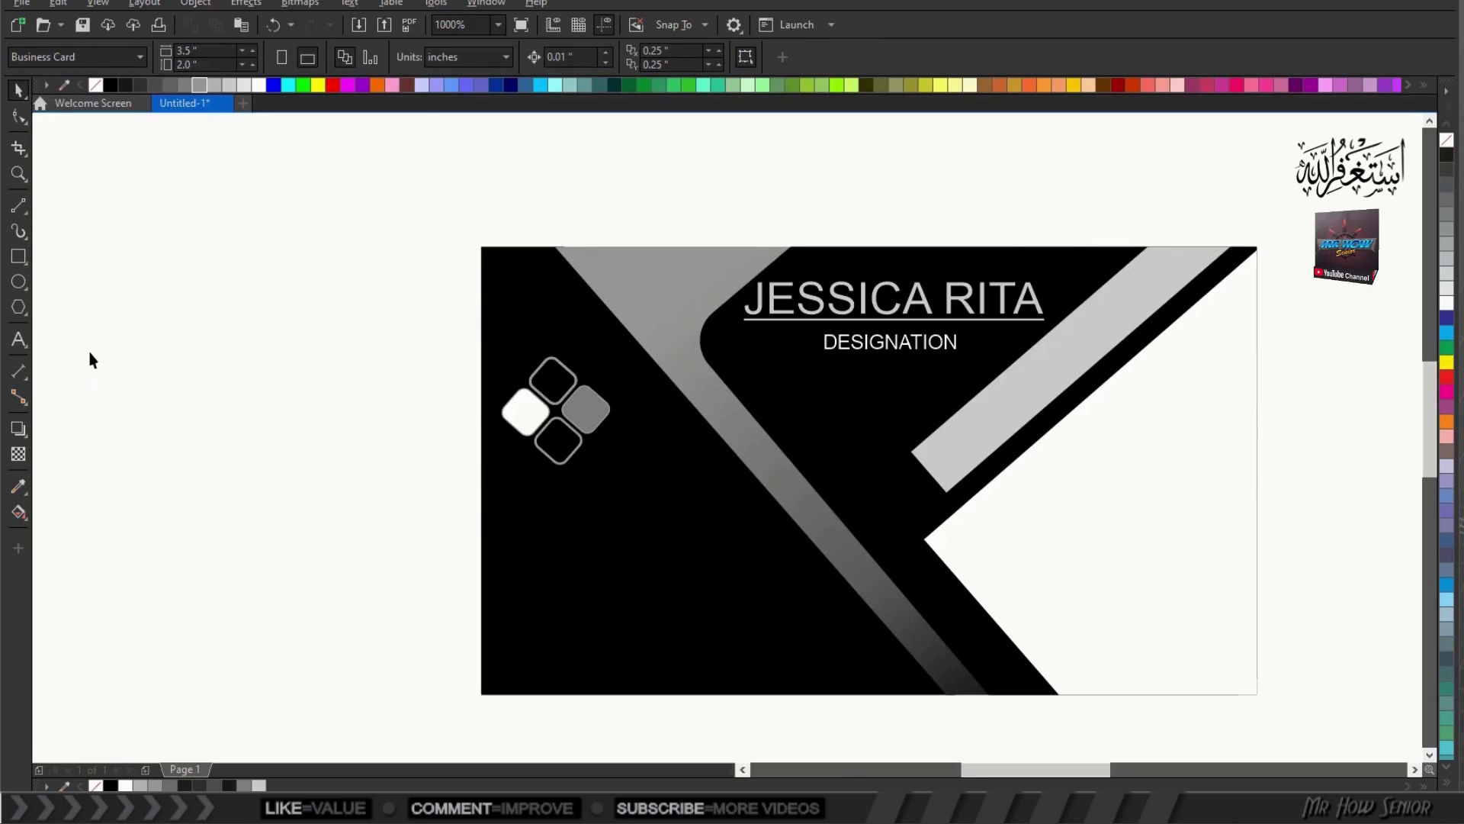
Step: Add the text "BLOCK" in 24 pt Arial below the card and fill it with white
click(375, 516)
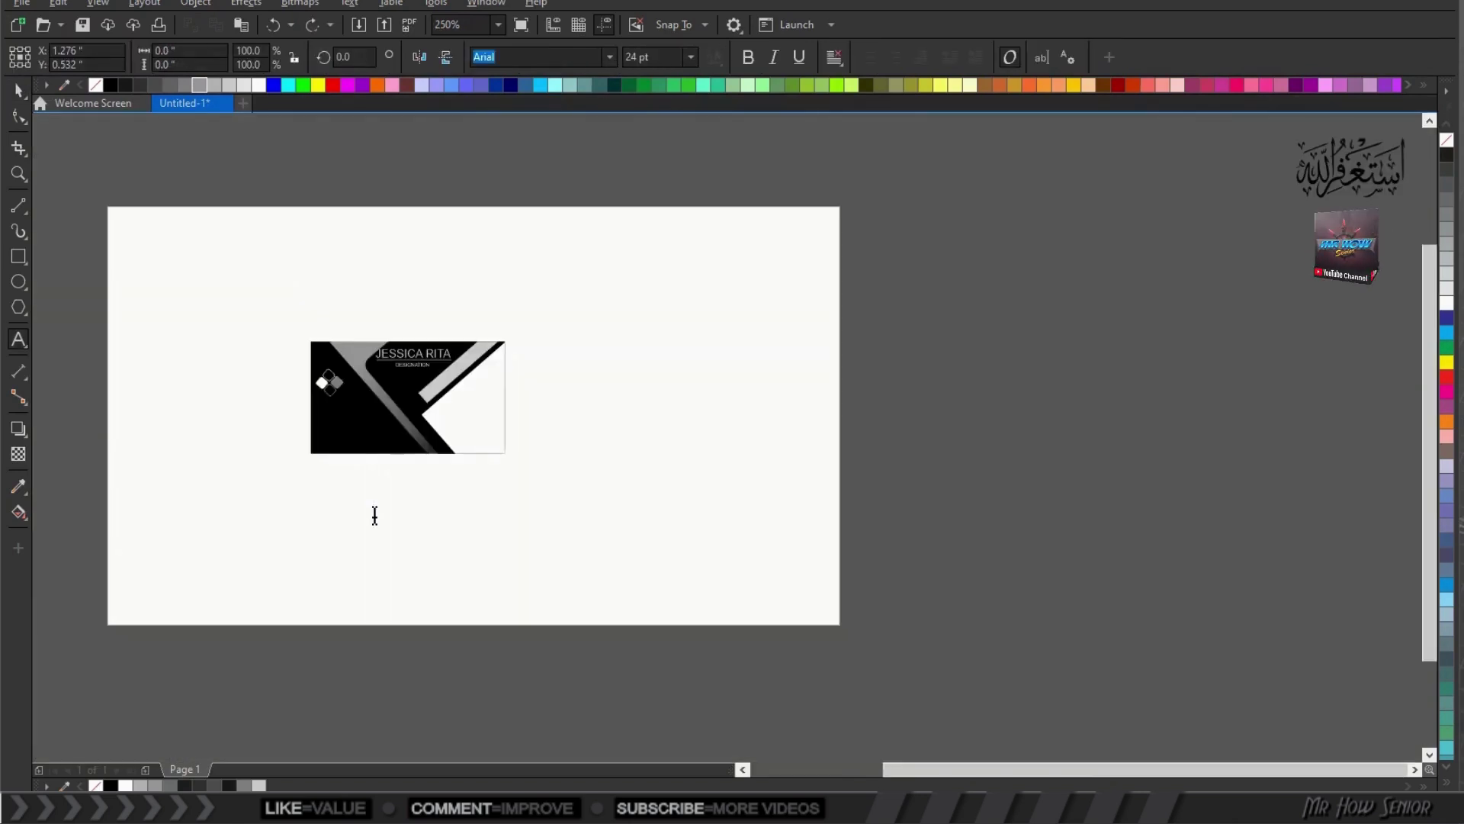
text(BLO)
text(CK)
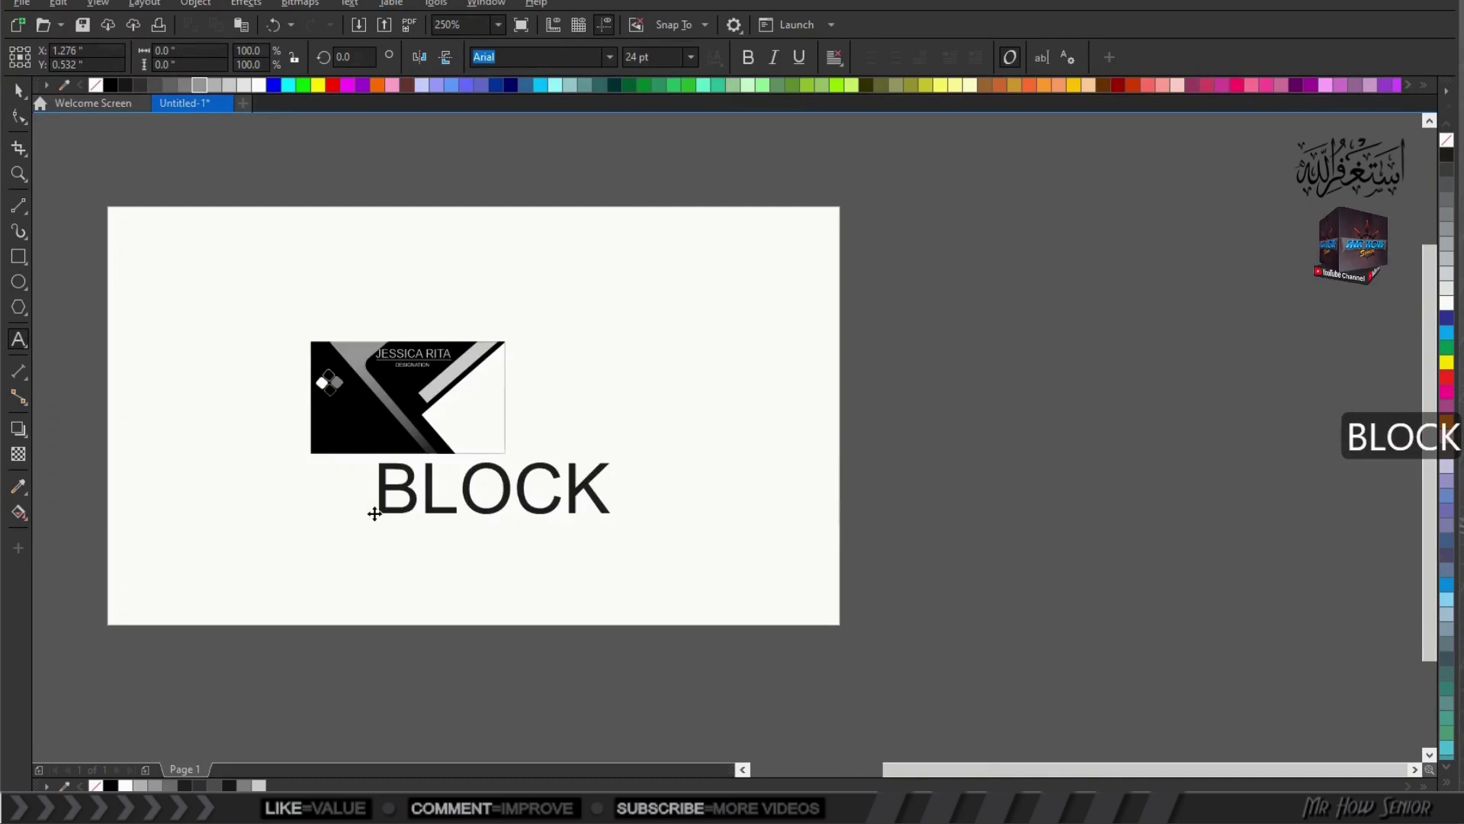
key(Escape)
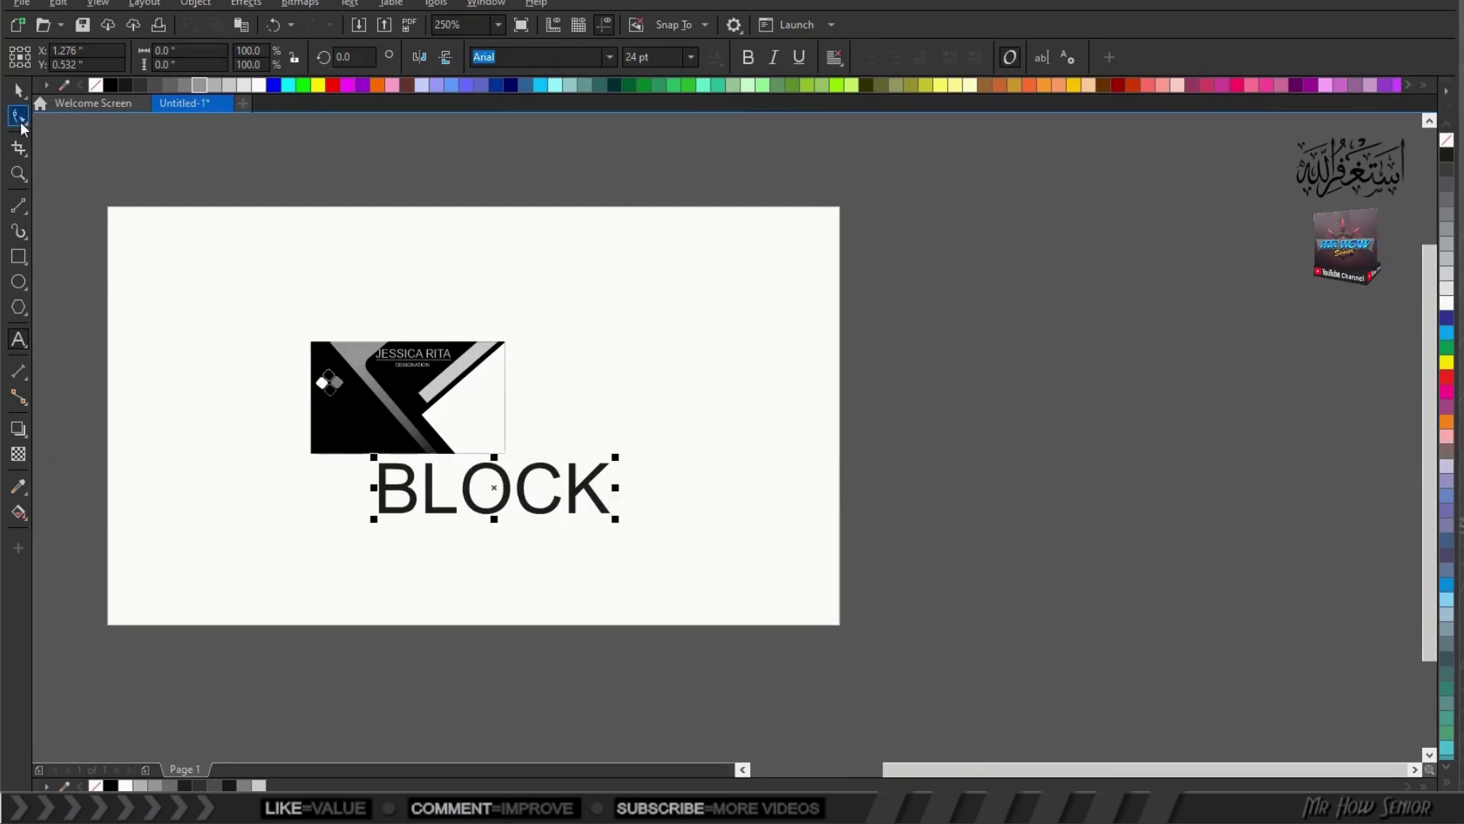
click(18, 90)
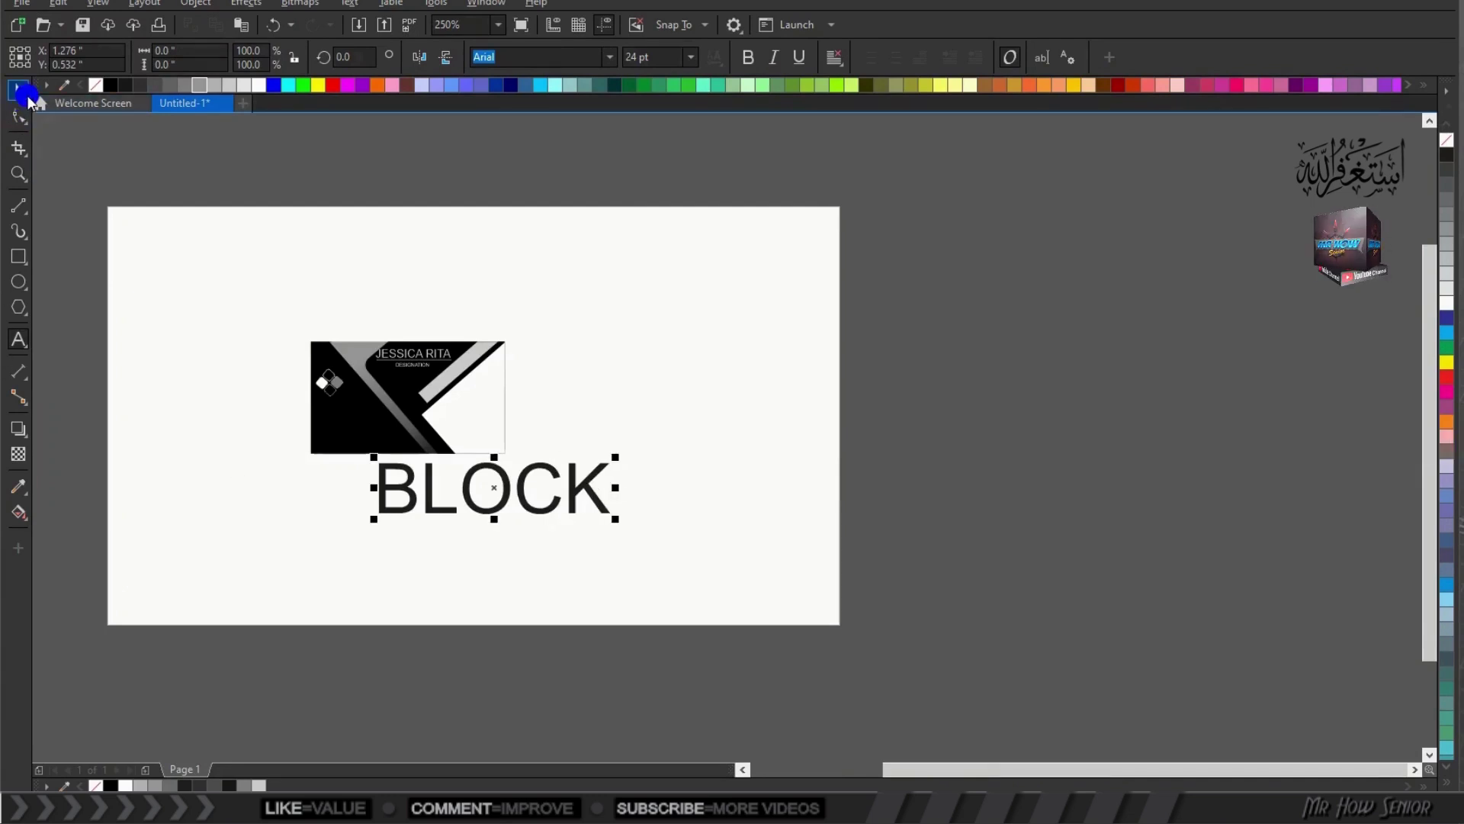
click(258, 85)
Step: Shrink the "BLOCK" text to about 0.157 by 0.035 inches and place it on the card below the logo squares
click(617, 523)
drag(573, 514, 340, 409)
scroll(268, 390, up, 2)
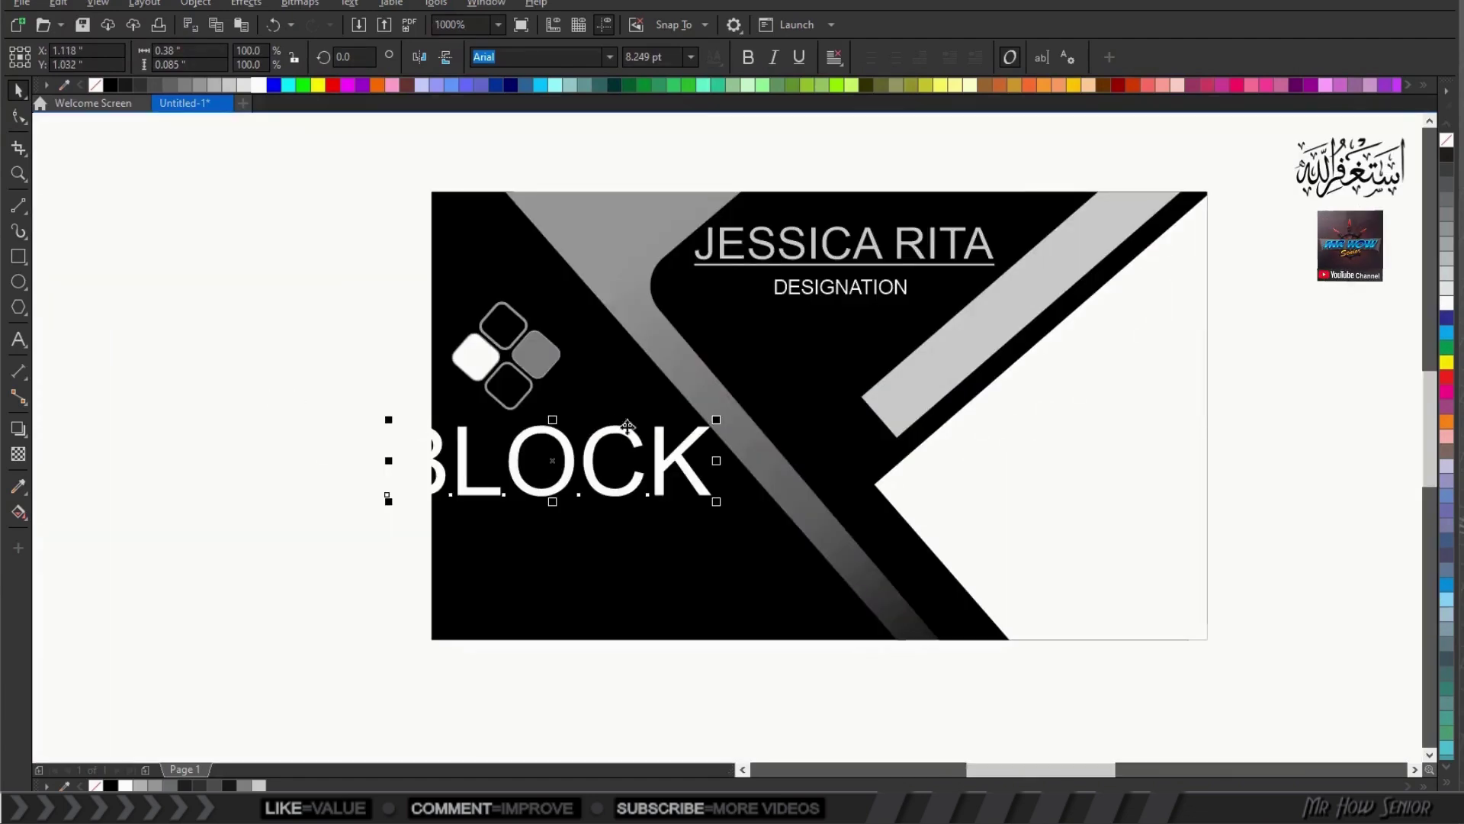
drag(723, 501, 541, 433)
Step: Move the logo squares slightly up, then place "BLOCK" centered directly beneath them
drag(379, 290, 589, 425)
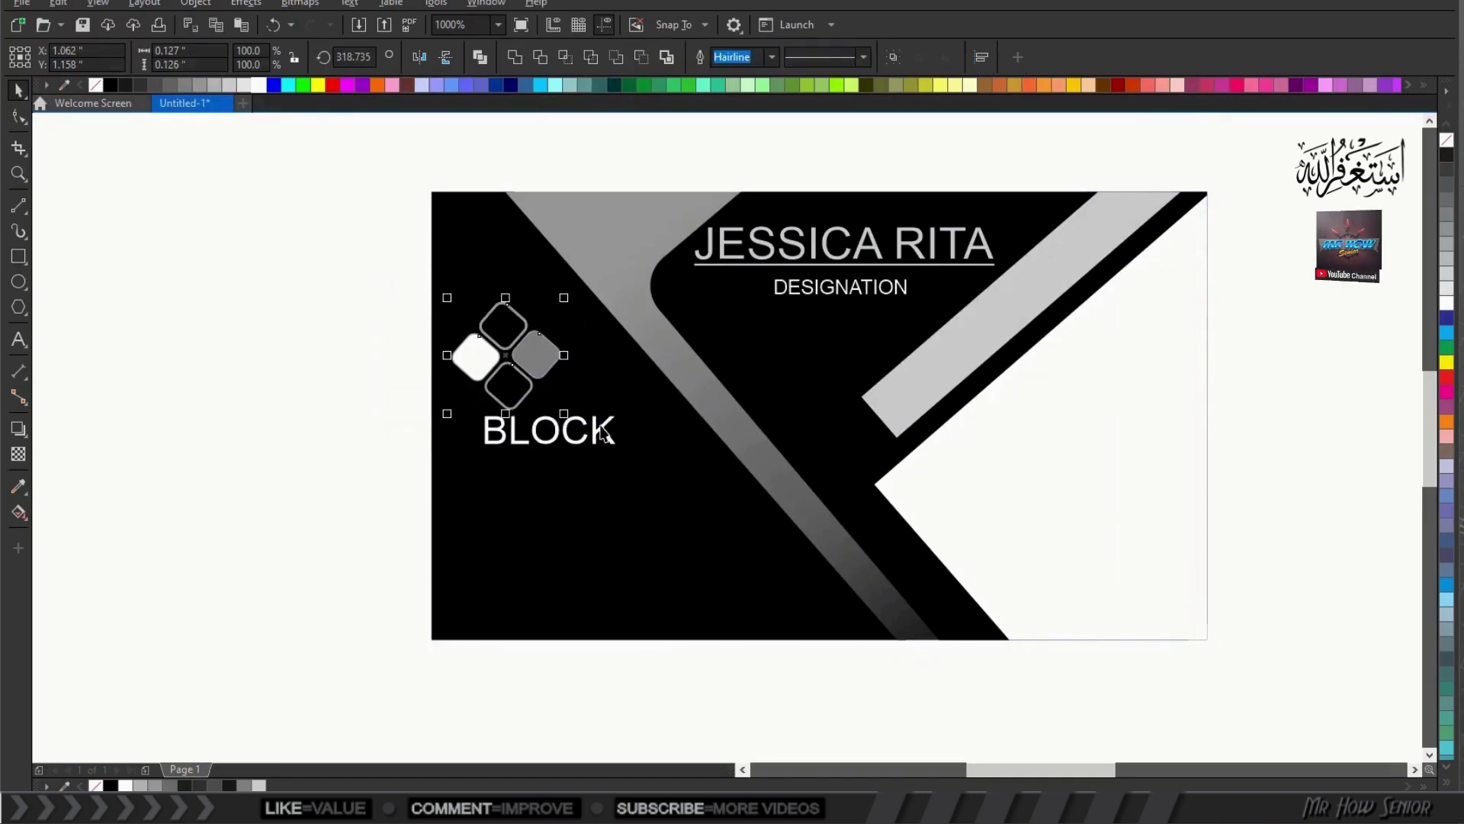
drag(512, 356, 521, 320)
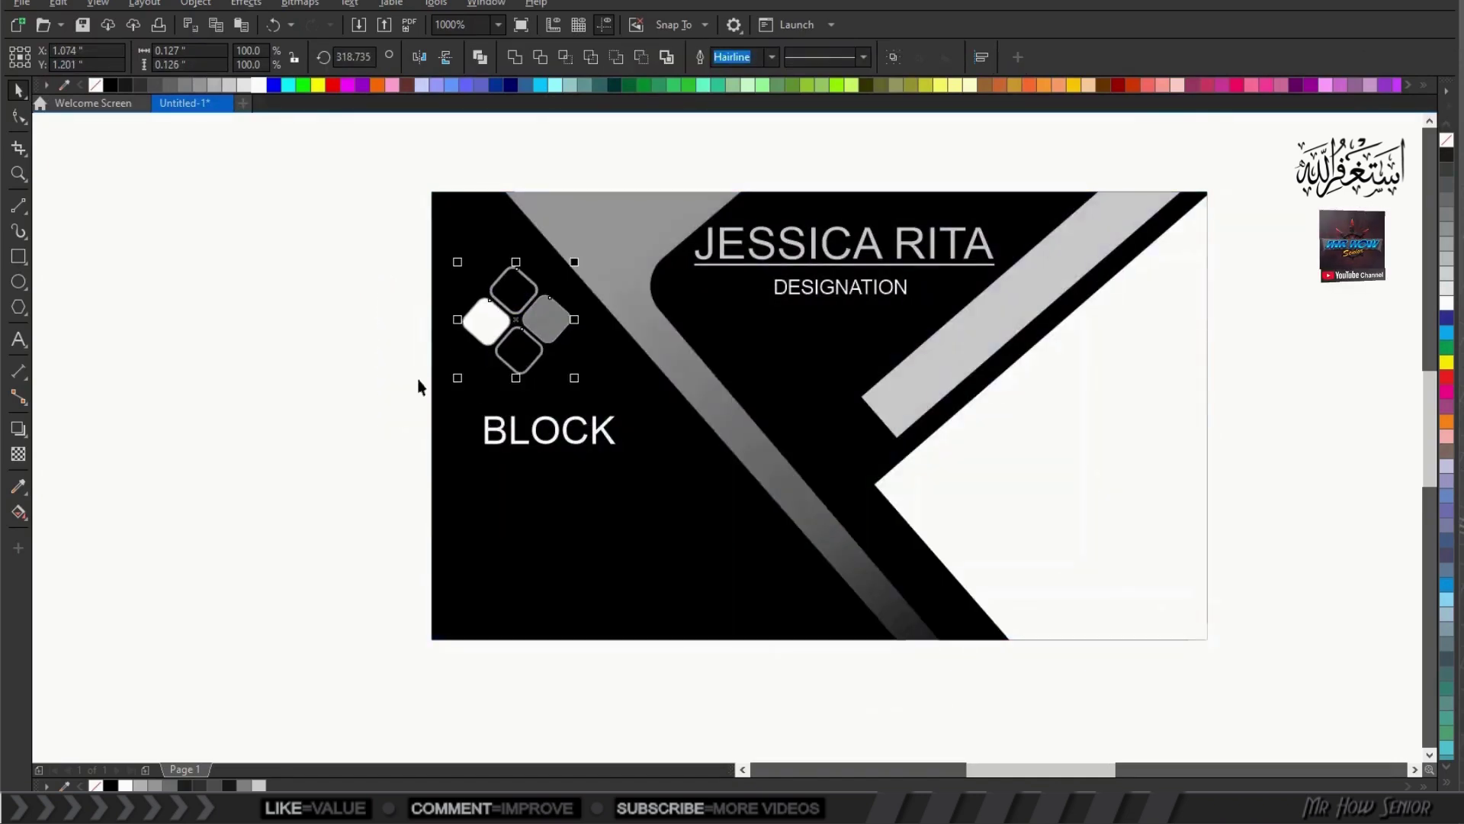
drag(376, 388, 639, 470)
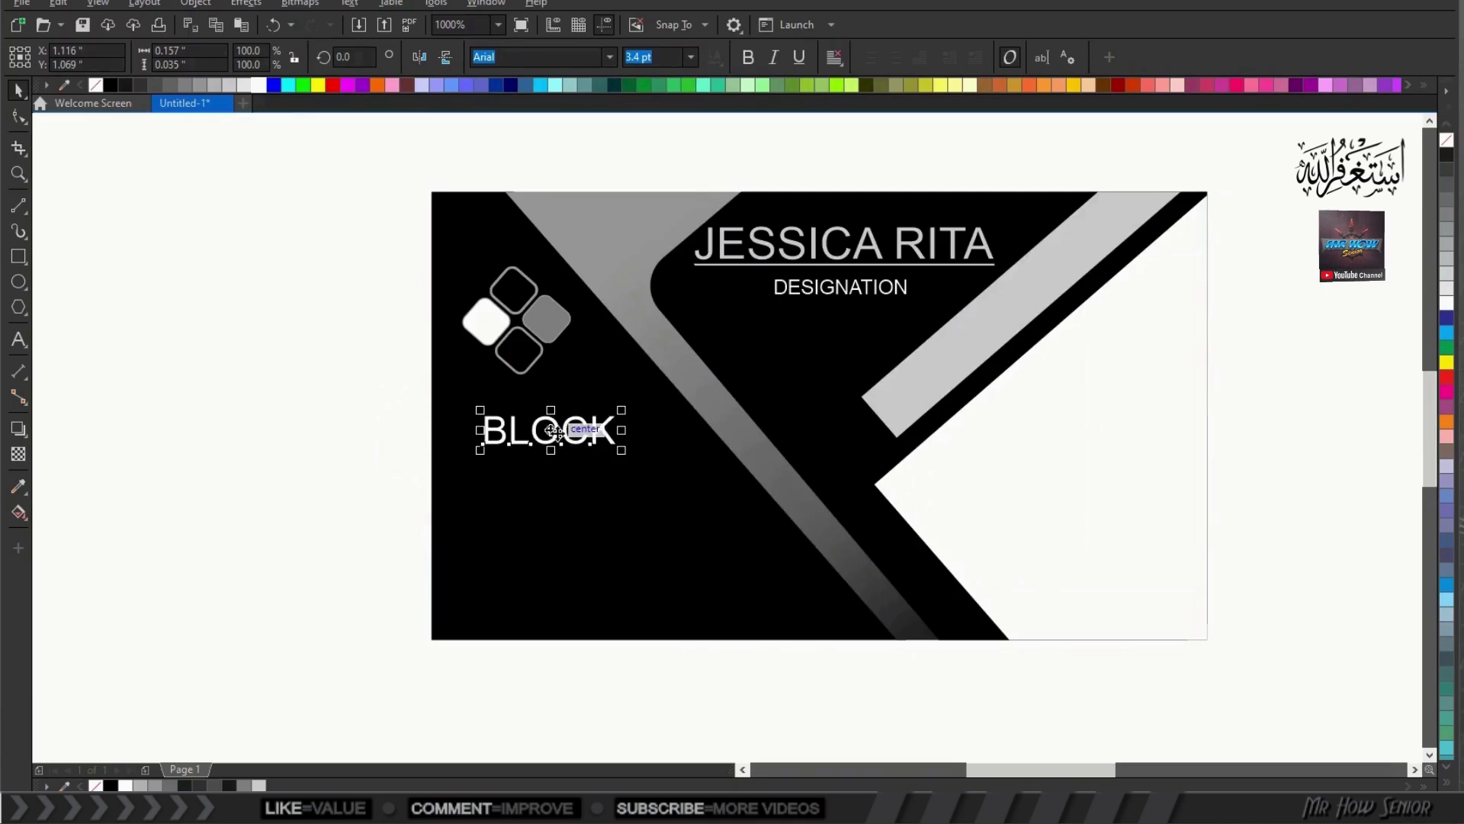
drag(555, 432, 523, 400)
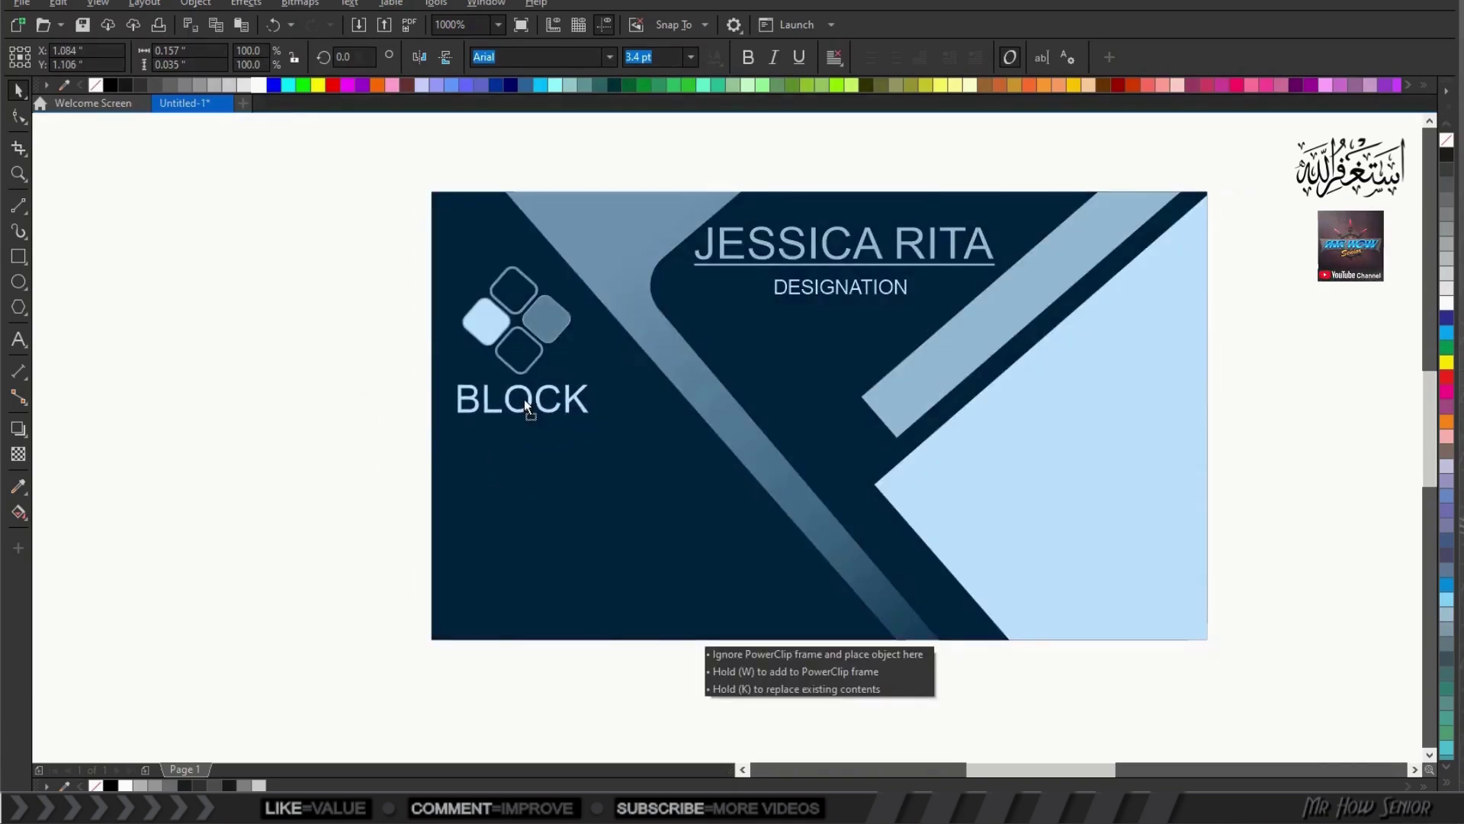
drag(524, 399, 524, 400)
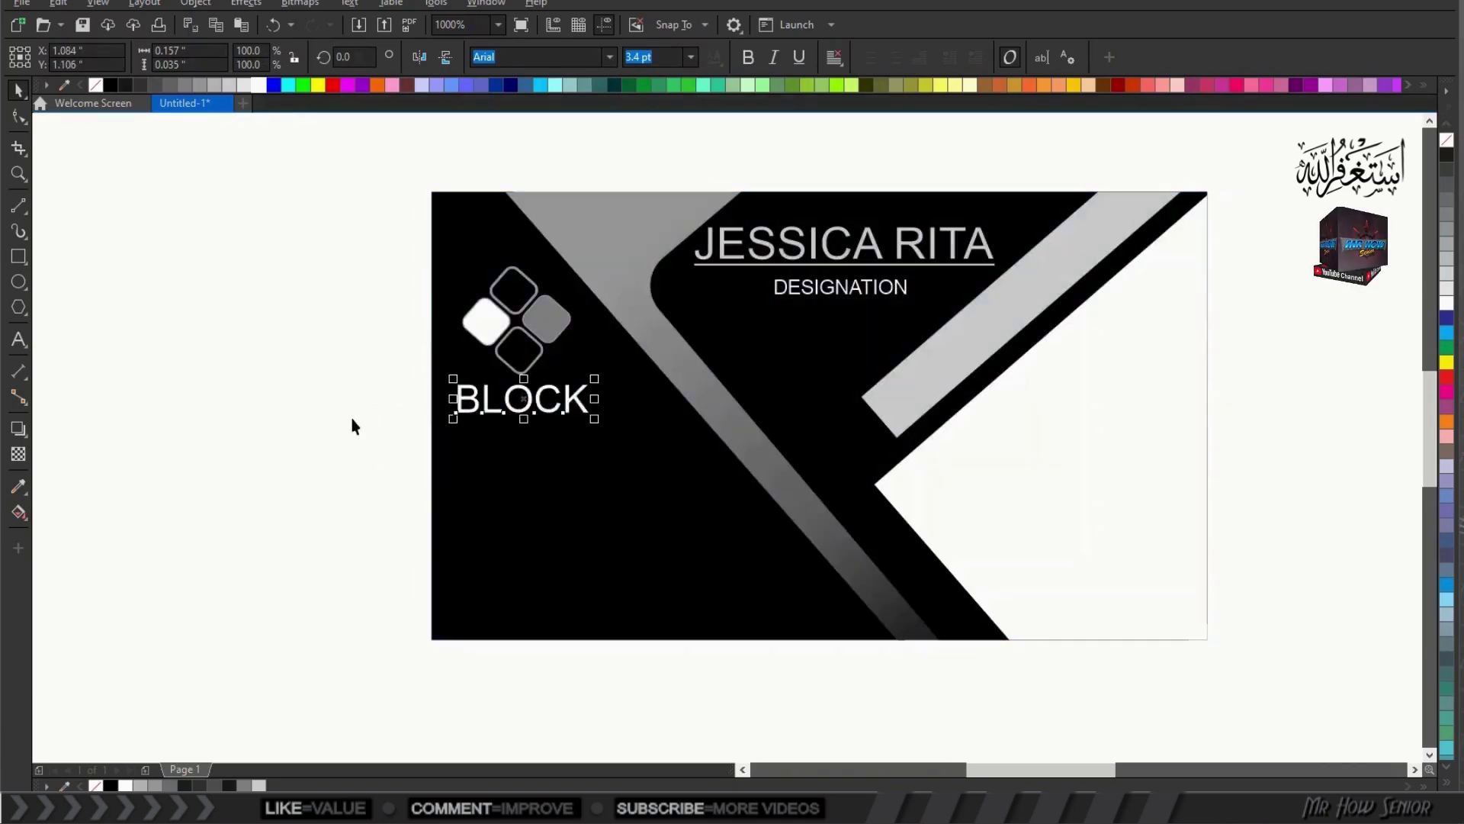
click(352, 421)
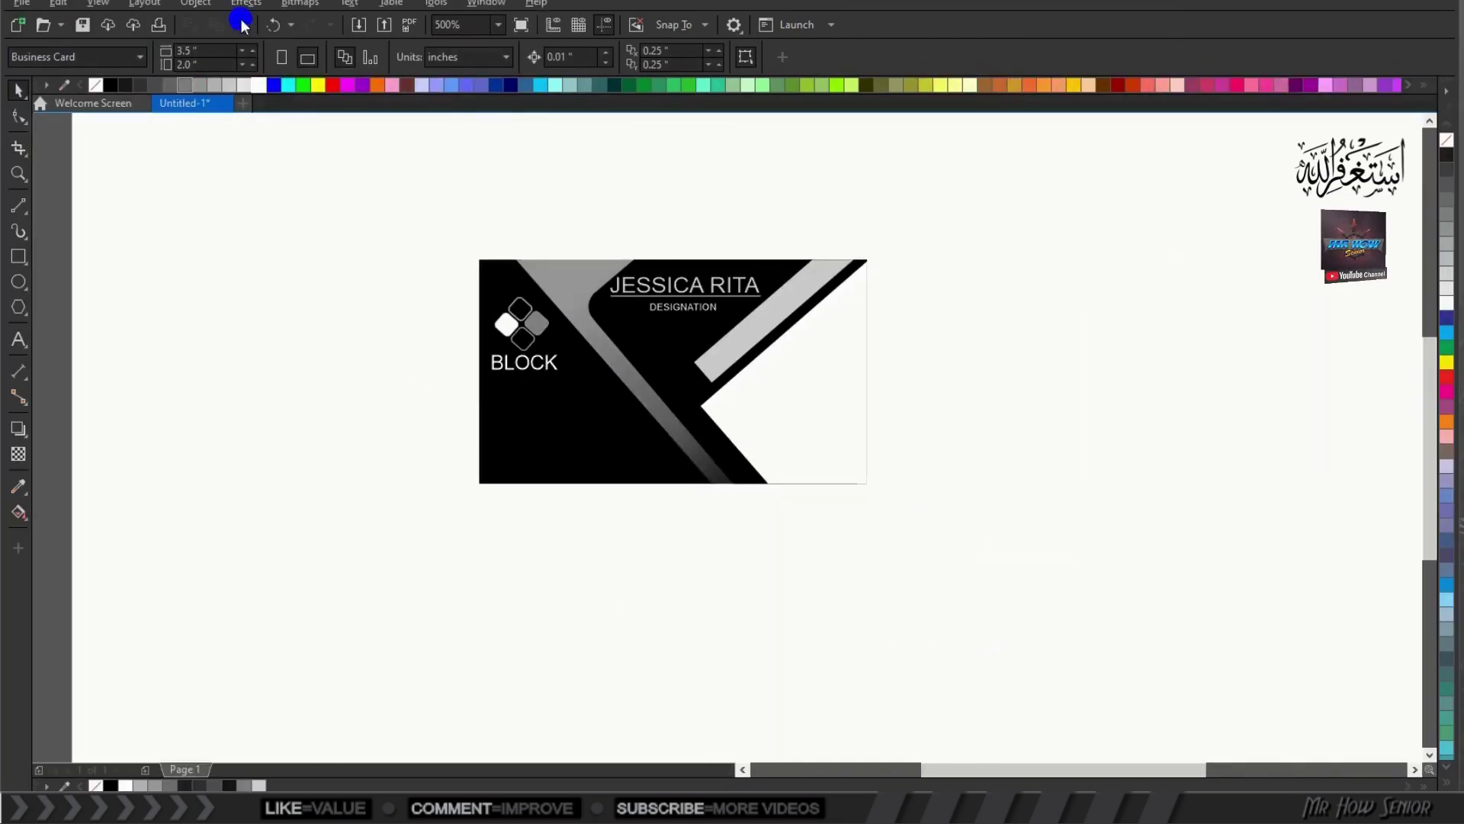
Step: Paste the white phone, envelope and location icons and stack them below "BLOCK" in the card's lower-left area
click(242, 26)
drag(349, 398, 505, 428)
click(426, 428)
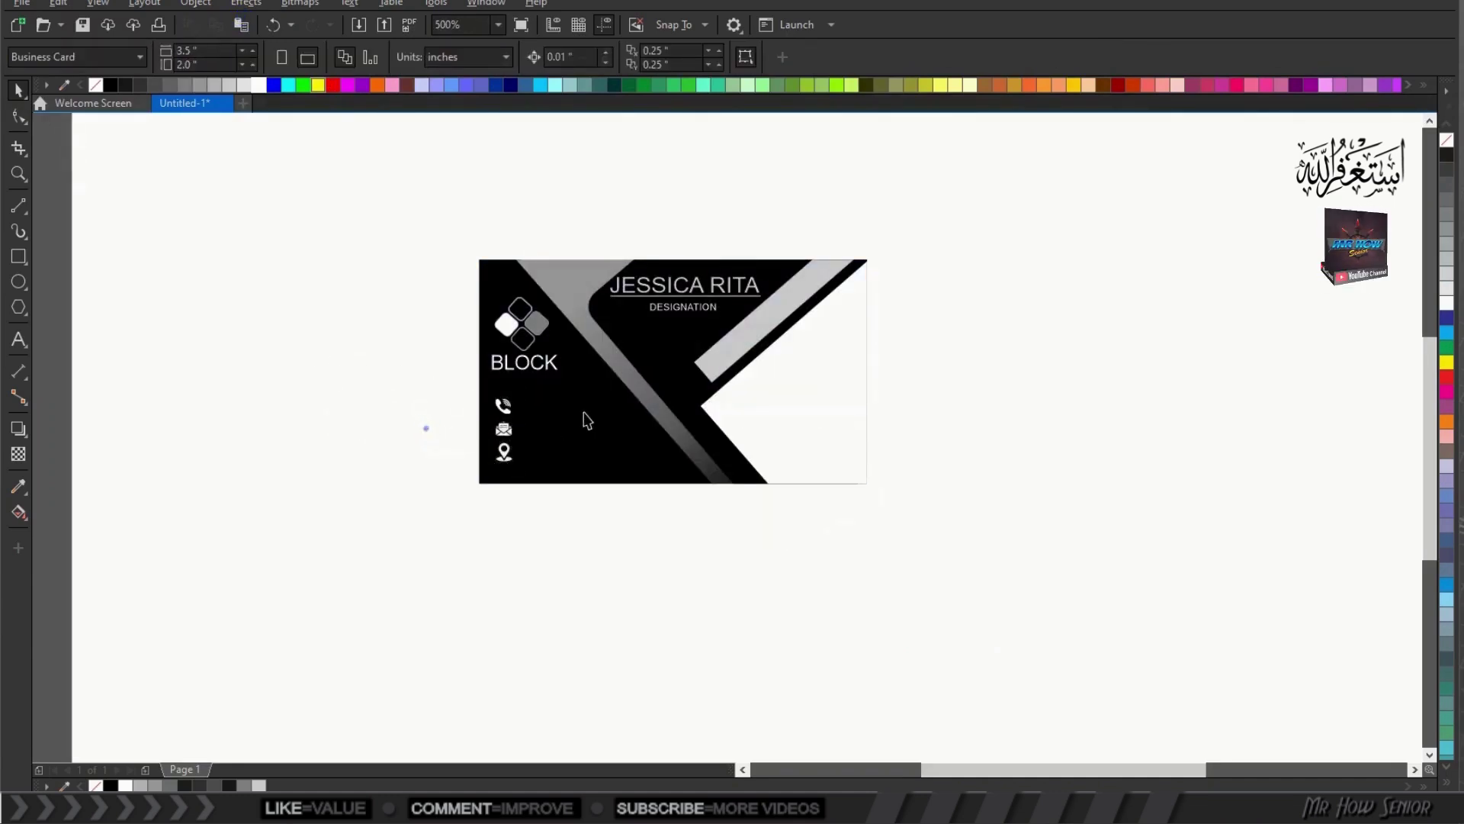
scroll(584, 412, up, 1)
scroll(538, 410, up, 1)
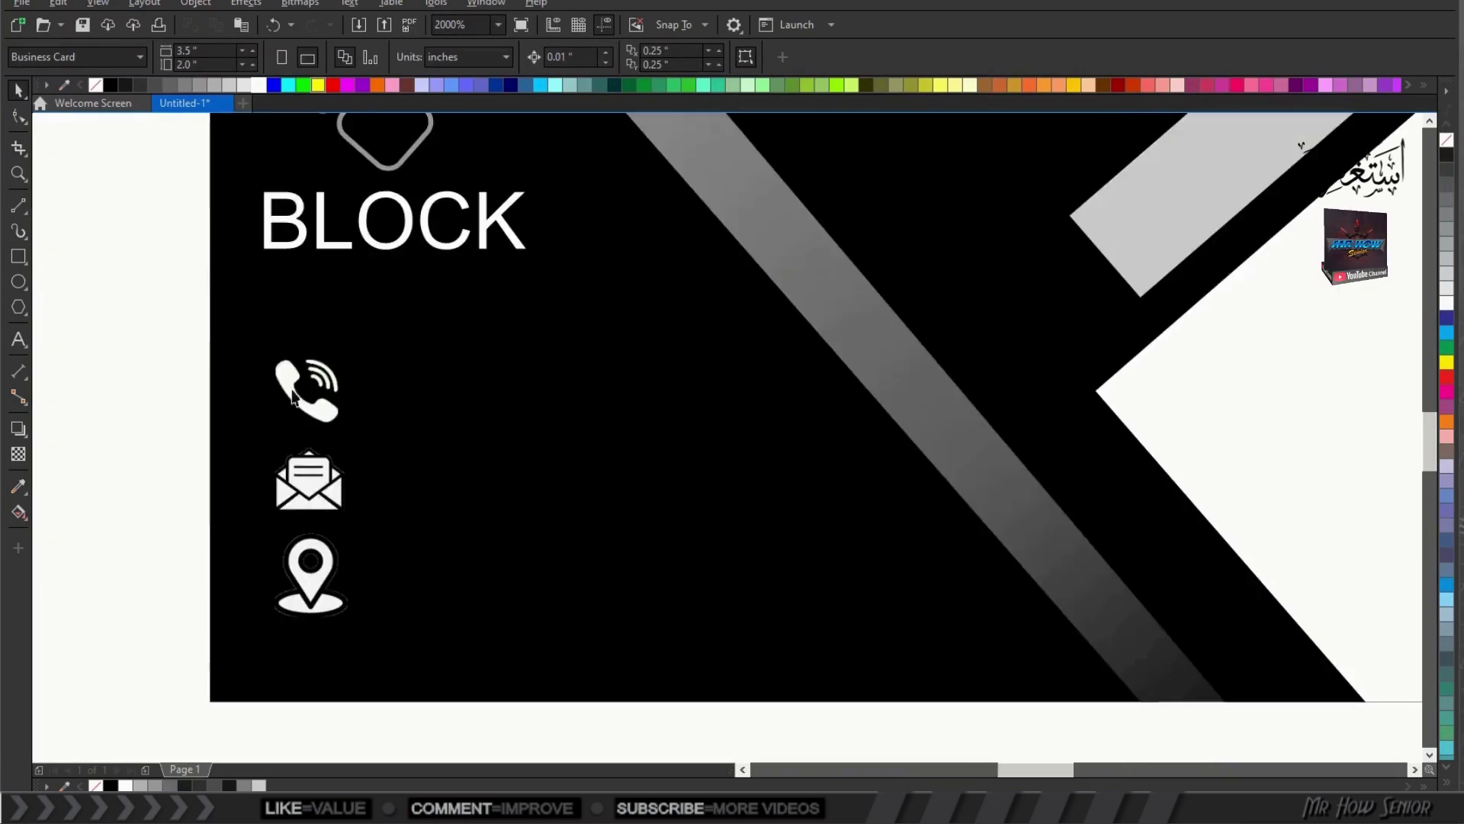
Step: Add a placeholder phone number in white Arial on the card and place it beside the phone icon
click(19, 339)
click(404, 426)
text(1)
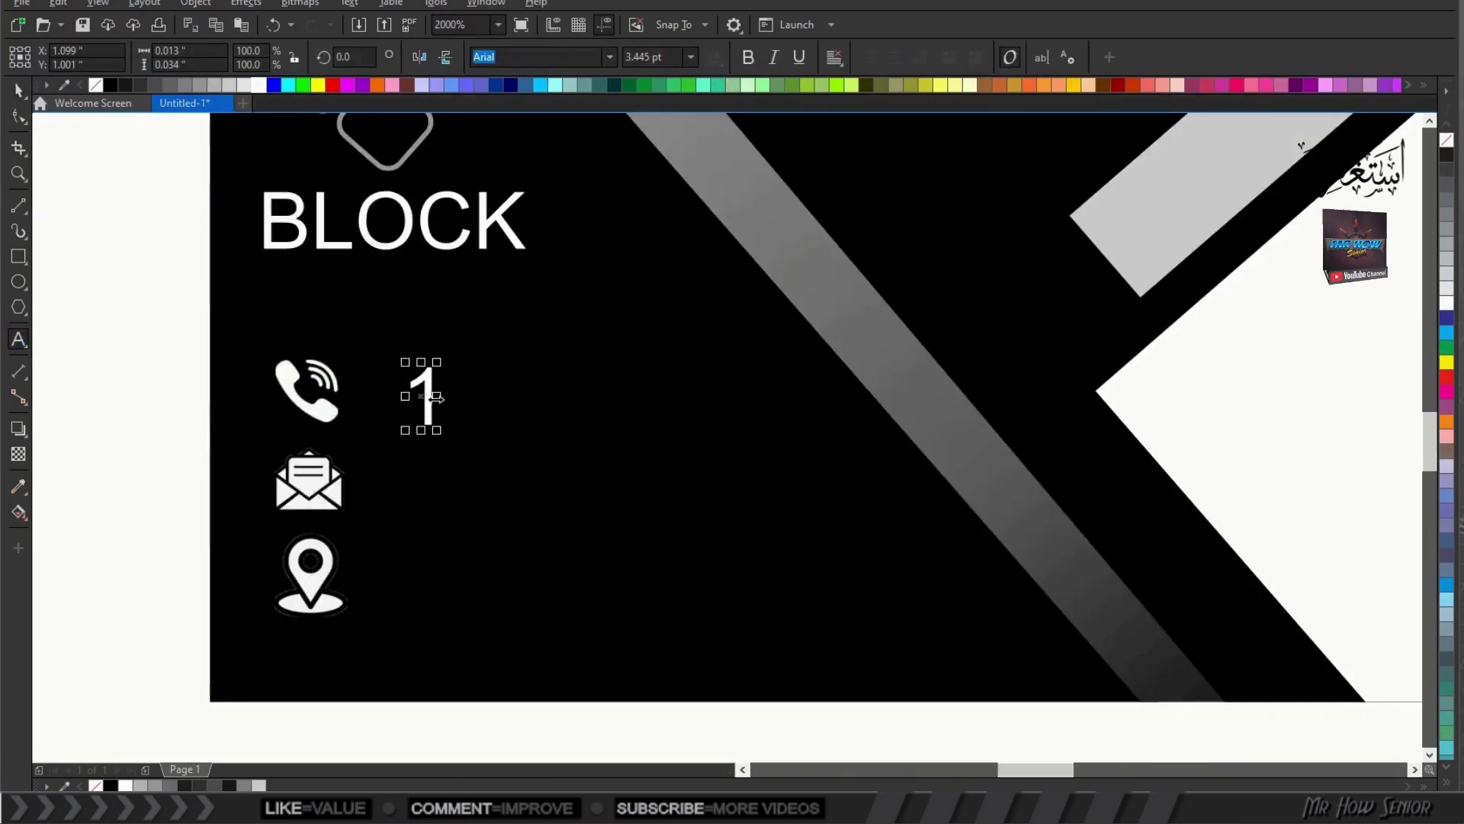
text(2)
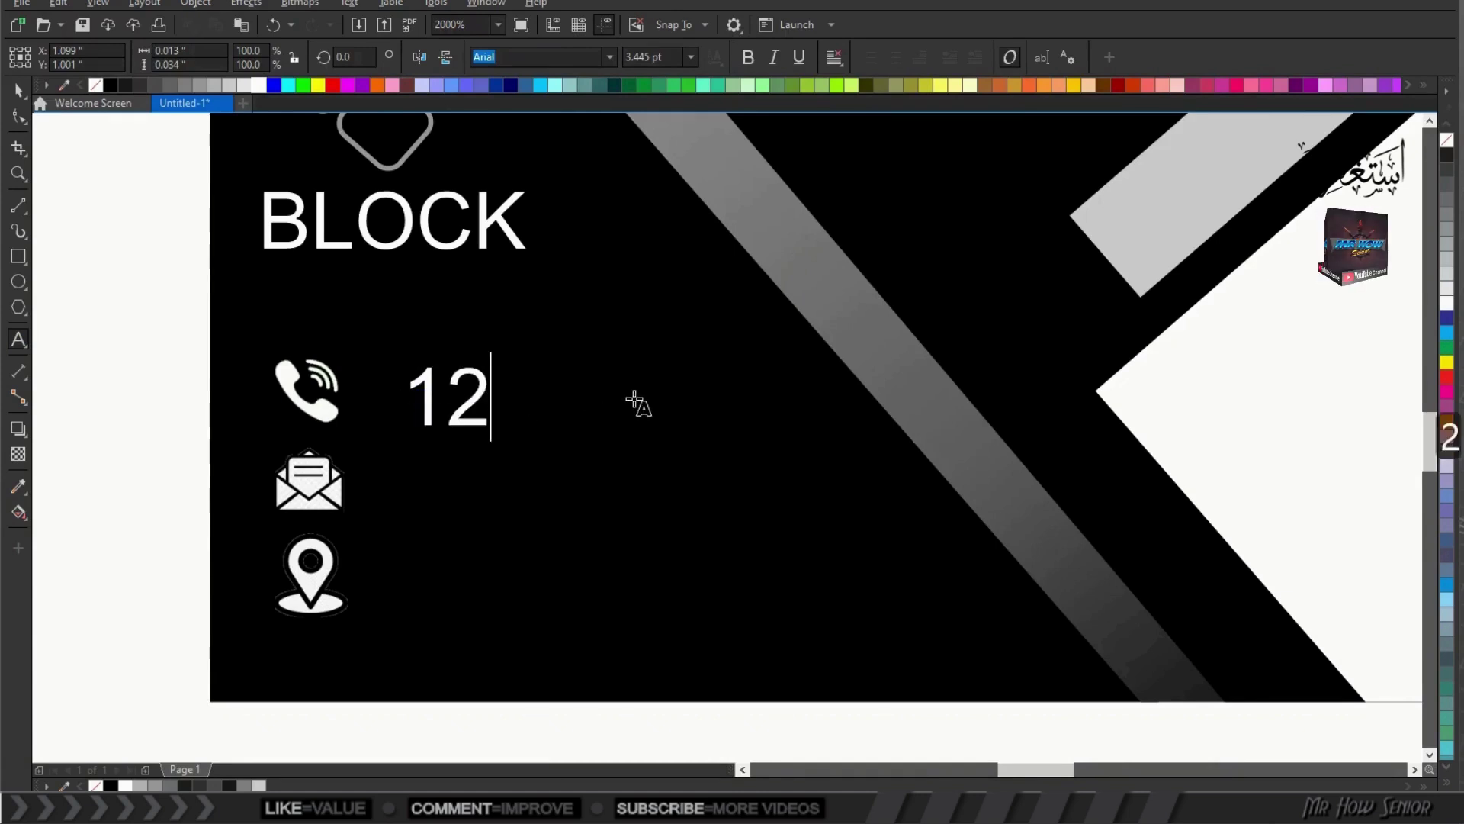
text(3 456 )
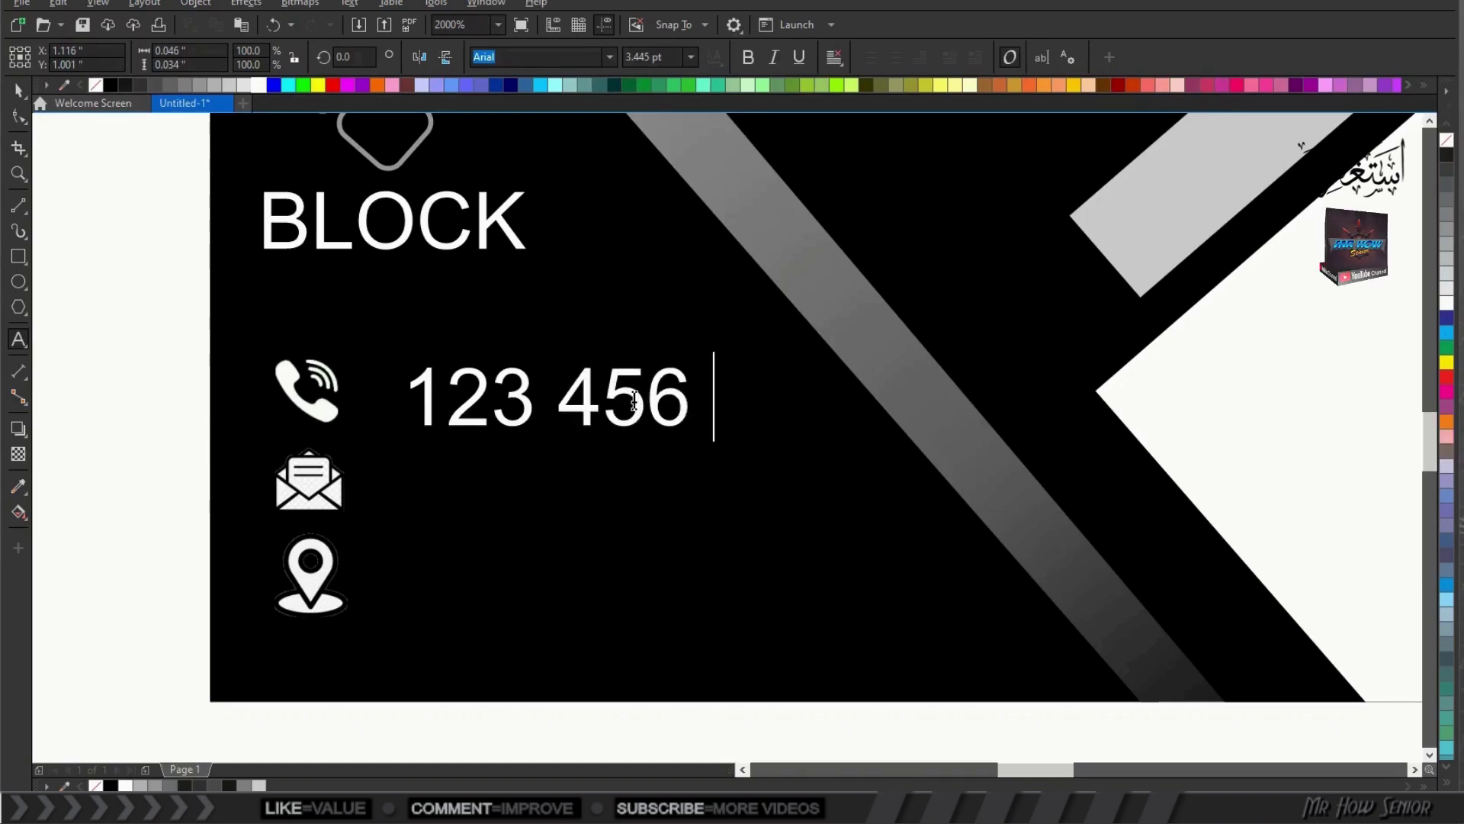
text(789)
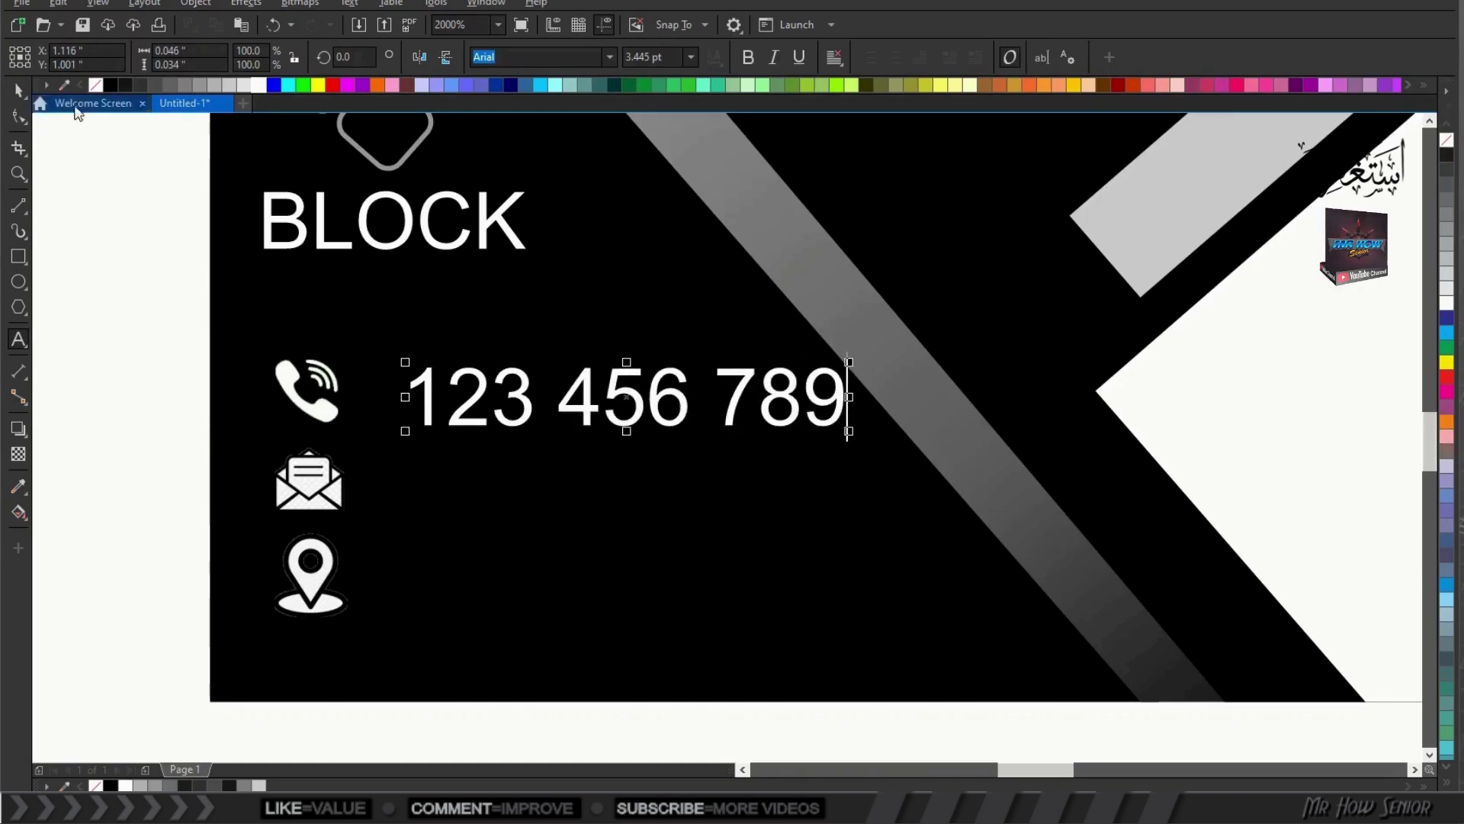
drag(630, 394, 614, 395)
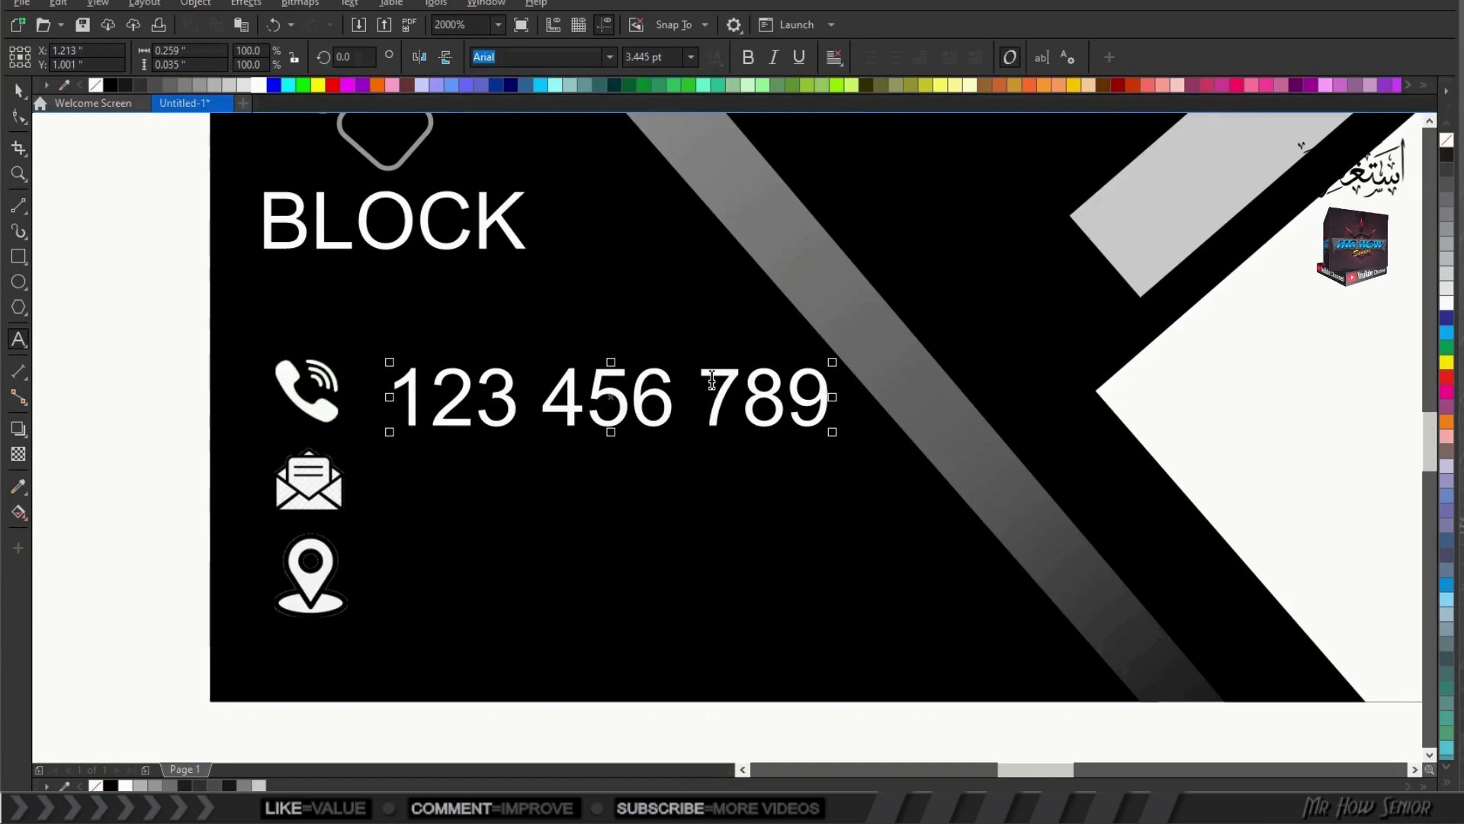
key(Return)
text(WWW)
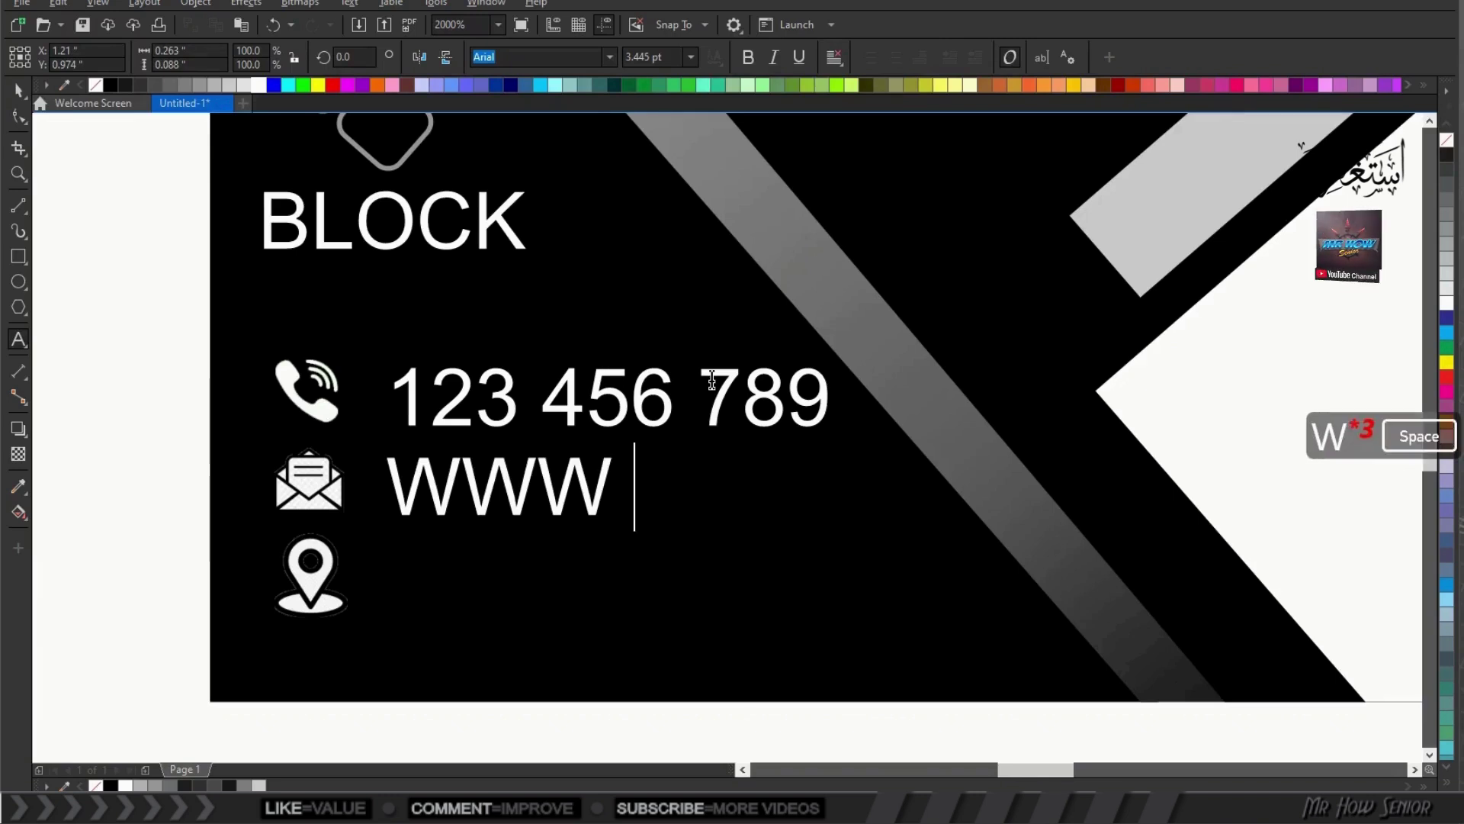
key(BackSpace)
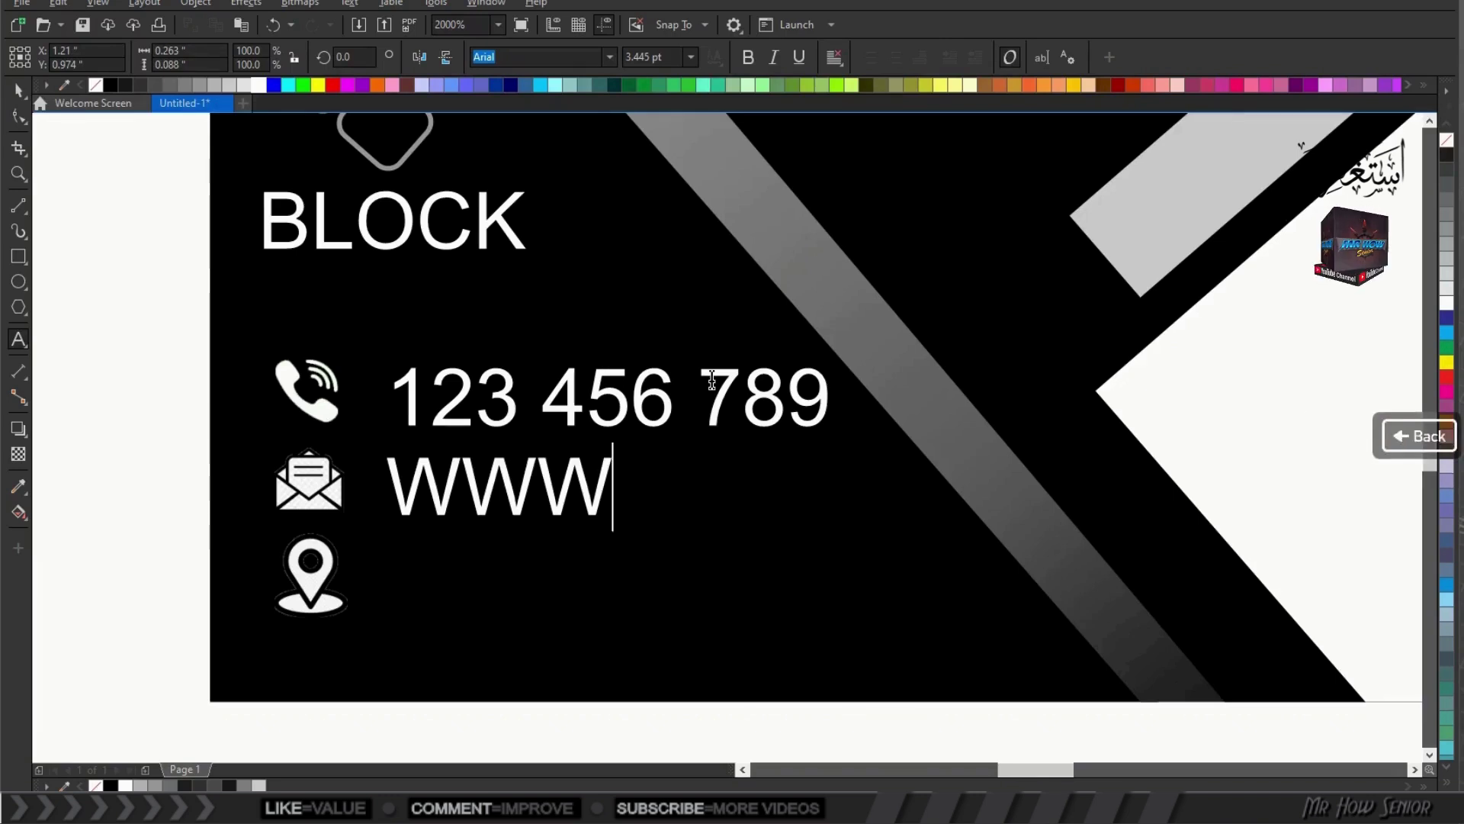
text(. STIT)
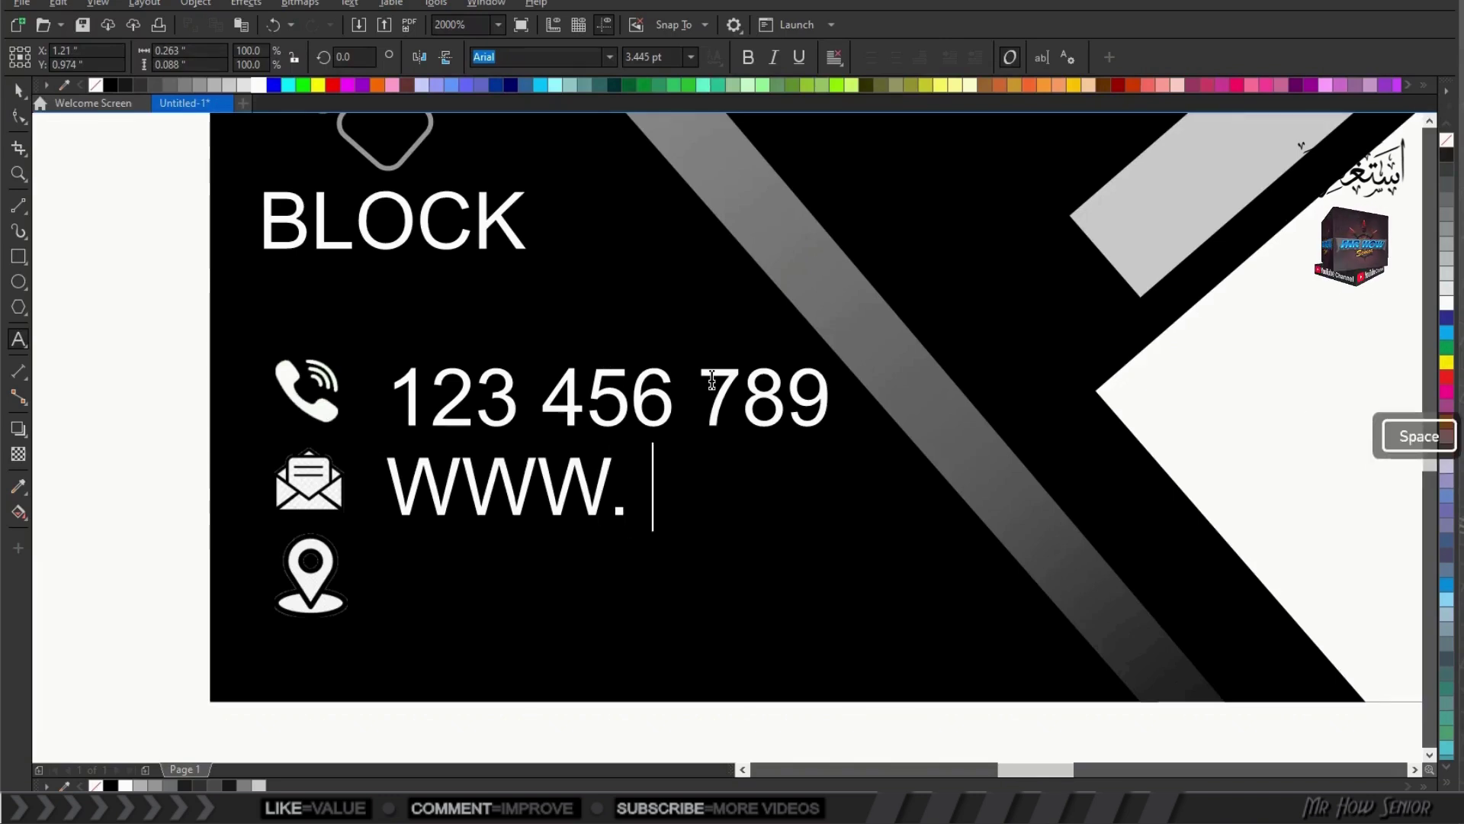
key(BackSpace)
key(BackSpace)
key(BackSpace)
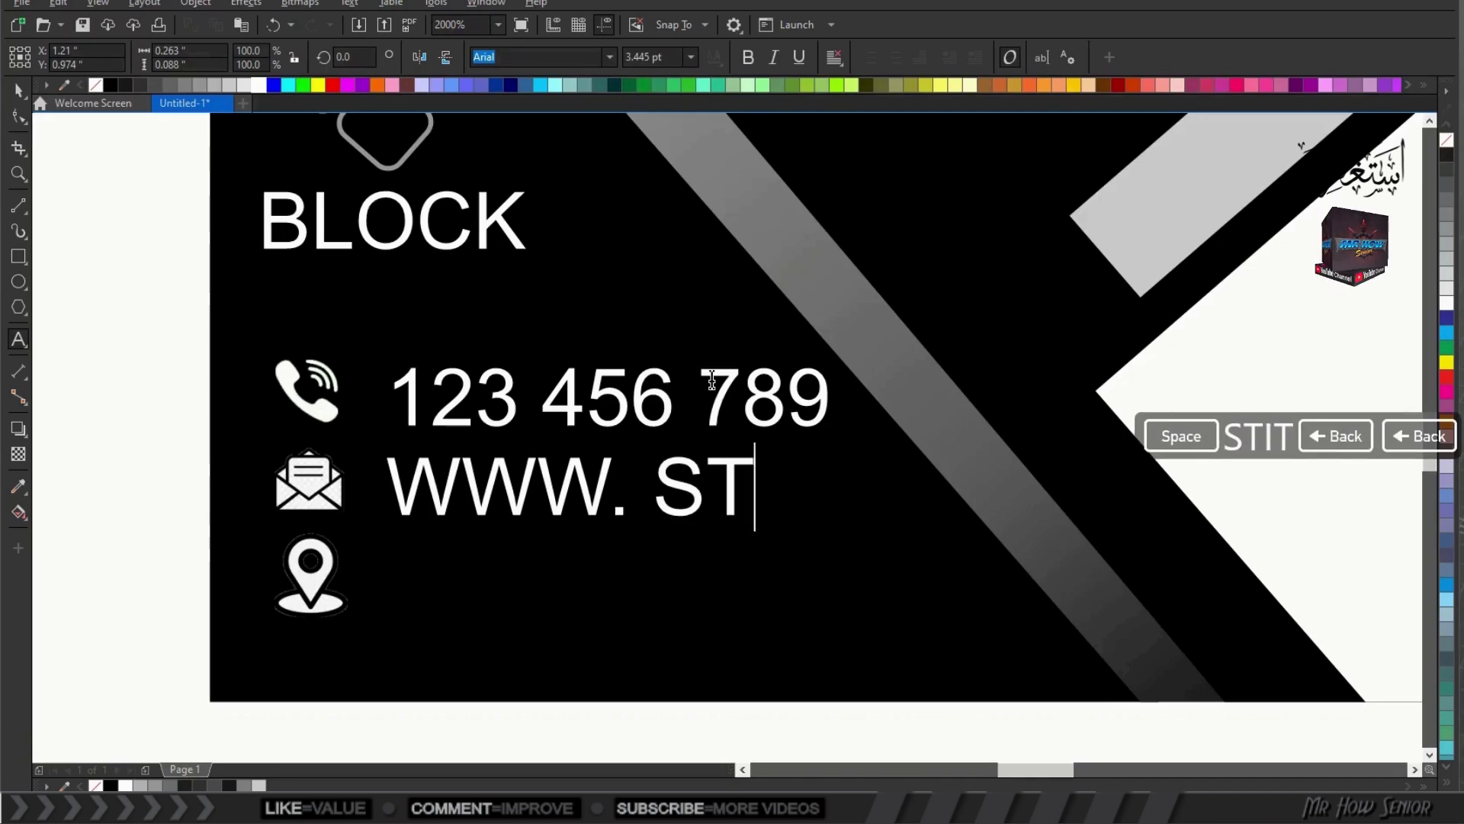
text(ITE NAME)
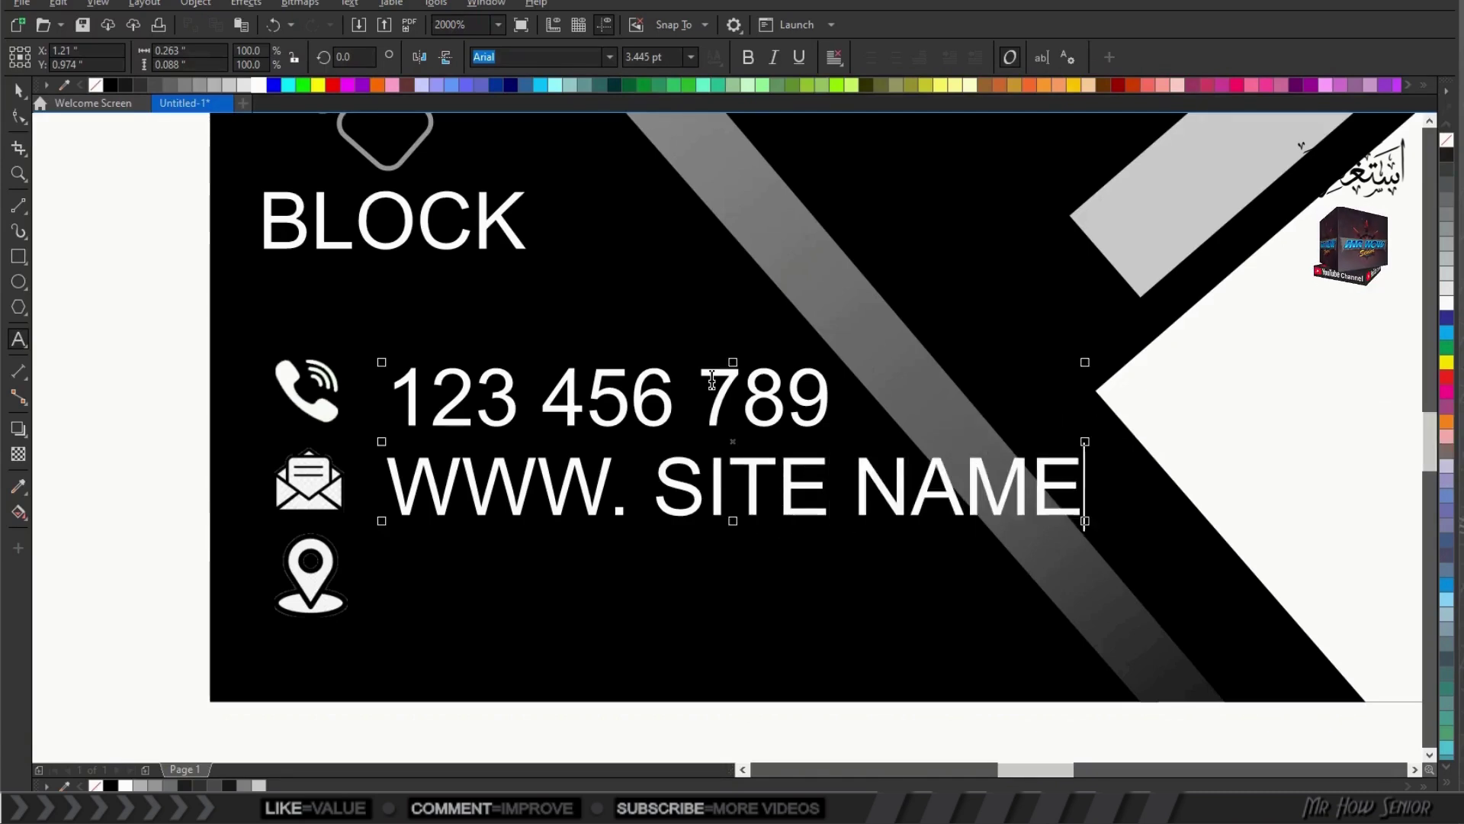
text(.)
text(COM)
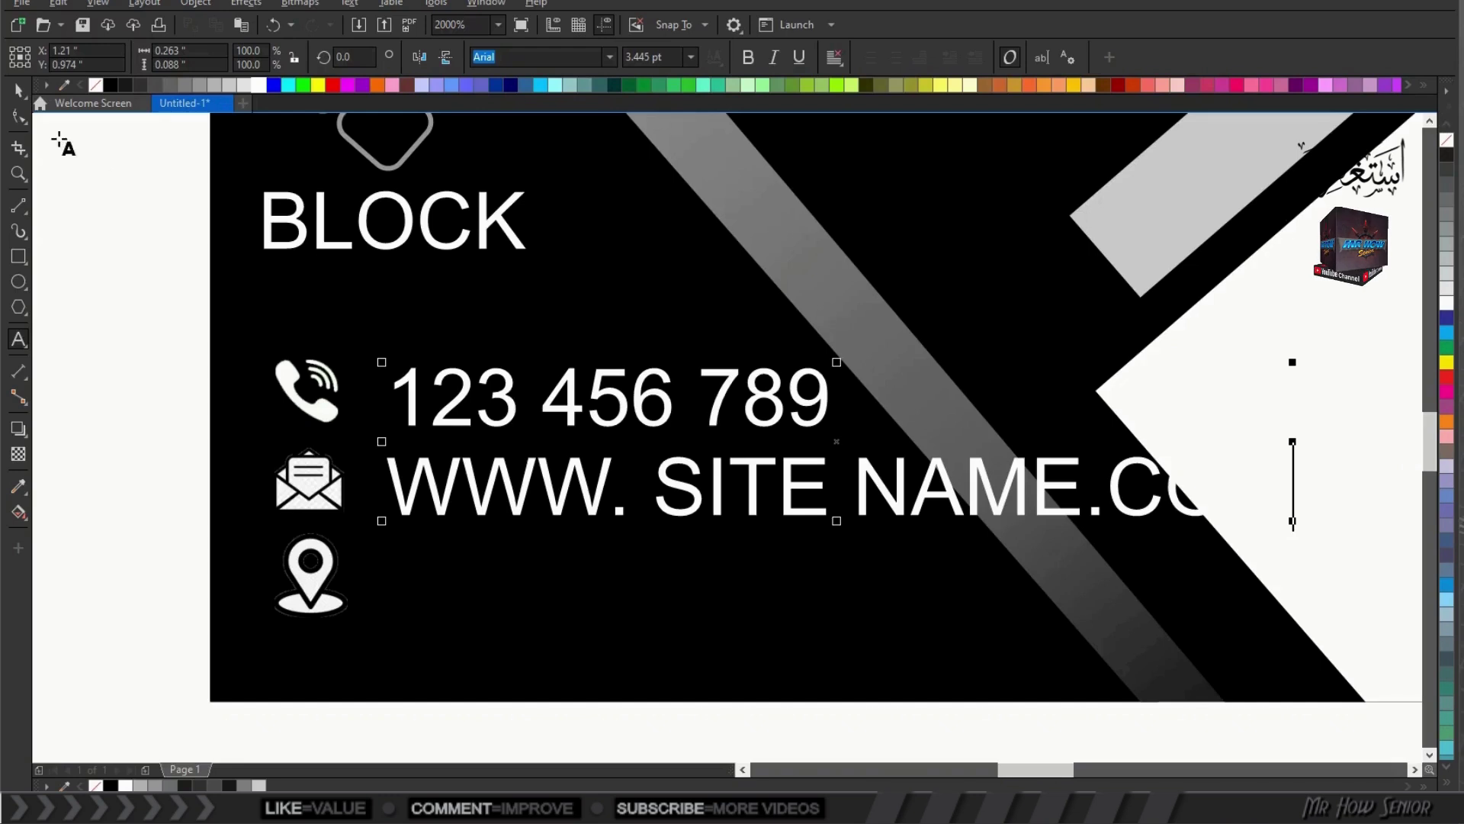
click(16, 94)
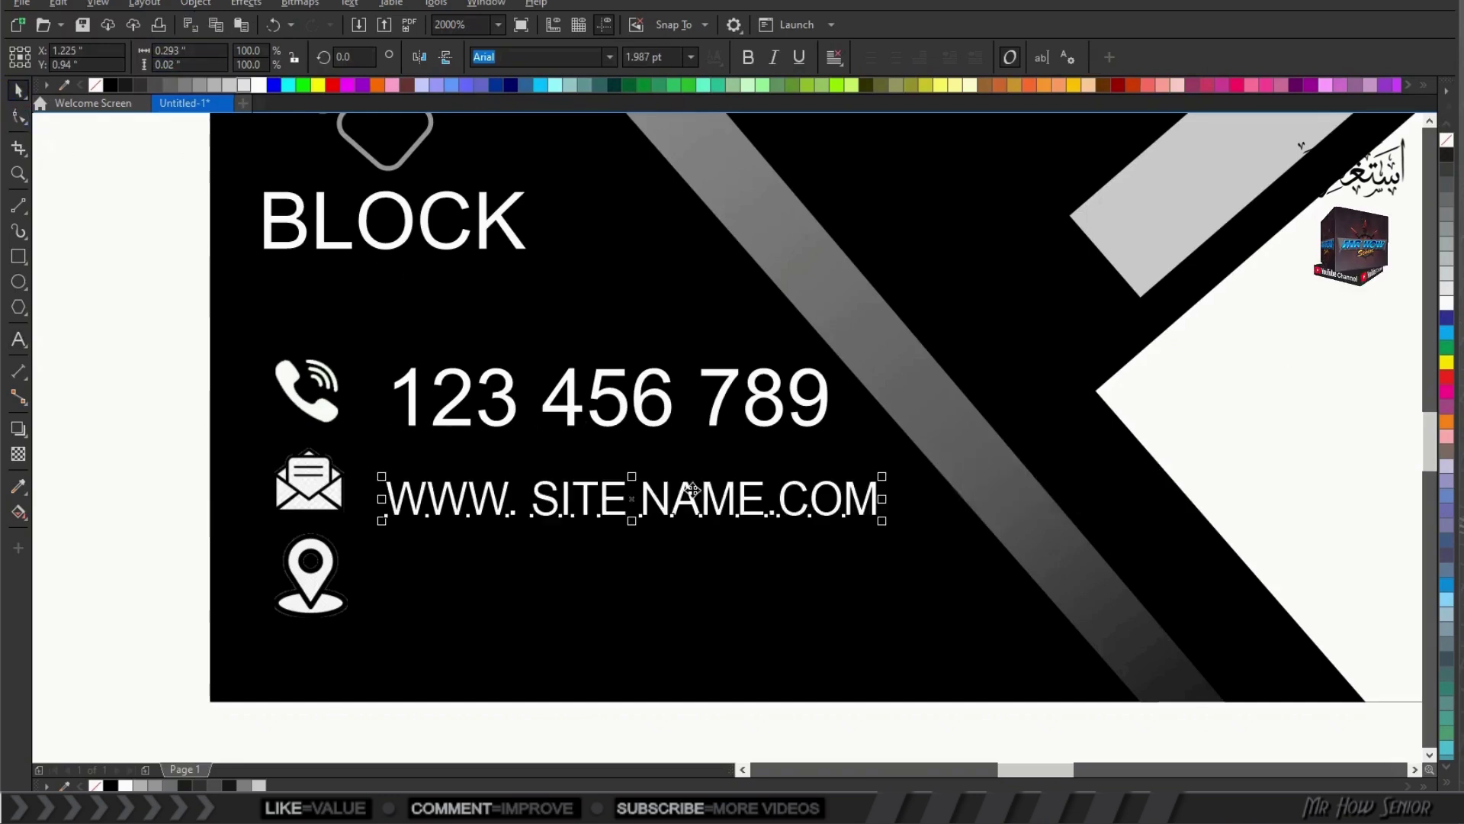
mouse_move(632, 500)
mouse_down()
mouse_move(616, 492)
mouse_move(635, 490)
mouse_up()
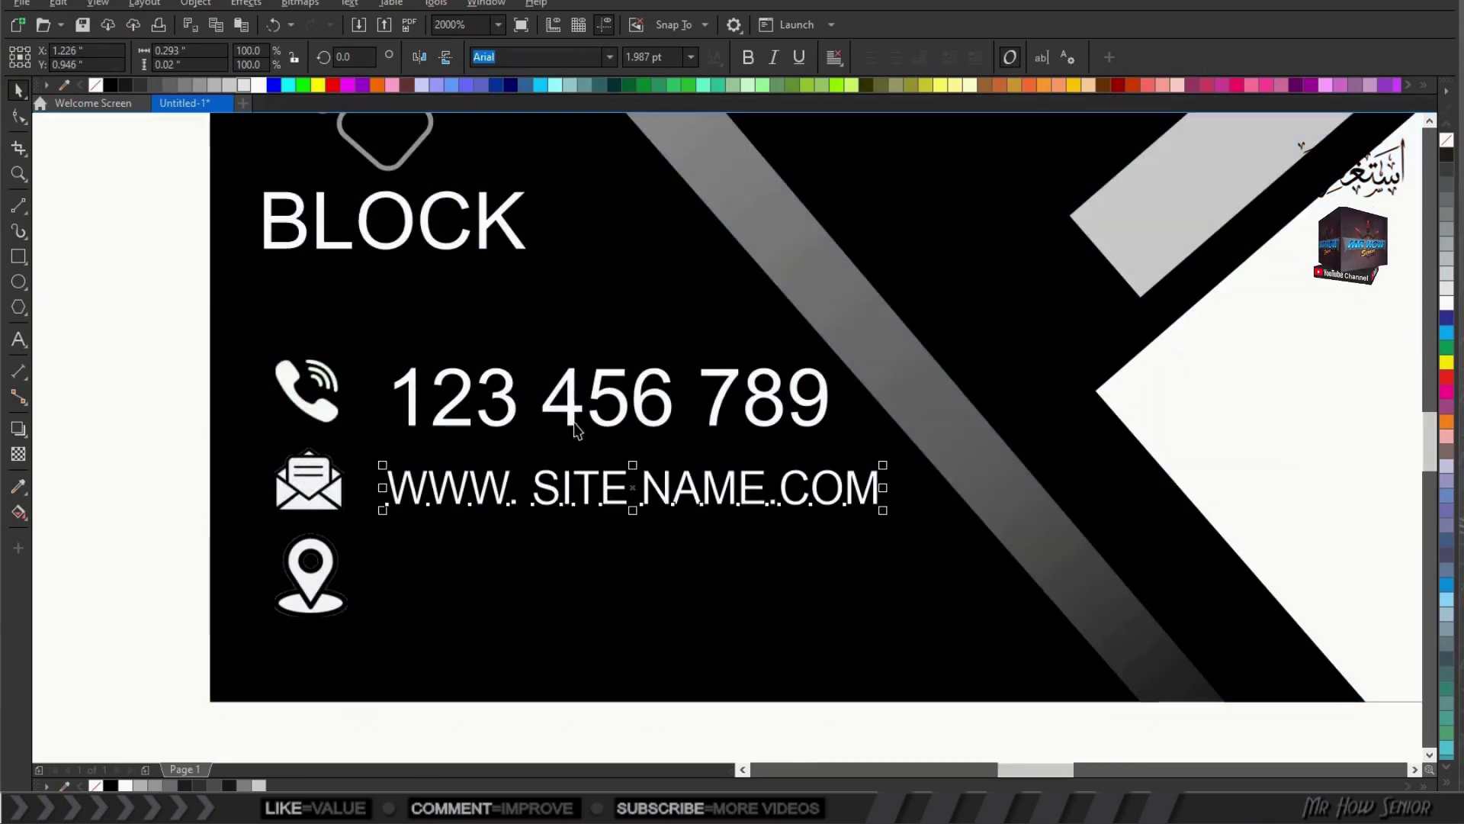
Step: Shrink the phone number text beside the phone icon to about 0.212 by 0.028 inches
click(571, 417)
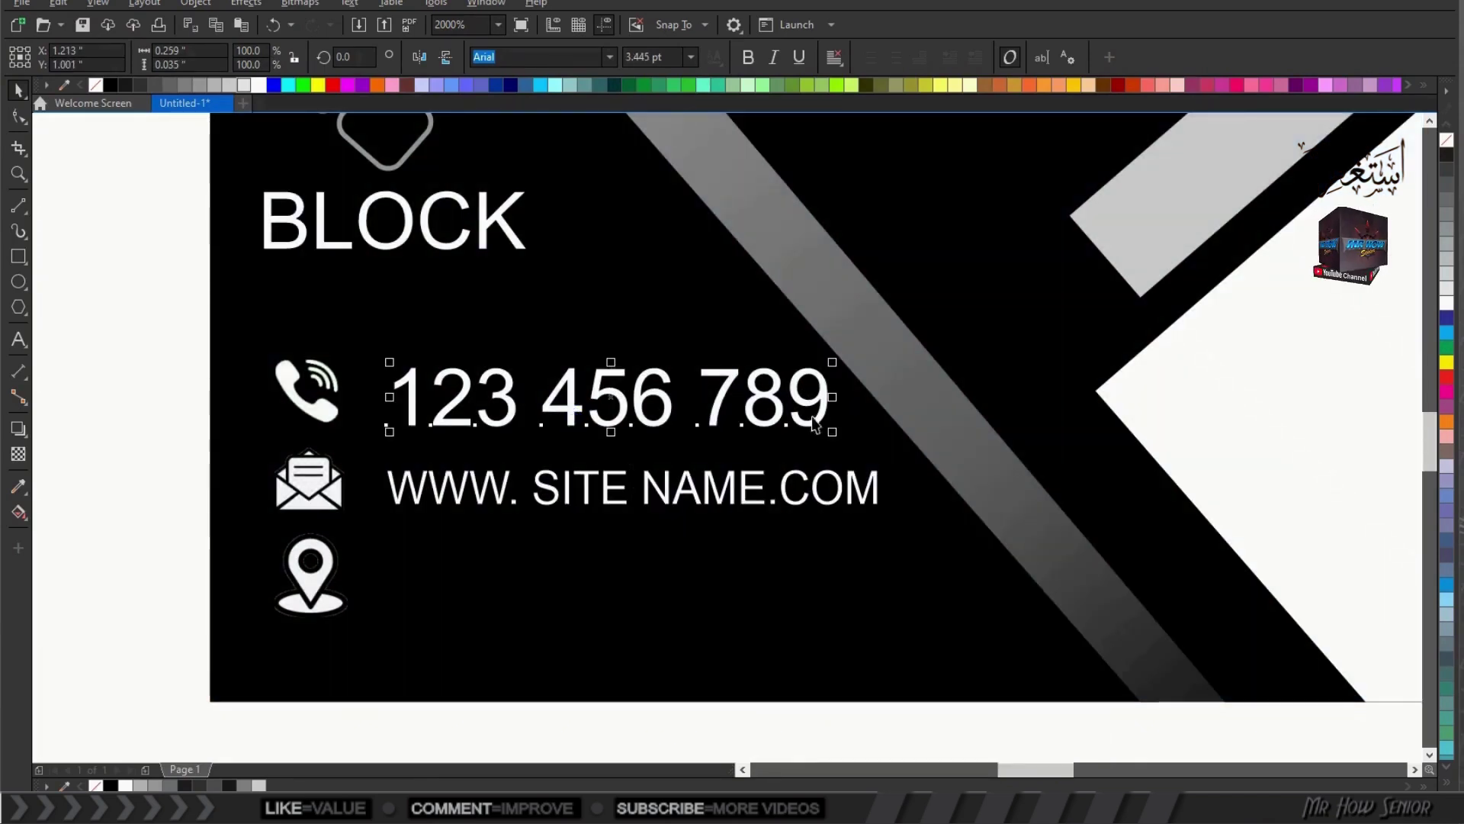
drag(832, 431, 809, 432)
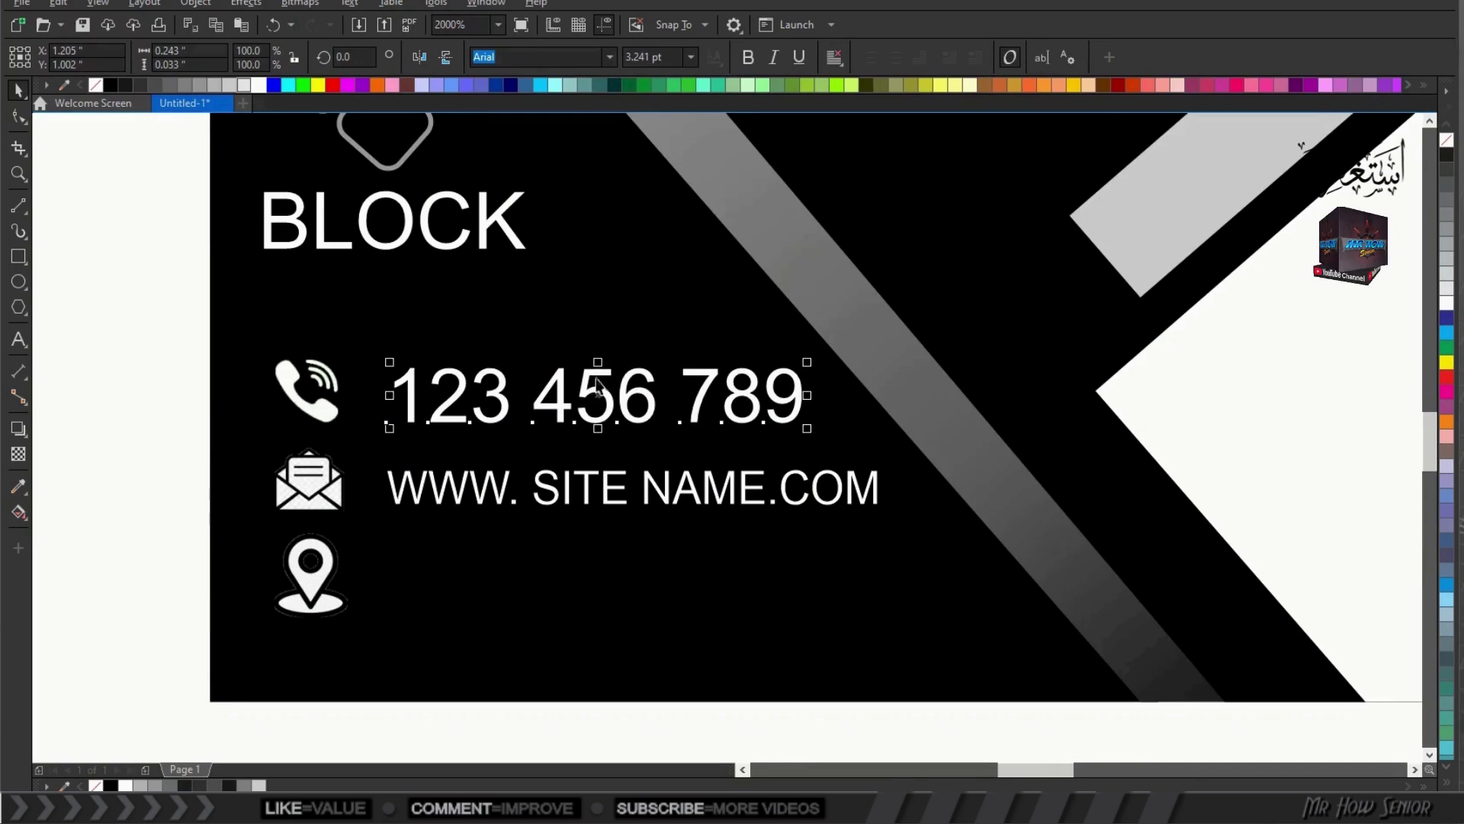
drag(598, 363, 598, 370)
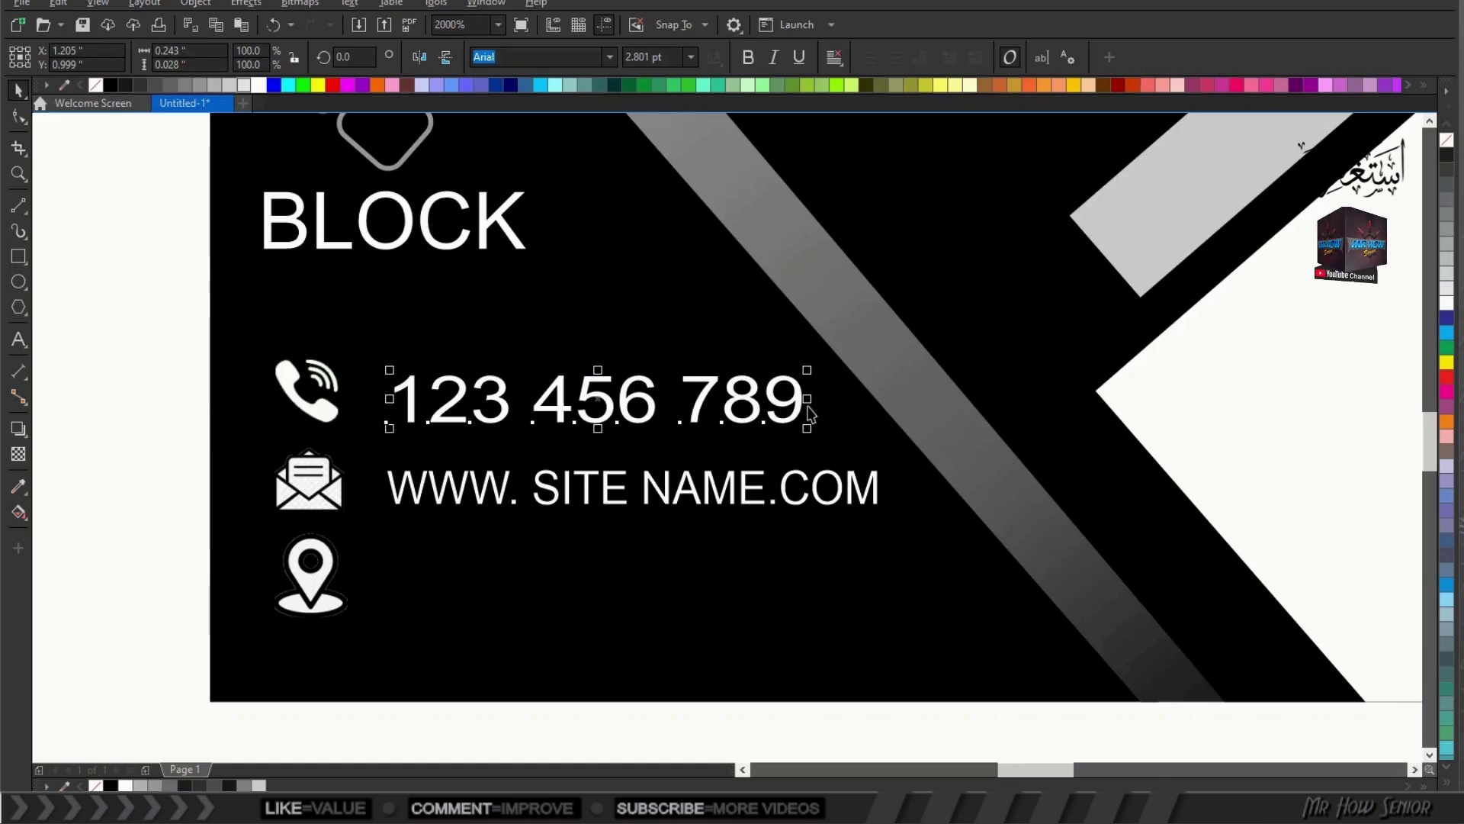
drag(808, 400, 754, 400)
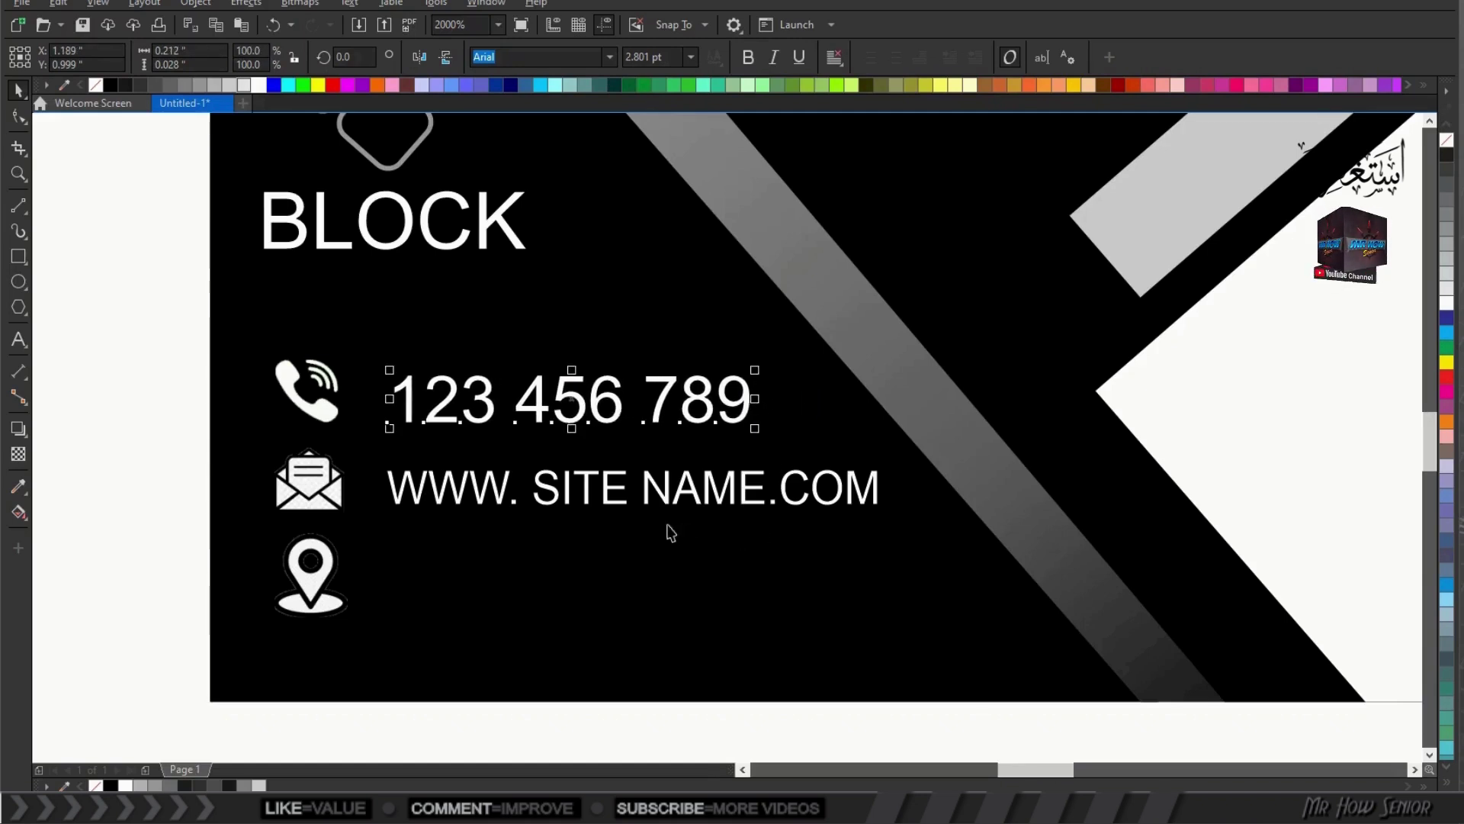
Step: Enlarge the website text beside the envelope icon to about 0.301 by 0.023 inches
click(606, 492)
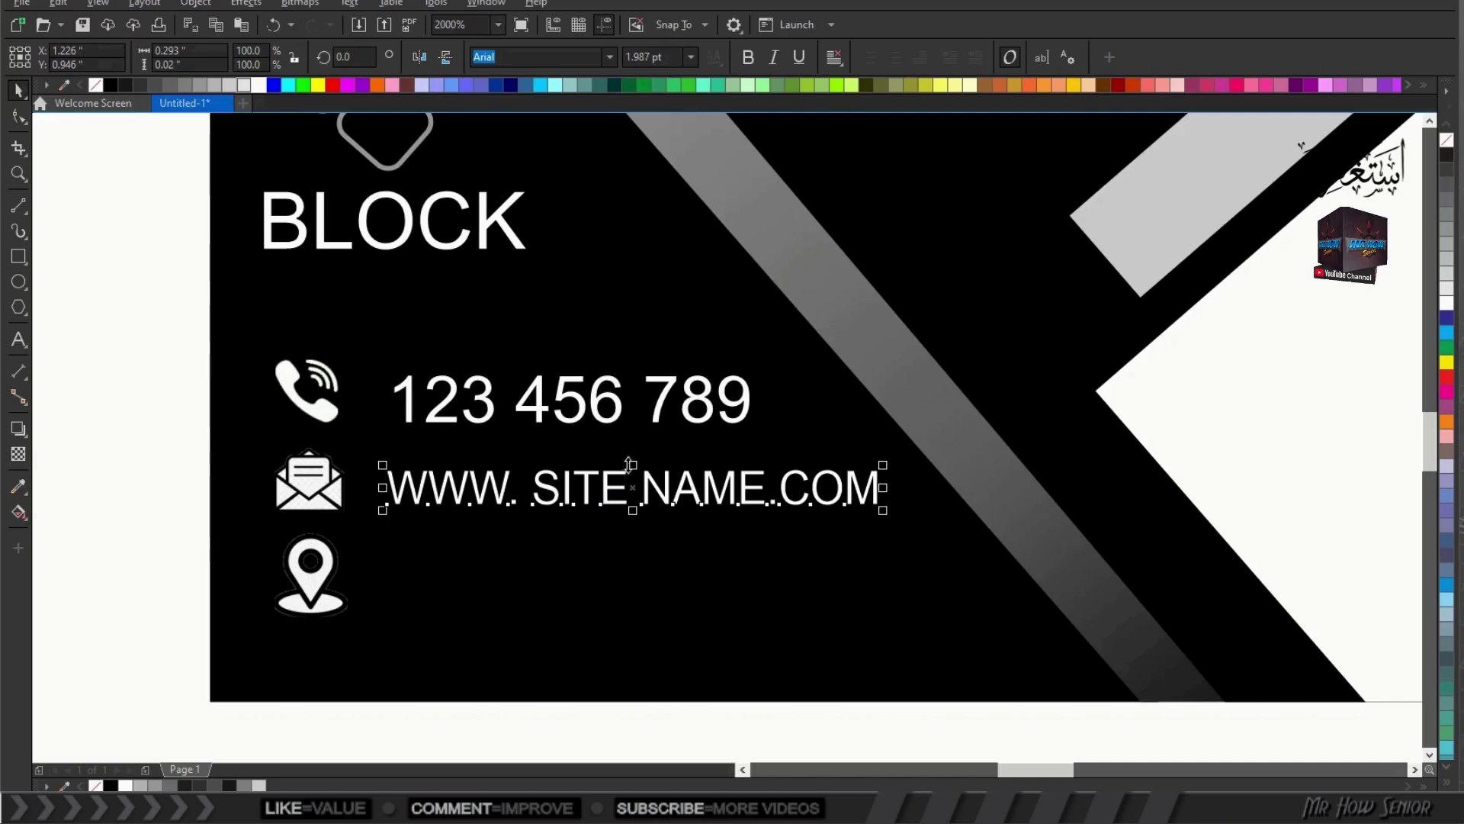
drag(630, 464, 629, 461)
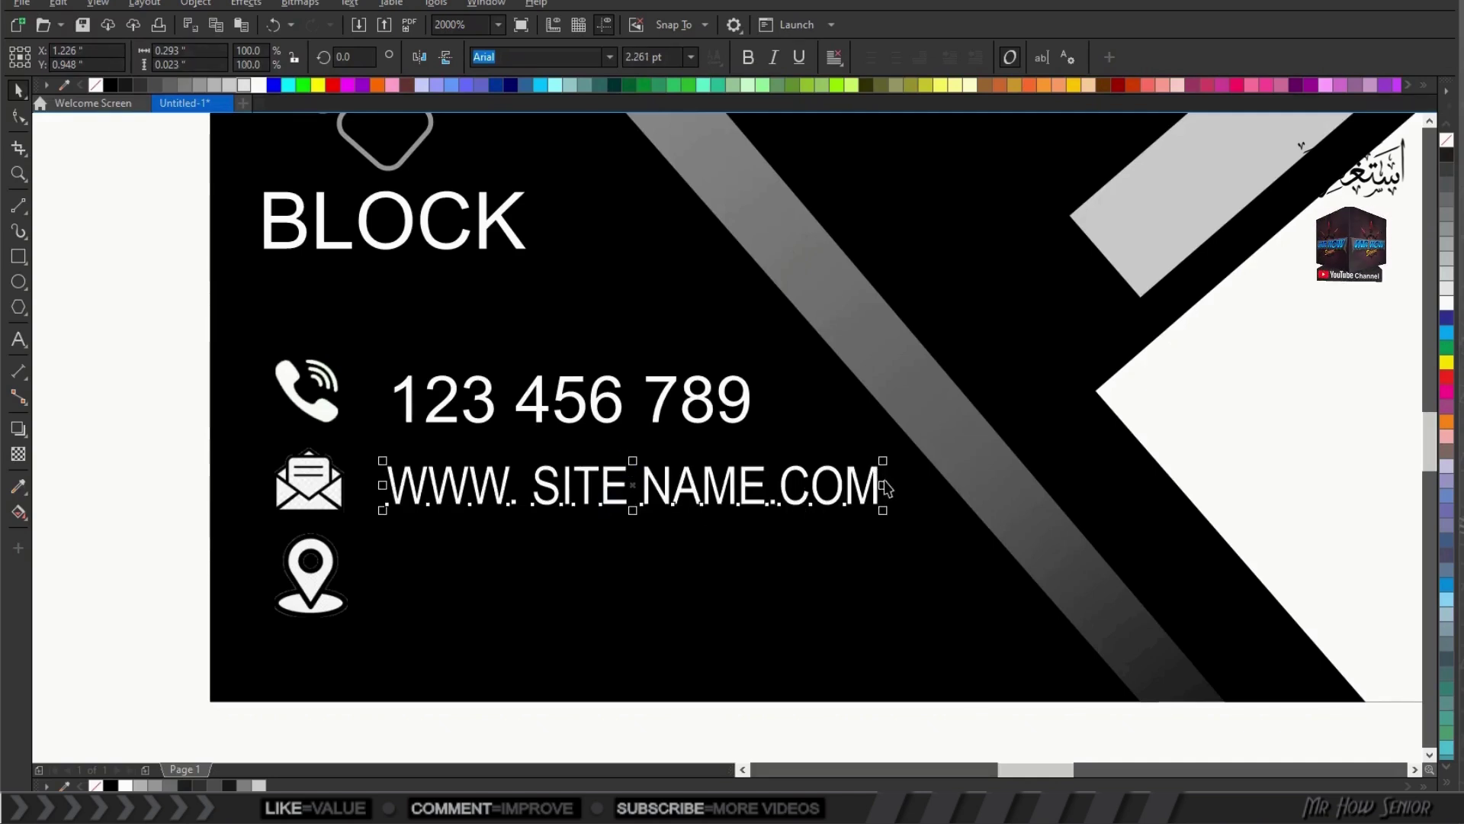
drag(886, 485, 900, 488)
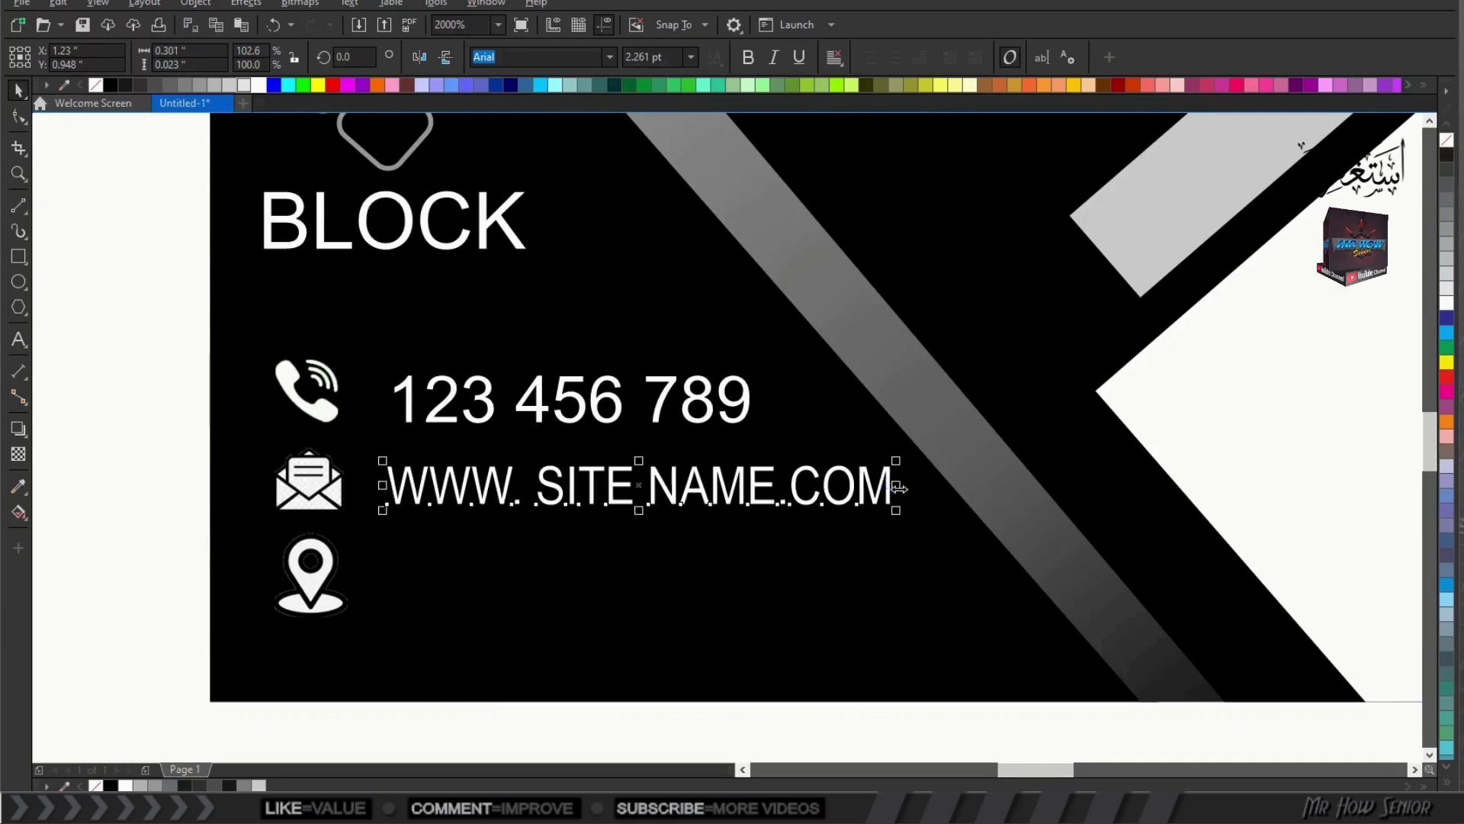
click(103, 514)
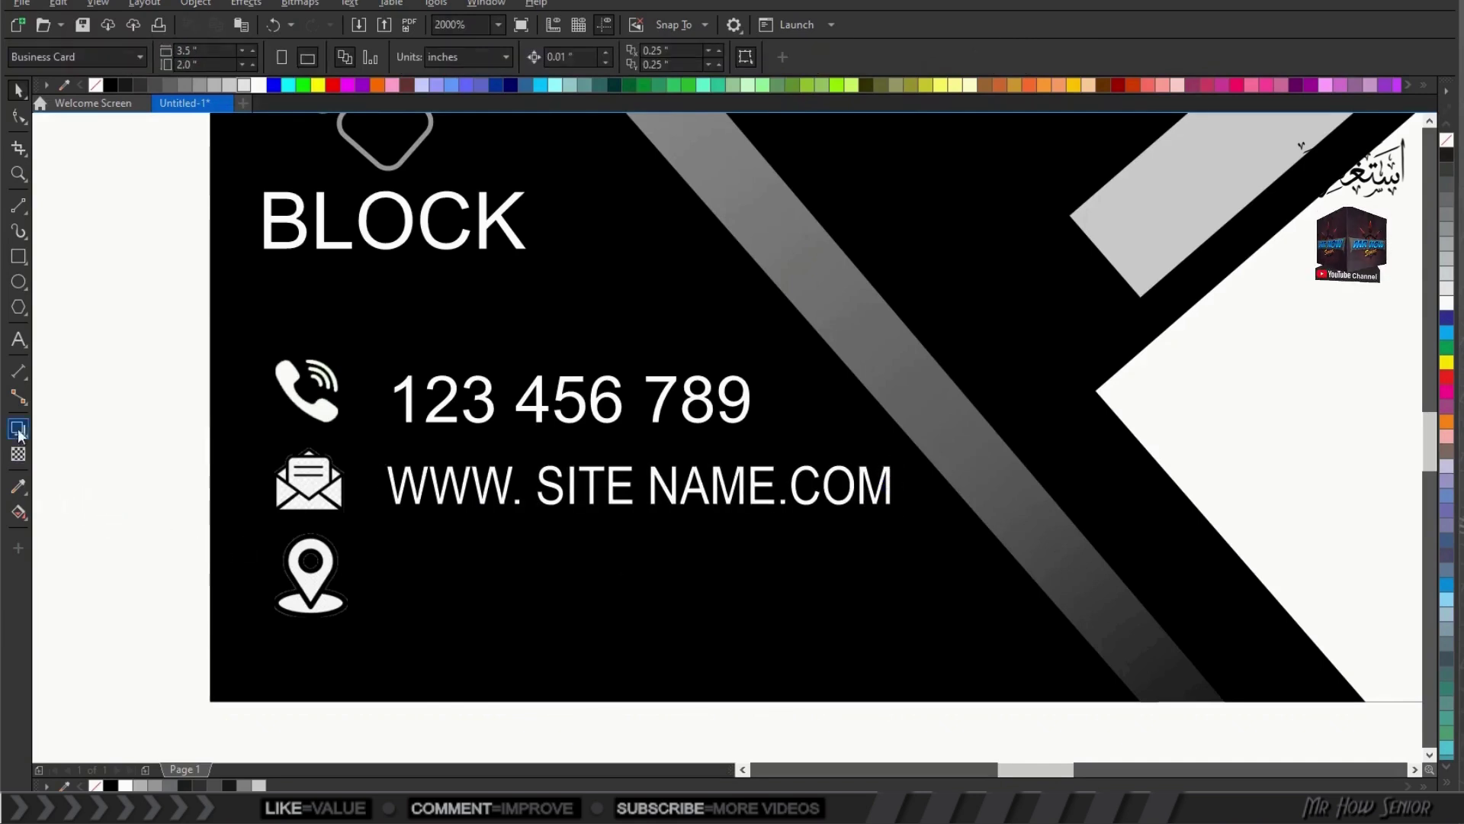
Step: Add a placeholder address ending in "CITY COUNTRY" as a second line beneath the website text
click(401, 476)
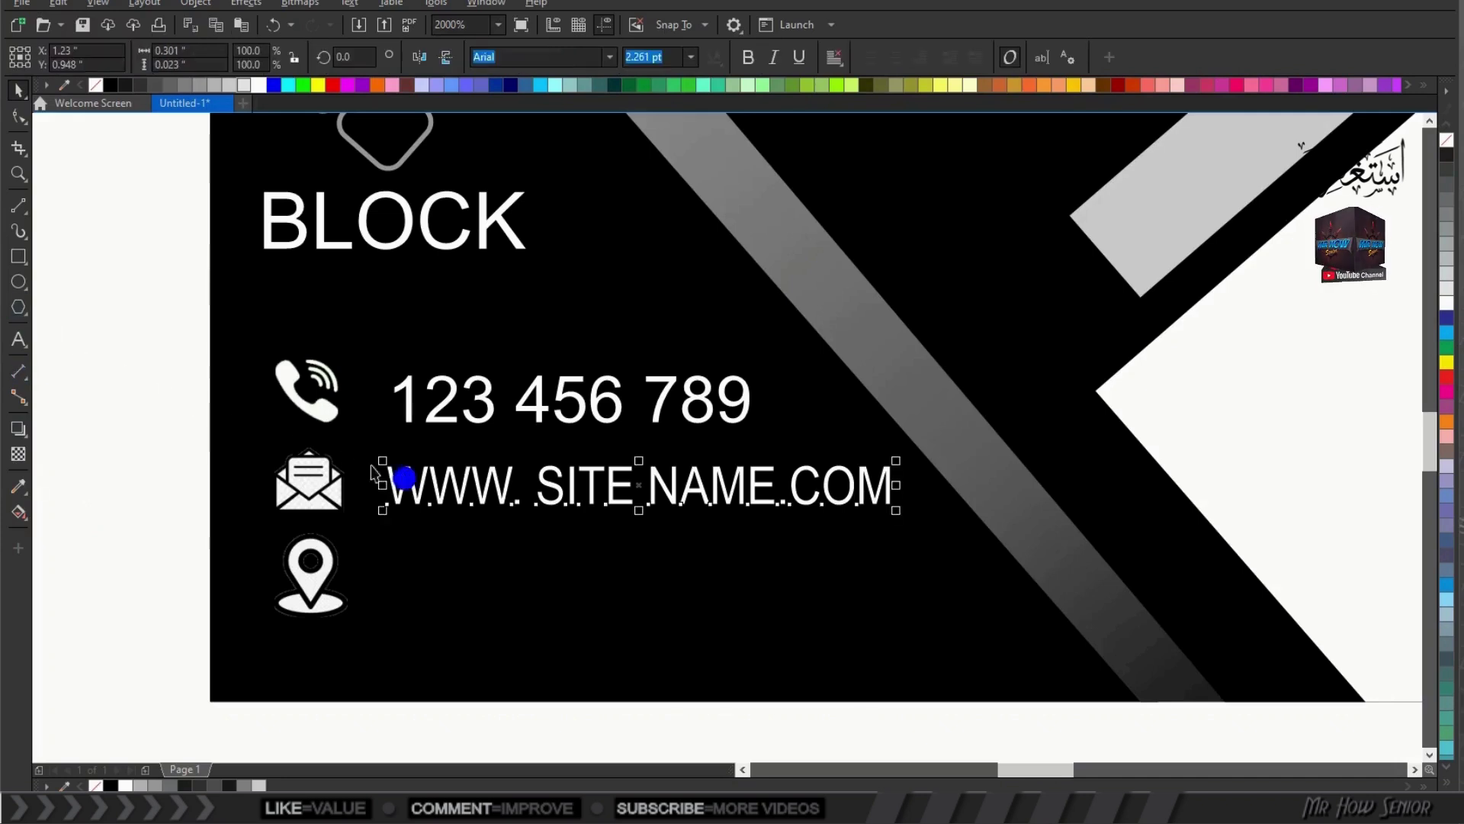
click(17, 349)
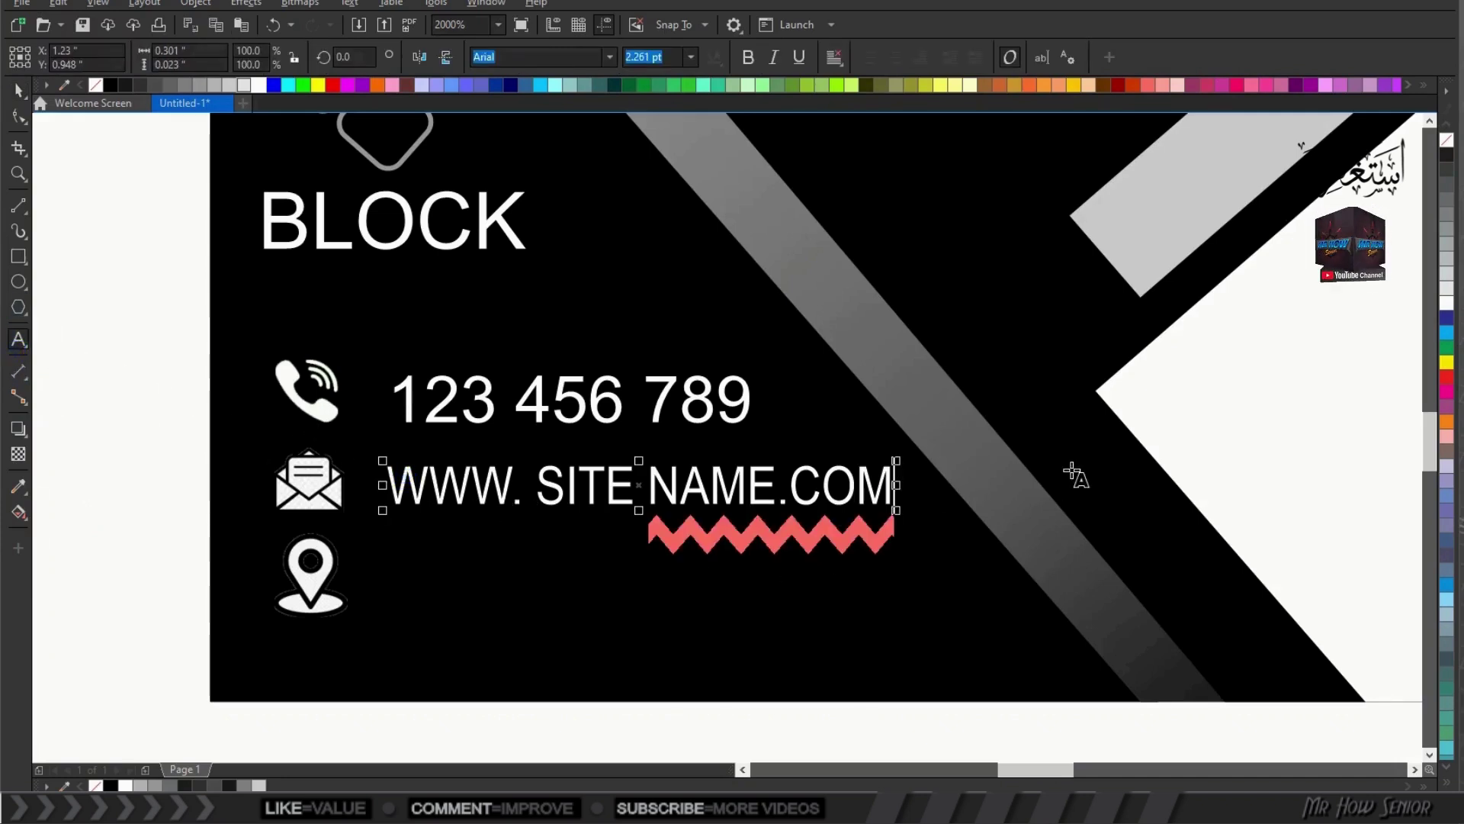
key(Return)
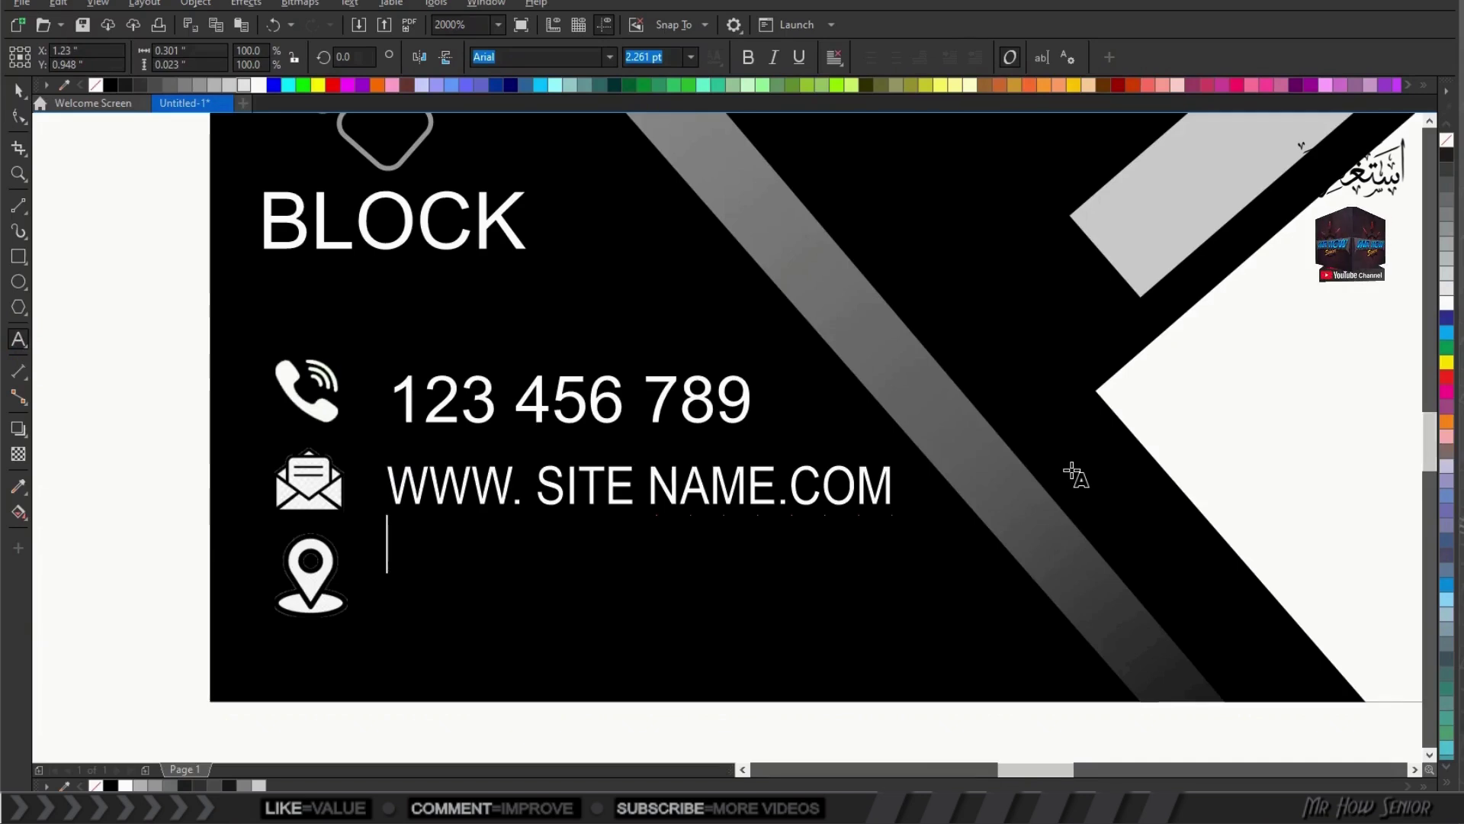
text(S)
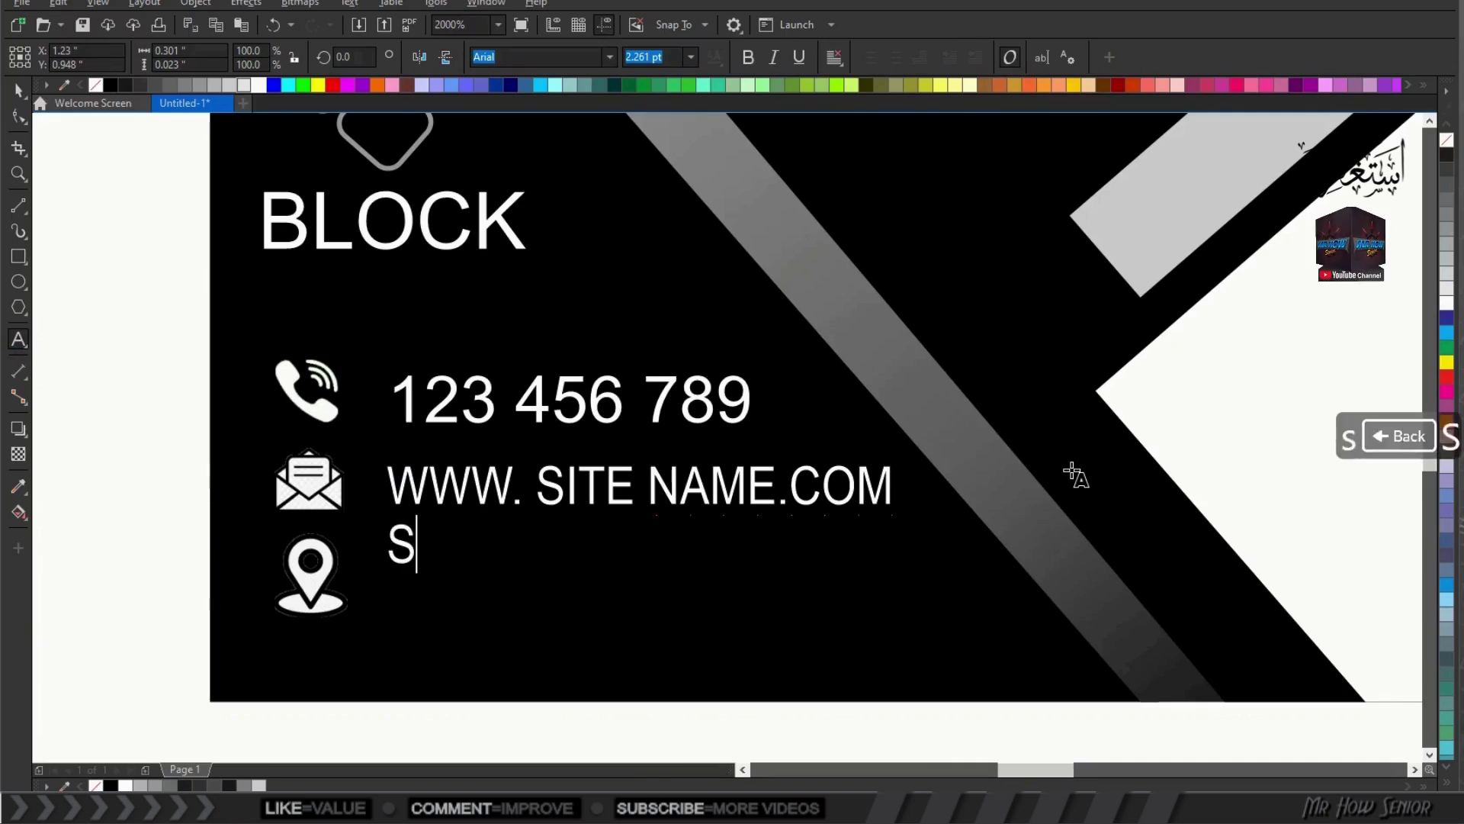
text(t)
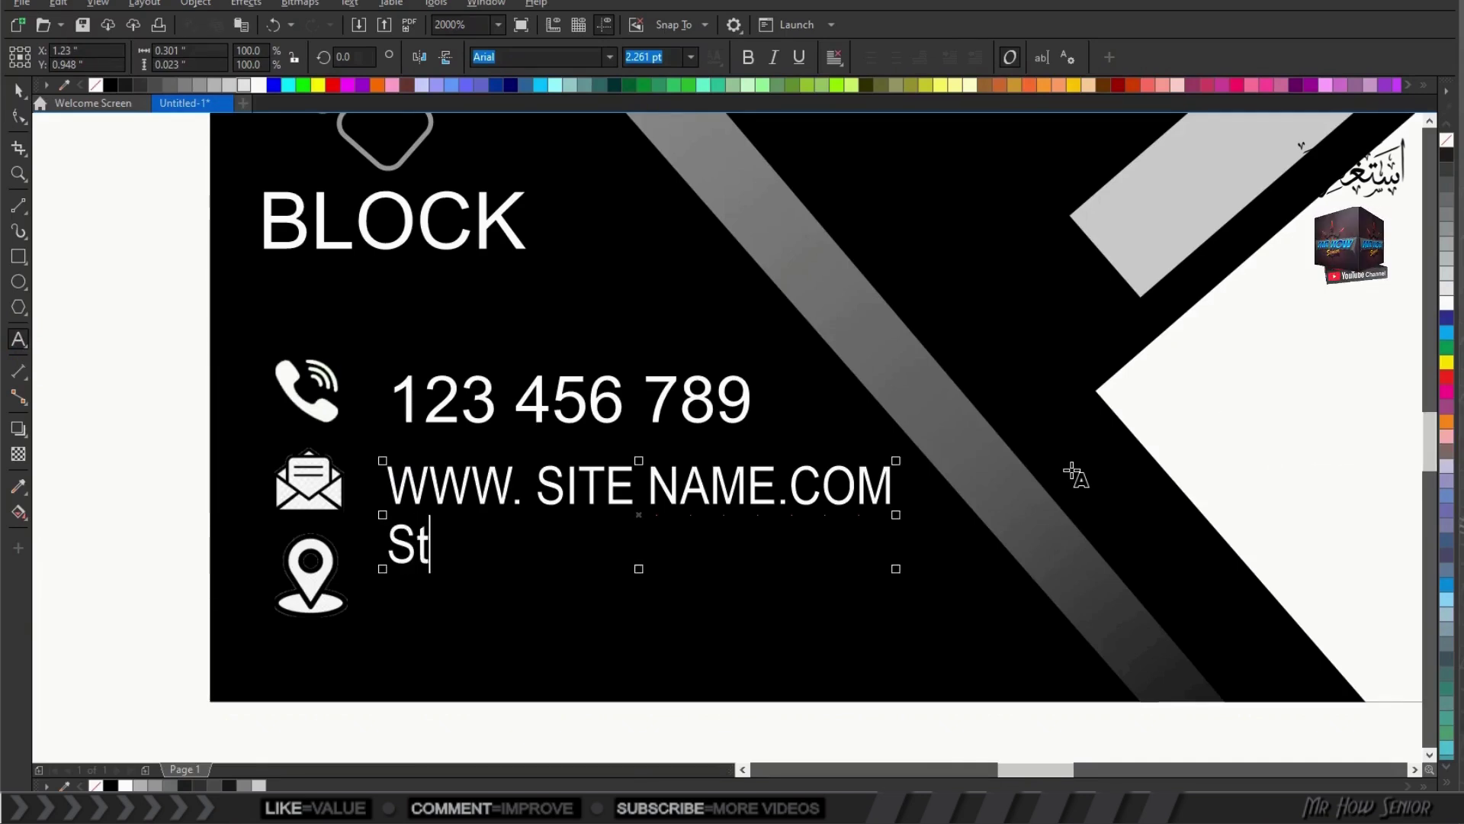
text(.)
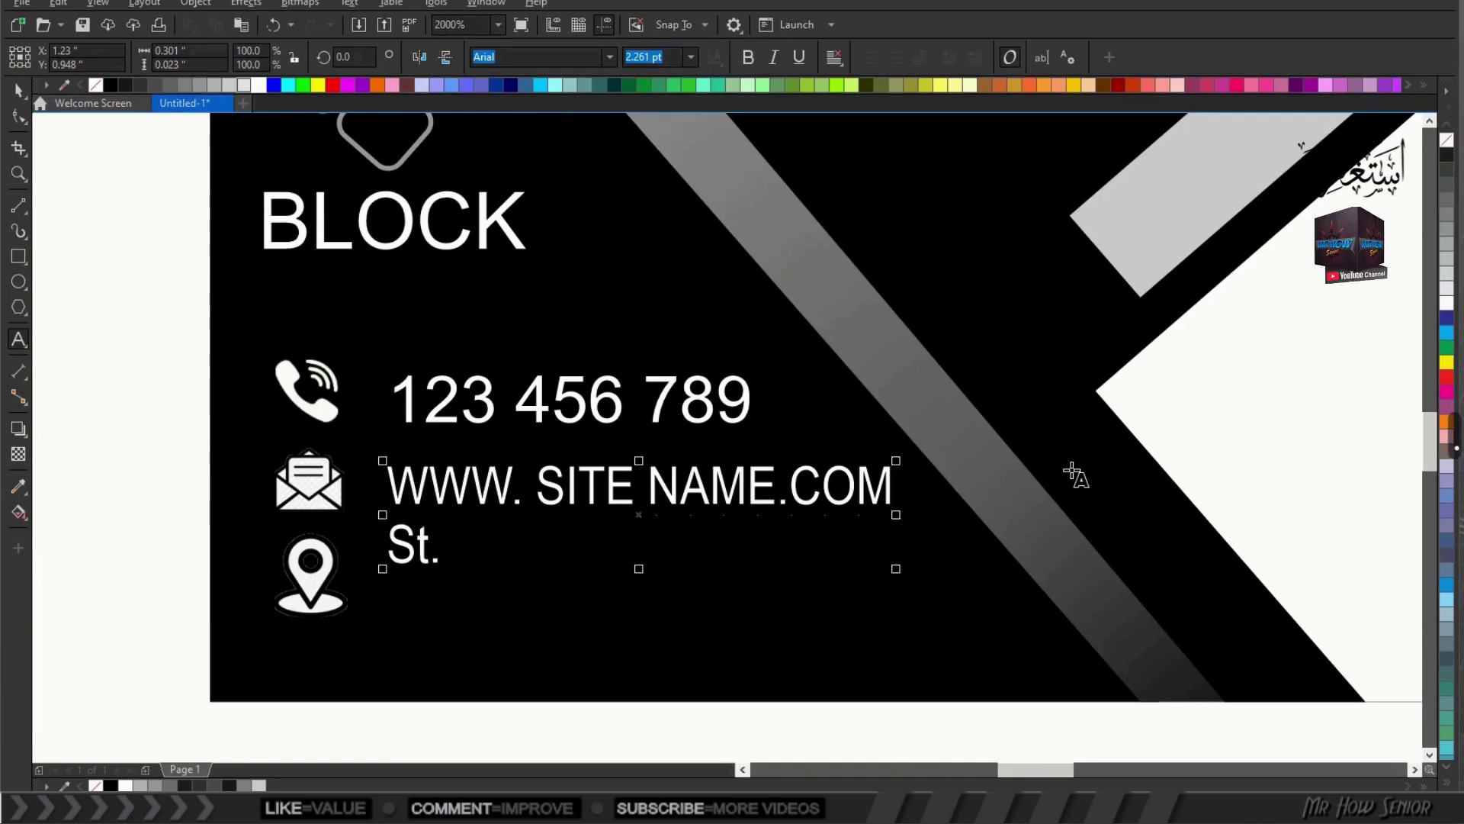
text(1,)
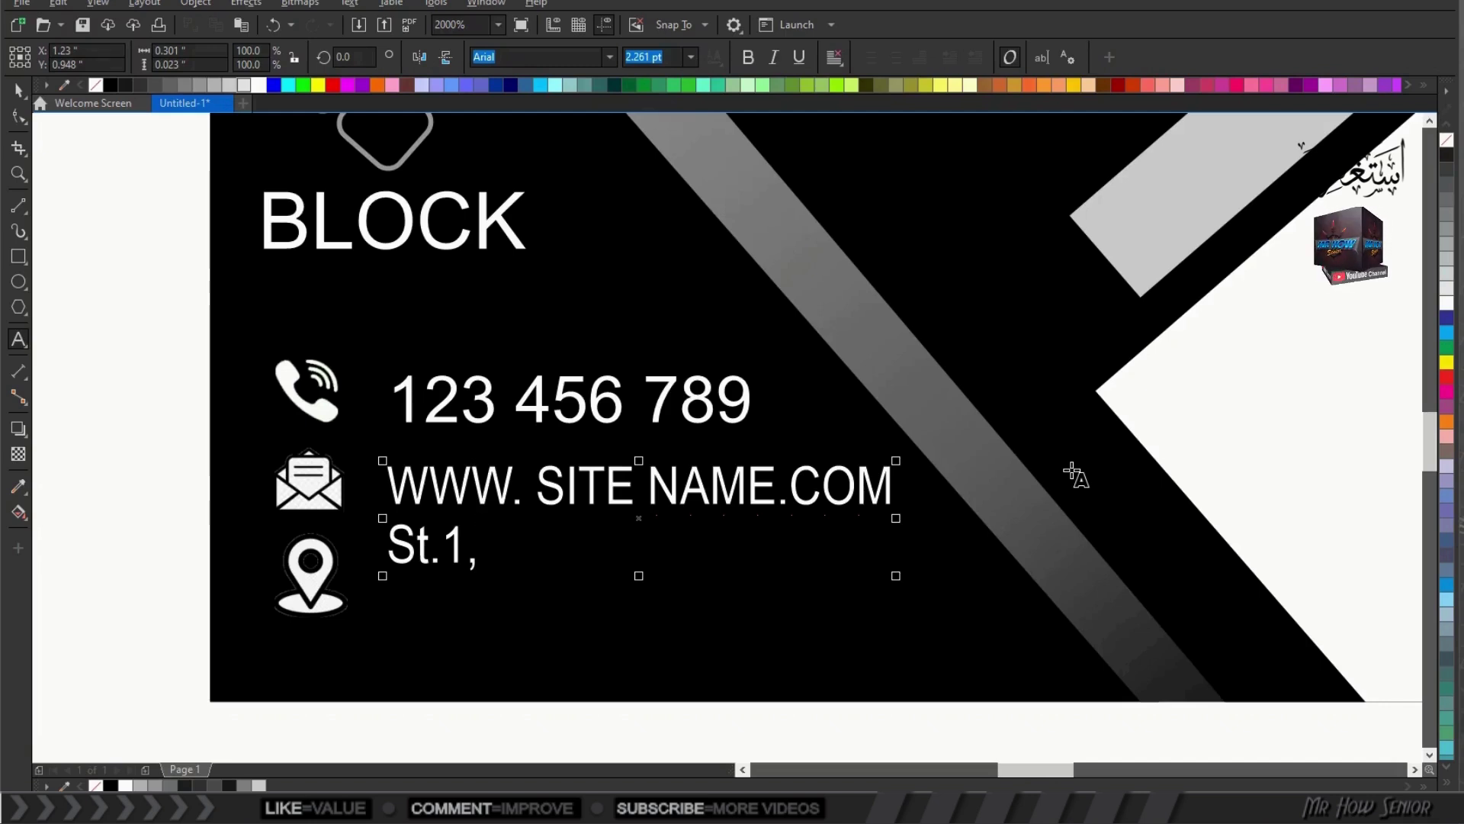
text(CA)
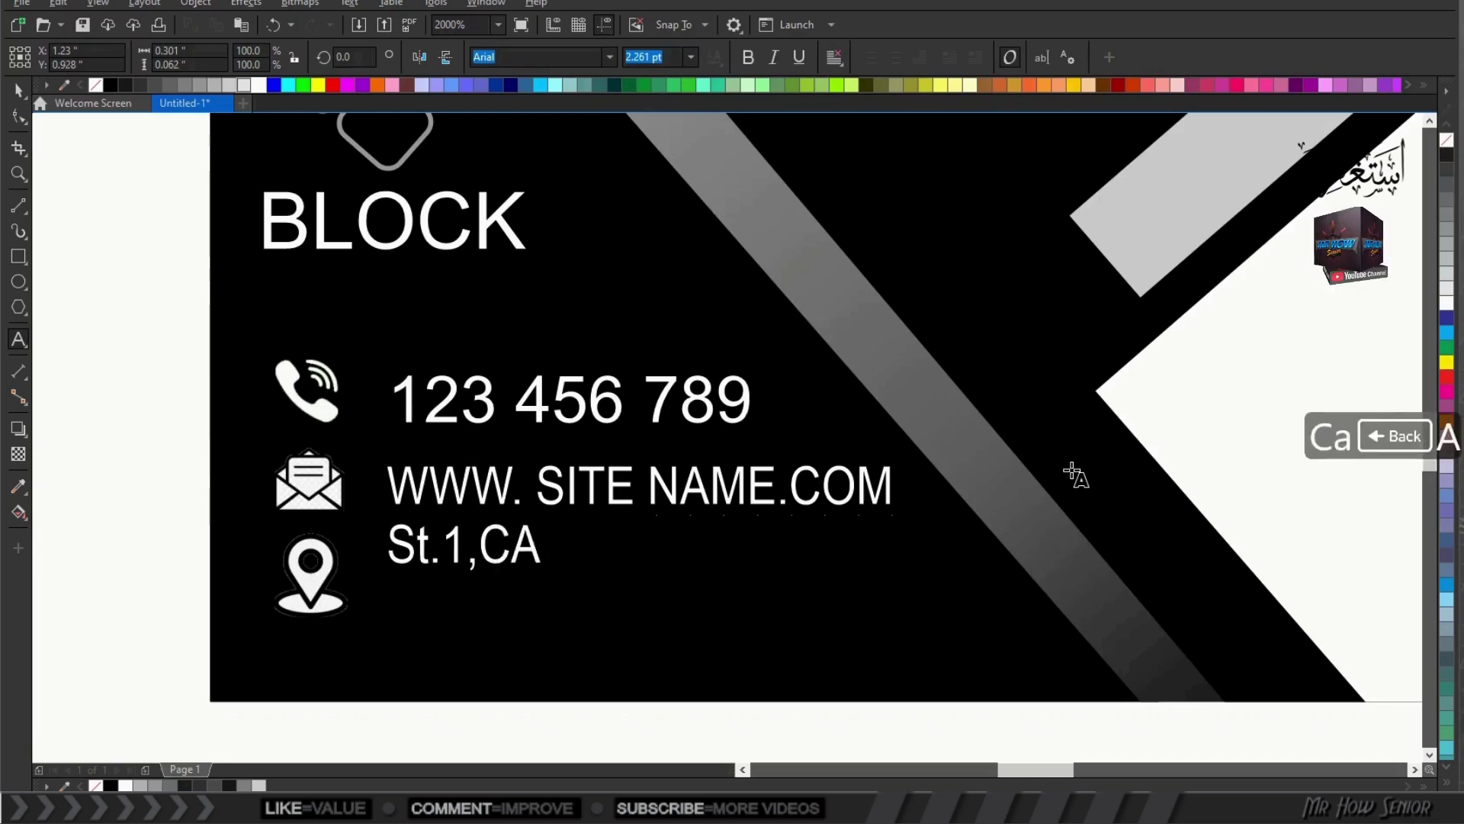
text( ,Da)
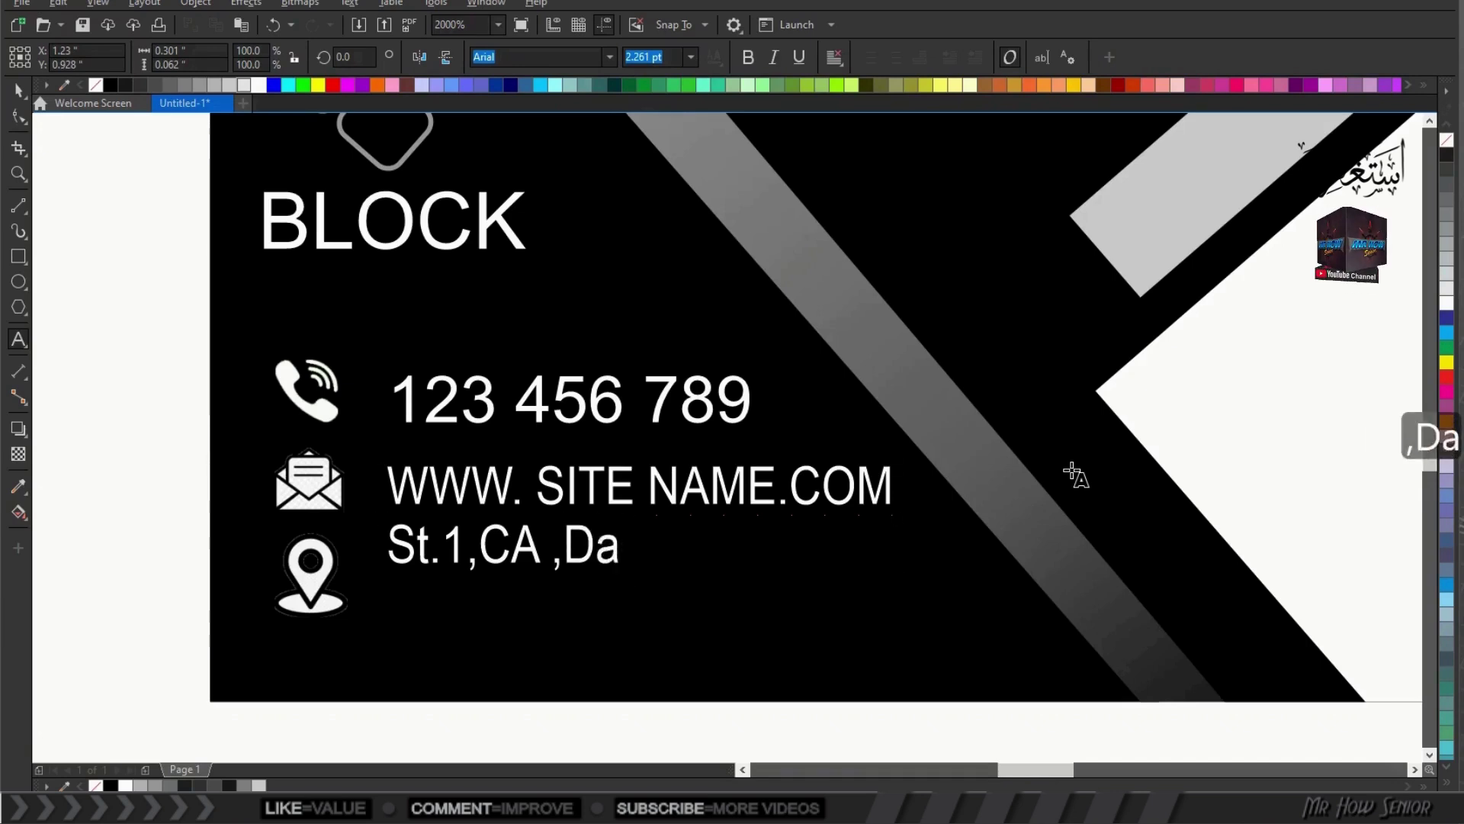
key(BackSpace)
text(A)
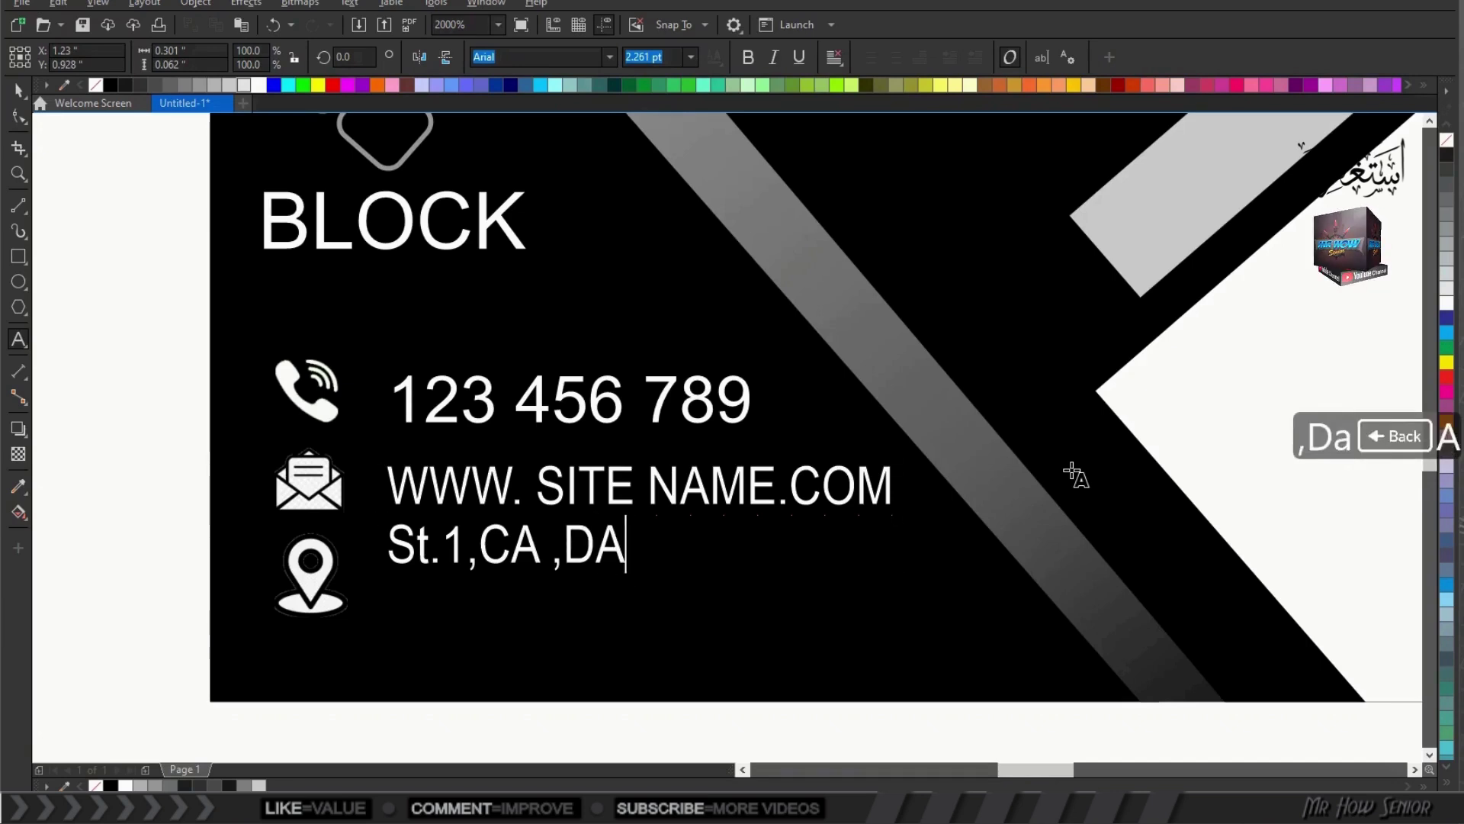
text(..)
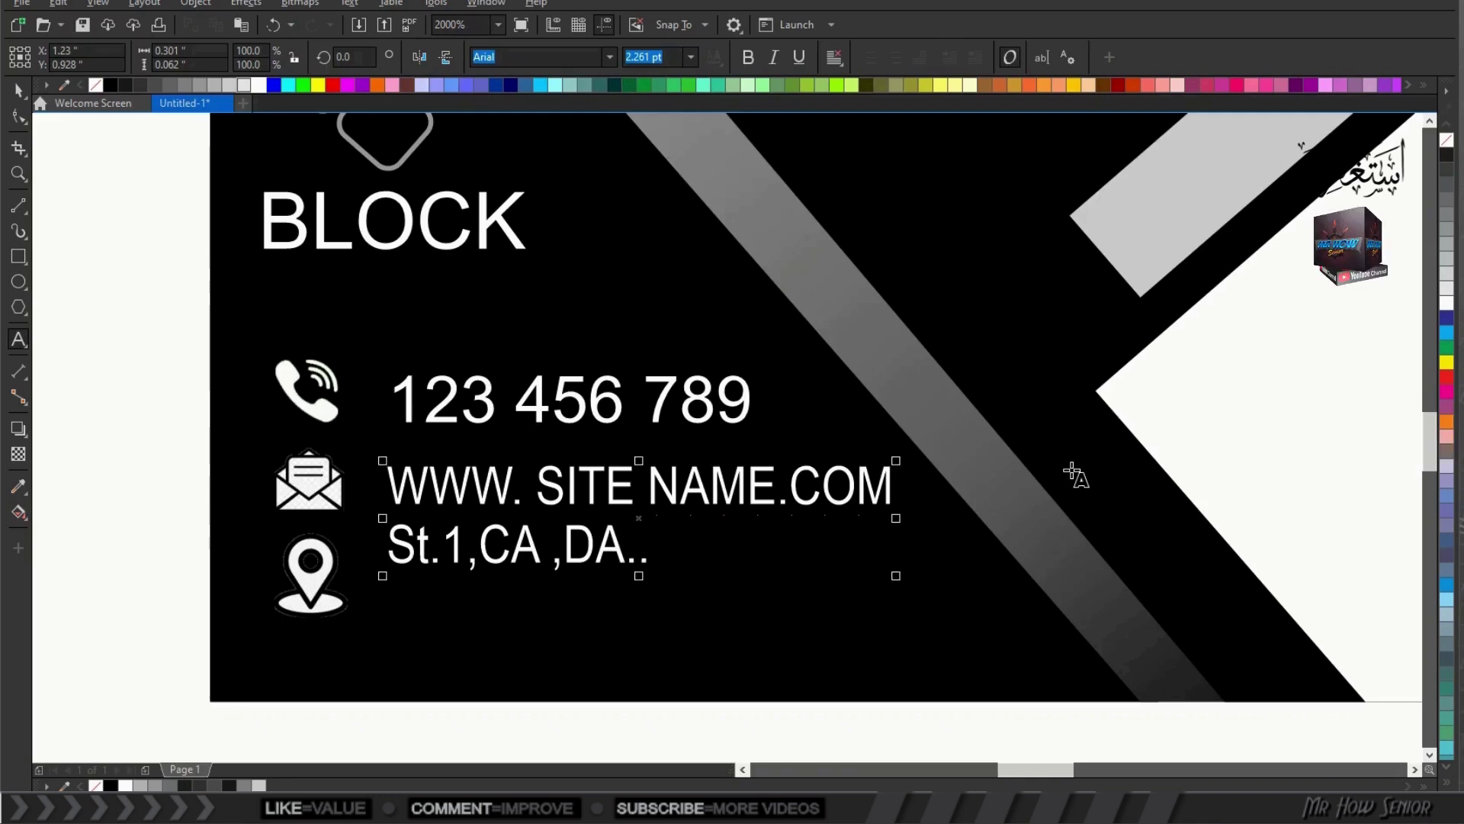
text(Ci)
key(BackSpace)
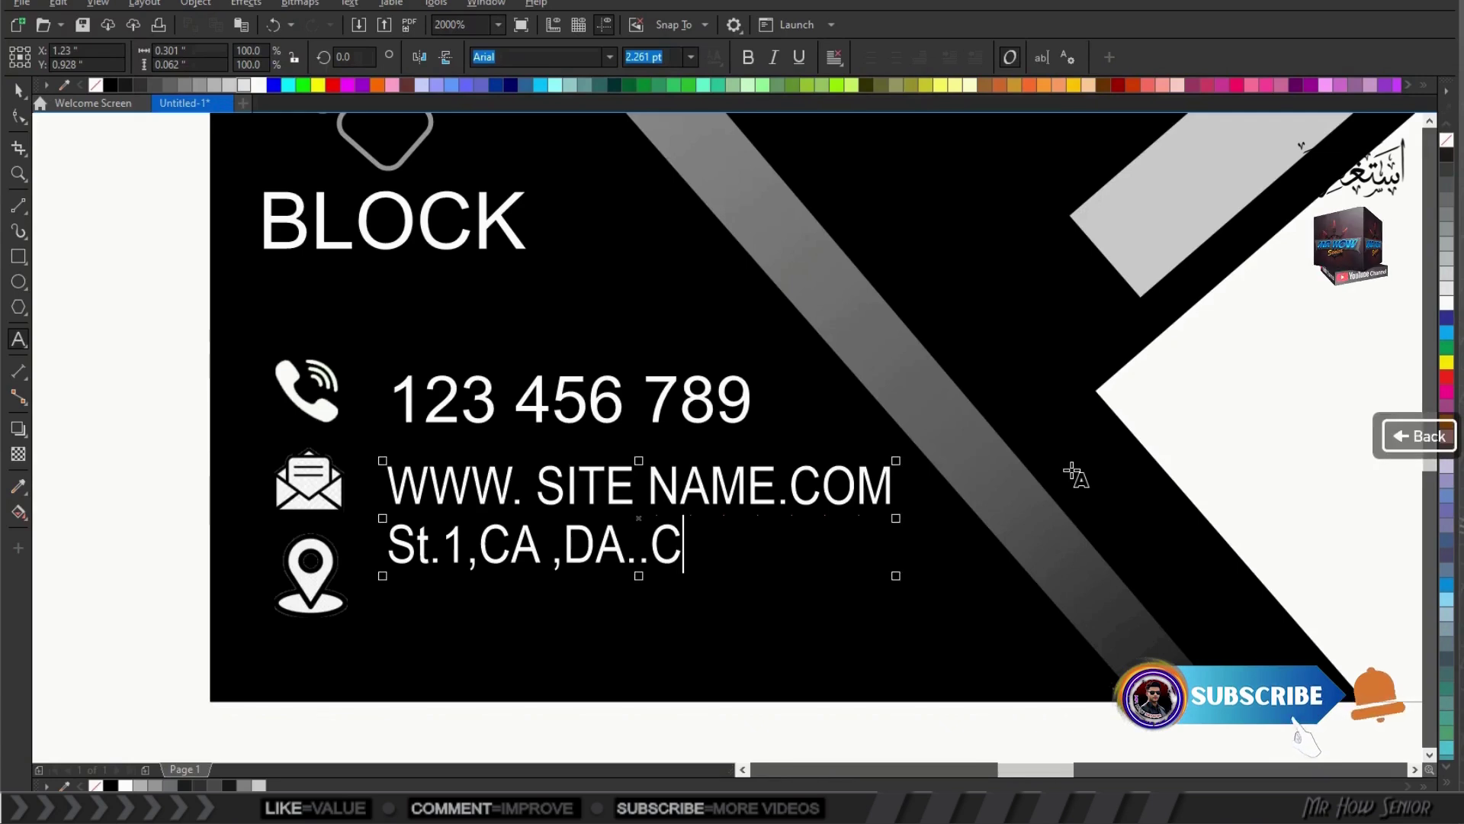
text(ITY)
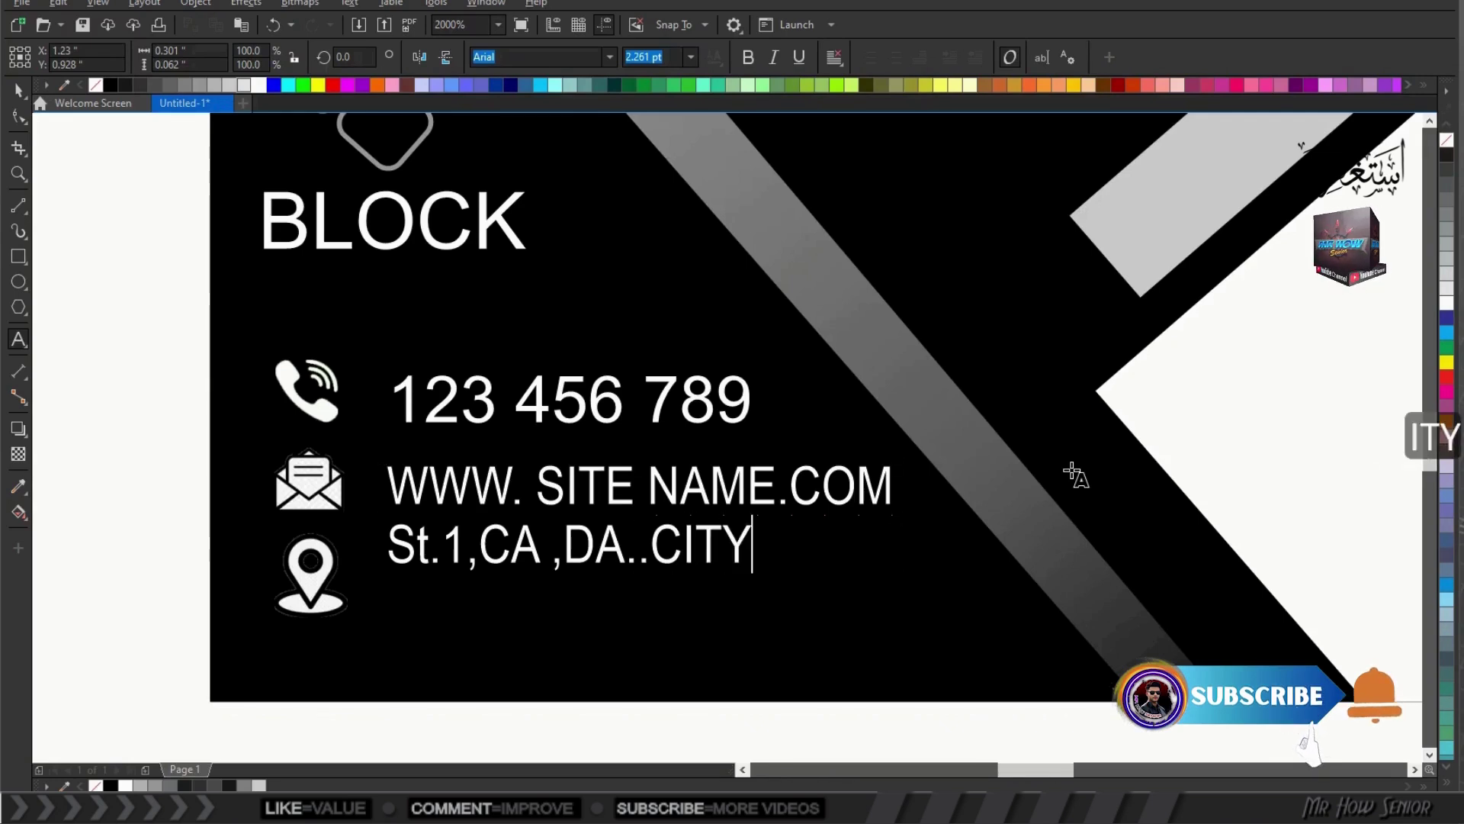
text( COUN)
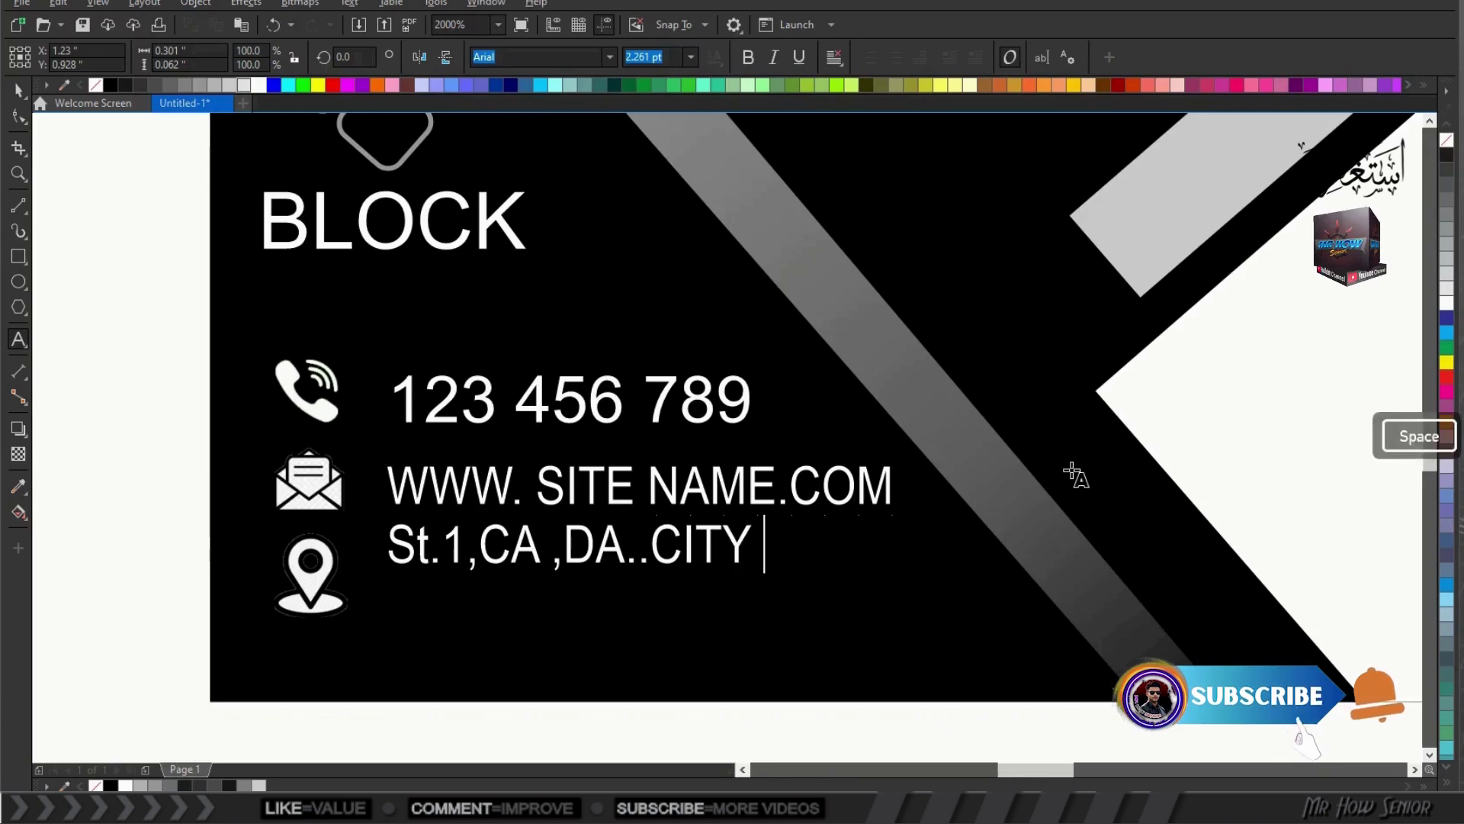
text(TRY)
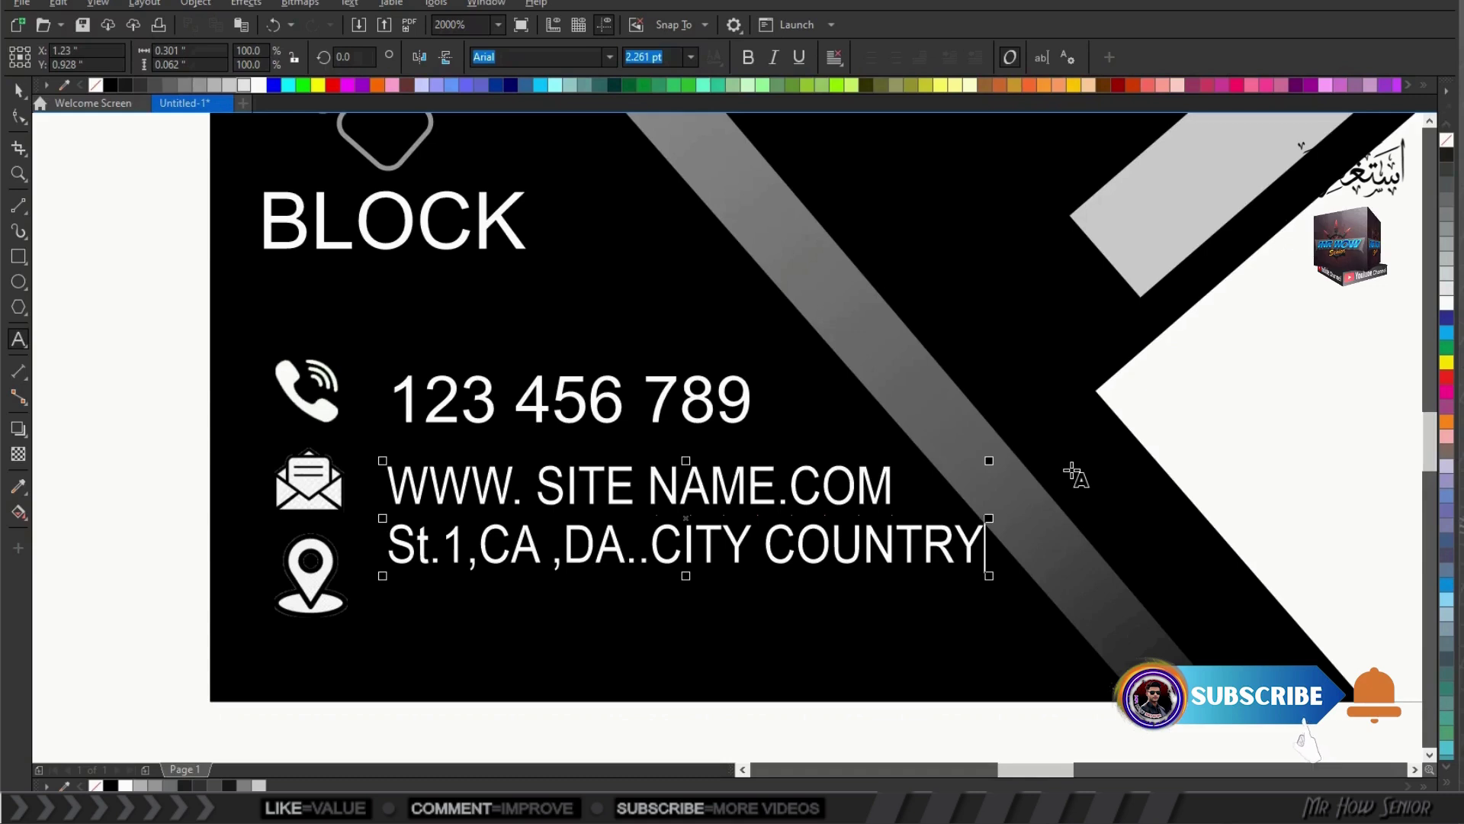
Step: Break the address line apart from the website text, place it beside the location pin, and resize it to about 0.34 by 0.026 inches
key(ctrl+space)
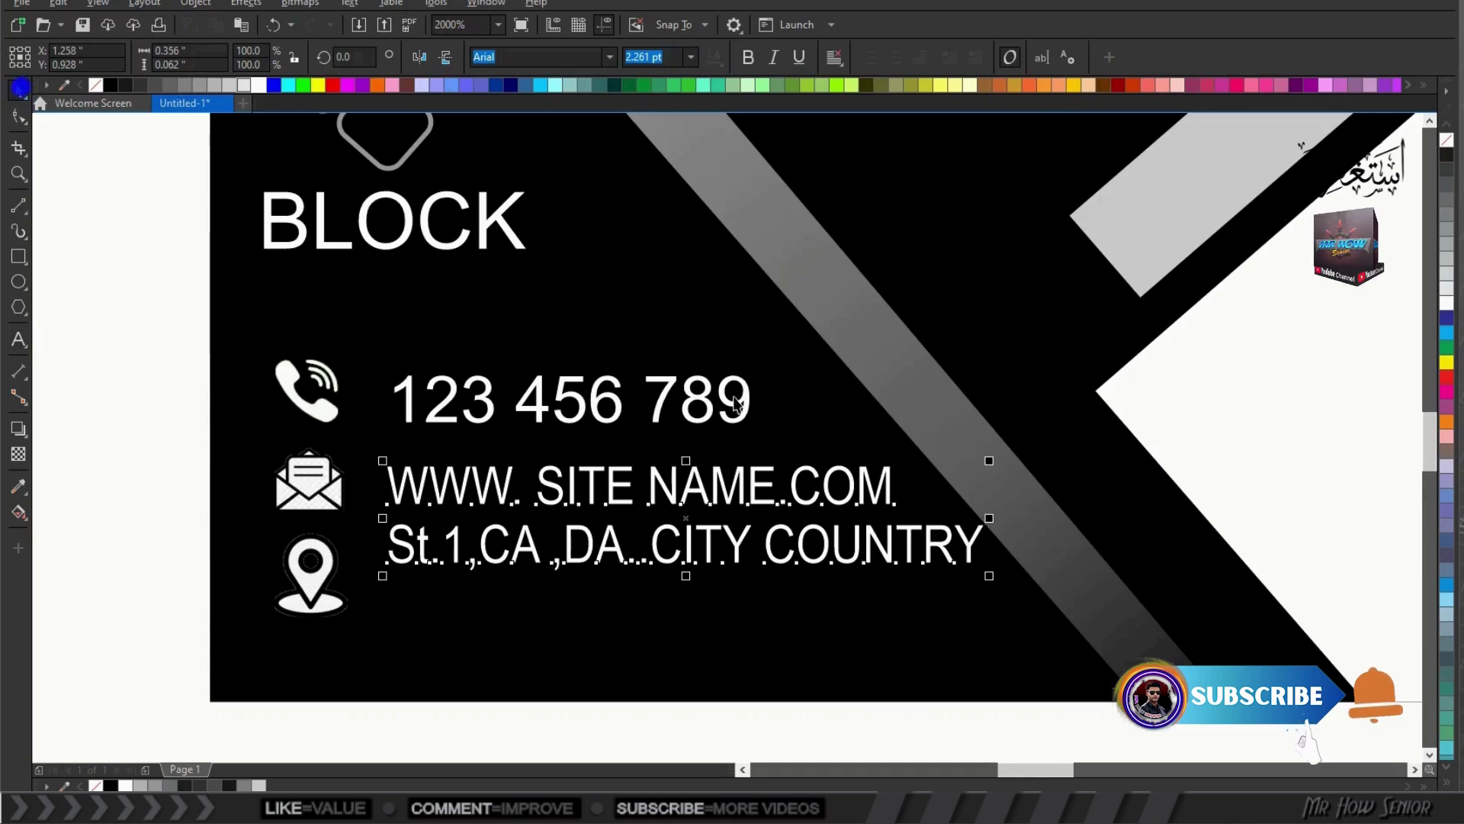
click(195, 3)
click(279, 404)
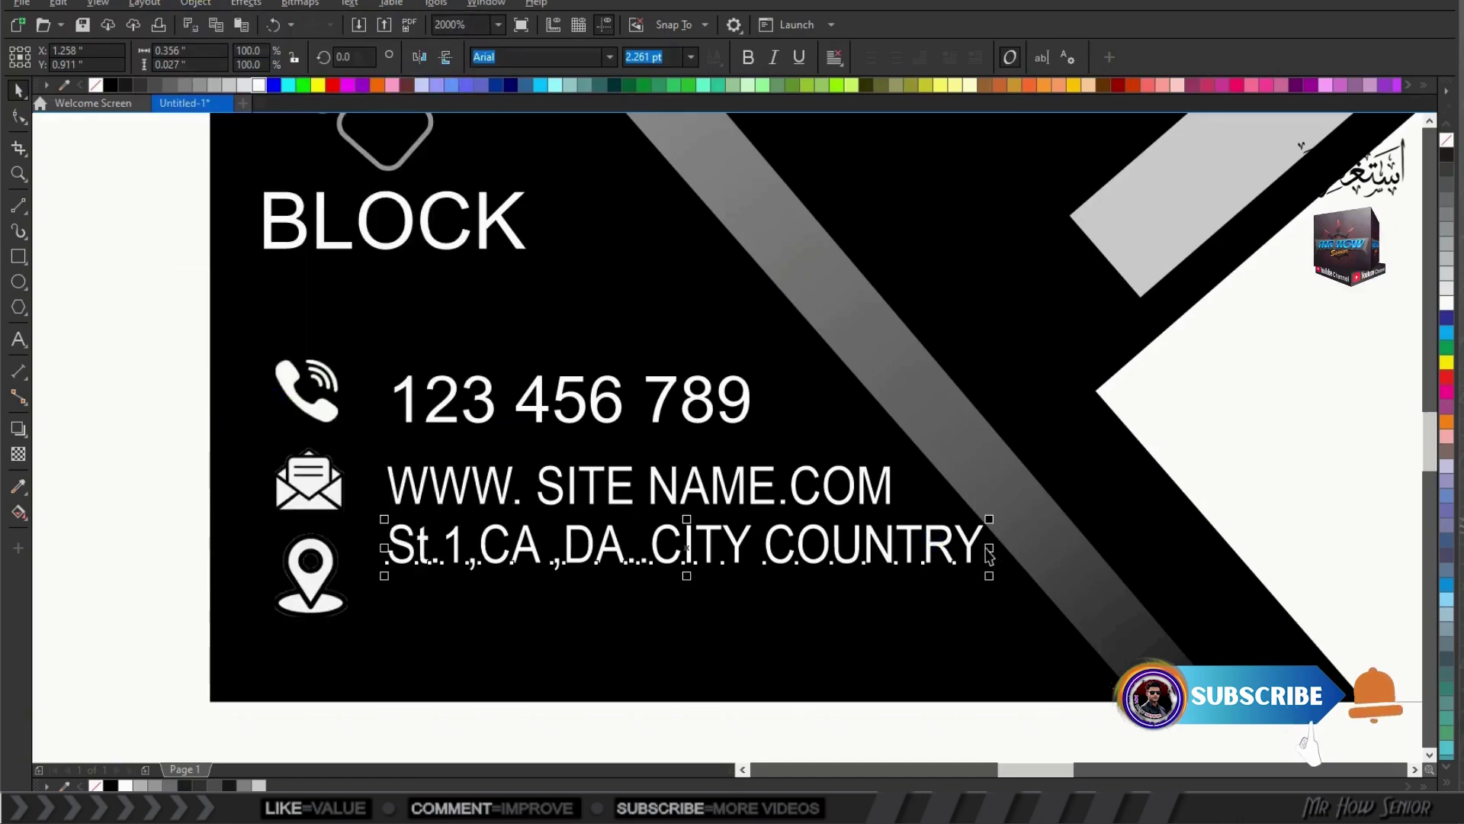
drag(990, 577, 938, 581)
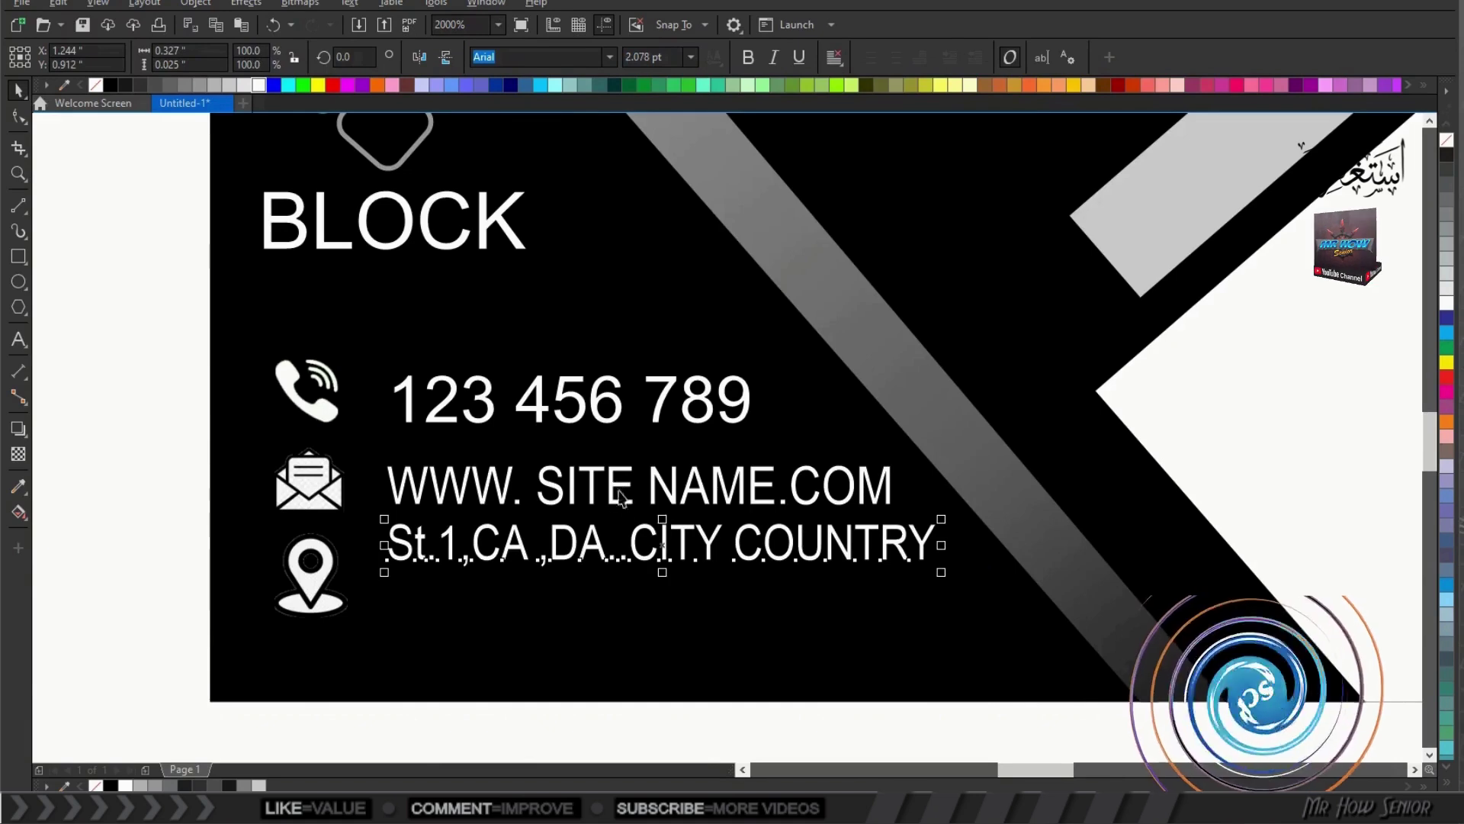
drag(660, 545, 651, 582)
drag(929, 556, 952, 555)
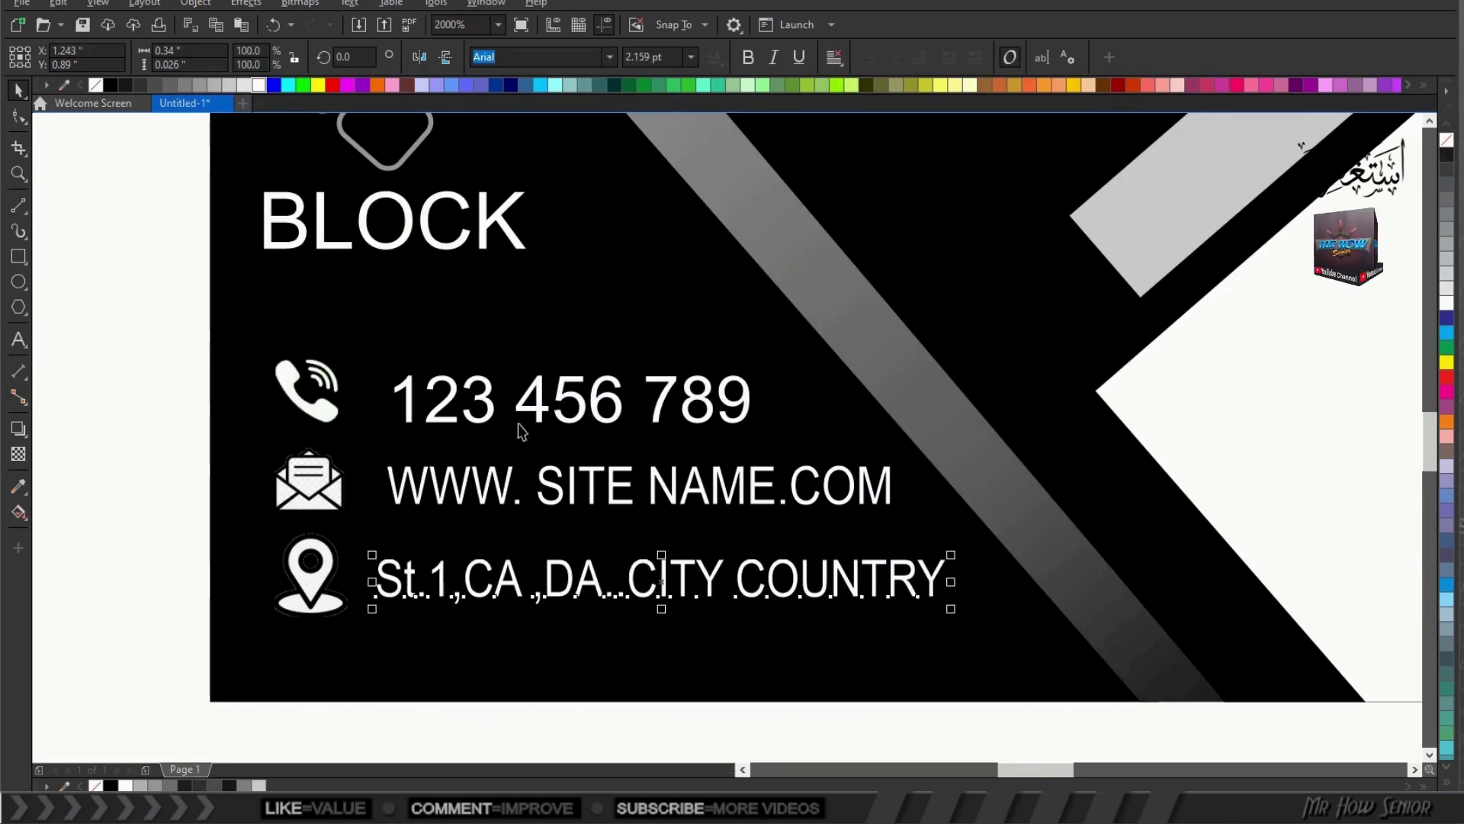
Step: Shrink the phone number text to about 0.172 by 0.023 inches
scroll(518, 424, down, 2)
scroll(507, 424, up, 2)
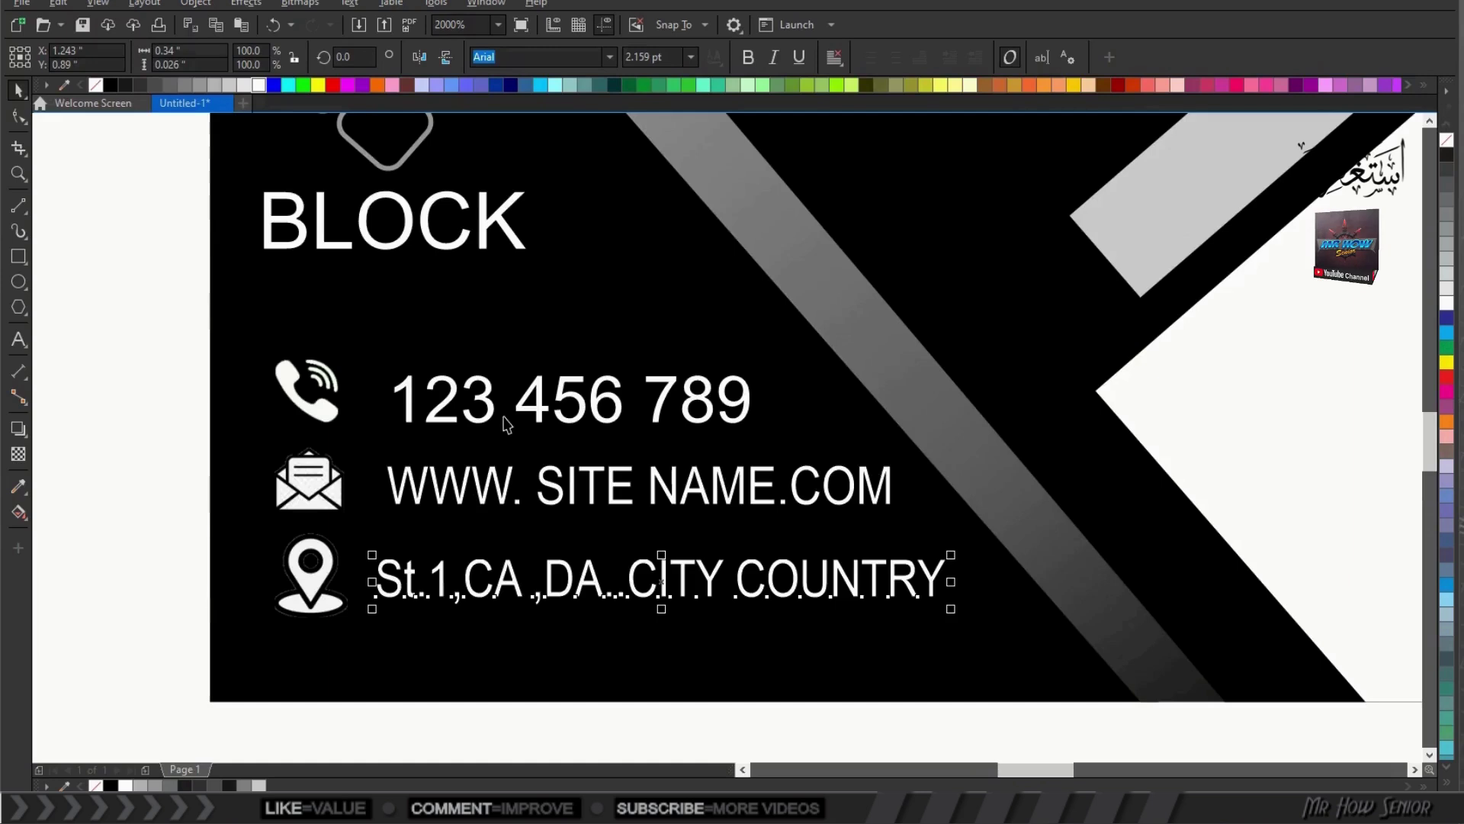
click(530, 413)
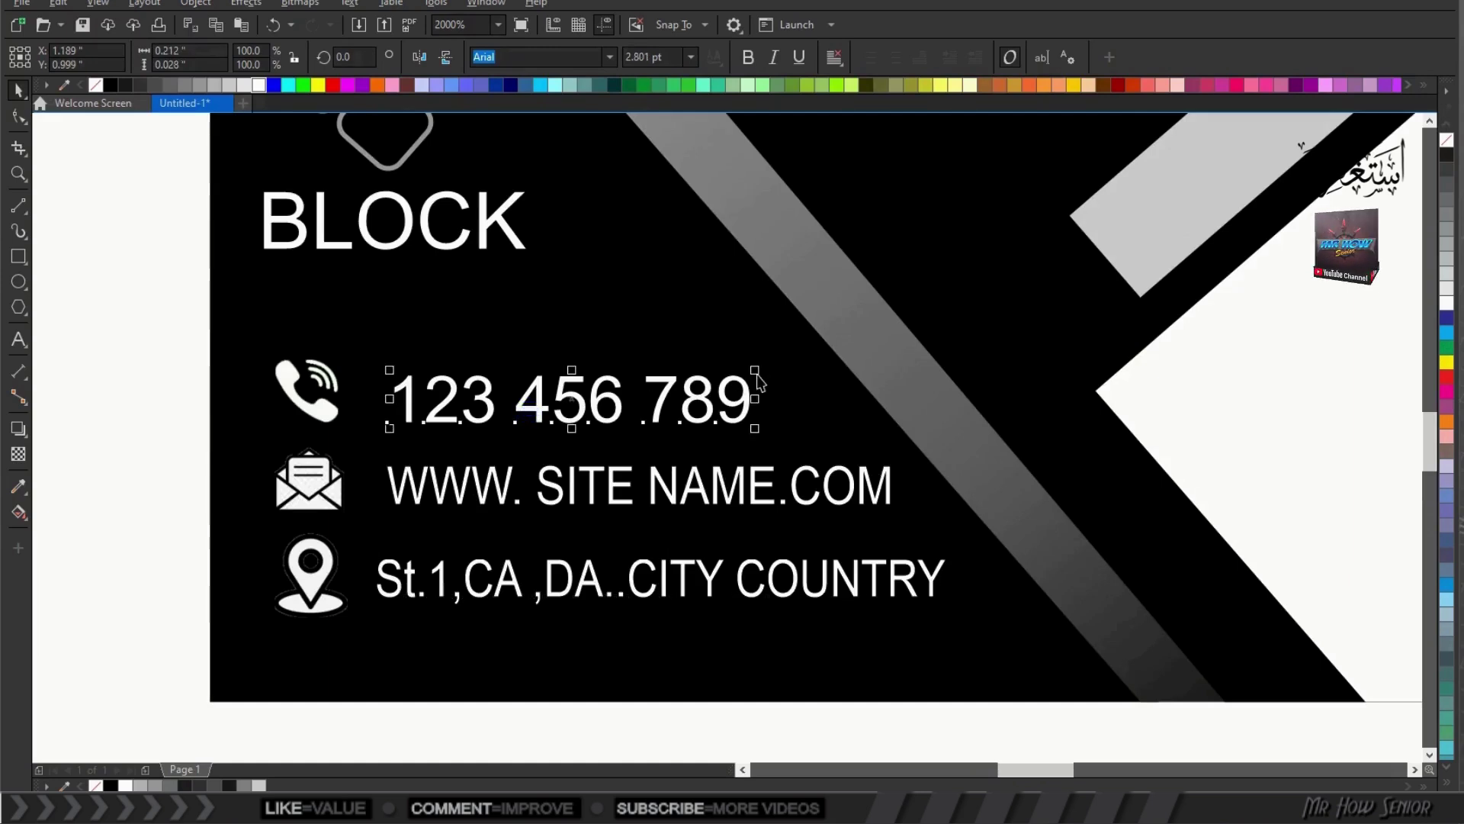
drag(755, 370, 687, 377)
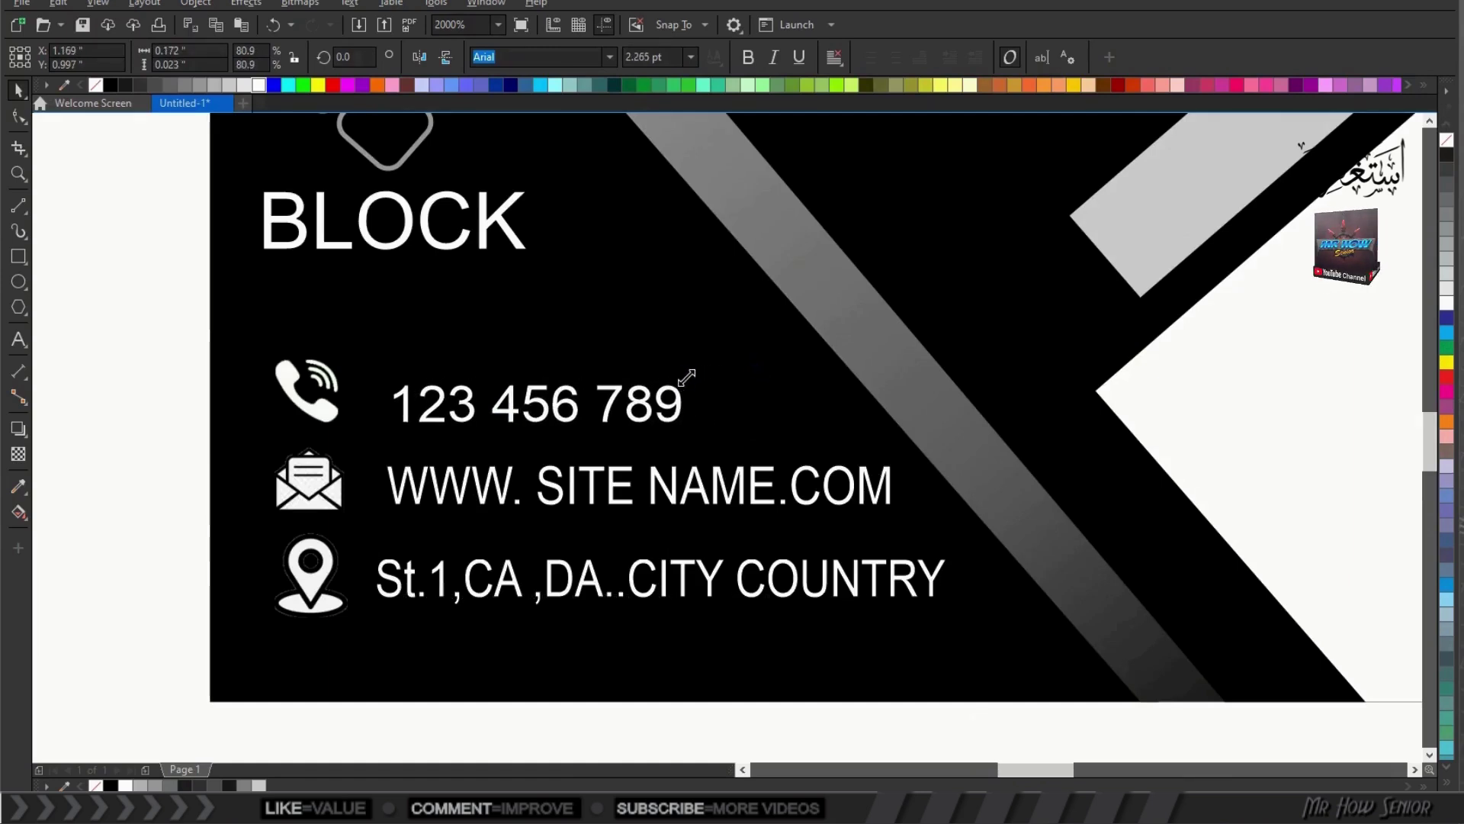
click(144, 432)
Step: Group all elements of the business card and move the card to the right to free space beside it
scroll(144, 431, down, 2)
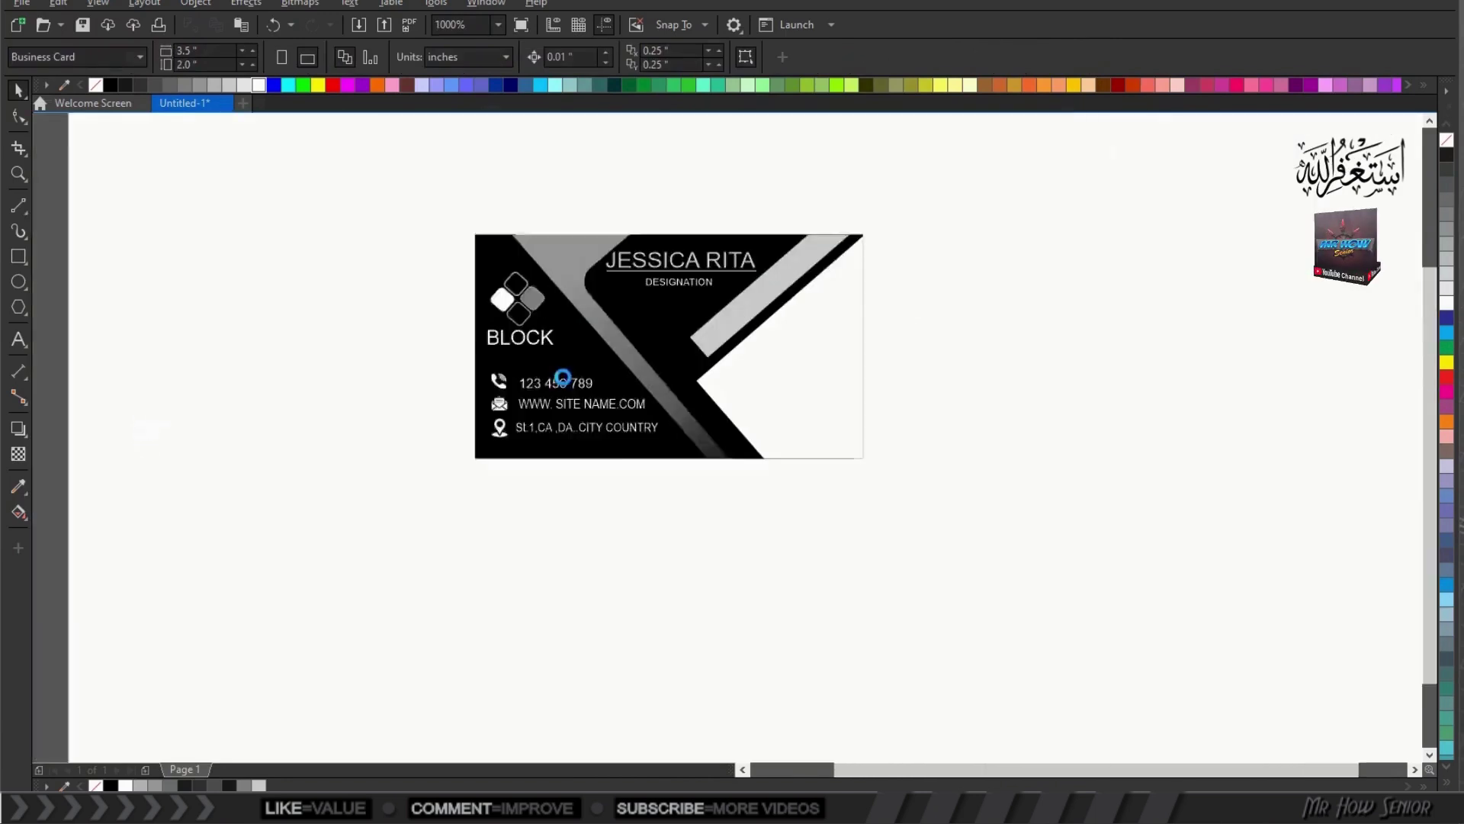
scroll(562, 377, down, 1)
scroll(602, 330, up, 1)
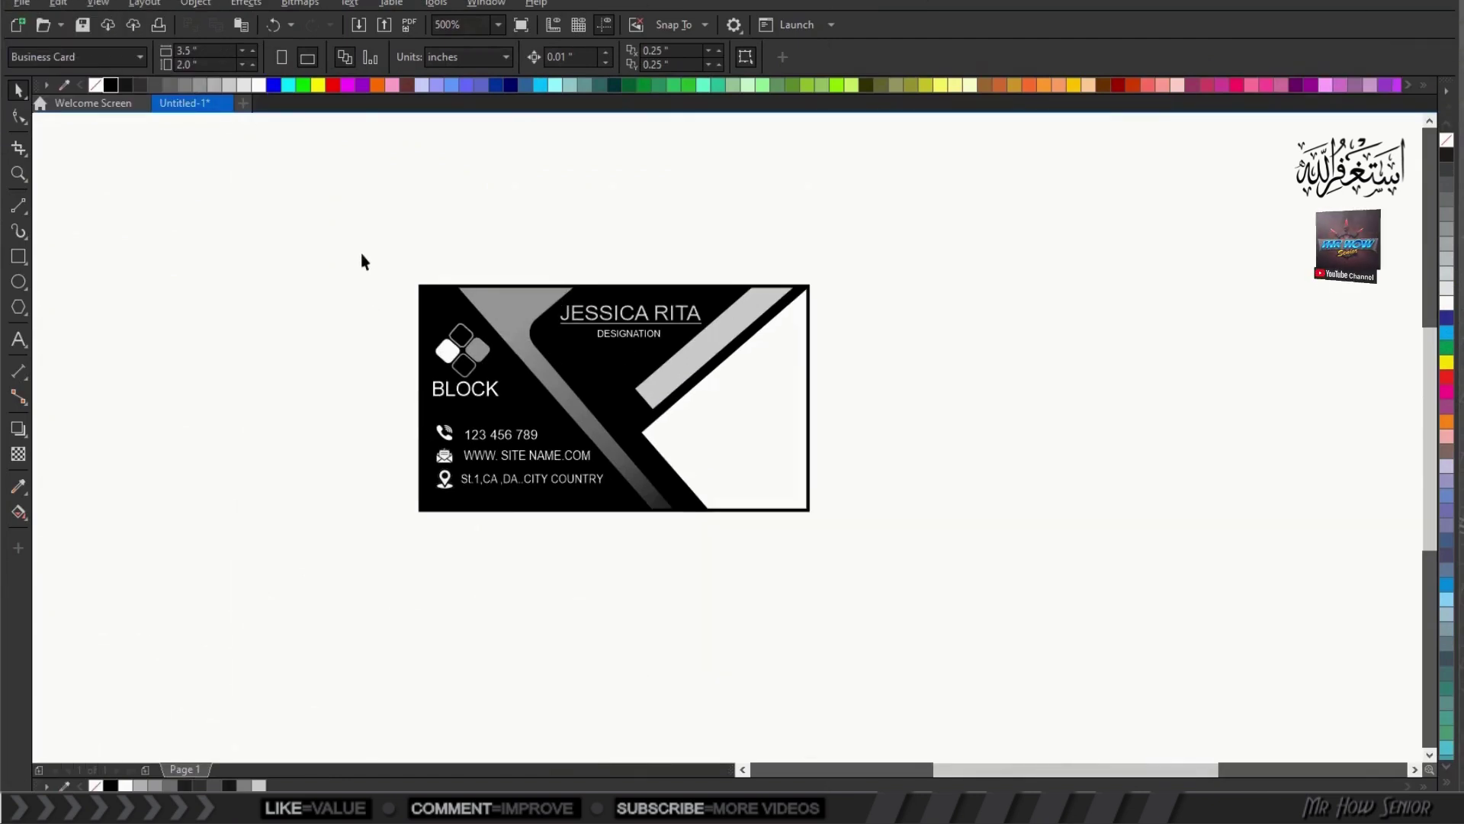
drag(891, 522, 904, 552)
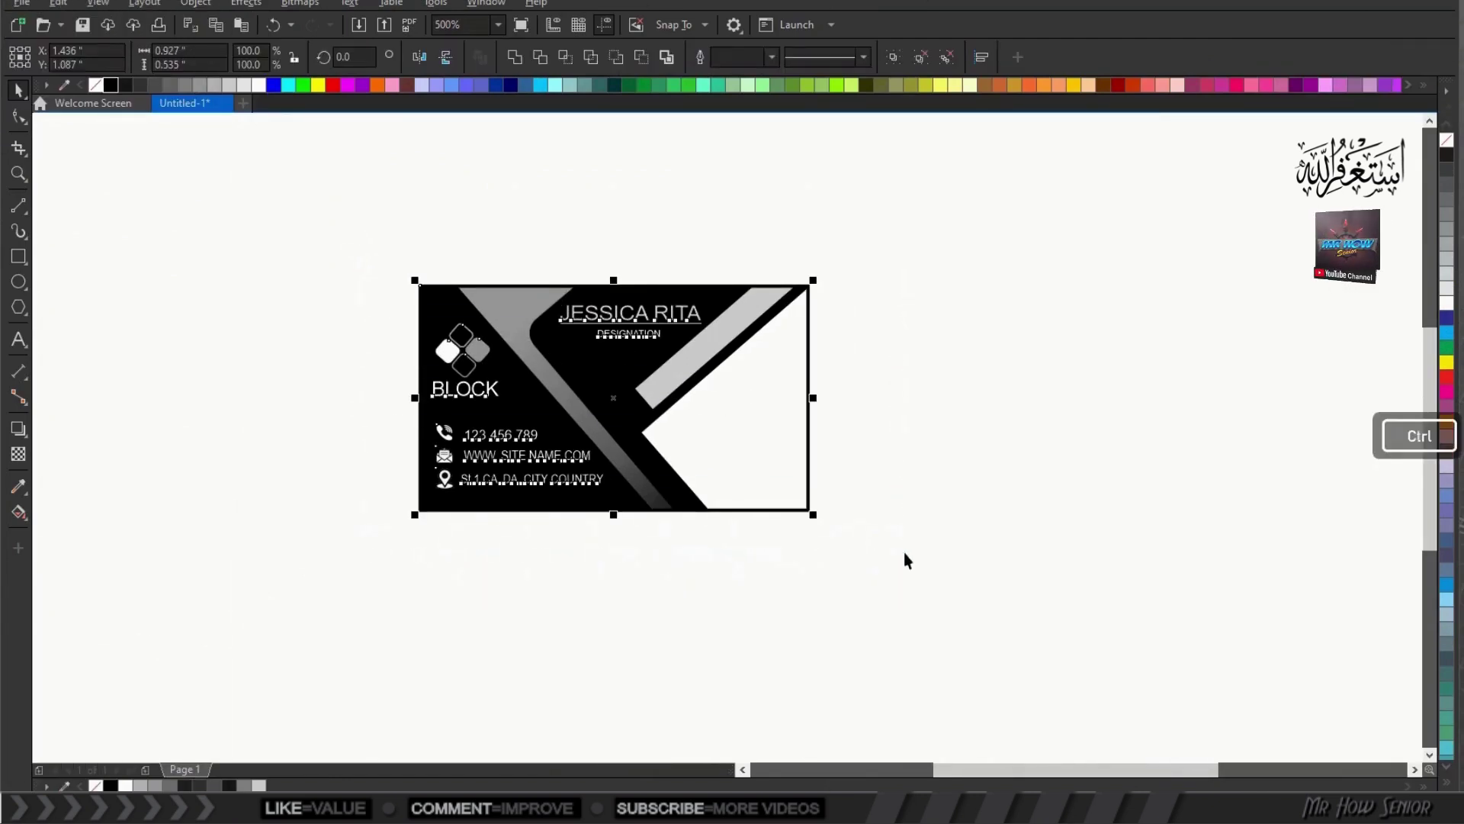
key(ctrl+g)
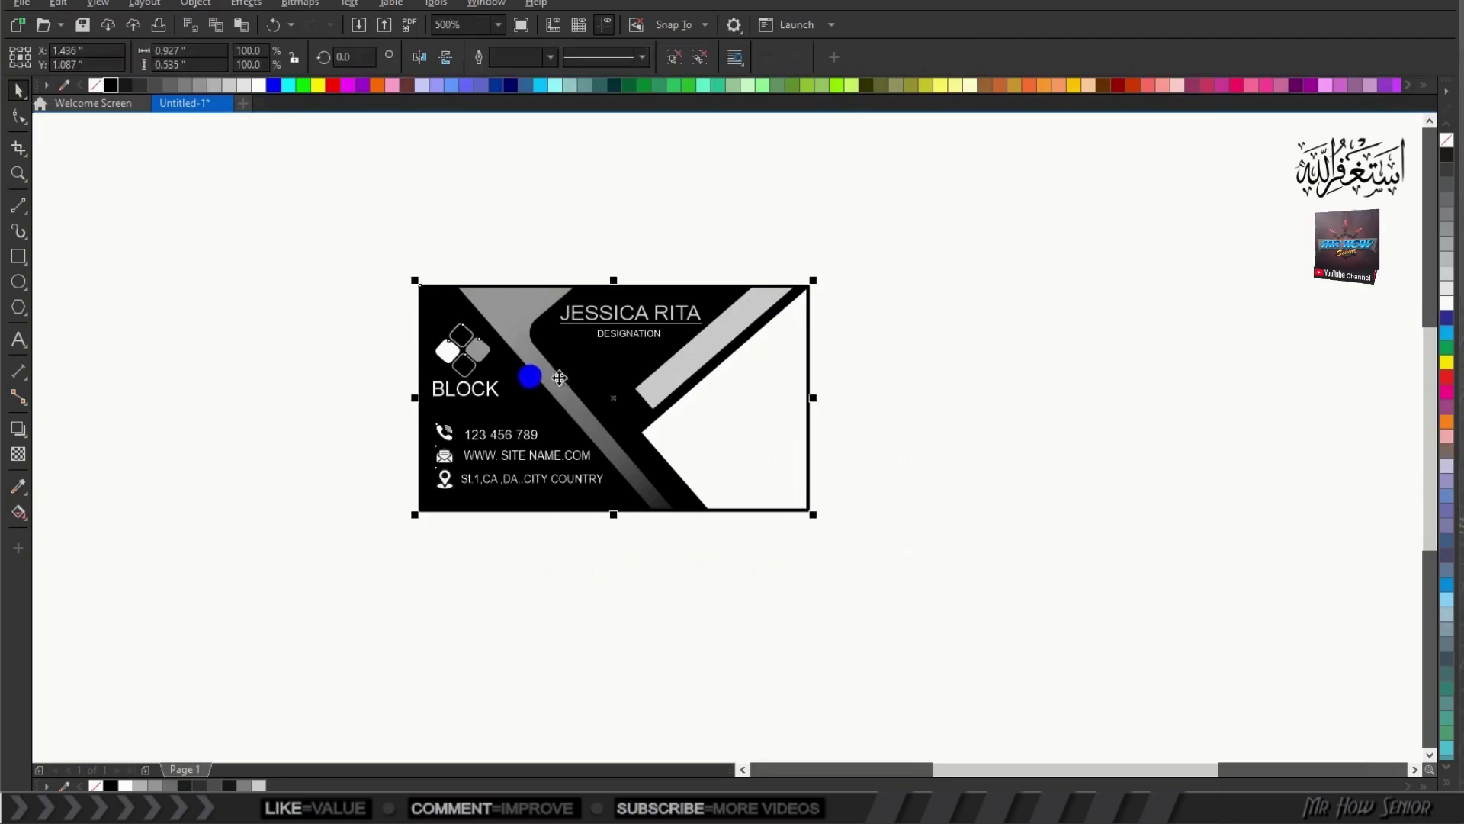
drag(617, 397, 1031, 333)
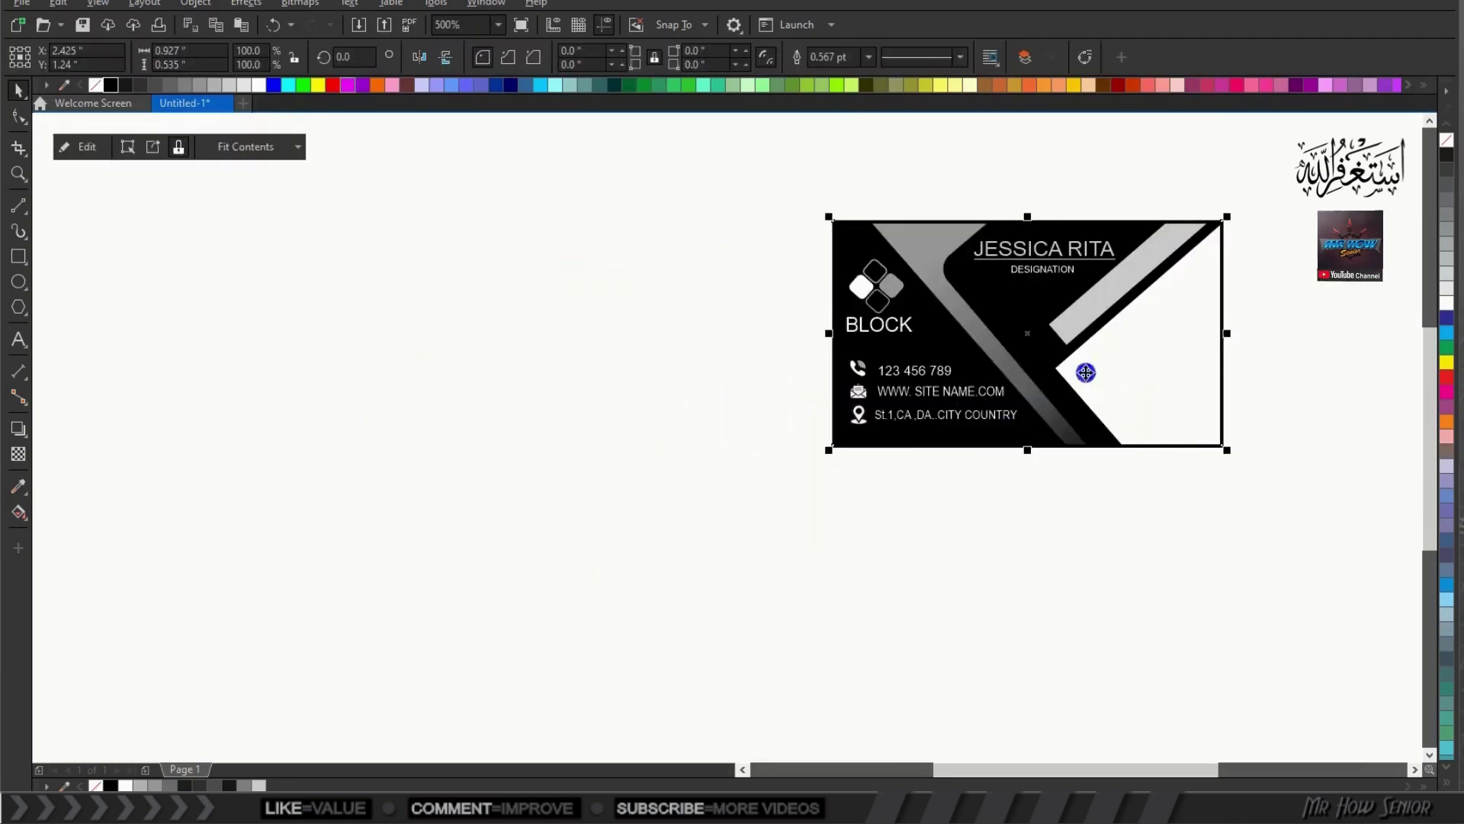
Step: Duplicate the card's clipped background, place the copy left of the finished card, and mirror it vertically and horizontally
click(217, 24)
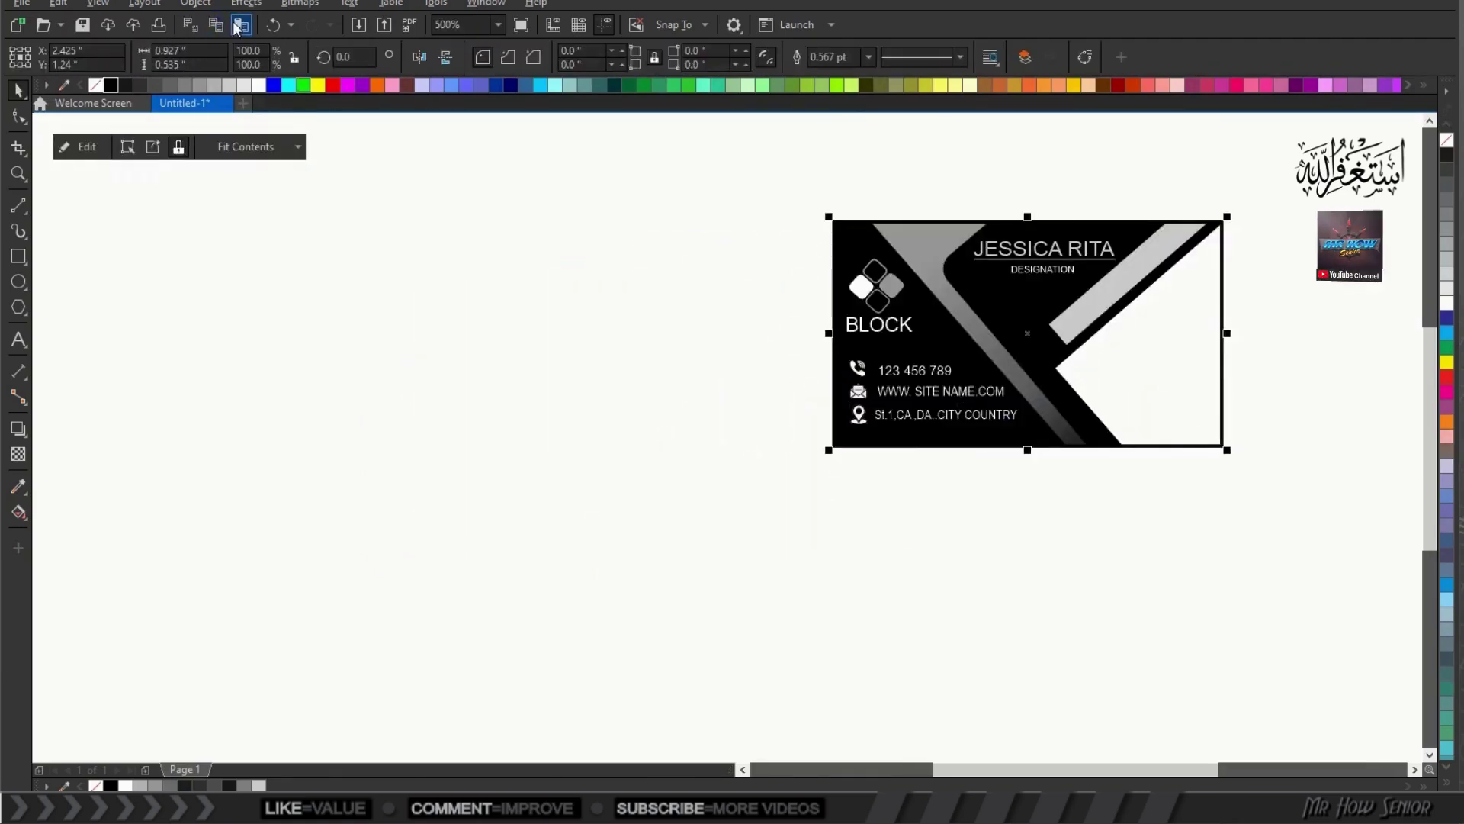
drag(1021, 327, 521, 428)
click(450, 60)
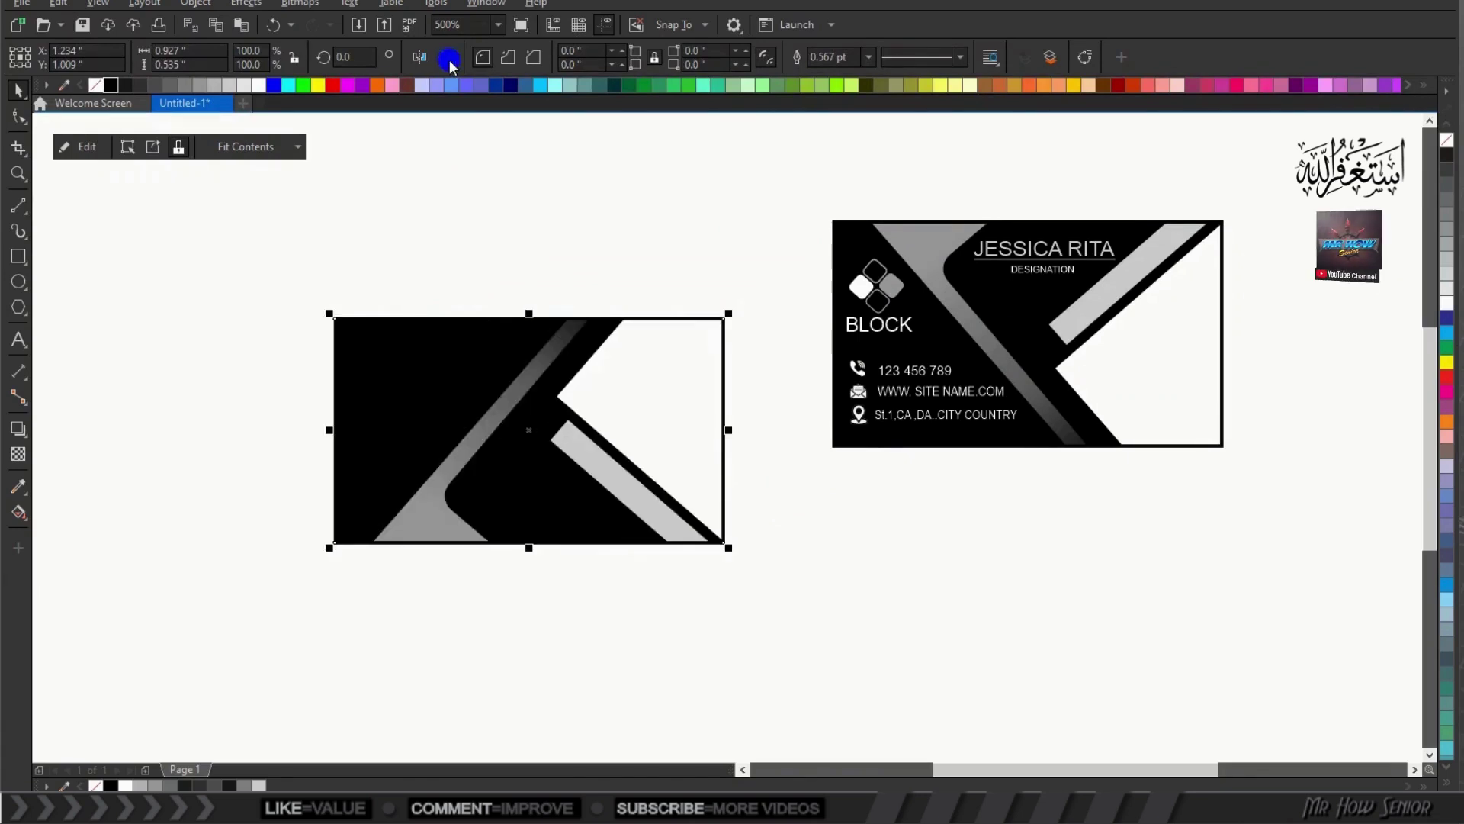
click(420, 57)
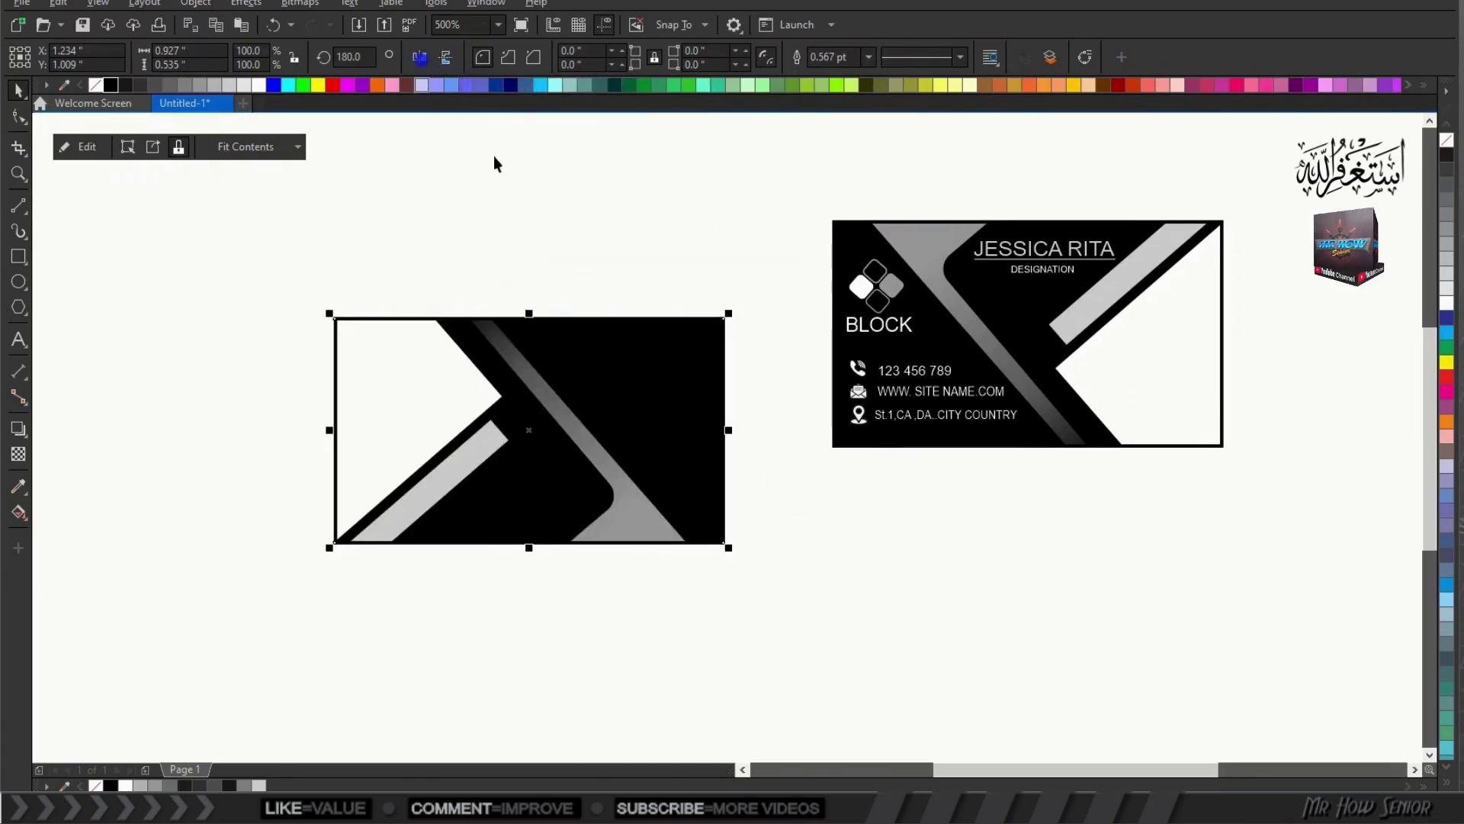
Step: Copy the BLOCK logo with its text onto the black area of the mirrored card and enlarge it to about 0.217 by 0.243 inches
click(496, 221)
drag(800, 241, 925, 351)
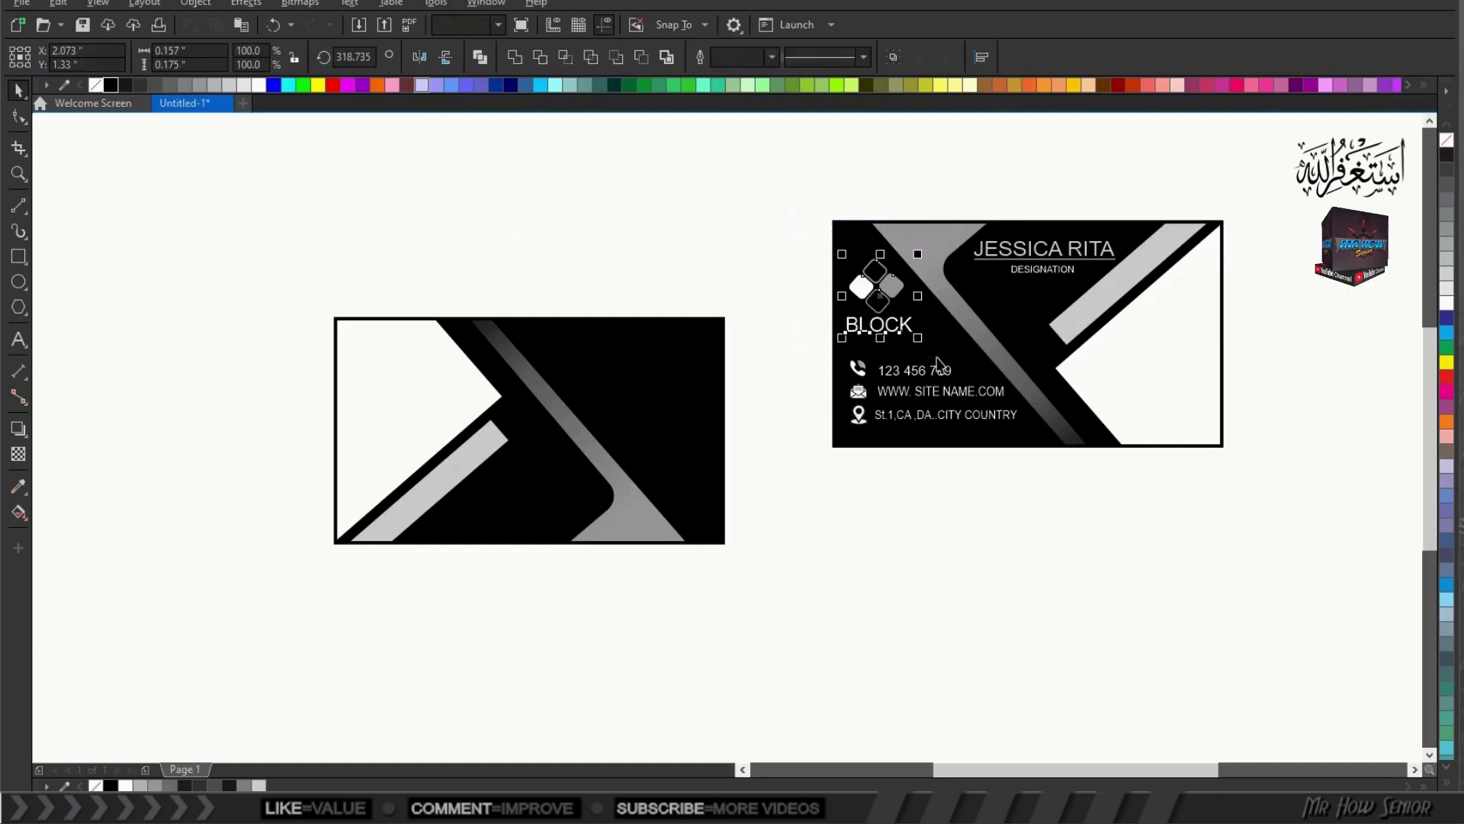
click(241, 25)
drag(877, 288, 634, 363)
drag(676, 411, 710, 435)
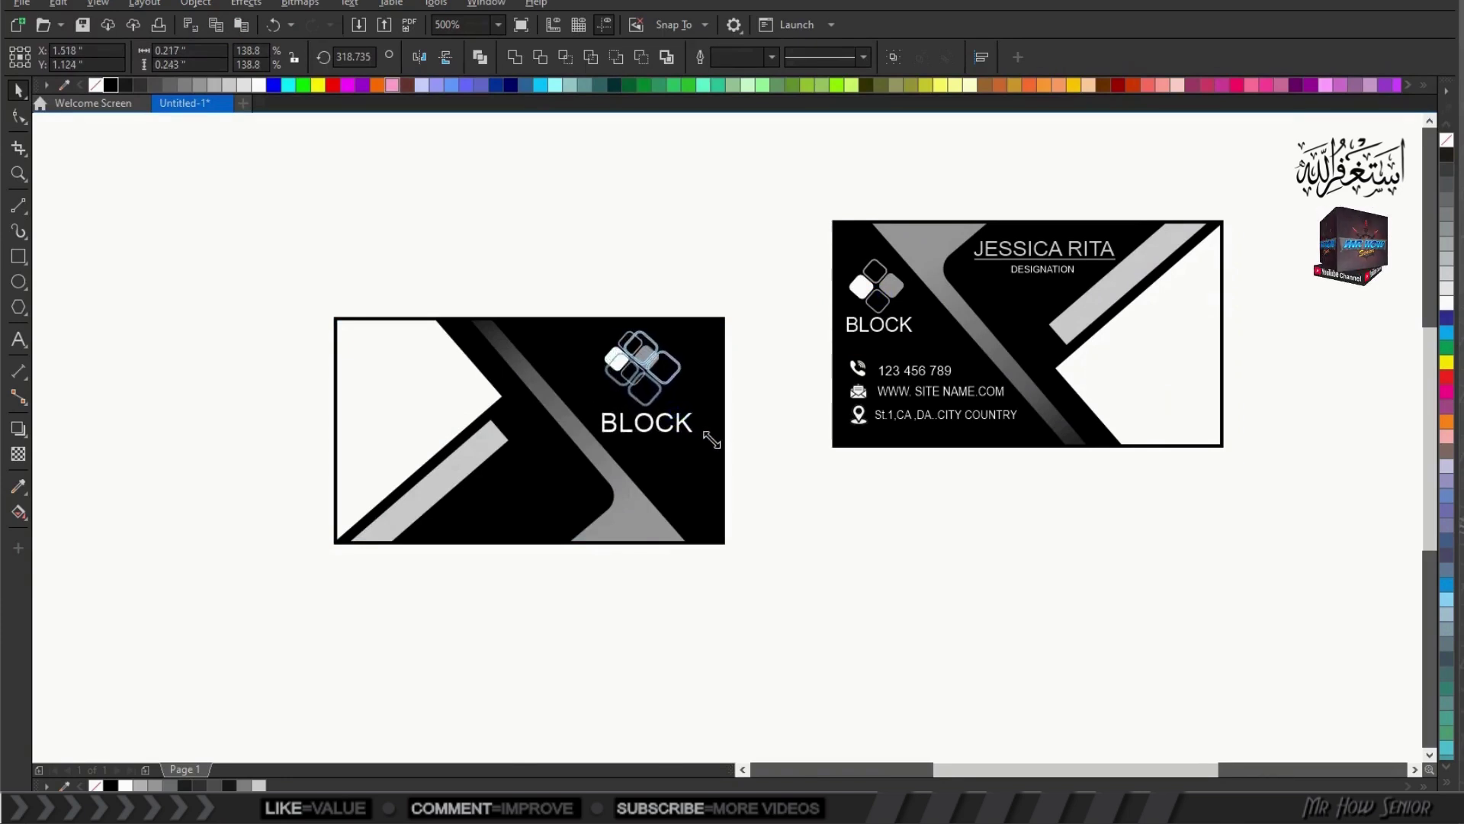
click(273, 398)
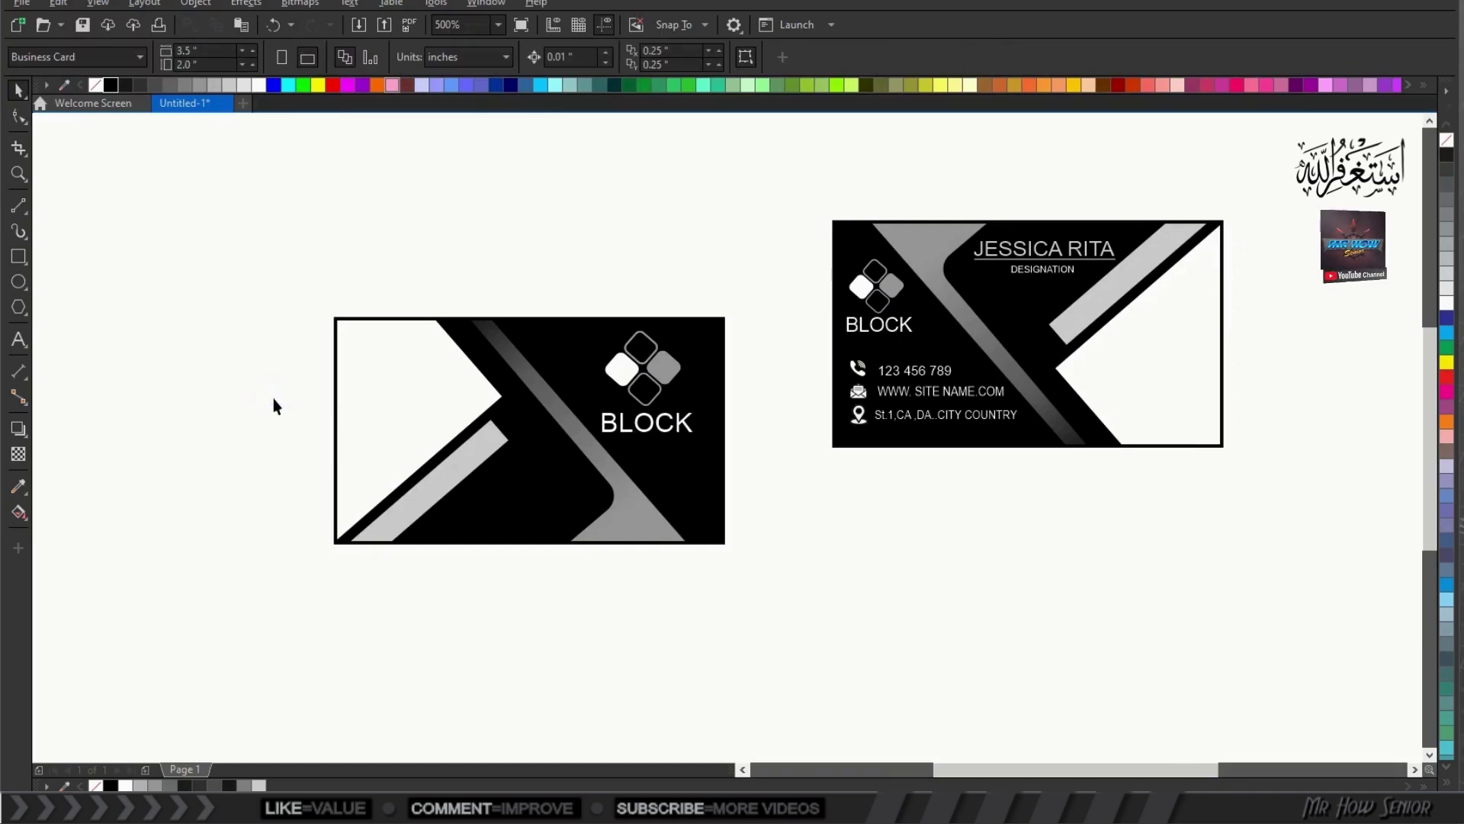
Step: Edit the contents of the mirrored card's clipped background and place two copies of the light grey diagonal bar parallel below the original
click(401, 409)
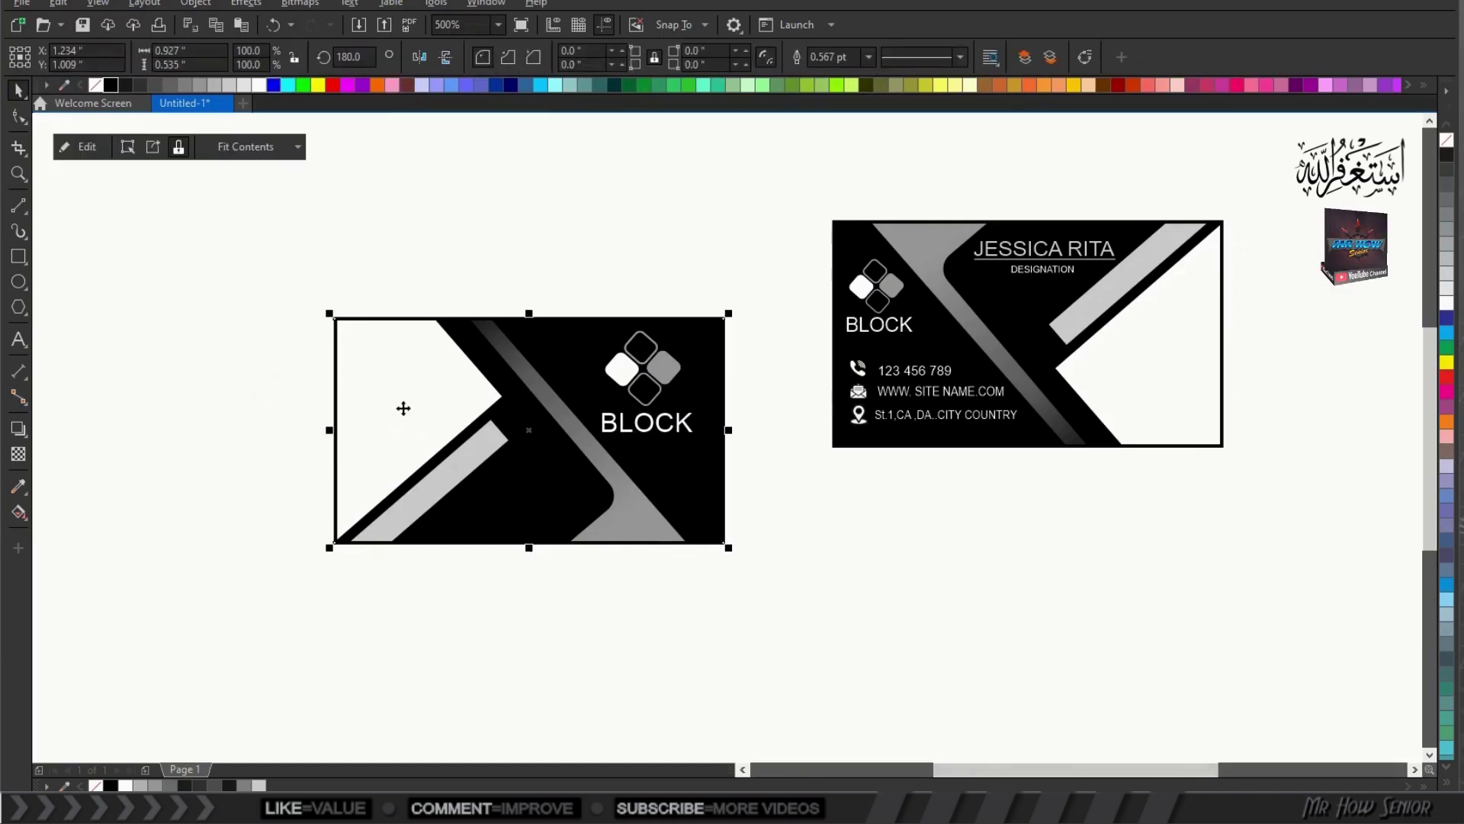
right_click(401, 409)
click(430, 320)
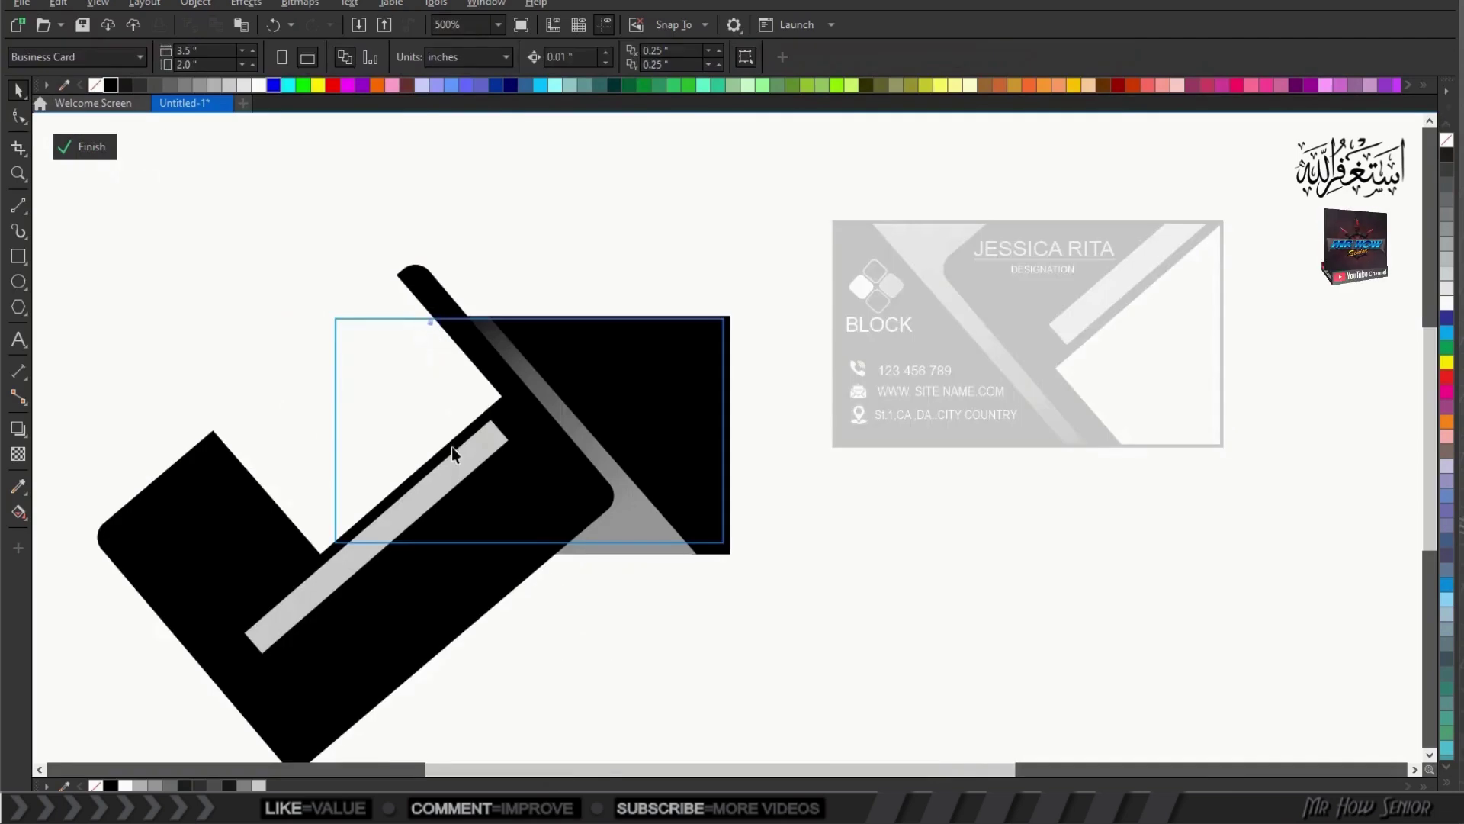
click(456, 453)
click(214, 27)
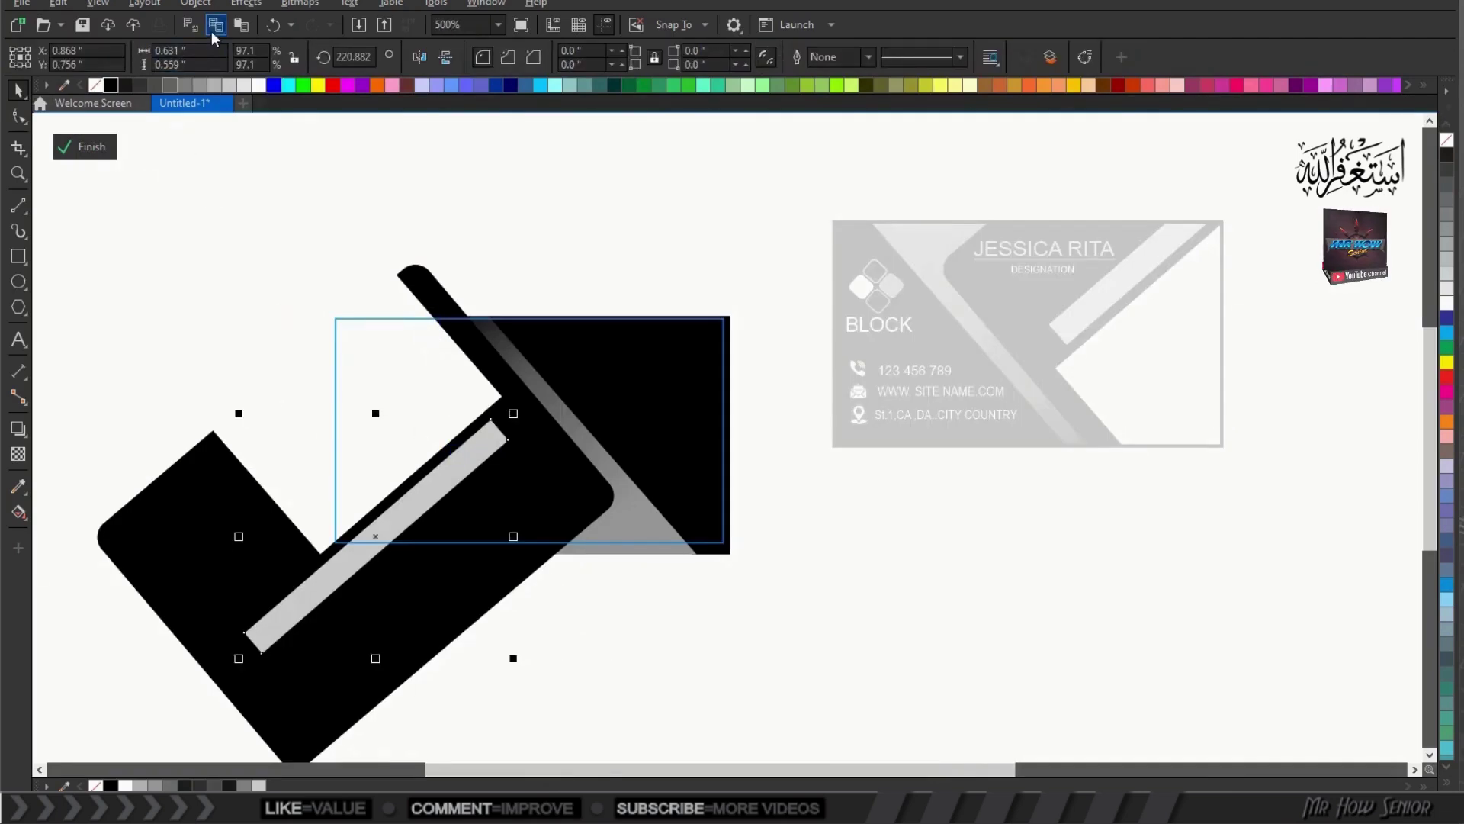
click(233, 27)
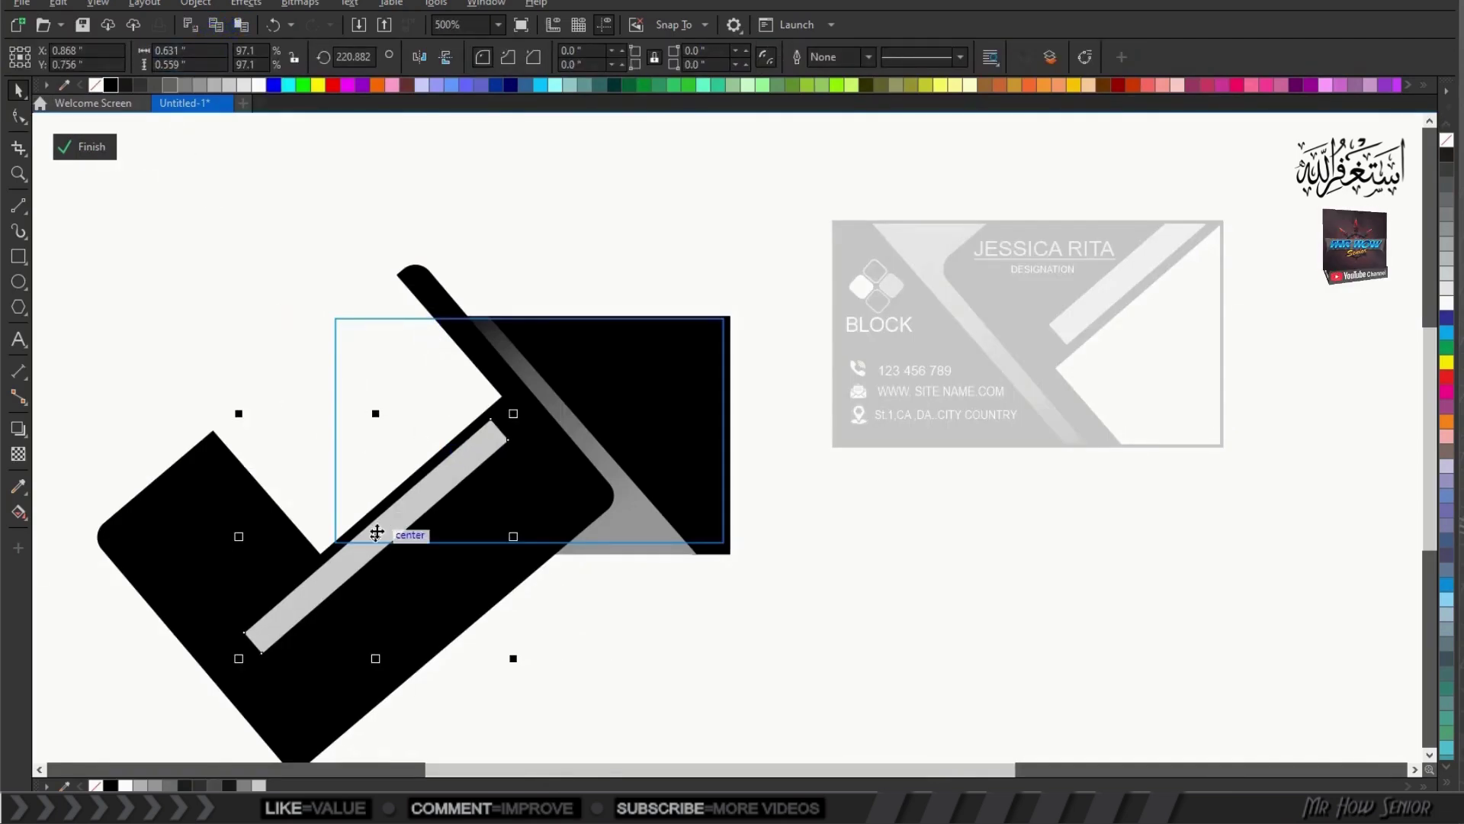
drag(376, 531, 402, 556)
drag(380, 588, 379, 587)
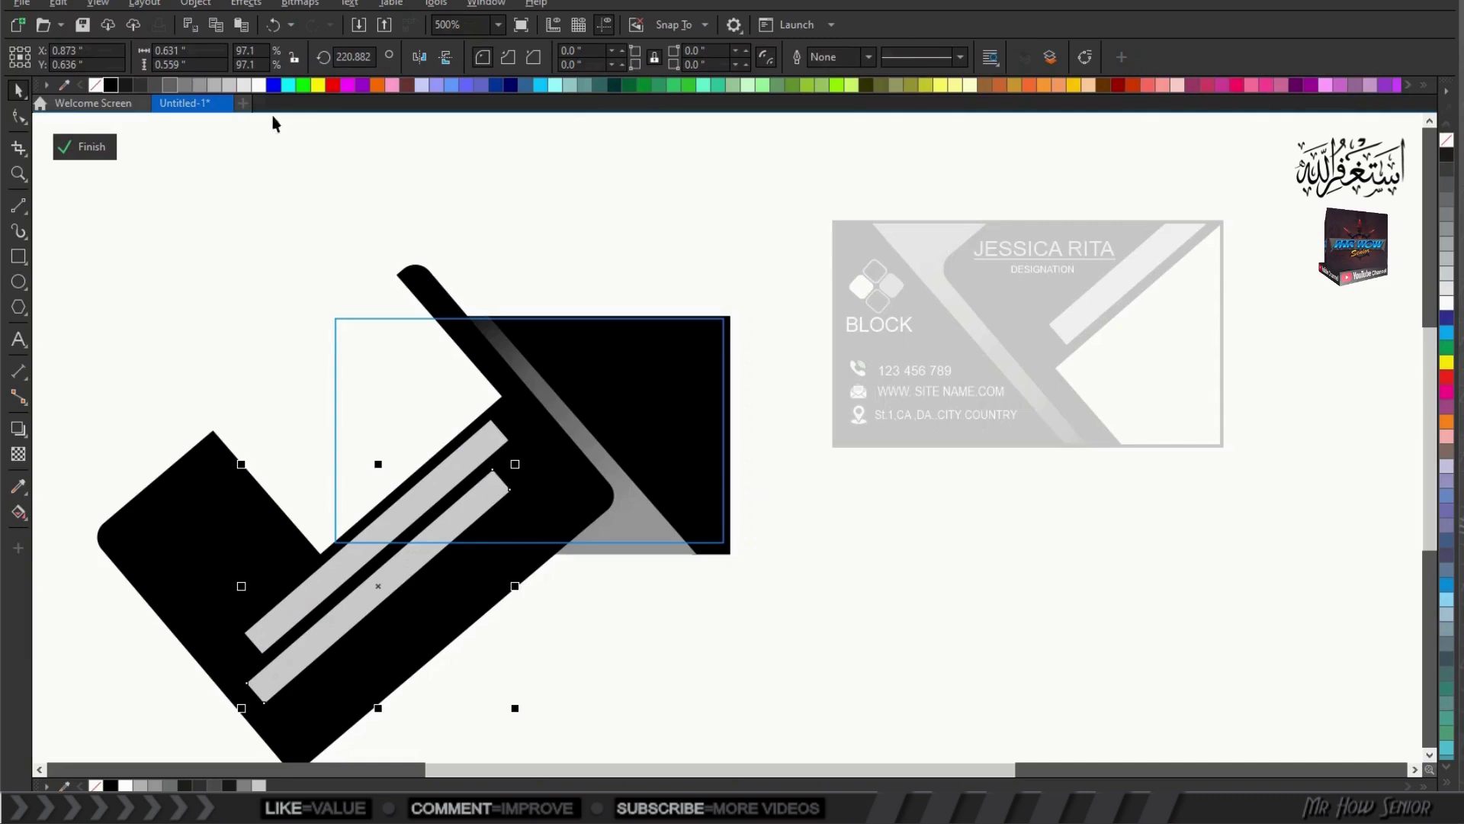
click(233, 22)
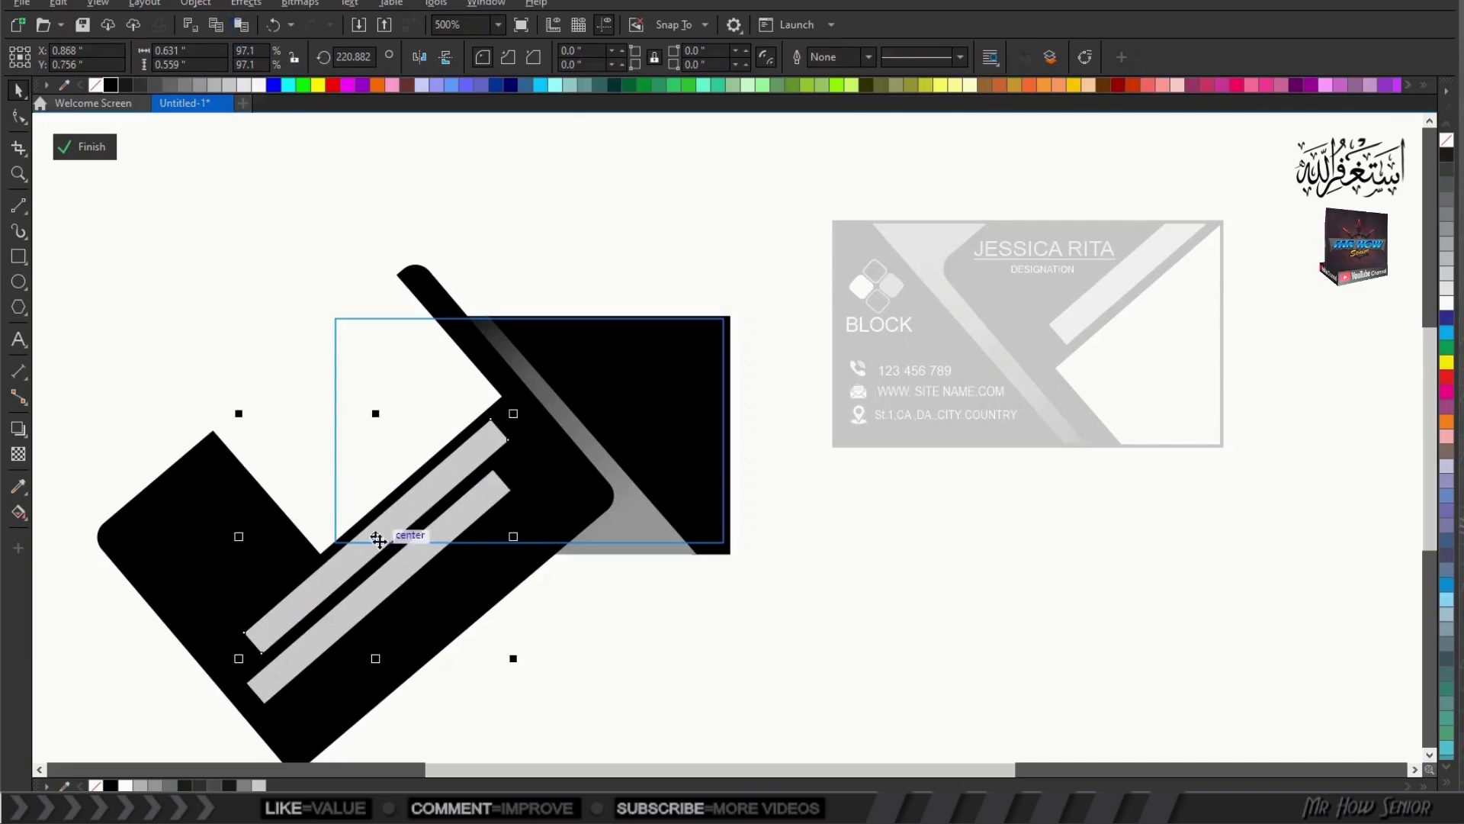
drag(379, 538, 414, 607)
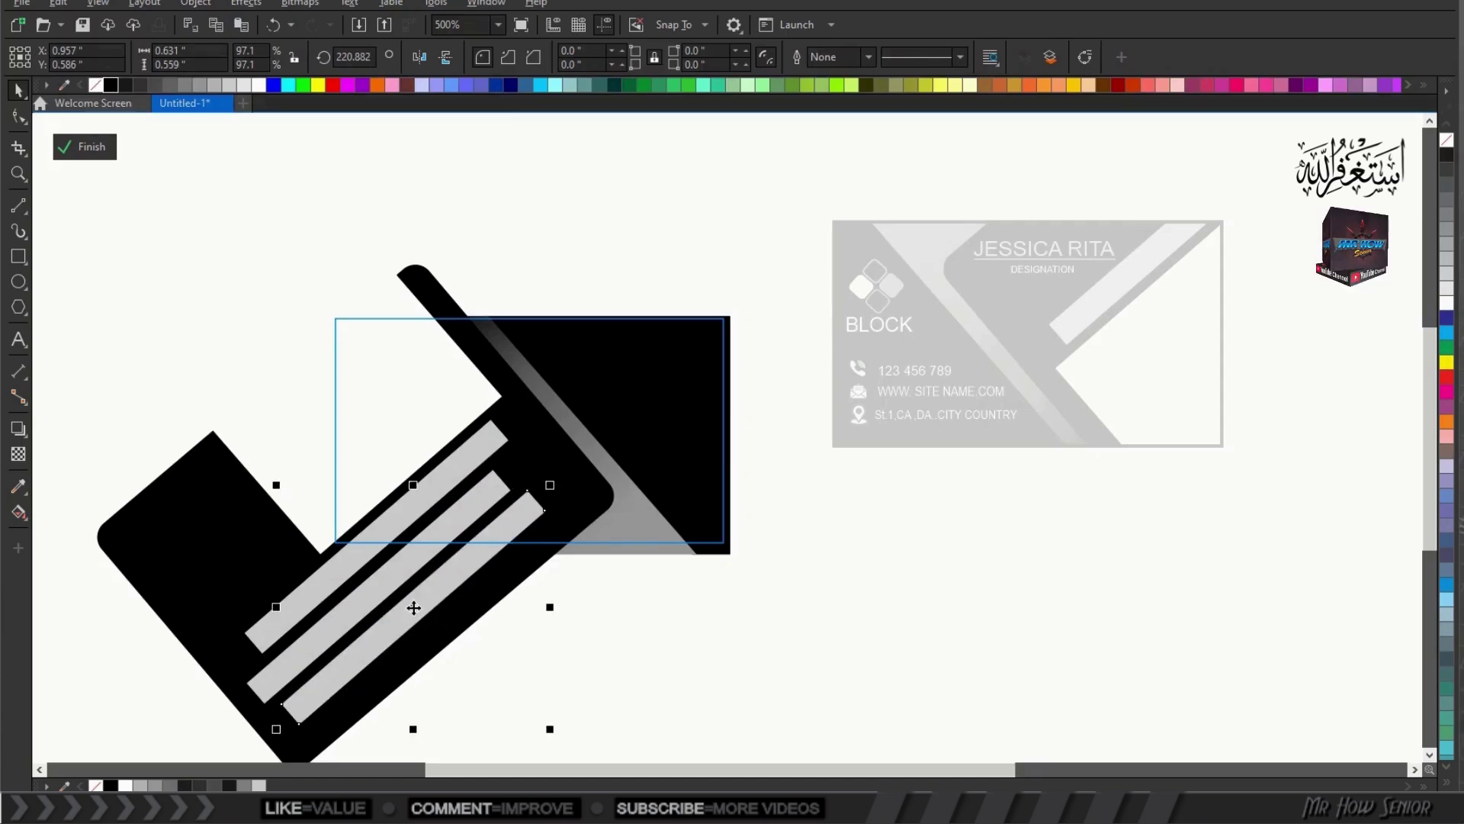
Step: Fill the middle diagonal bar white and the lowest one dark grey, and finish editing the clipped contents
click(259, 674)
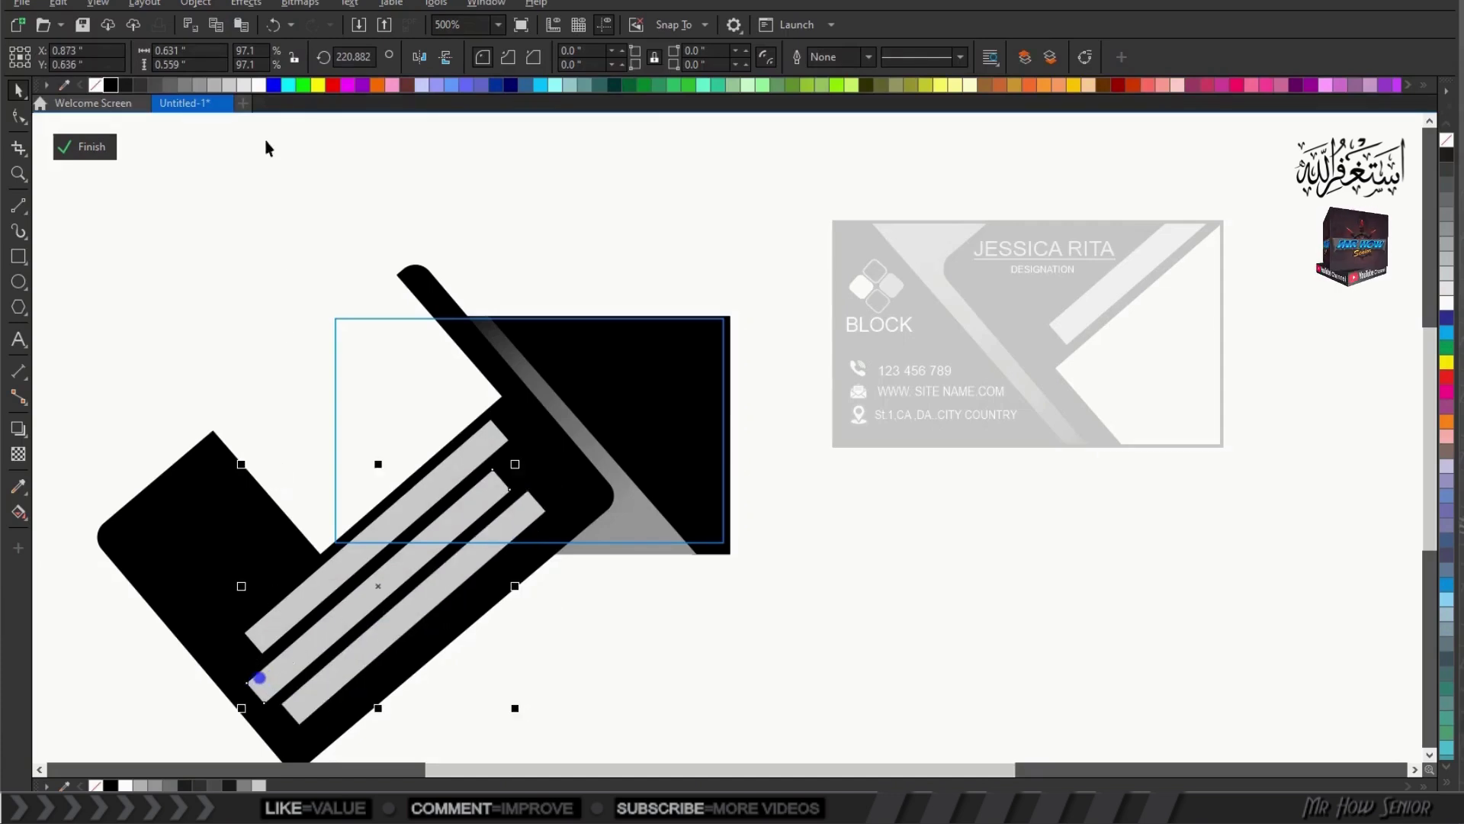
click(259, 85)
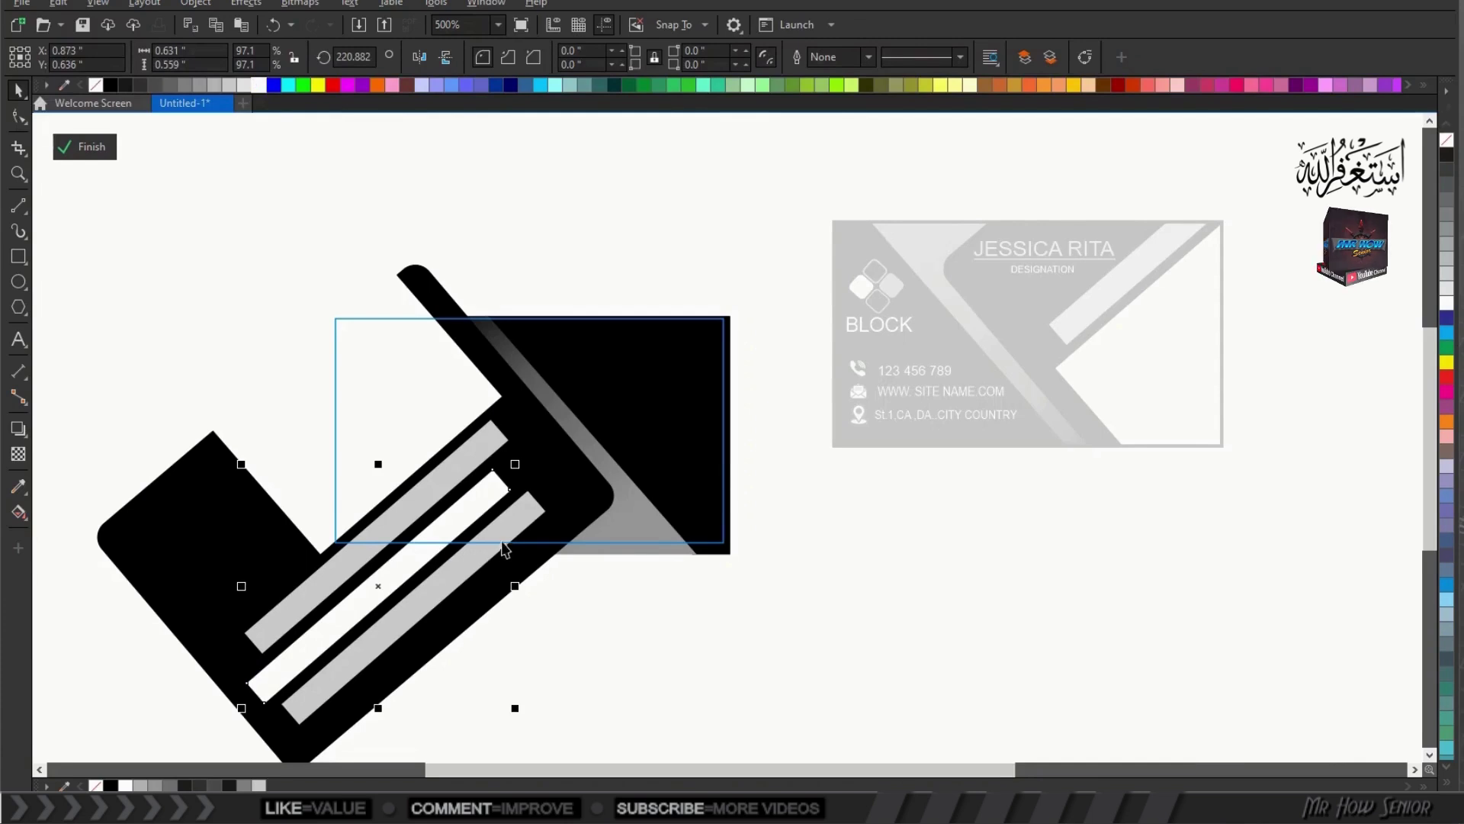
click(530, 513)
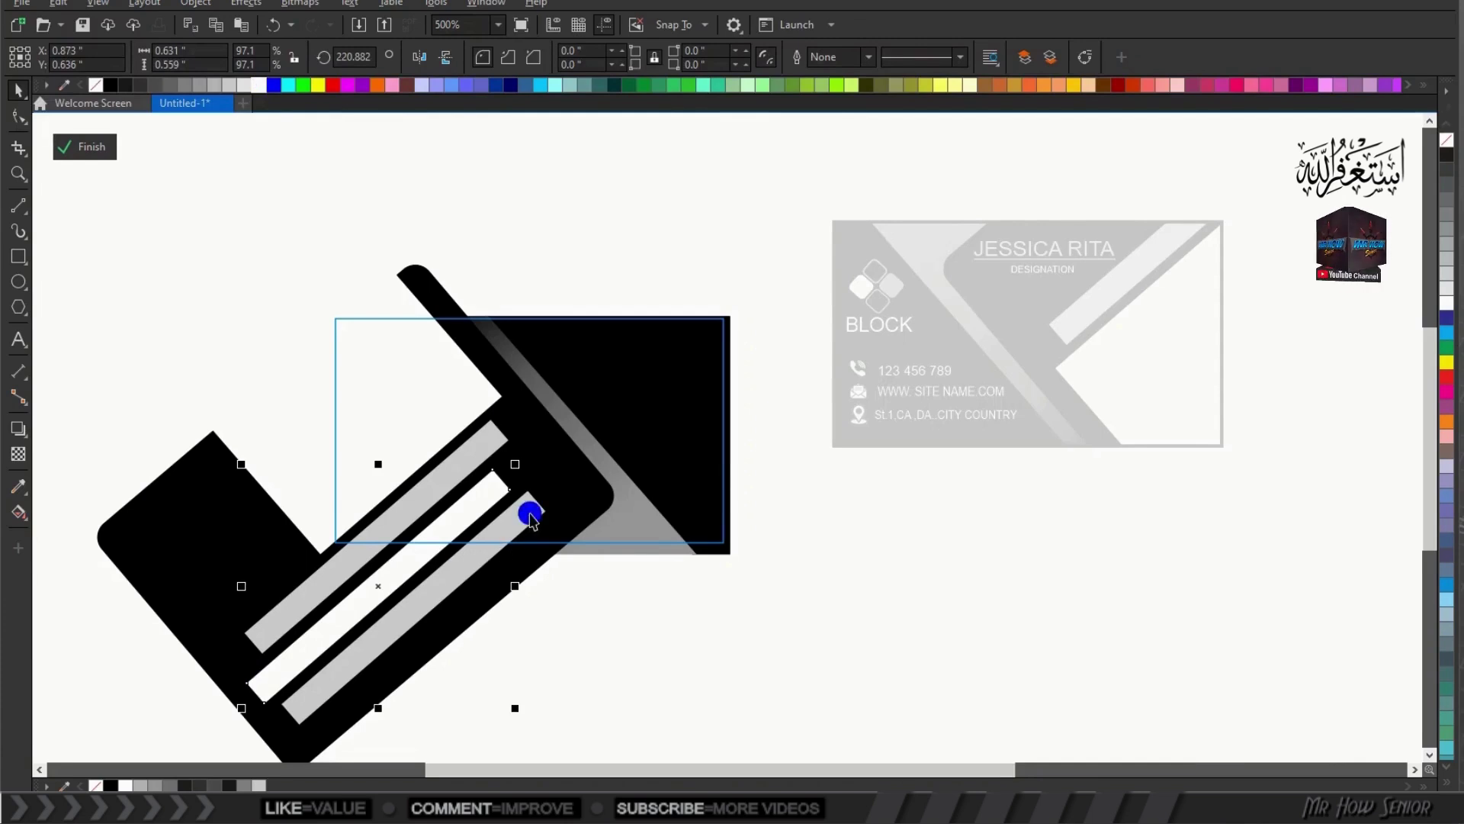
click(165, 85)
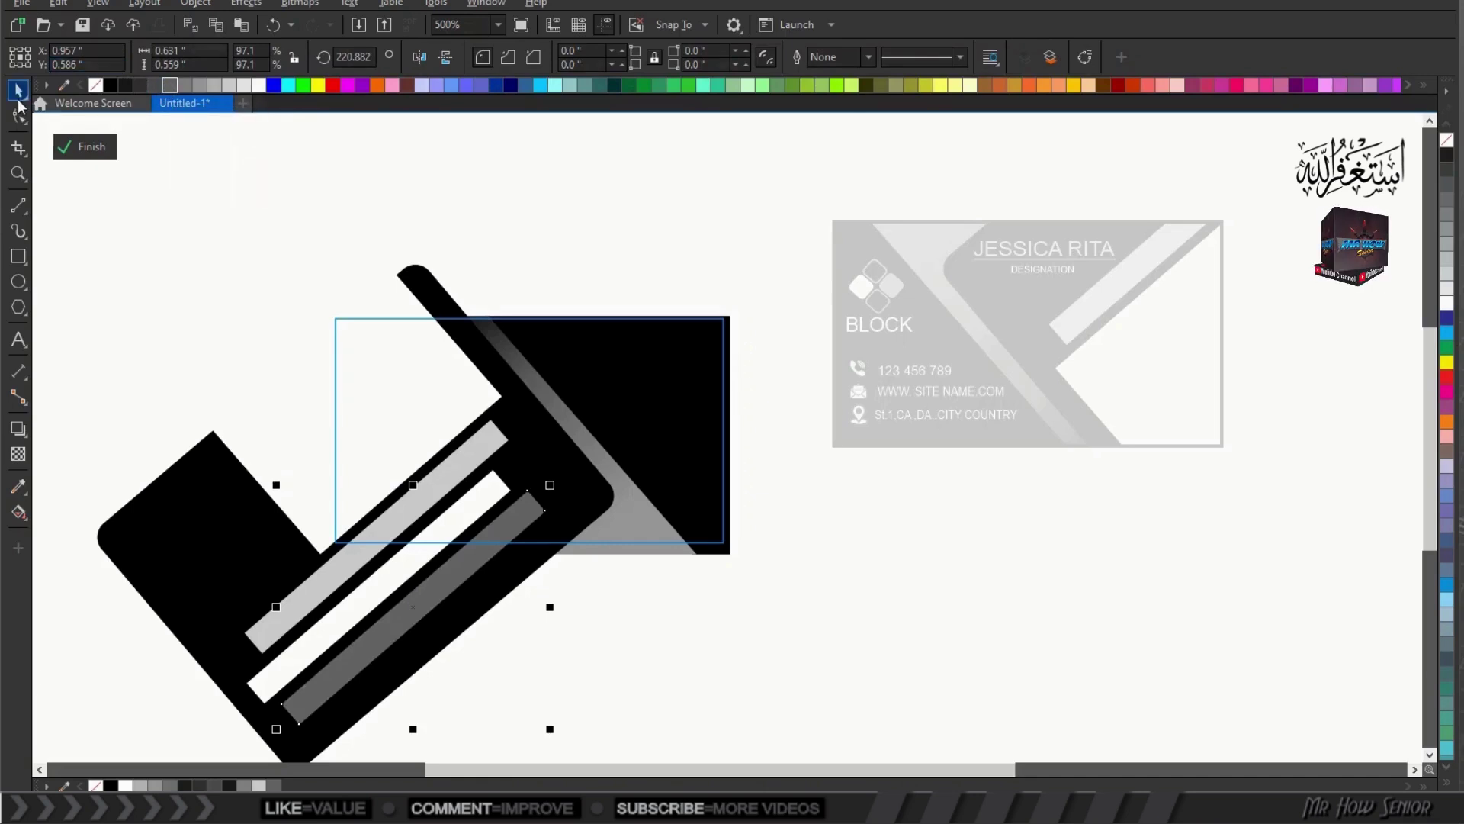
click(58, 153)
click(216, 225)
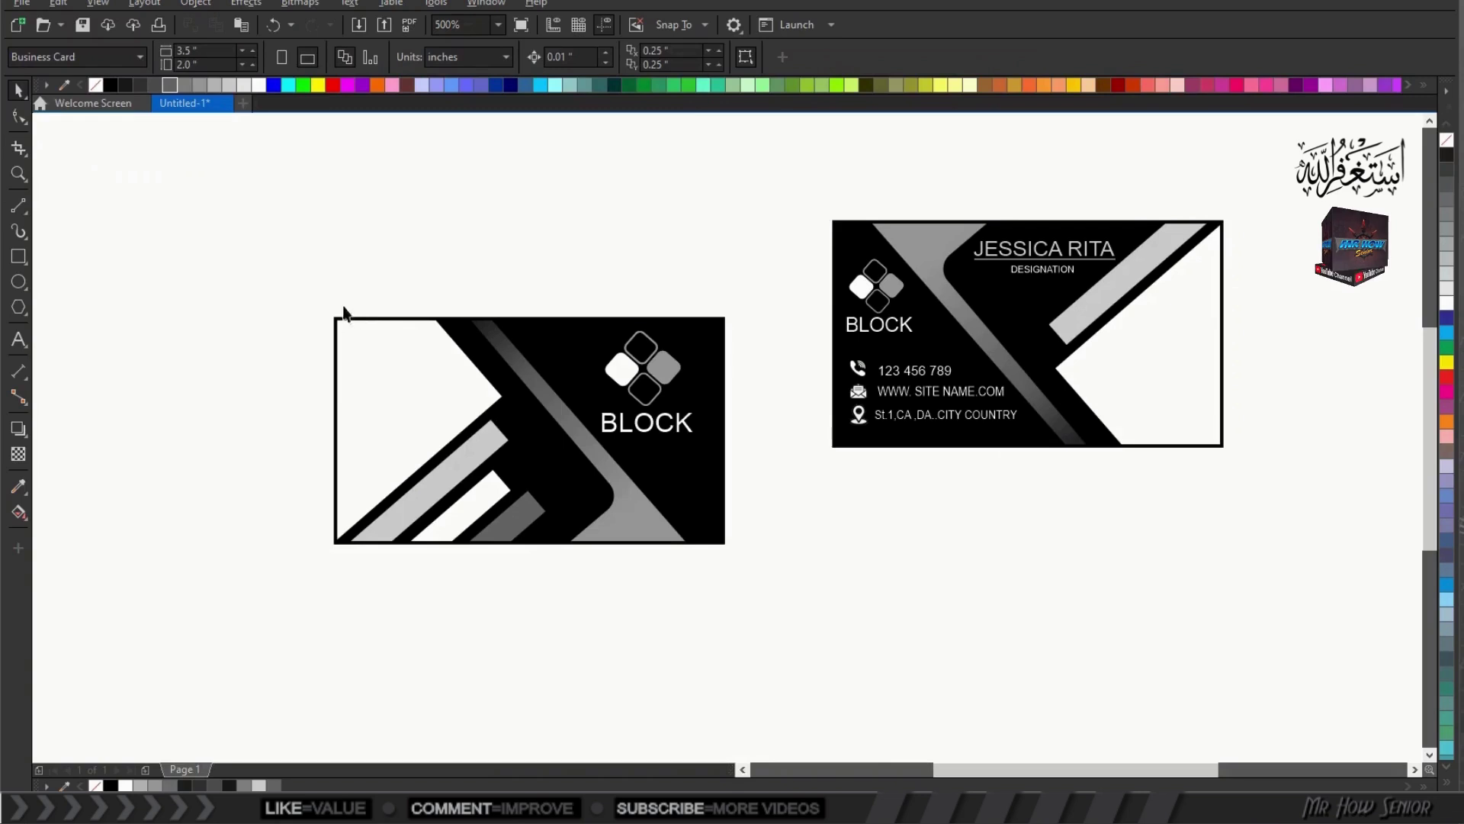
Step: Move the mirrored back card up and to the left, and place the front card directly beside it with a small gap
drag(300, 288, 743, 574)
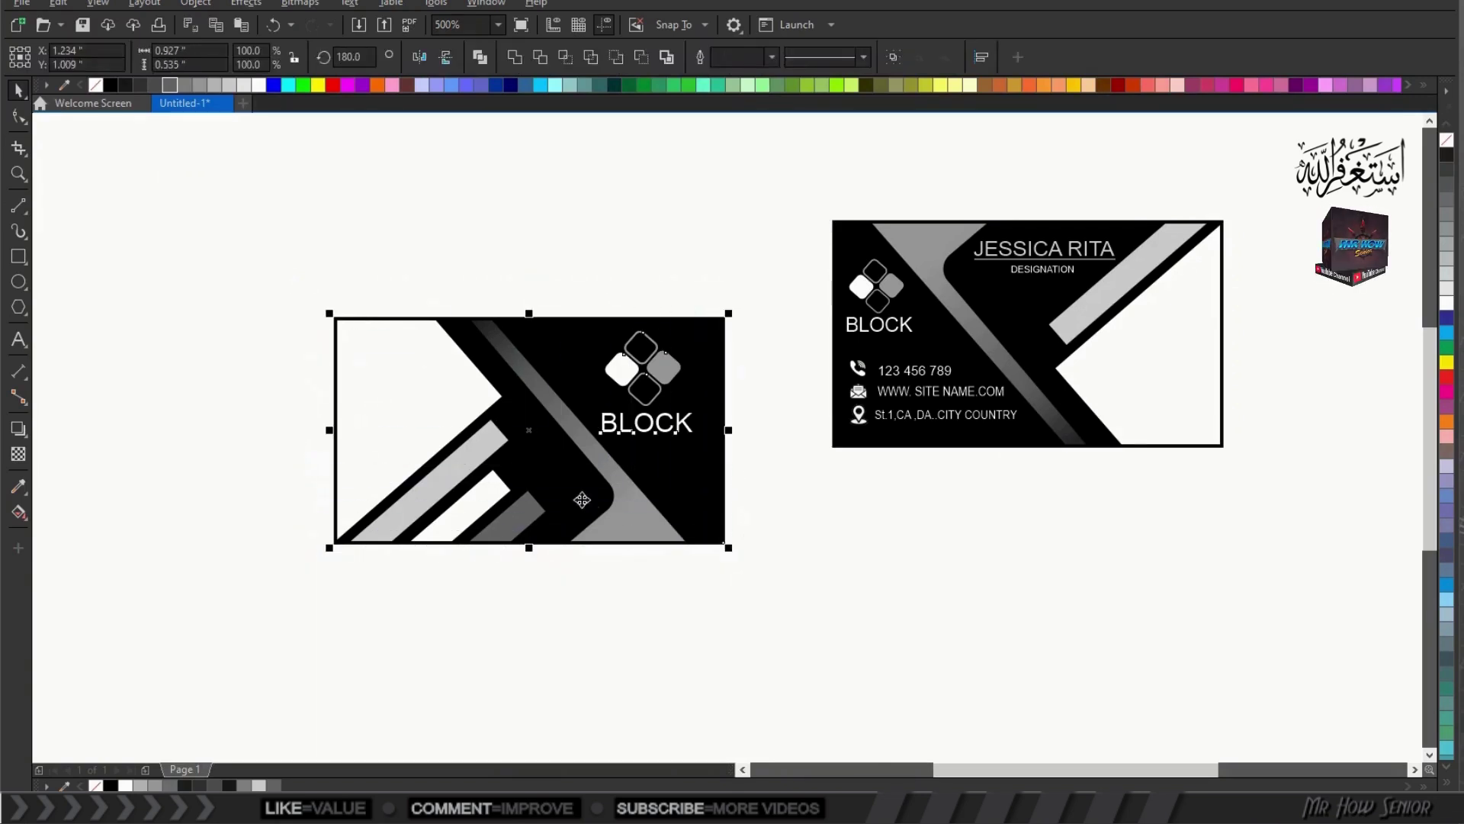
drag(531, 446, 408, 376)
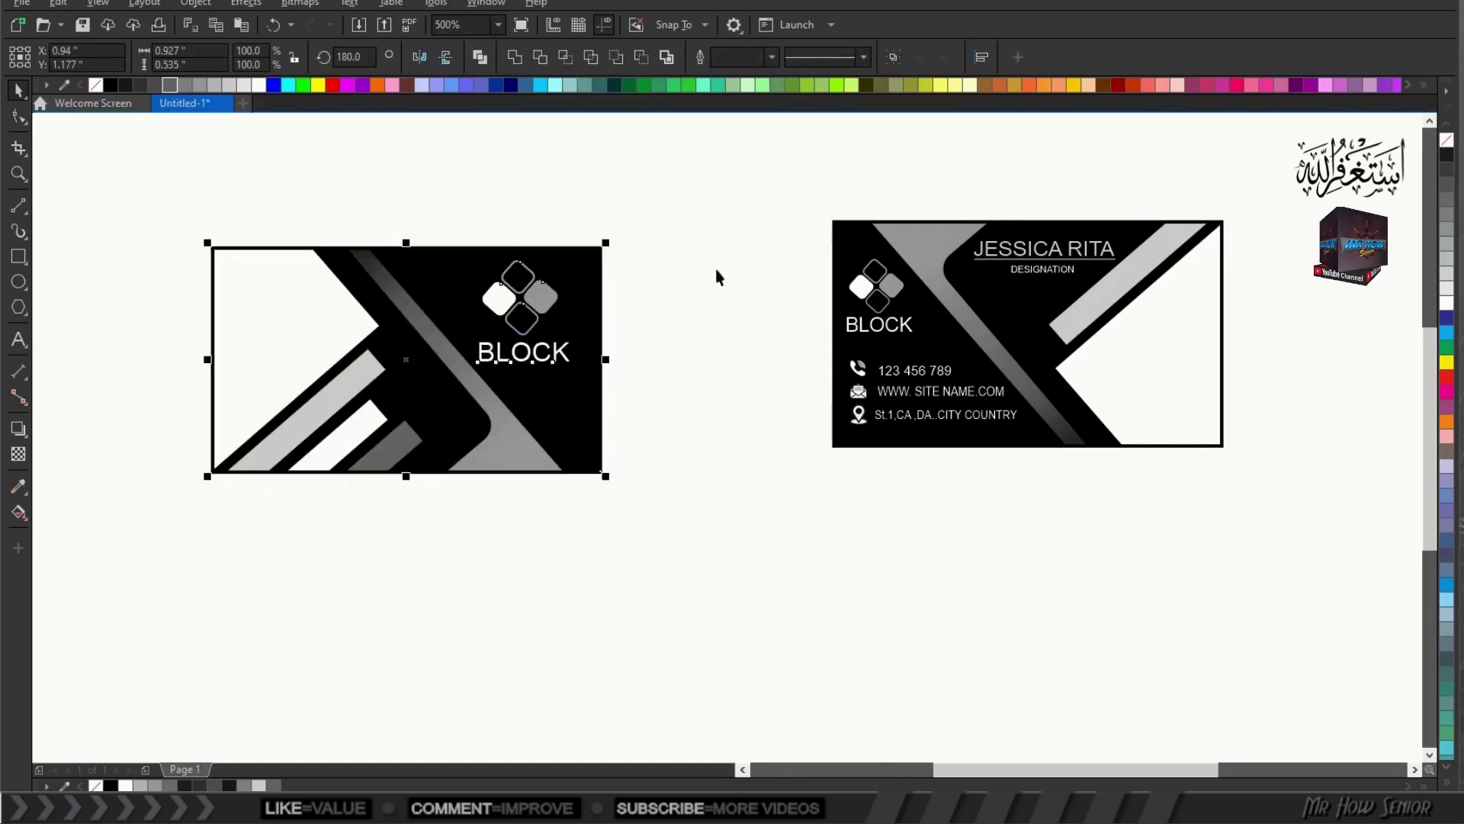
drag(766, 192, 1231, 458)
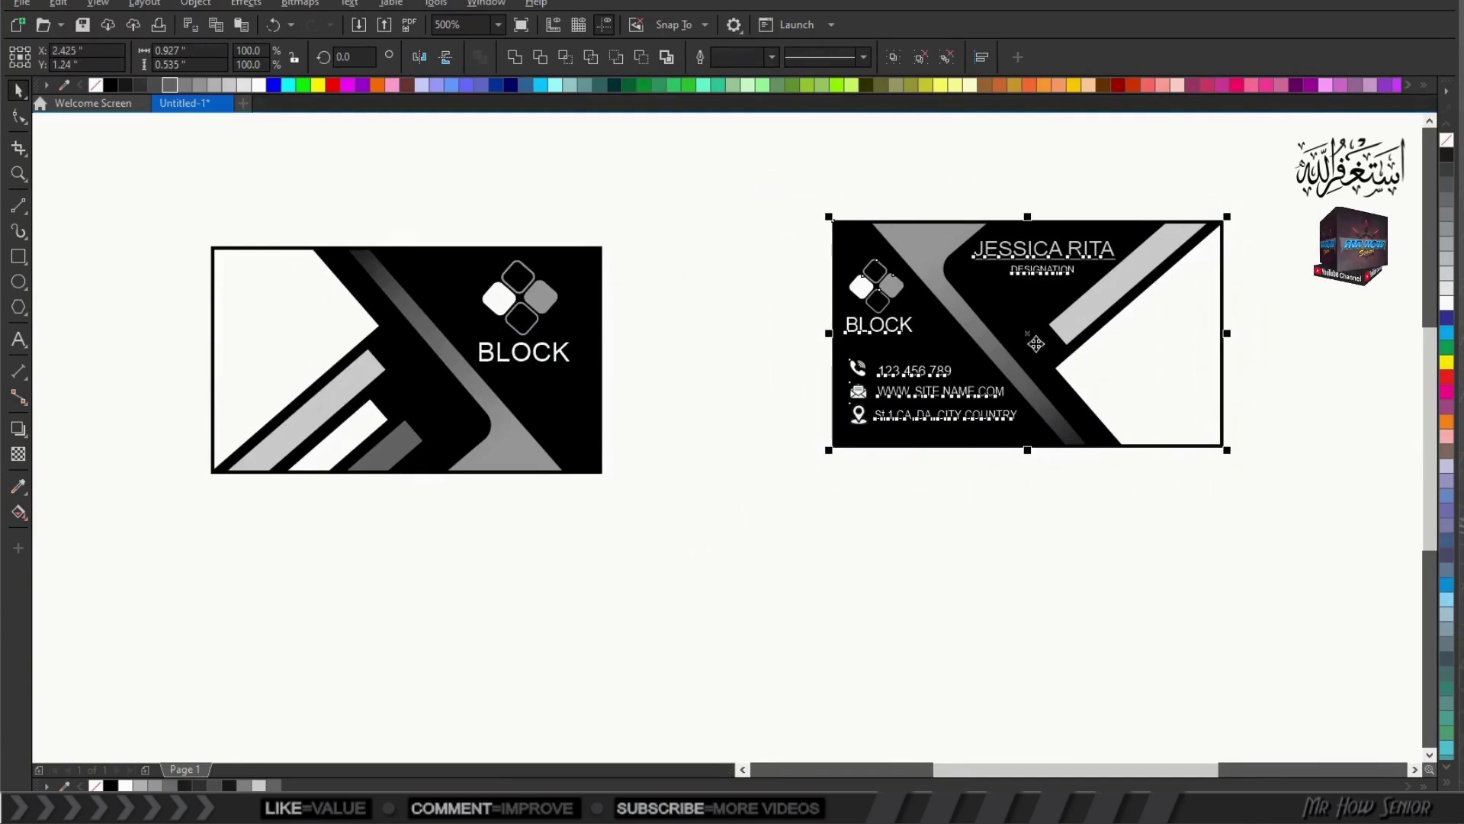
drag(1036, 344, 828, 368)
click(833, 621)
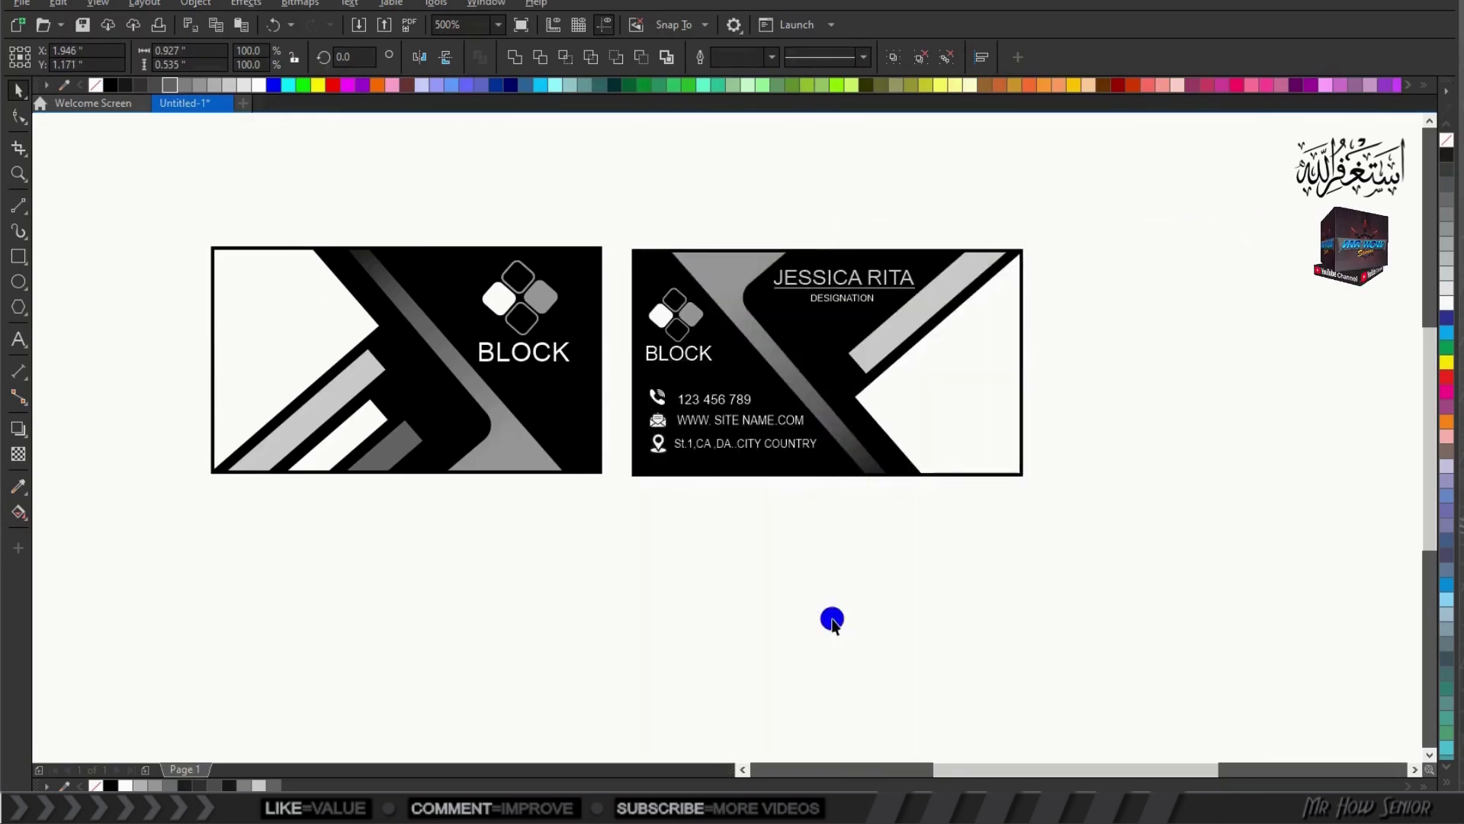